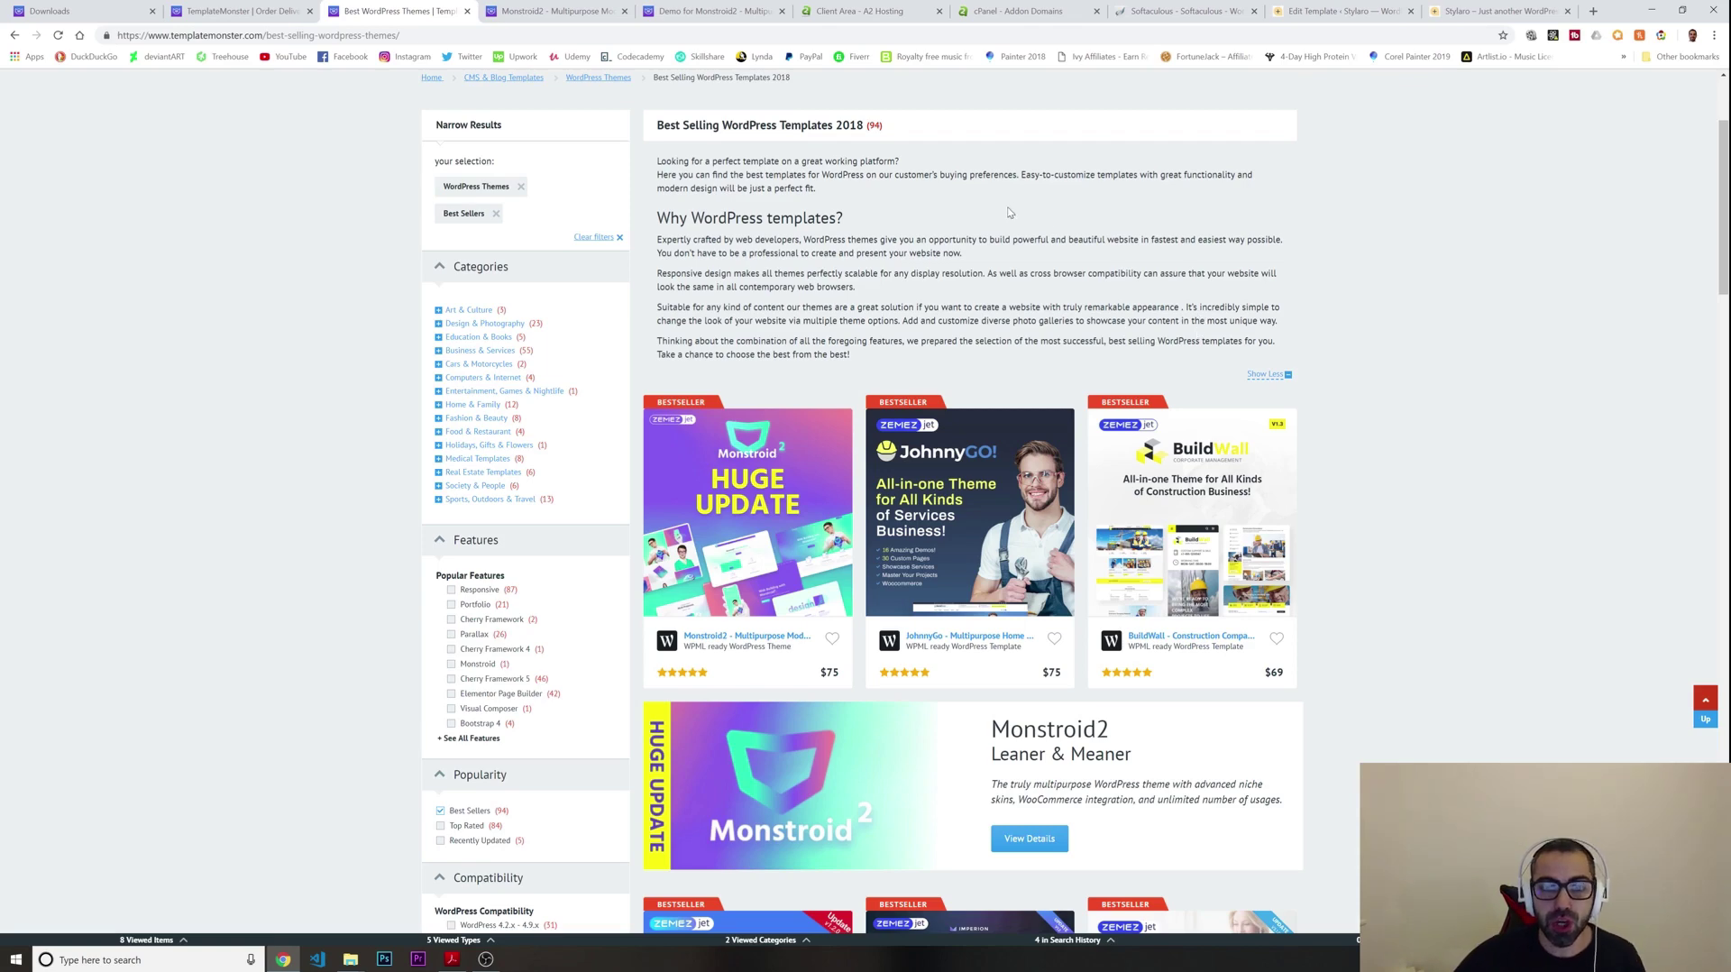
Switch to the Monstroid2 - Multipurpose product page tab on TemplateMonster
{"action": "mouse_move", "coordinate": [799, 503]}
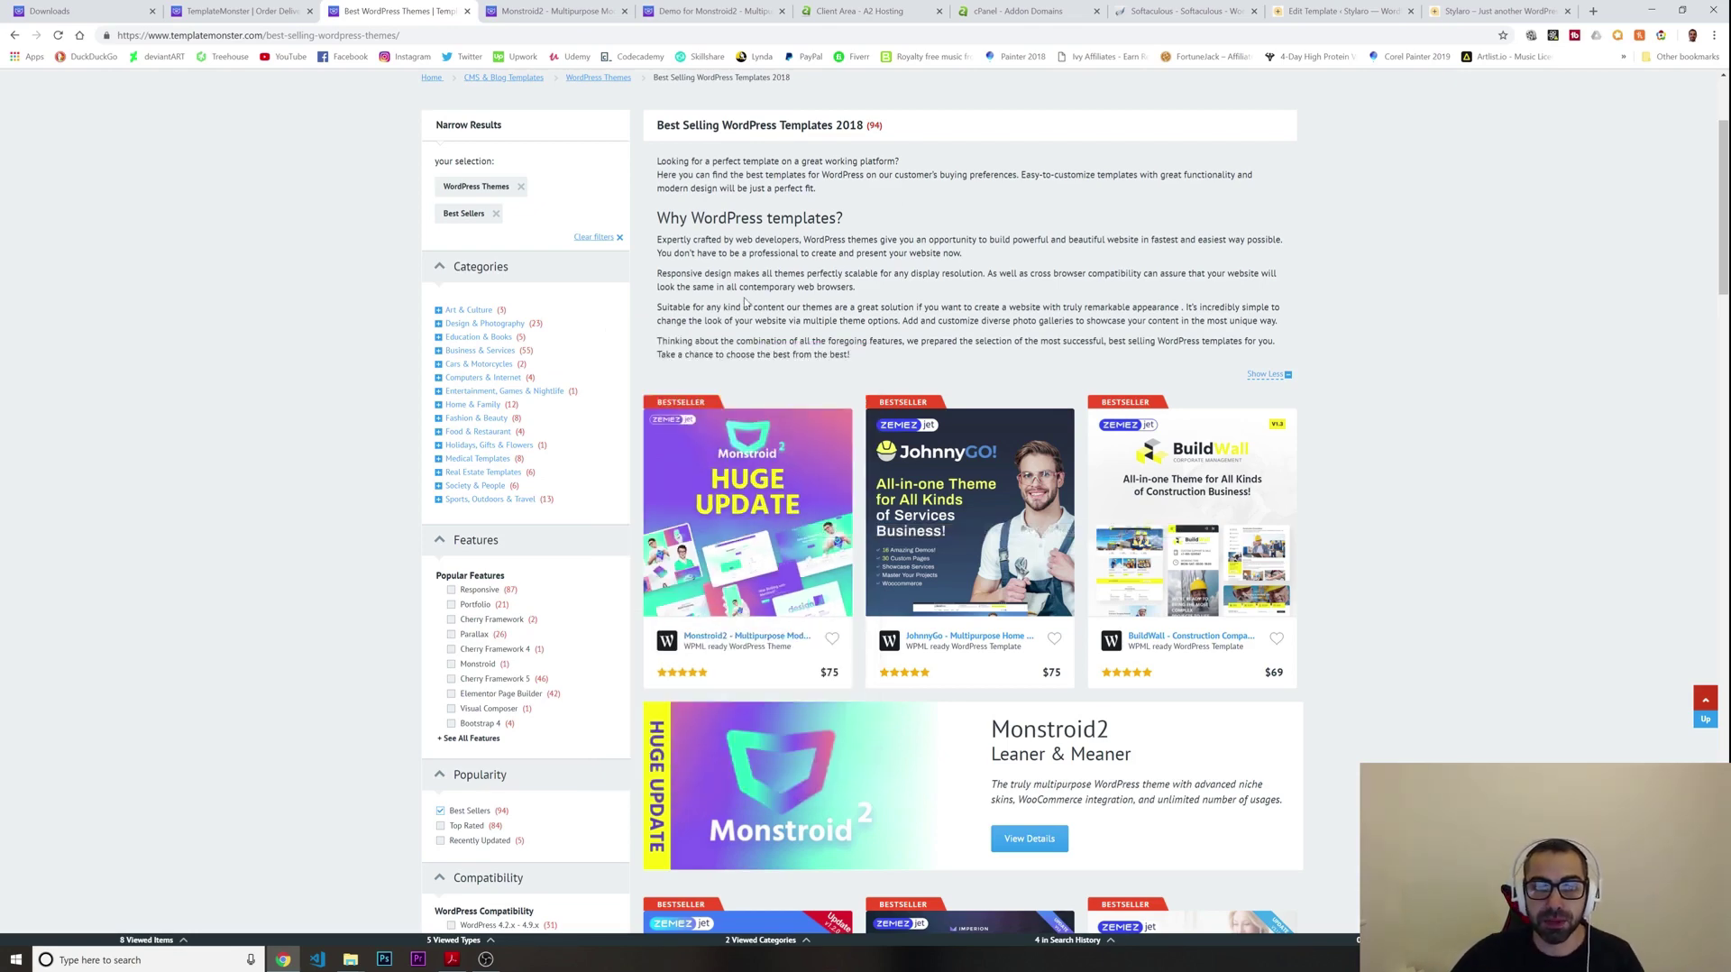
{"action": "left_click", "coordinate": [552, 11]}
Open the Monstroid2 live demo and scroll through its home page layouts
{"action": "scroll", "coordinate": [793, 324], "scroll_direction": "up", "scroll_amount": 8}
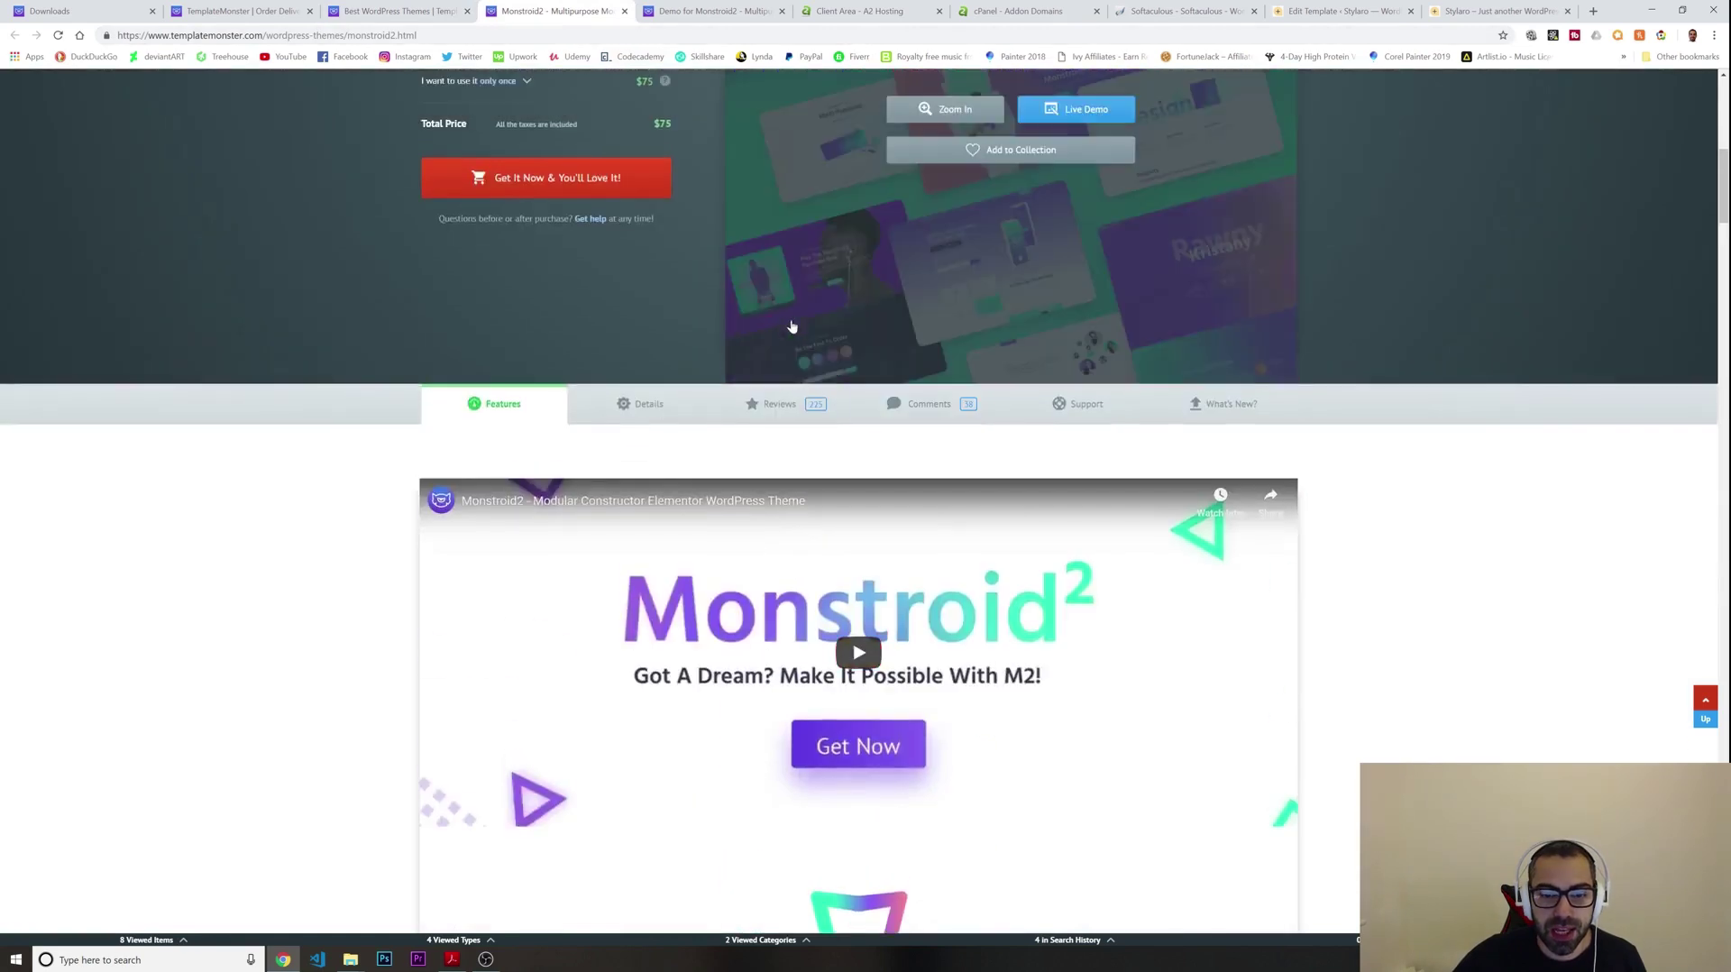
{"action": "left_click", "coordinate": [712, 10]}
{"action": "scroll", "coordinate": [866, 541], "scroll_direction": "down", "scroll_amount": 5}
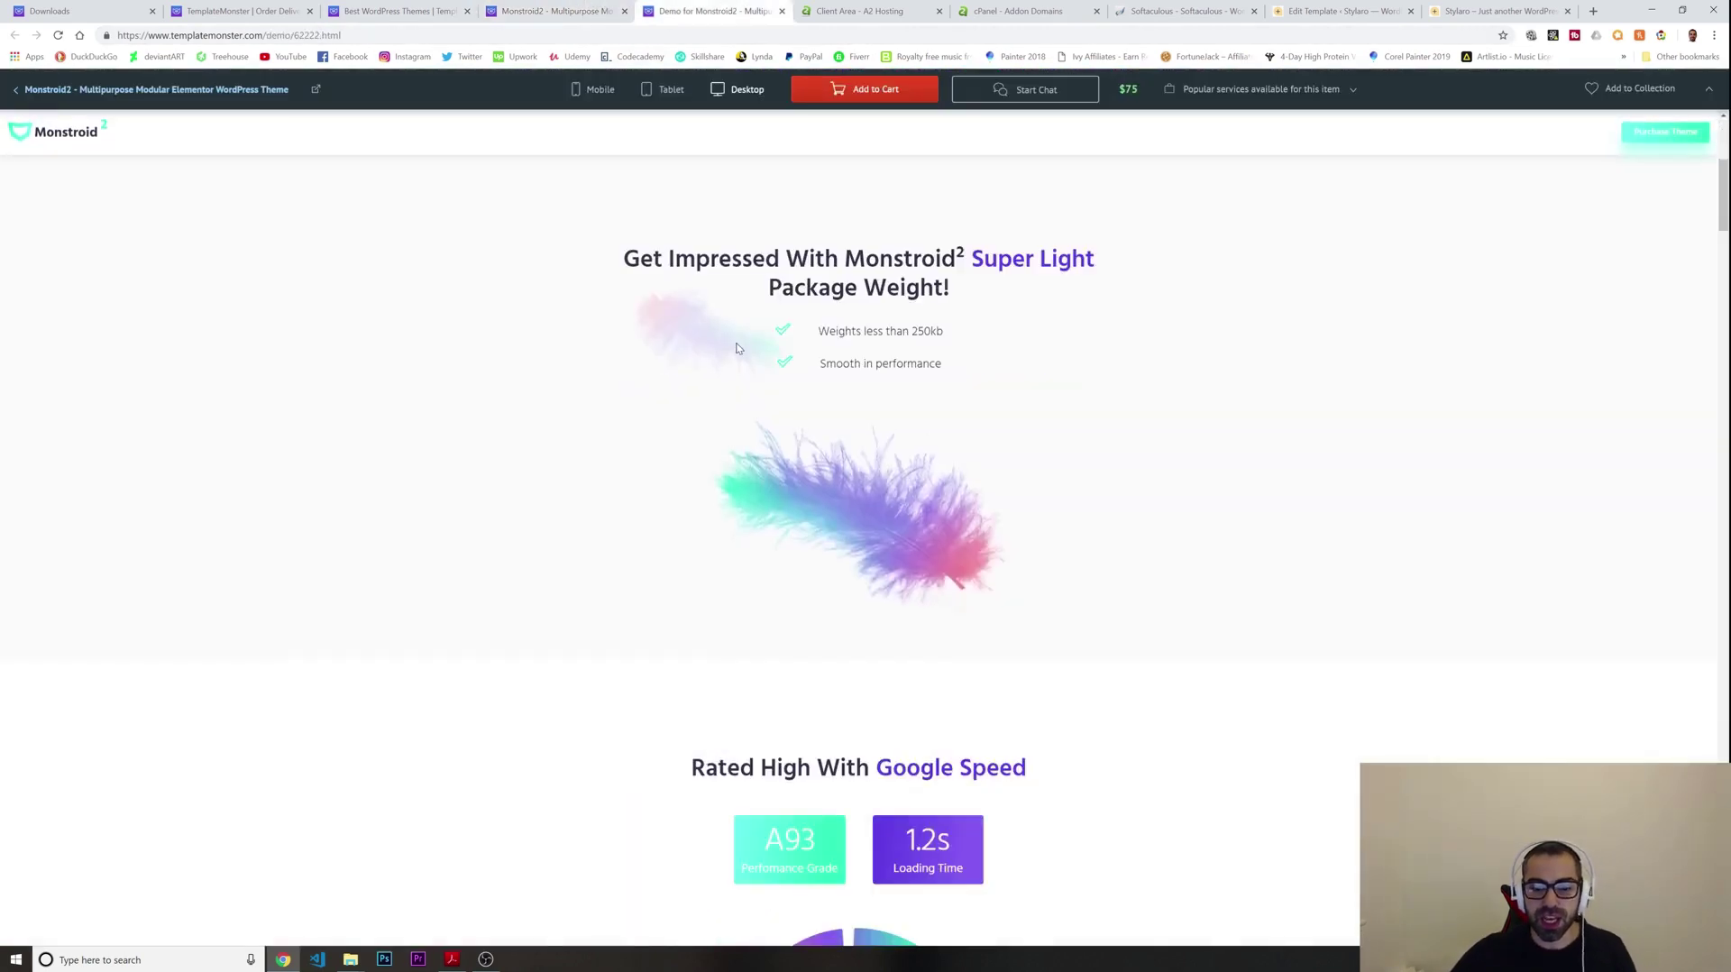
{"action": "scroll", "coordinate": [866, 541], "scroll_direction": "up", "scroll_amount": 1}
{"action": "left_click_drag", "start_coordinate": [1147, 404], "coordinate": [823, 396]}
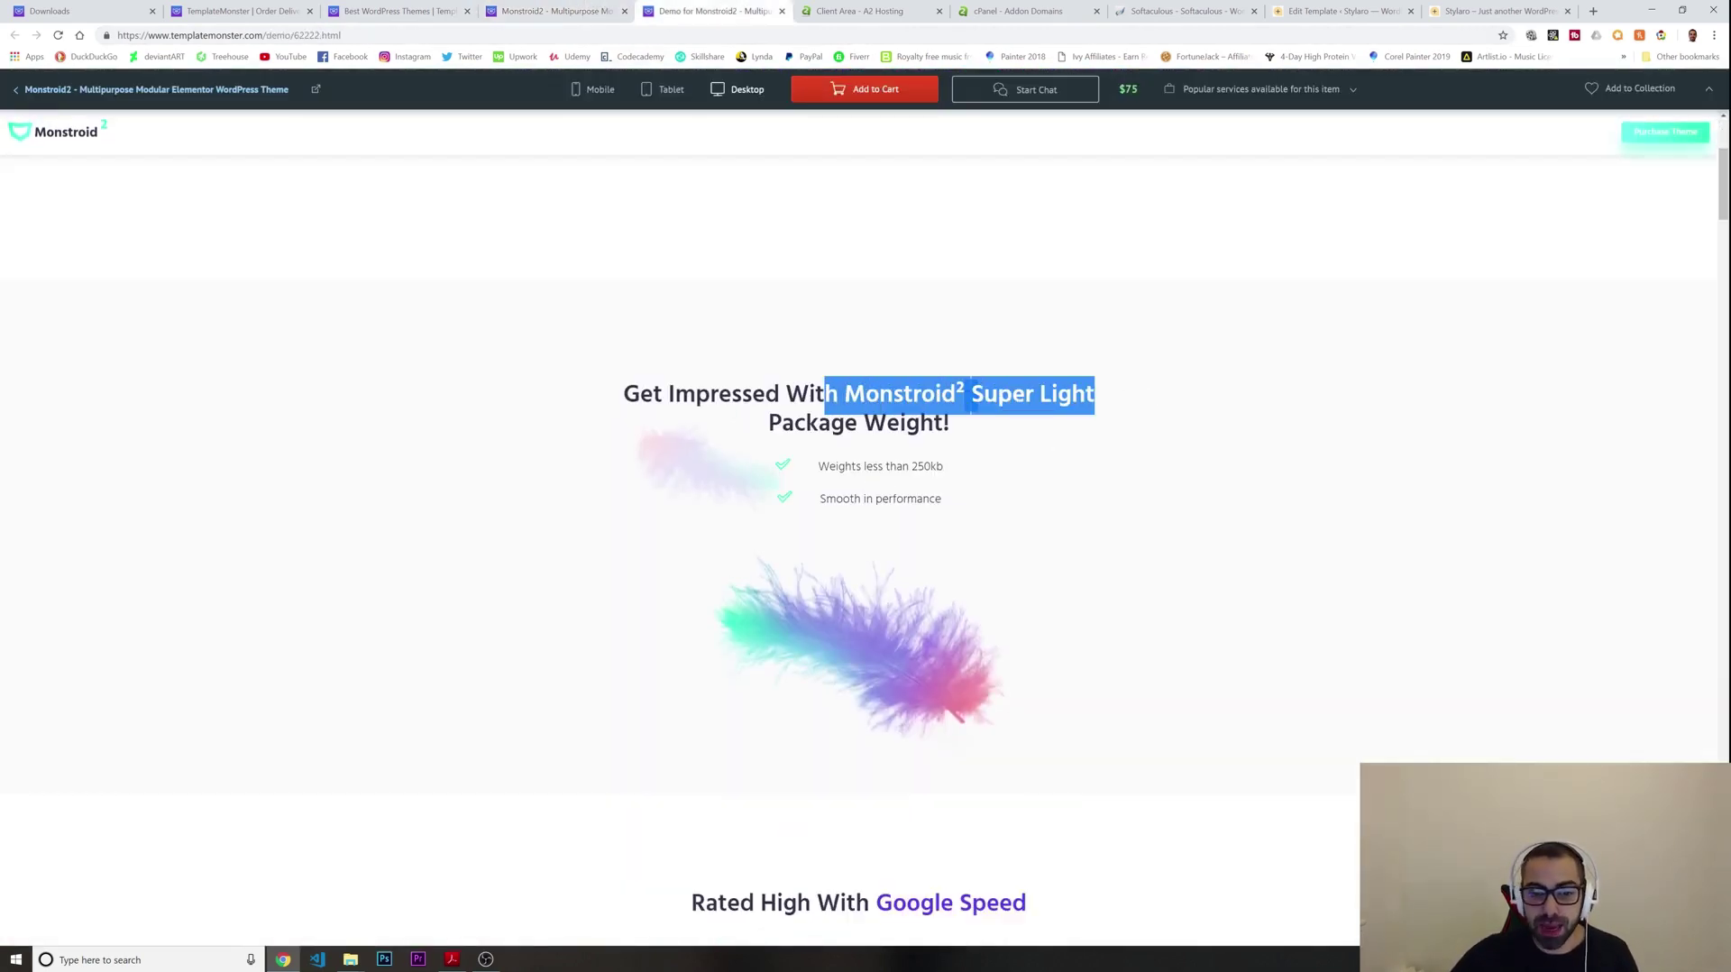
{"action": "scroll", "coordinate": [1049, 340], "scroll_direction": "down", "scroll_amount": 3}
{"action": "scroll", "coordinate": [1036, 440], "scroll_direction": "down", "scroll_amount": 3}
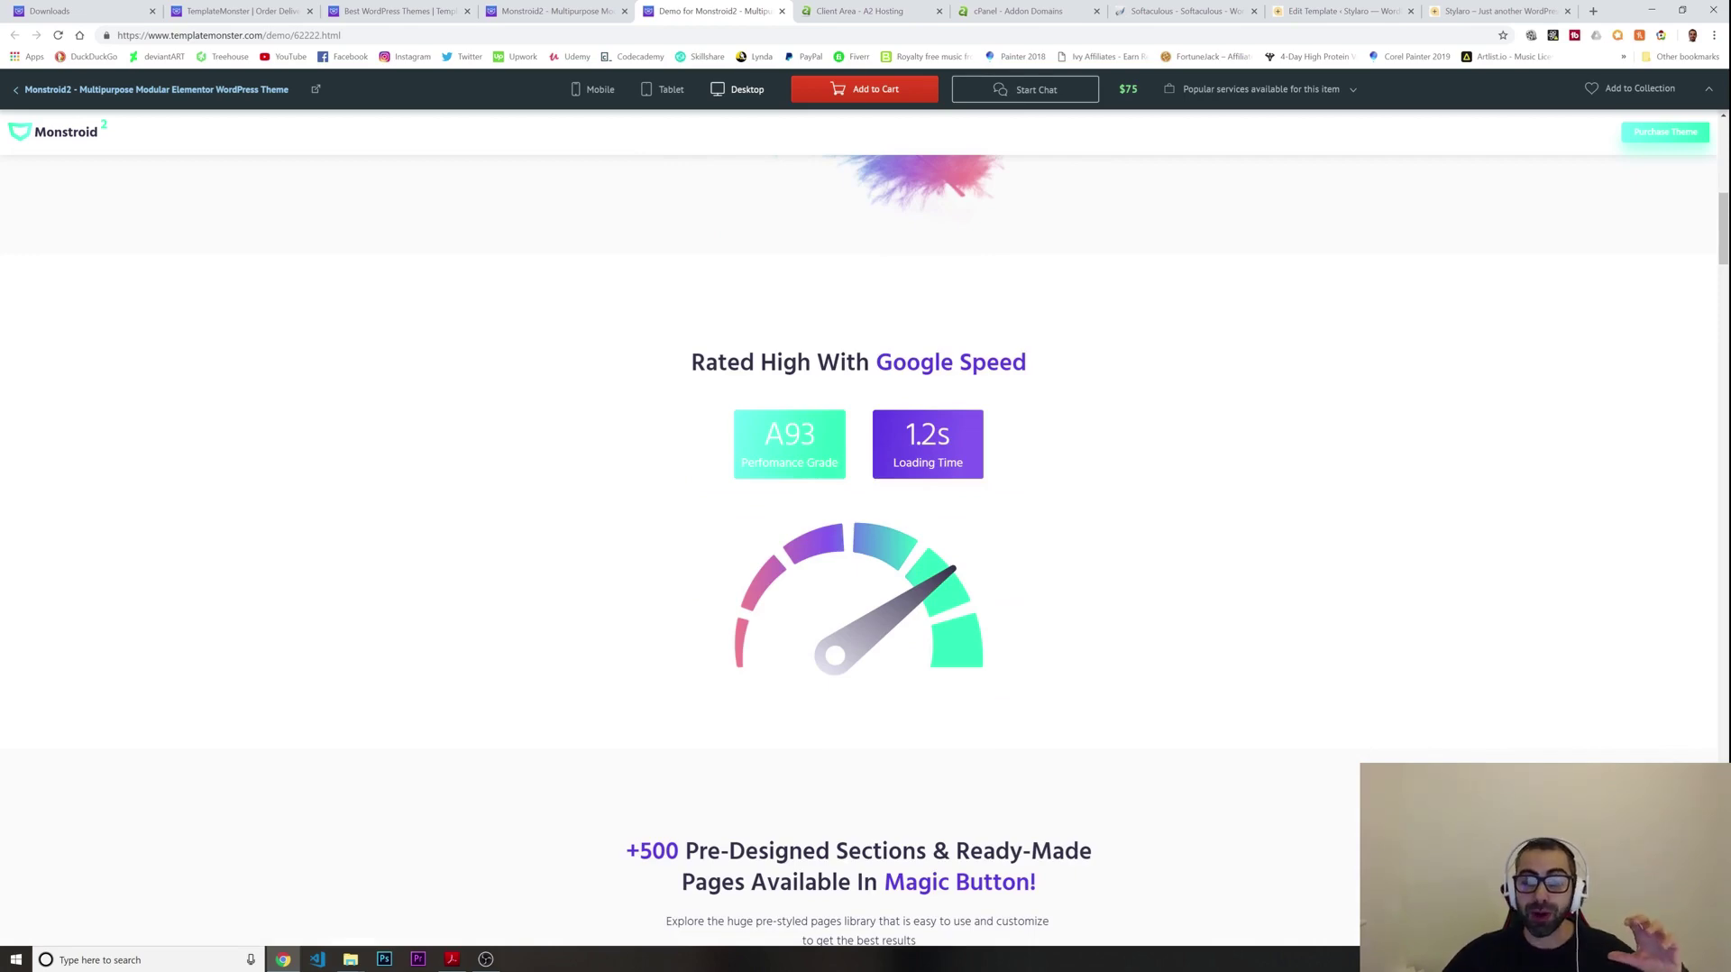
{"action": "scroll", "coordinate": [988, 441], "scroll_direction": "down", "scroll_amount": 18}
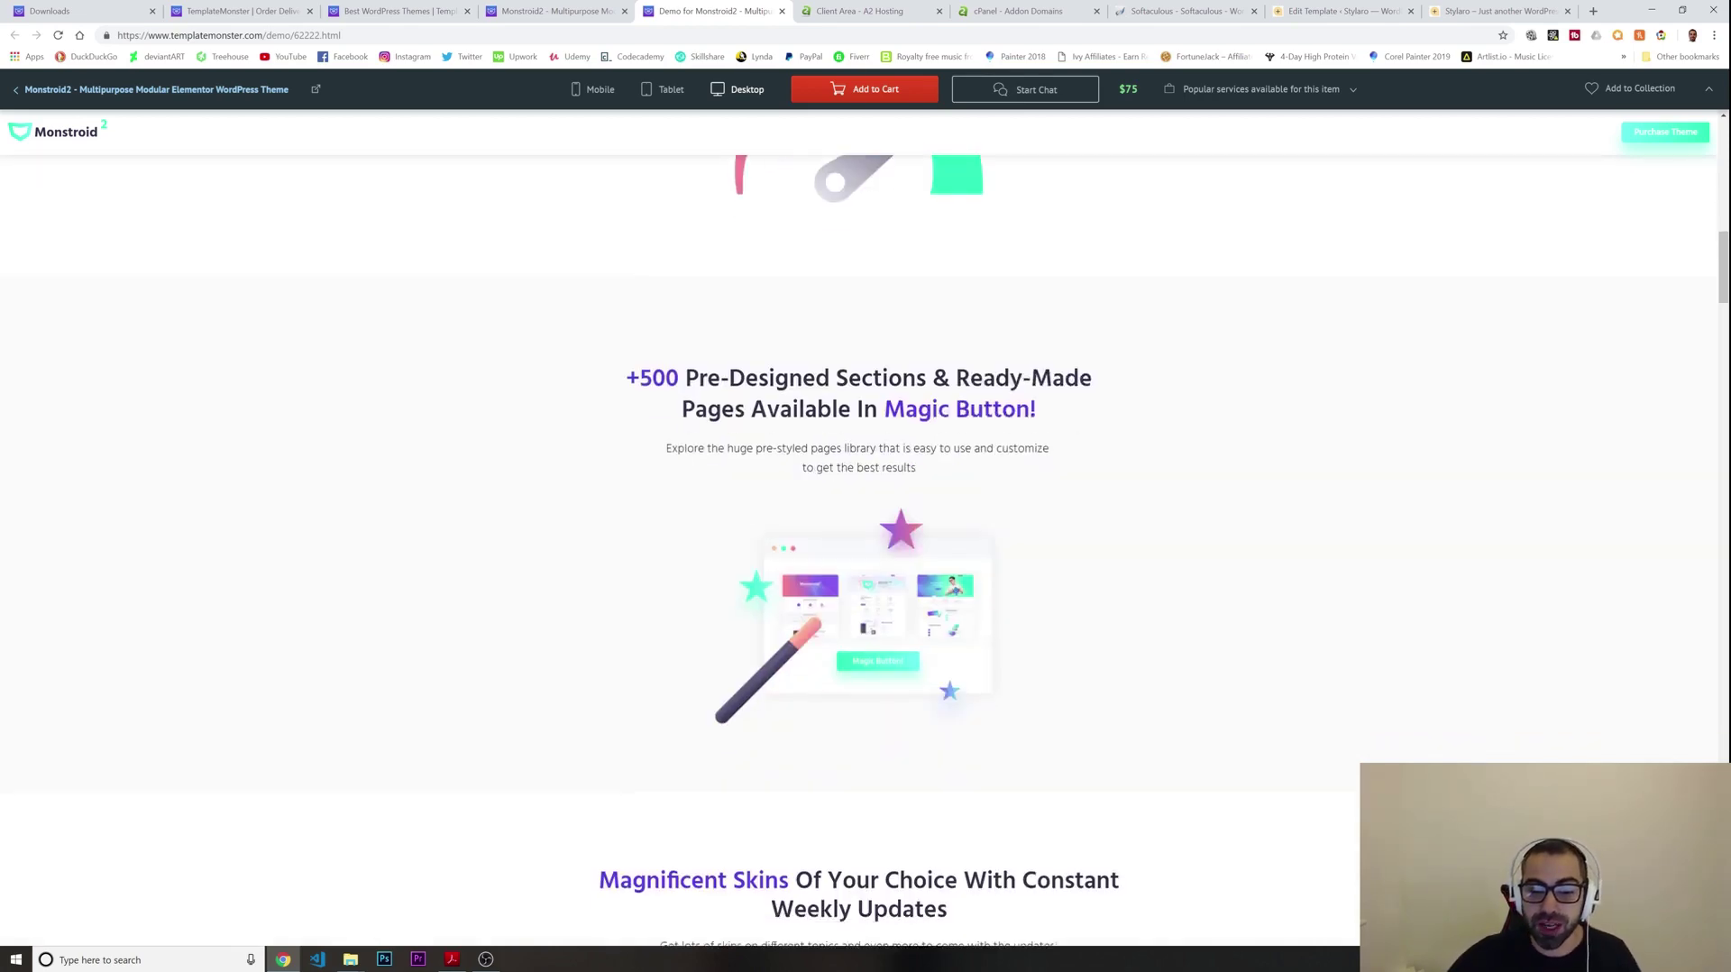
{"action": "scroll", "coordinate": [963, 478], "scroll_direction": "down", "scroll_amount": 5}
{"action": "scroll", "coordinate": [963, 478], "scroll_direction": "up", "scroll_amount": 5}
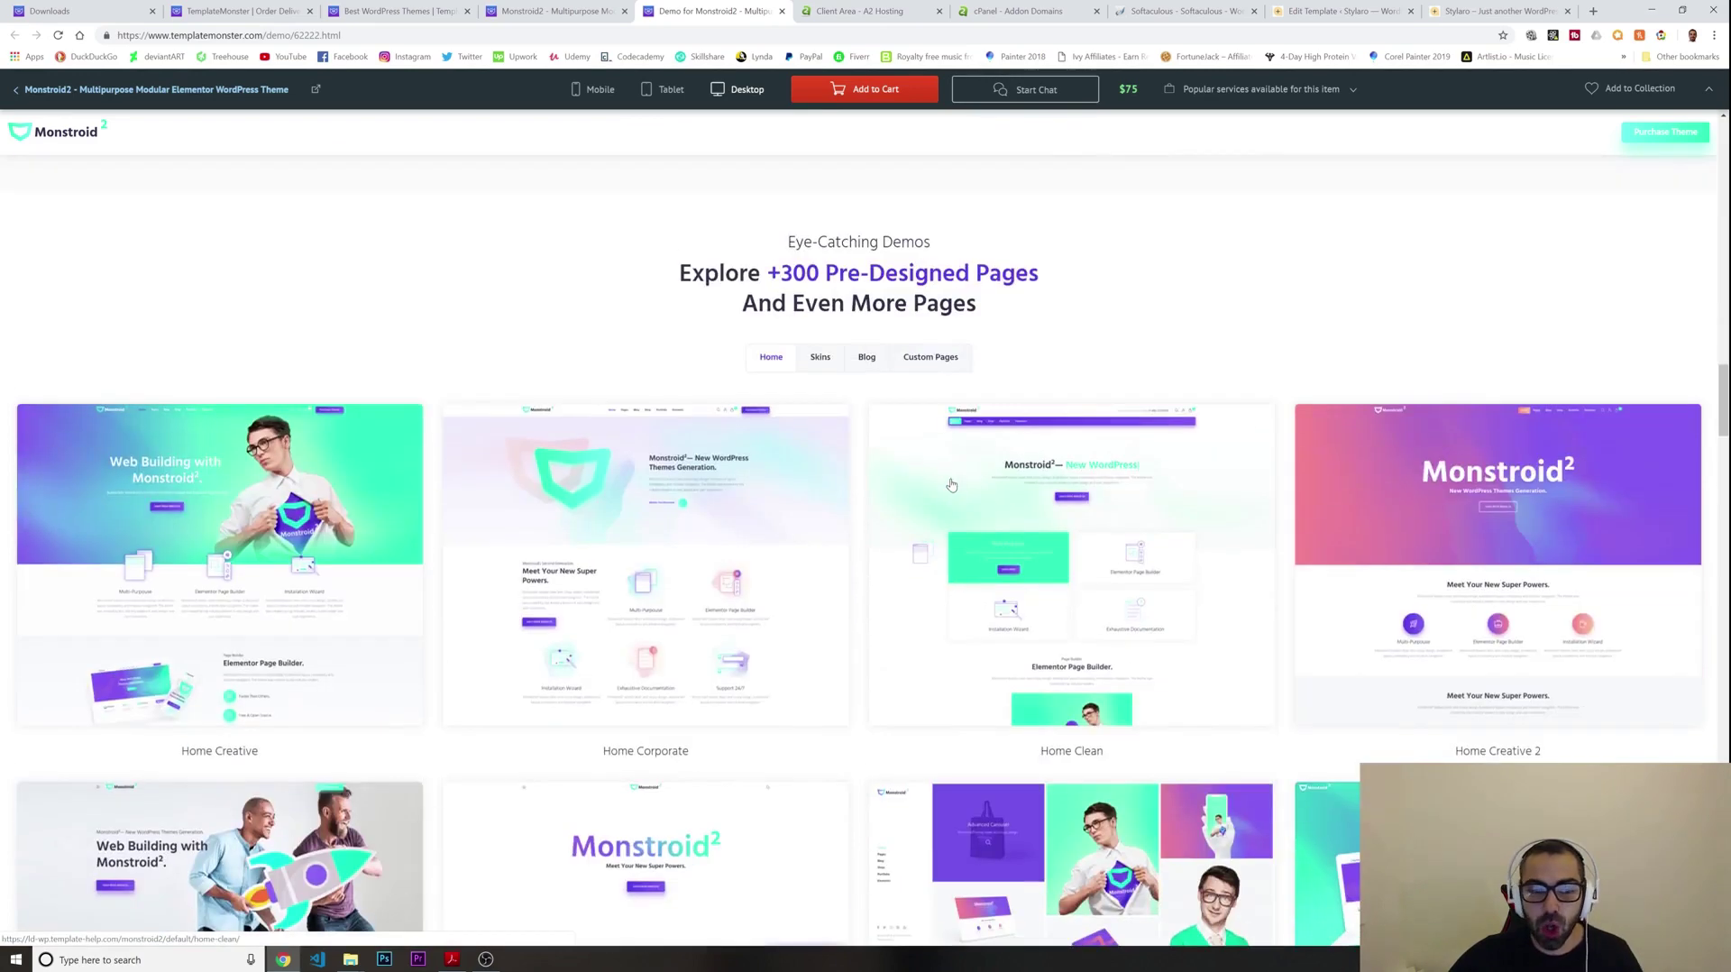
{"action": "scroll", "coordinate": [431, 323], "scroll_direction": "down", "scroll_amount": 4}
{"action": "scroll", "coordinate": [430, 323], "scroll_direction": "down", "scroll_amount": 2}
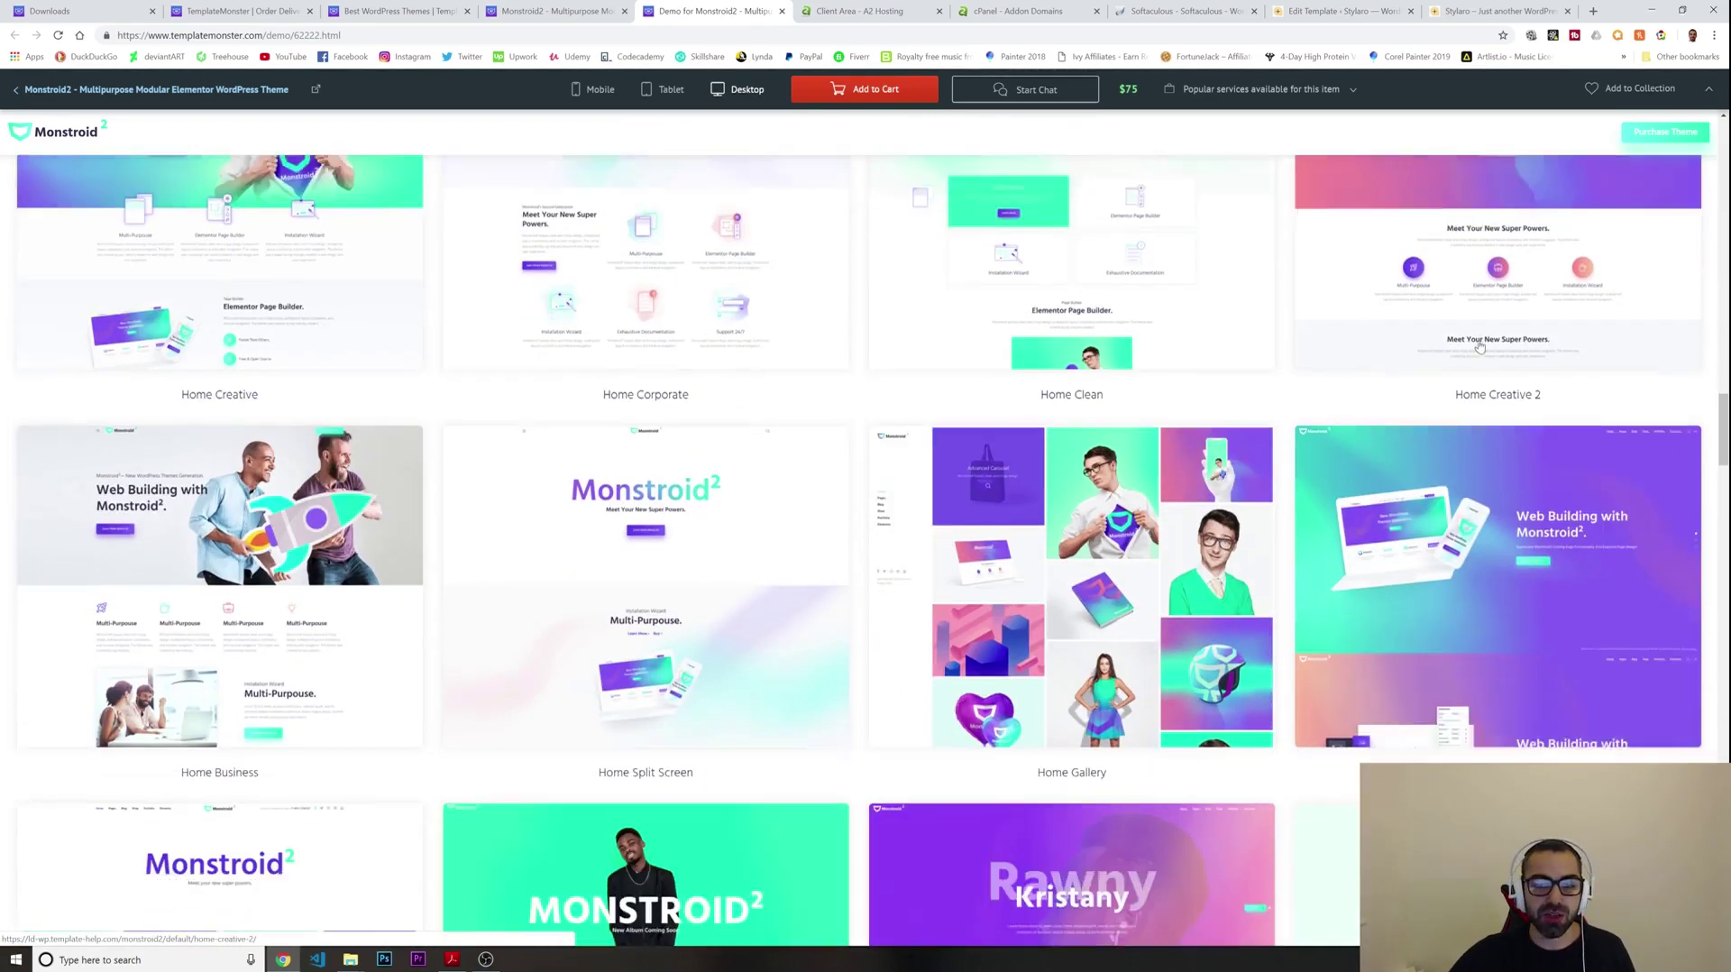
{"action": "scroll", "coordinate": [1172, 324], "scroll_direction": "down", "scroll_amount": 3}
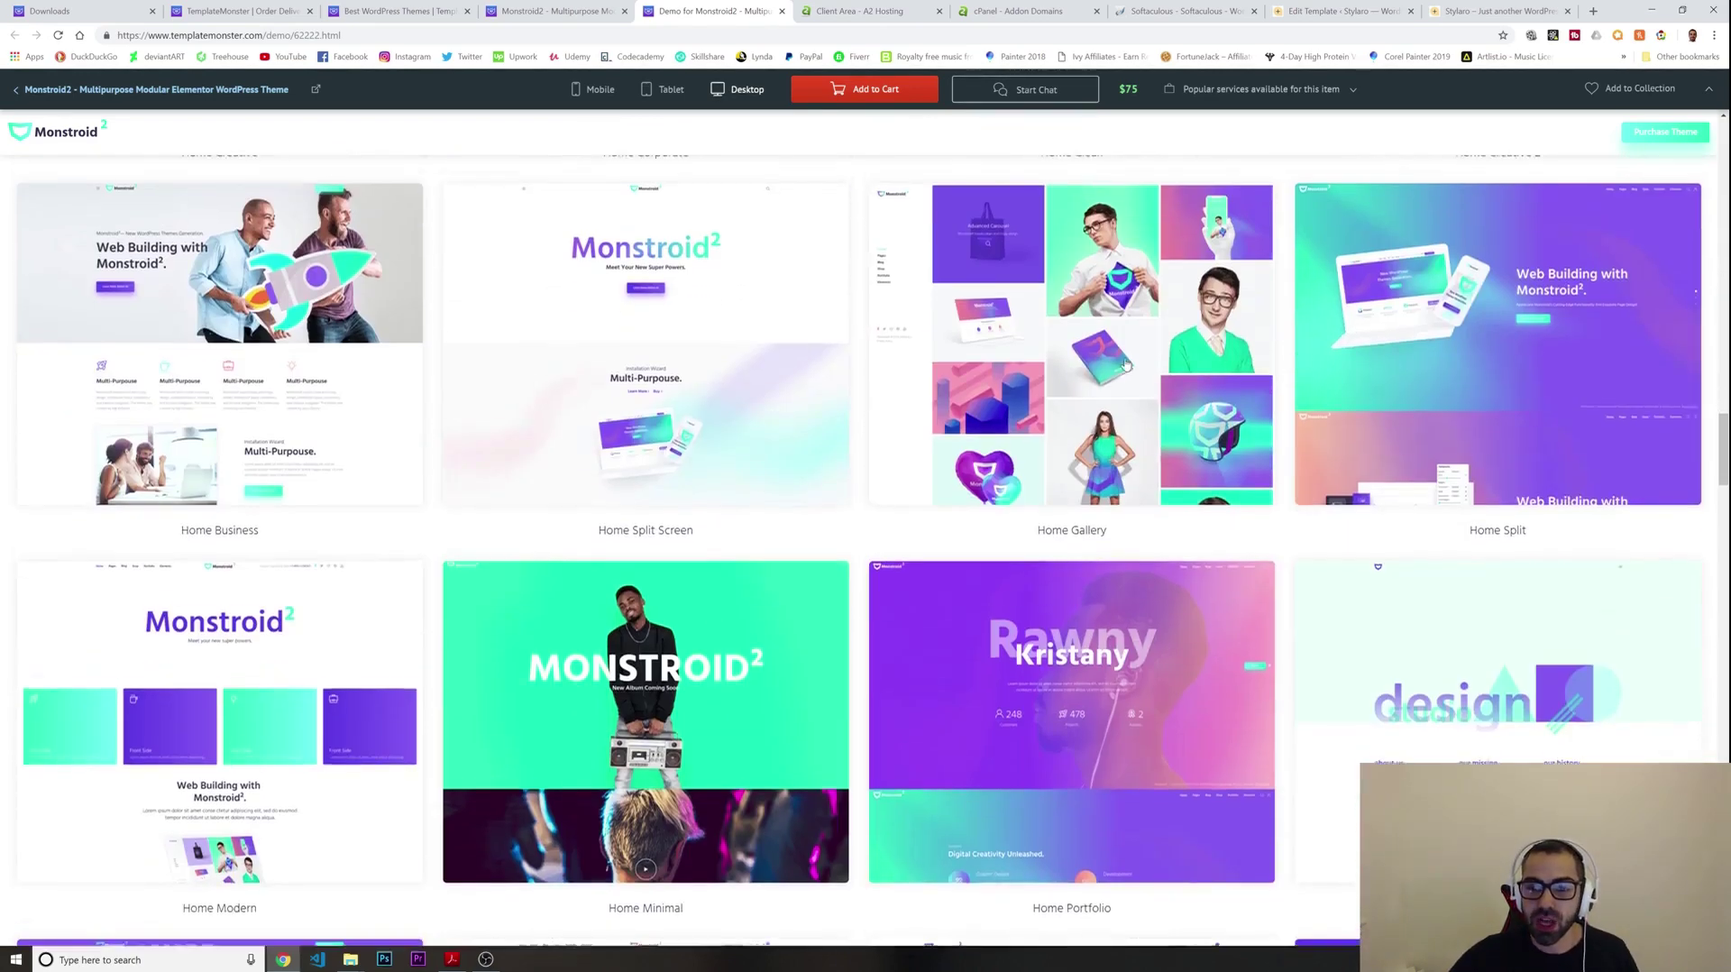
{"action": "scroll", "coordinate": [1172, 307], "scroll_direction": "up", "scroll_amount": 2}
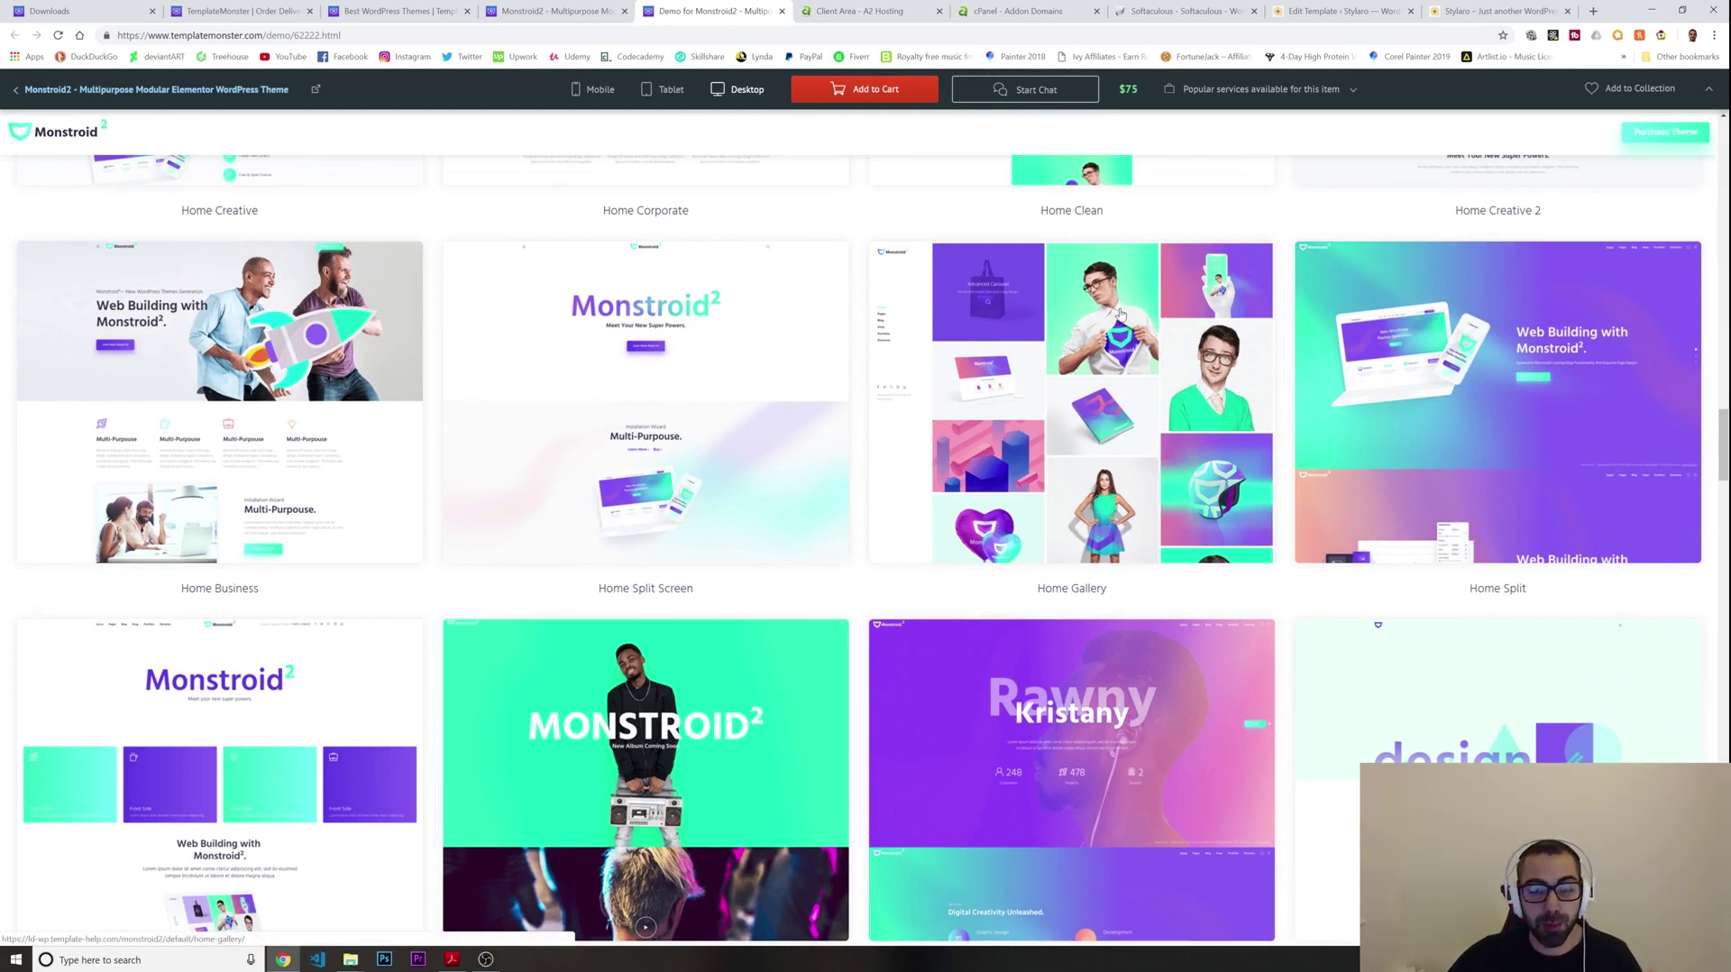
{"action": "scroll", "coordinate": [710, 374], "scroll_direction": "down", "scroll_amount": 3}
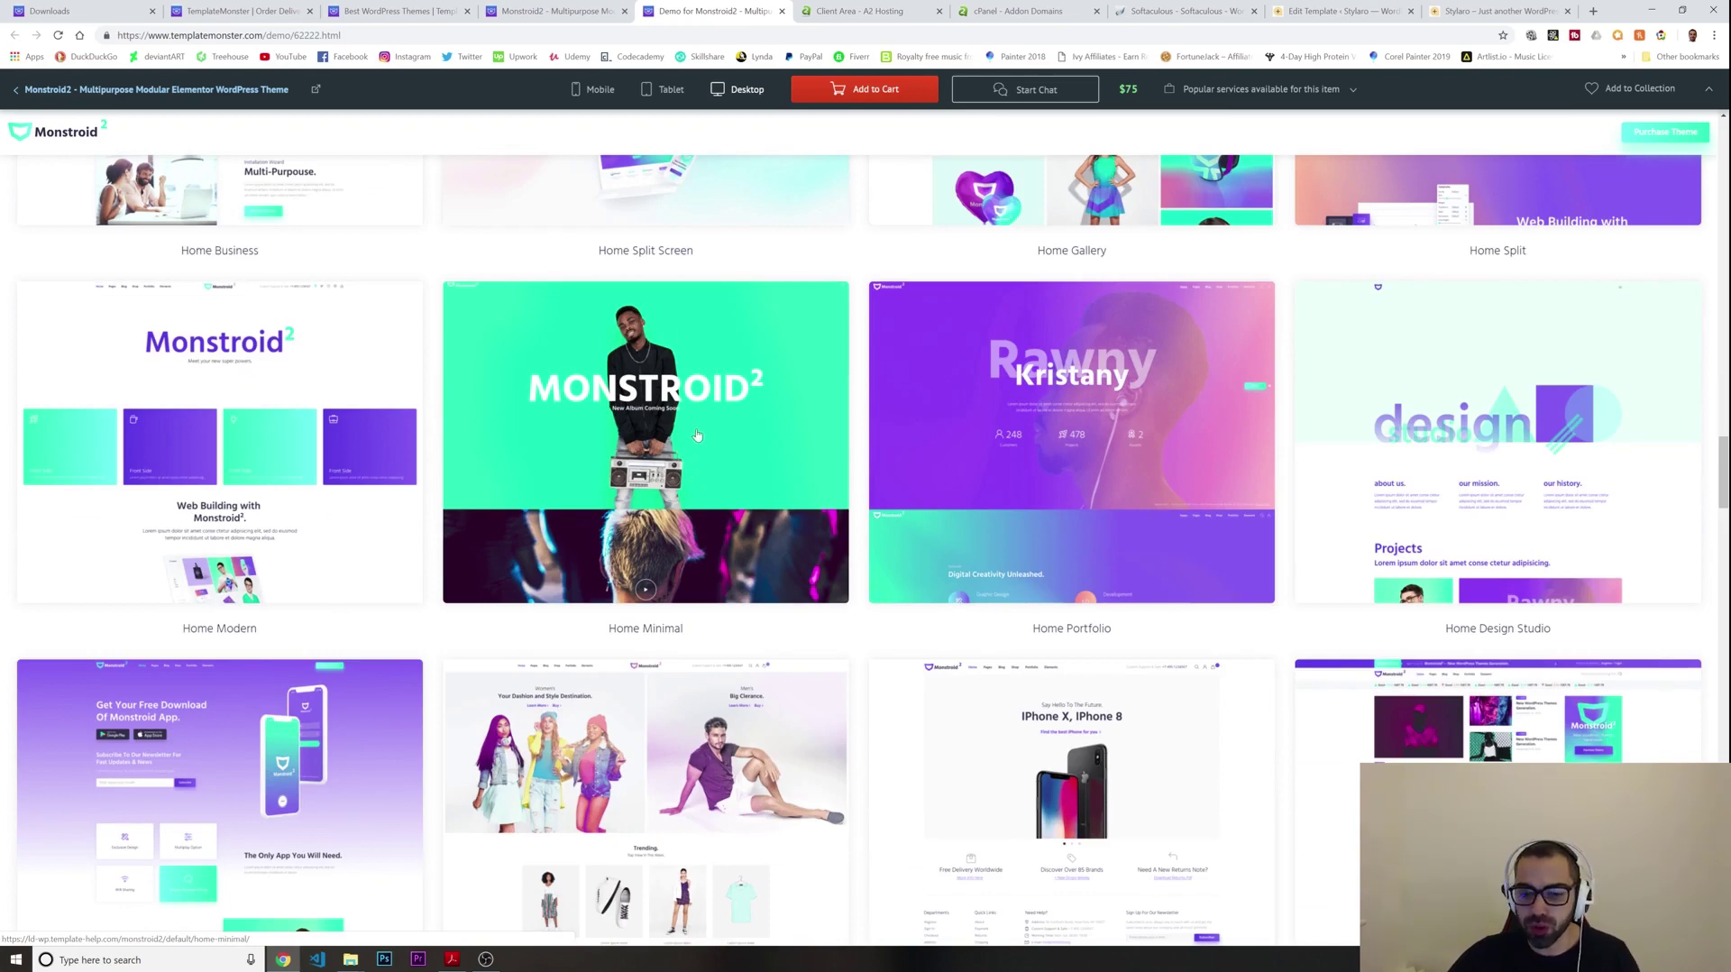
Finish browsing the demo and go to the Edit Template - Stylaro tab in WordPress
{"action": "scroll", "coordinate": [690, 432], "scroll_direction": "down", "scroll_amount": 1}
{"action": "scroll", "coordinate": [674, 418], "scroll_direction": "down", "scroll_amount": 7}
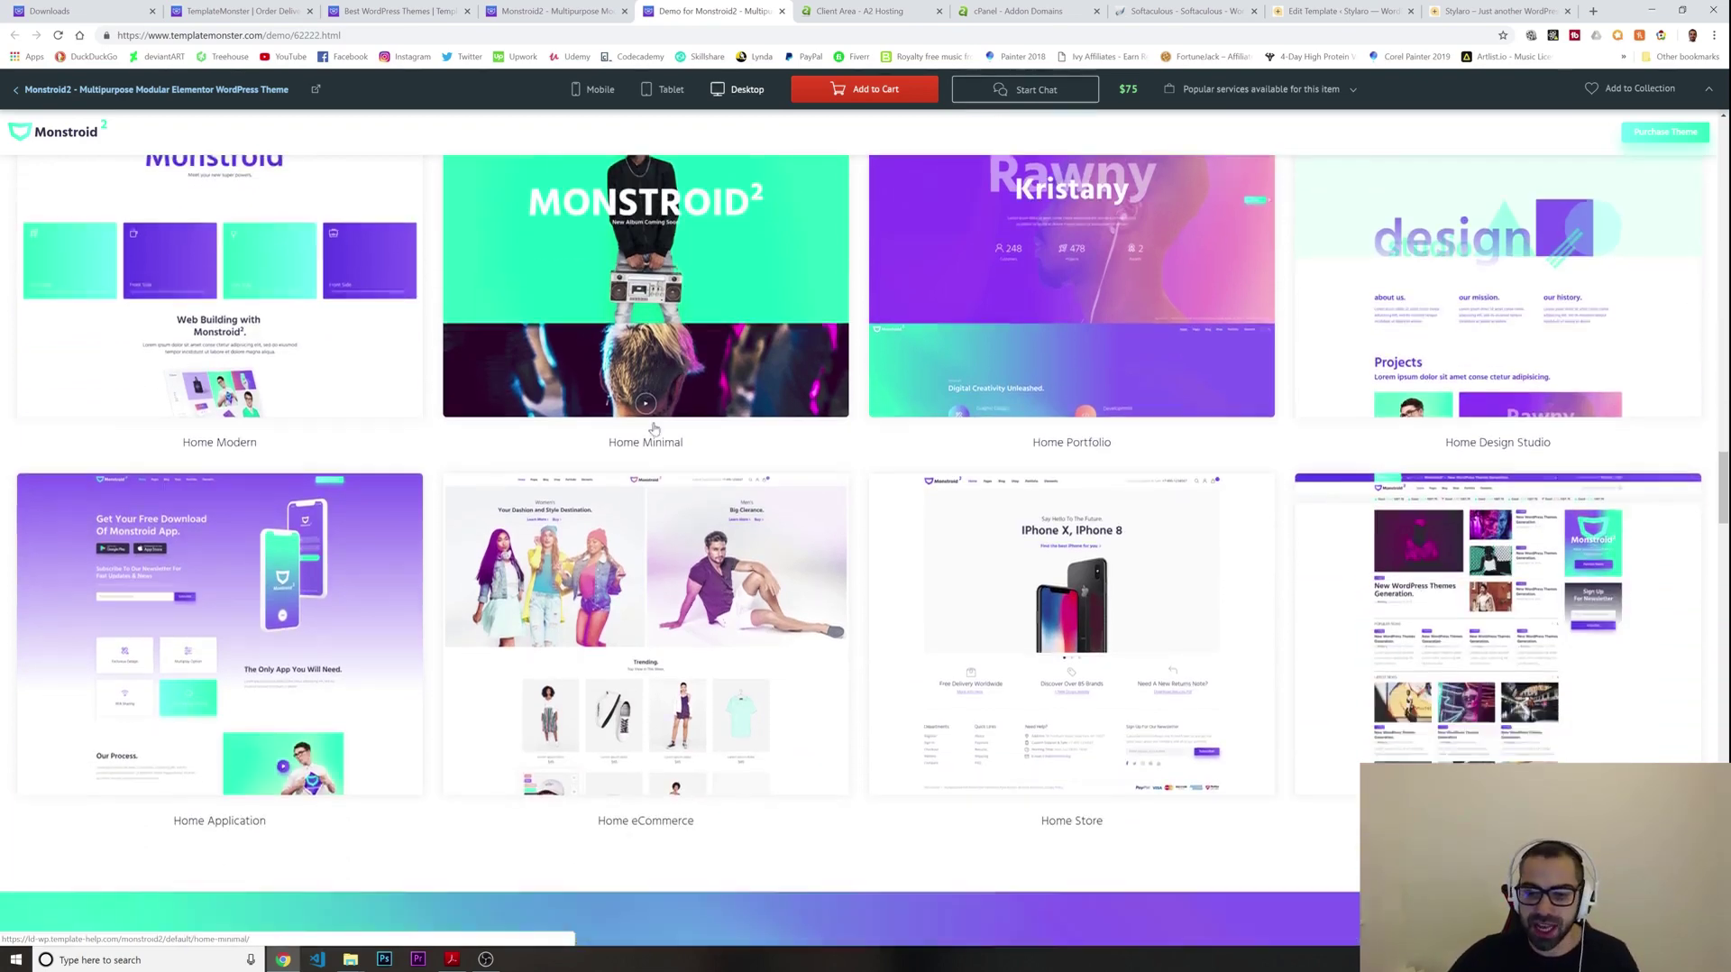
{"action": "scroll", "coordinate": [674, 417], "scroll_direction": "up", "scroll_amount": 5}
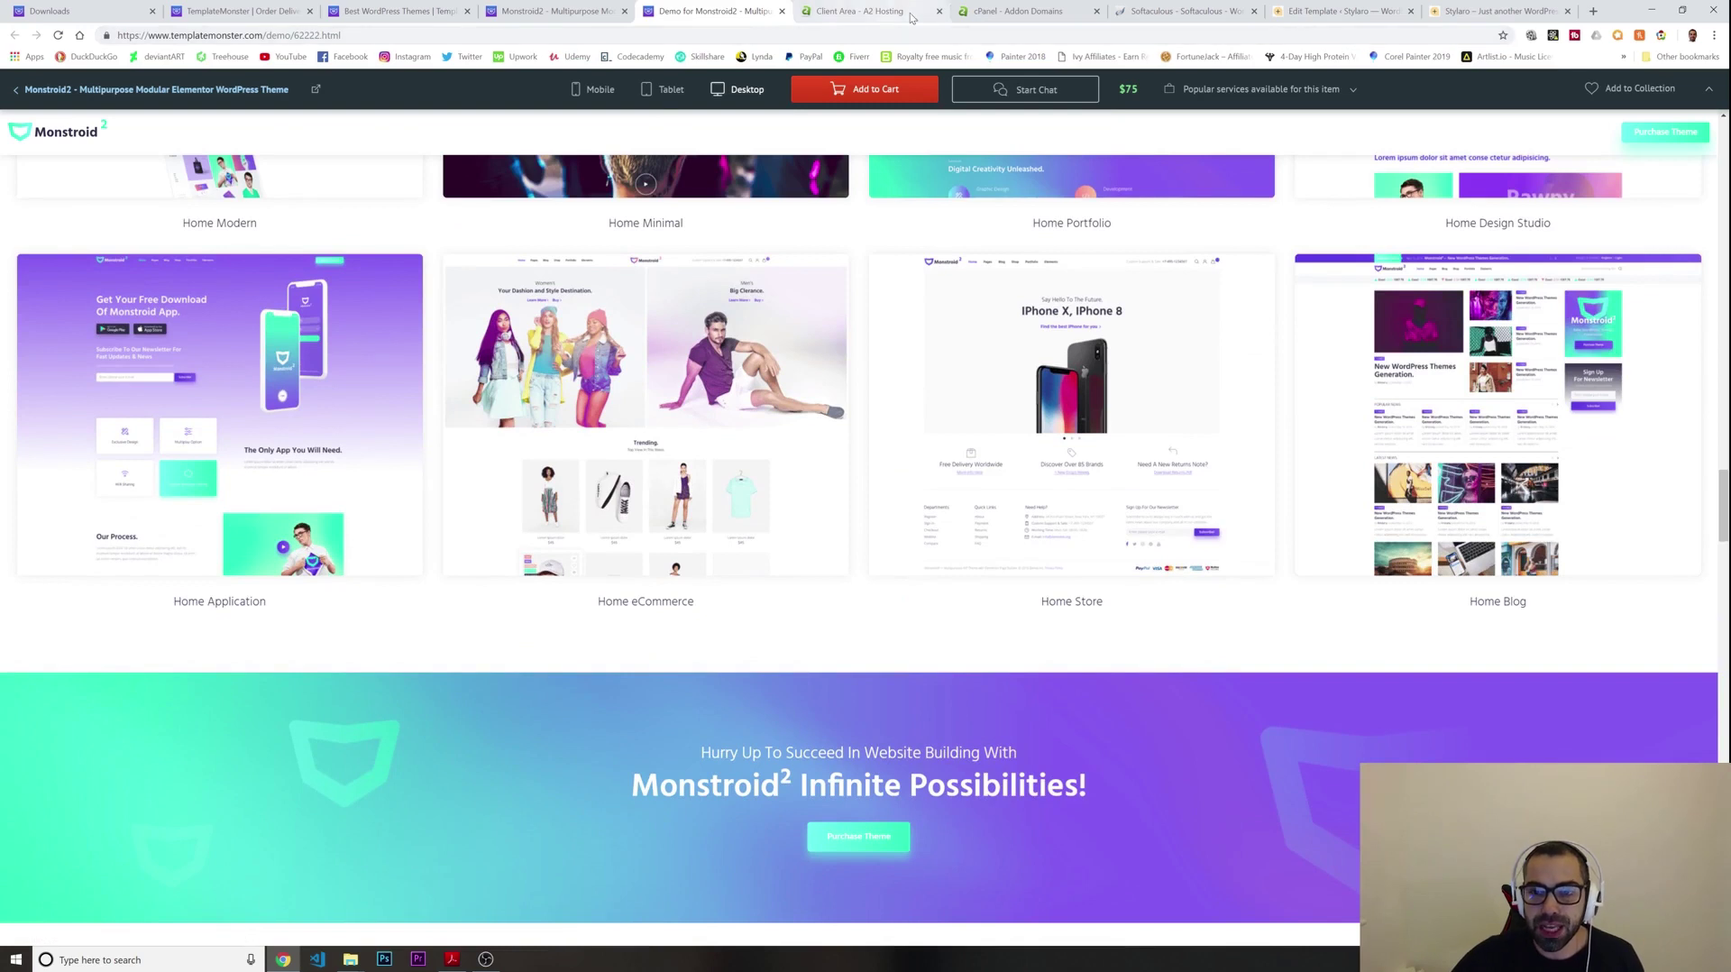
{"action": "left_click", "coordinate": [1318, 13]}
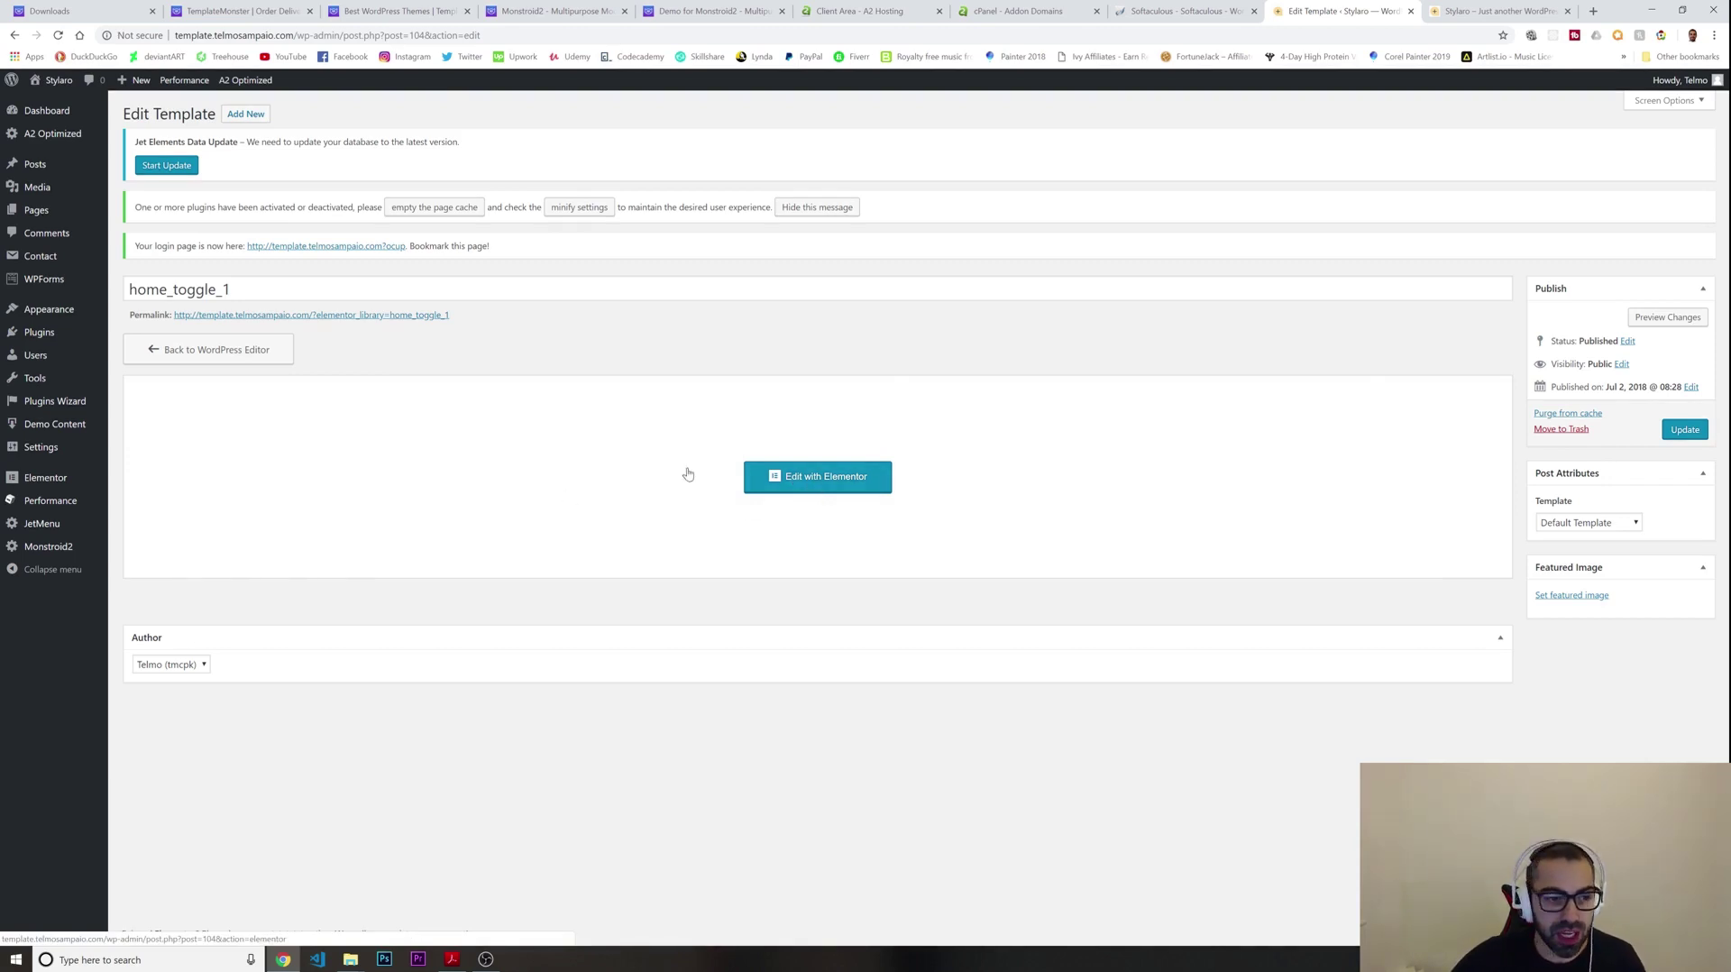
Launch Edit with Elementor for the home_toggle_1 template
{"action": "mouse_move", "coordinate": [43, 481]}
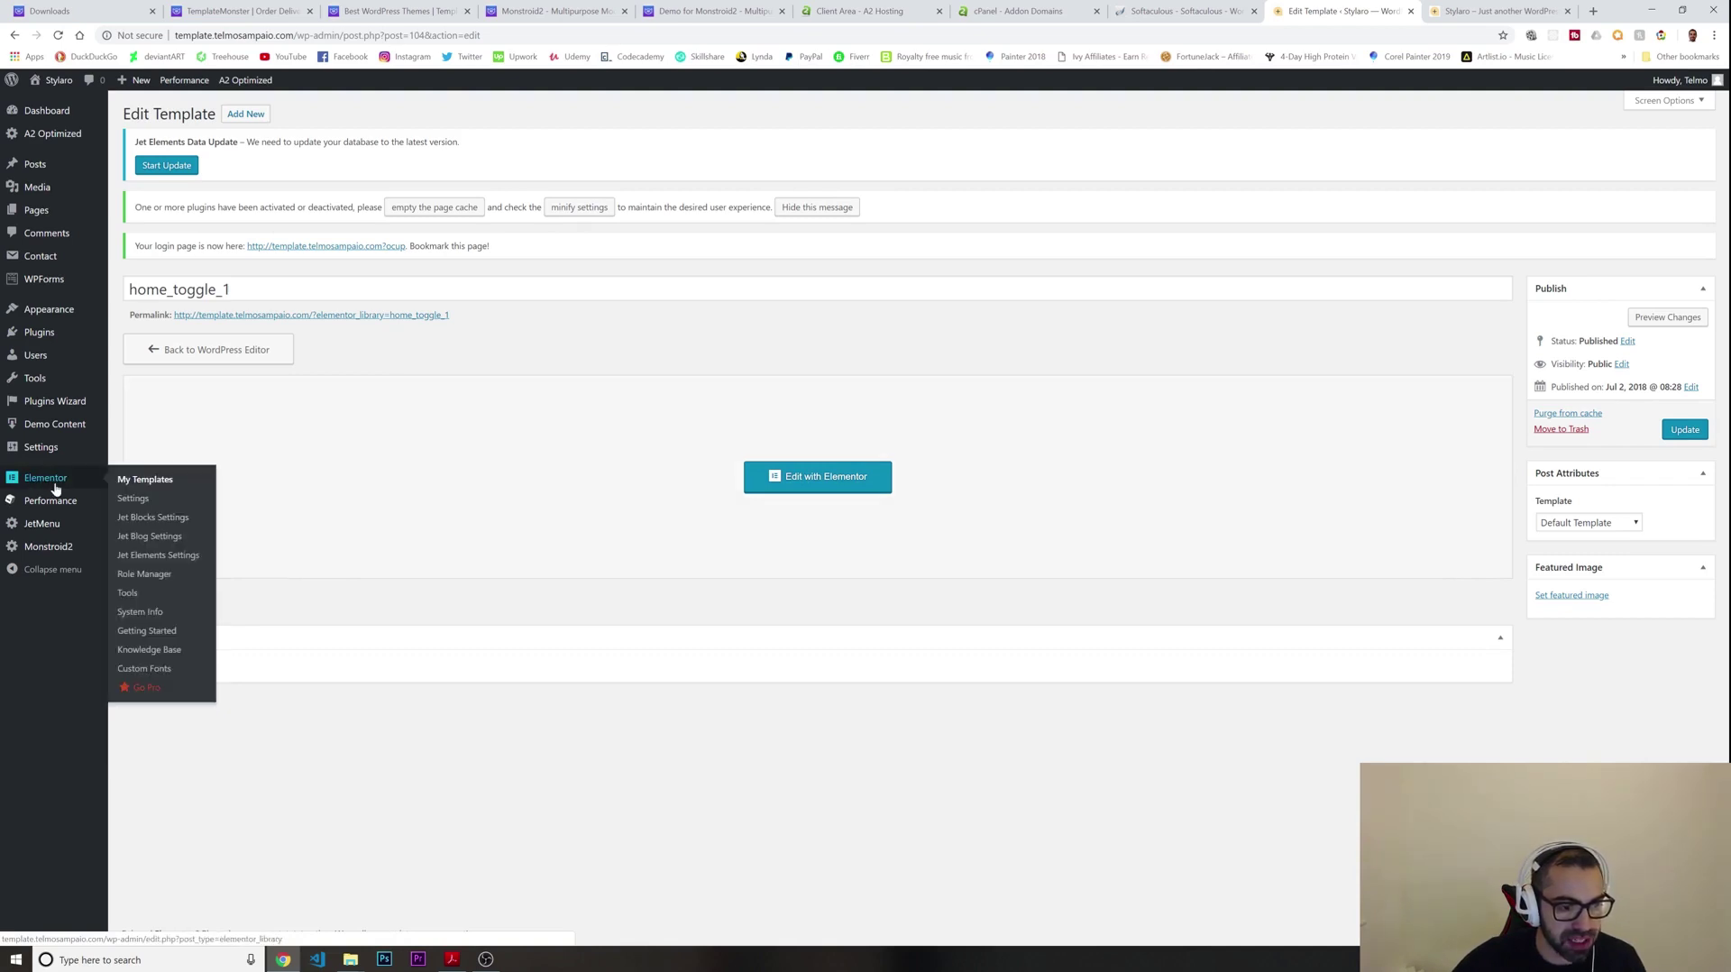
{"action": "left_click", "coordinate": [807, 480]}
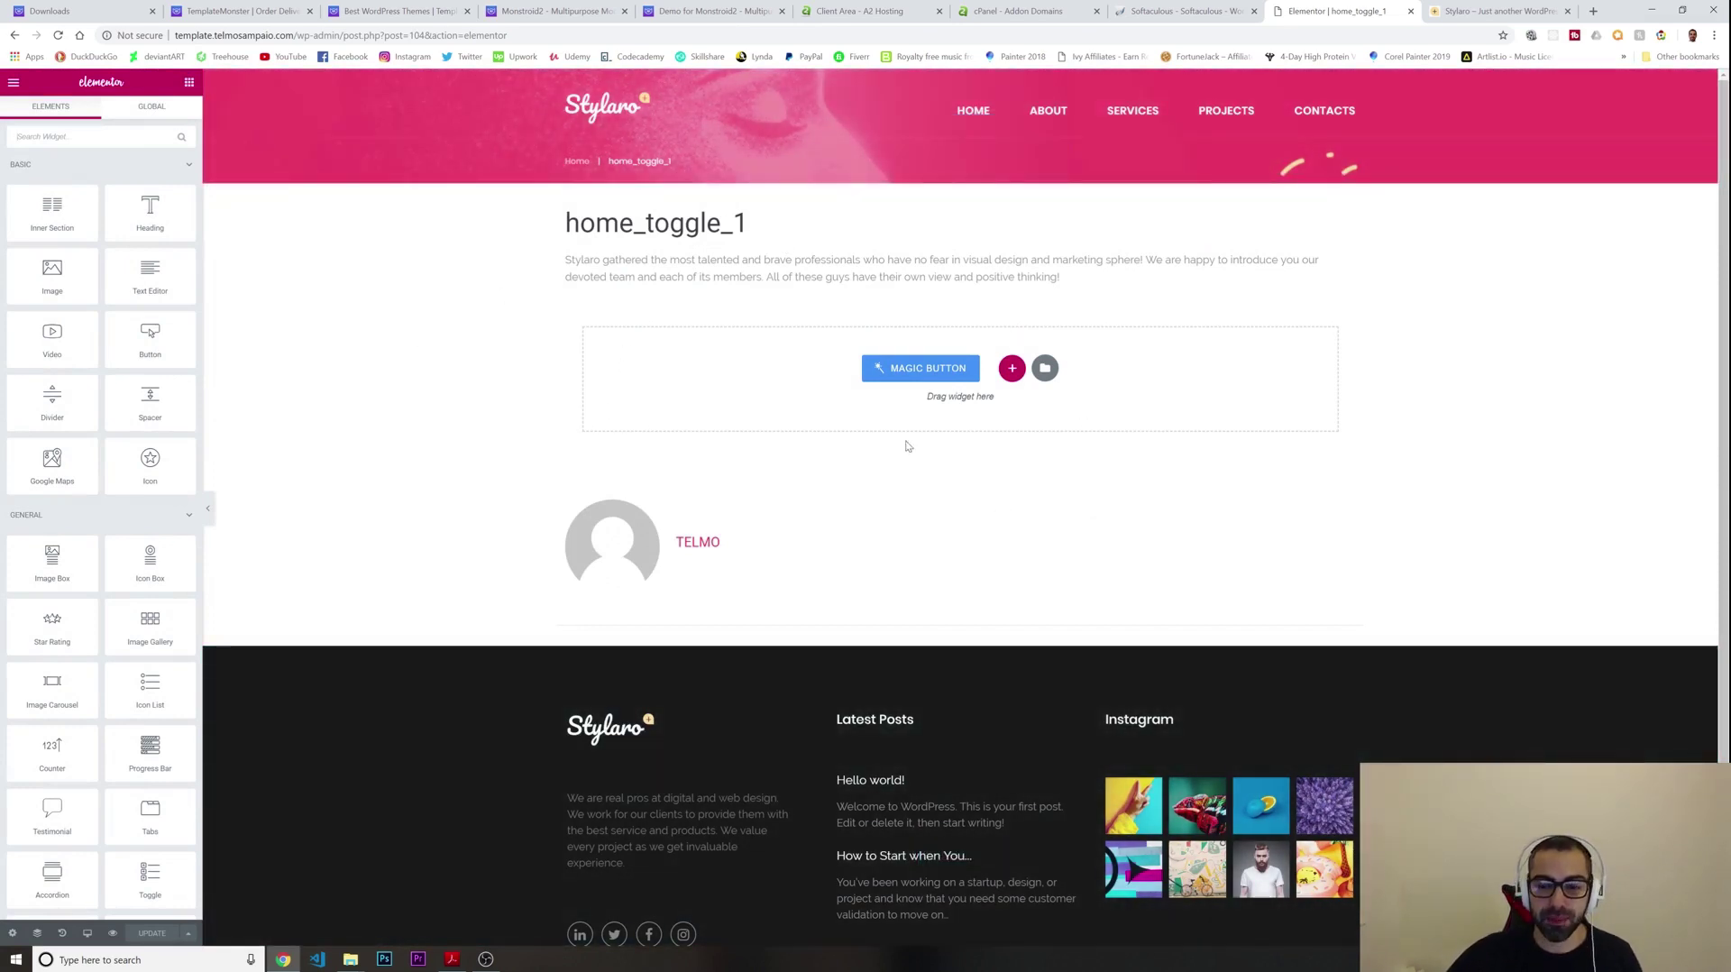
Open the Magic Button template library and browse the Pages templates
{"action": "scroll", "coordinate": [903, 484], "scroll_direction": "down", "scroll_amount": 2}
{"action": "scroll", "coordinate": [903, 484], "scroll_direction": "up", "scroll_amount": 1}
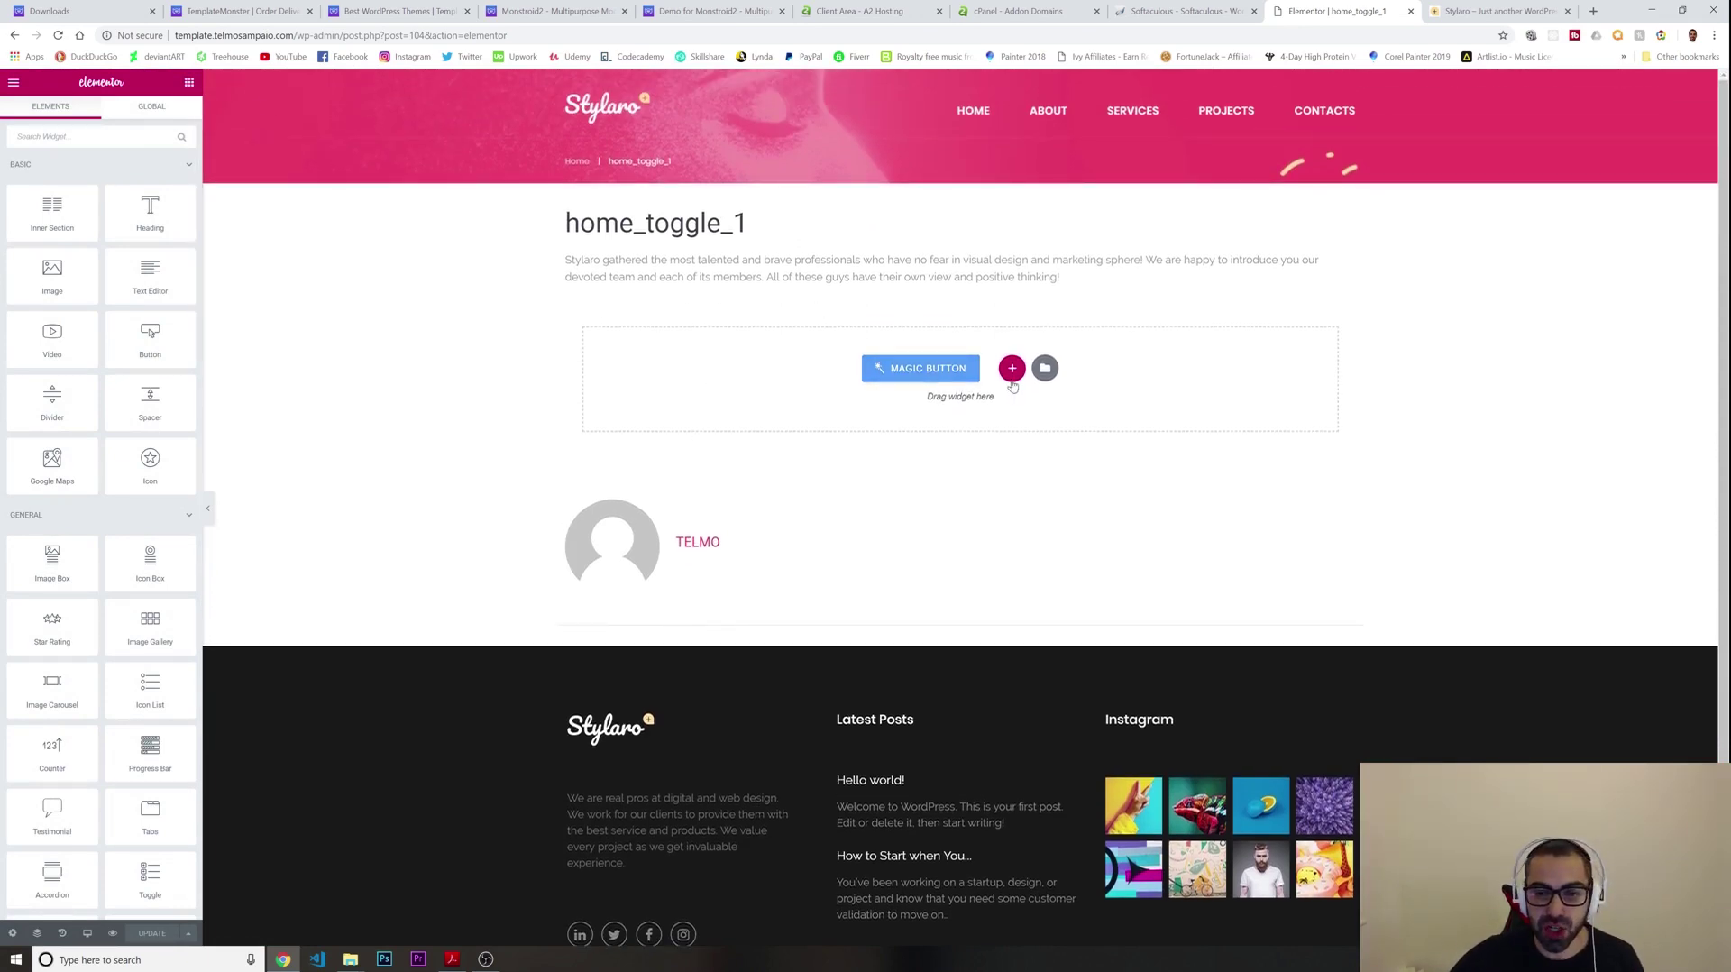
{"action": "left_click", "coordinate": [929, 369]}
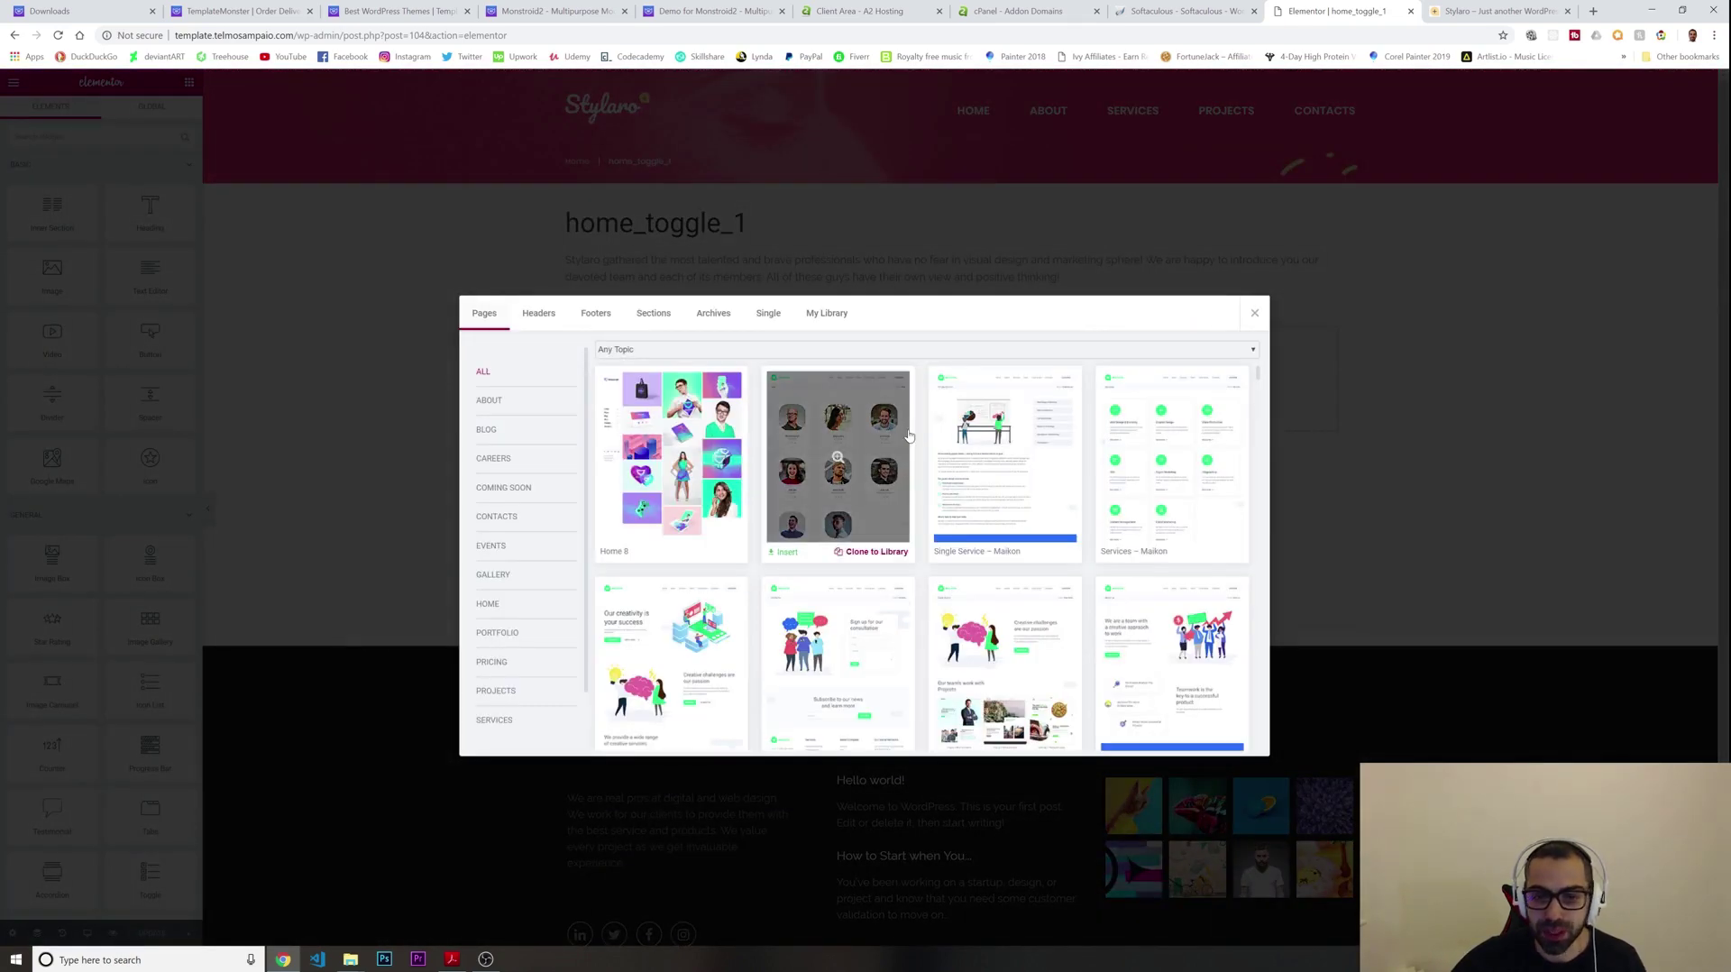
{"action": "scroll", "coordinate": [909, 436], "scroll_direction": "down", "scroll_amount": 3}
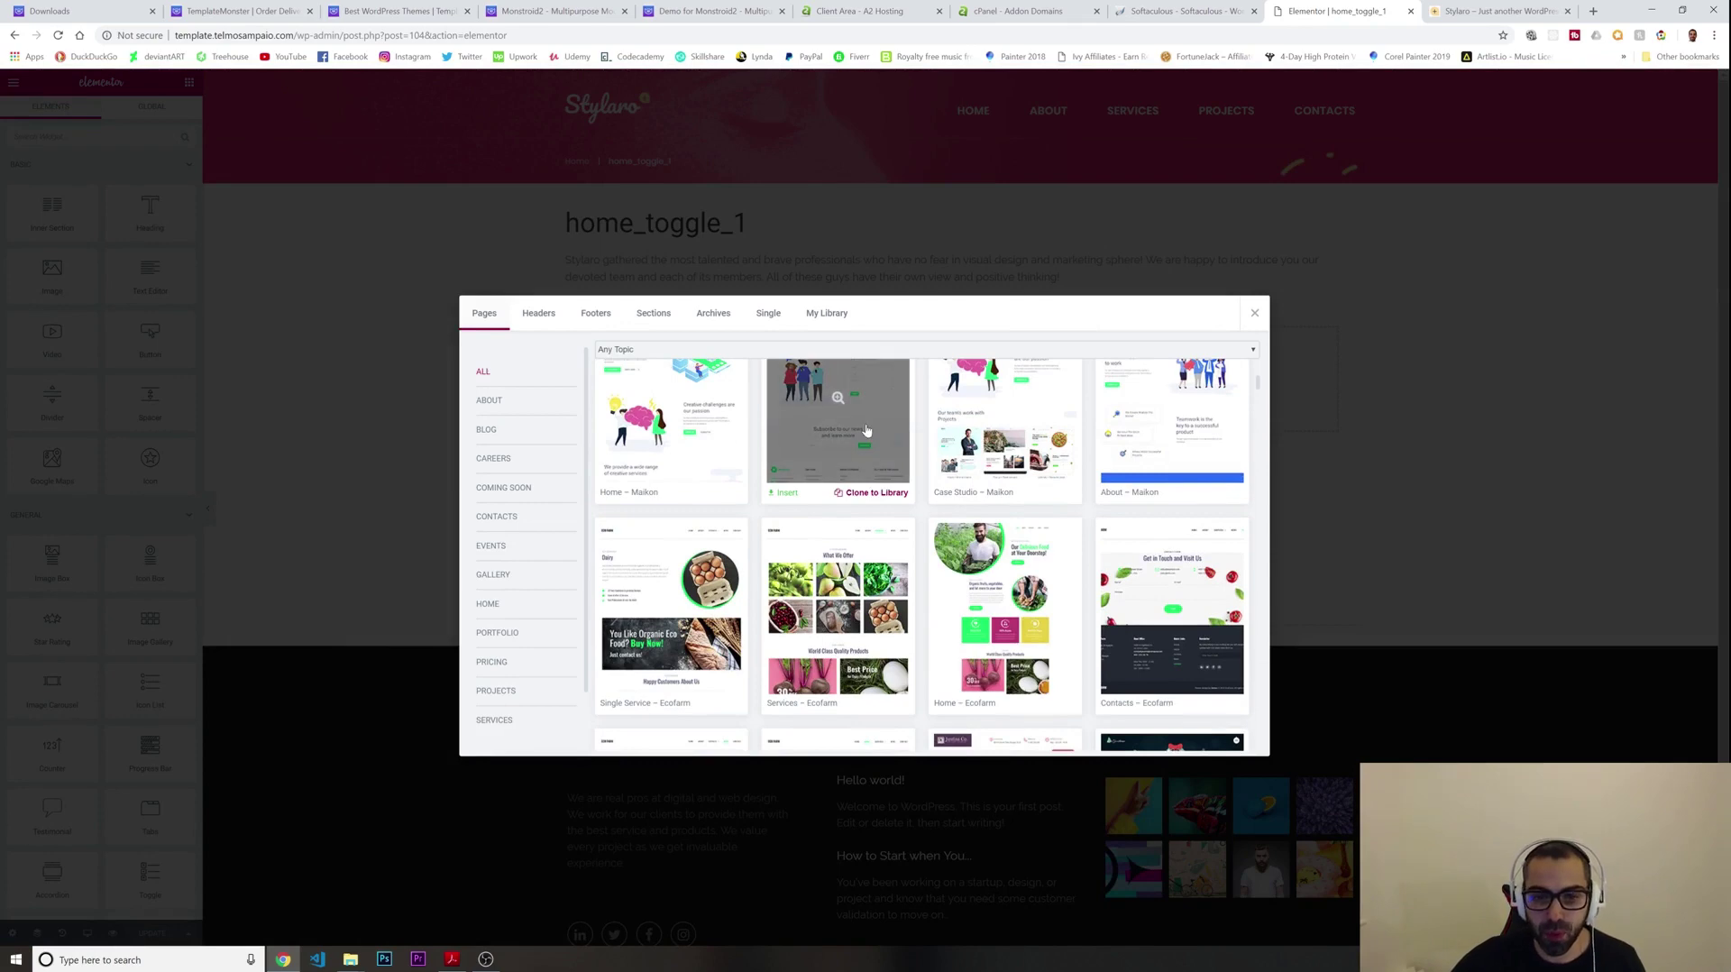
{"action": "scroll", "coordinate": [909, 435], "scroll_direction": "up", "scroll_amount": 3}
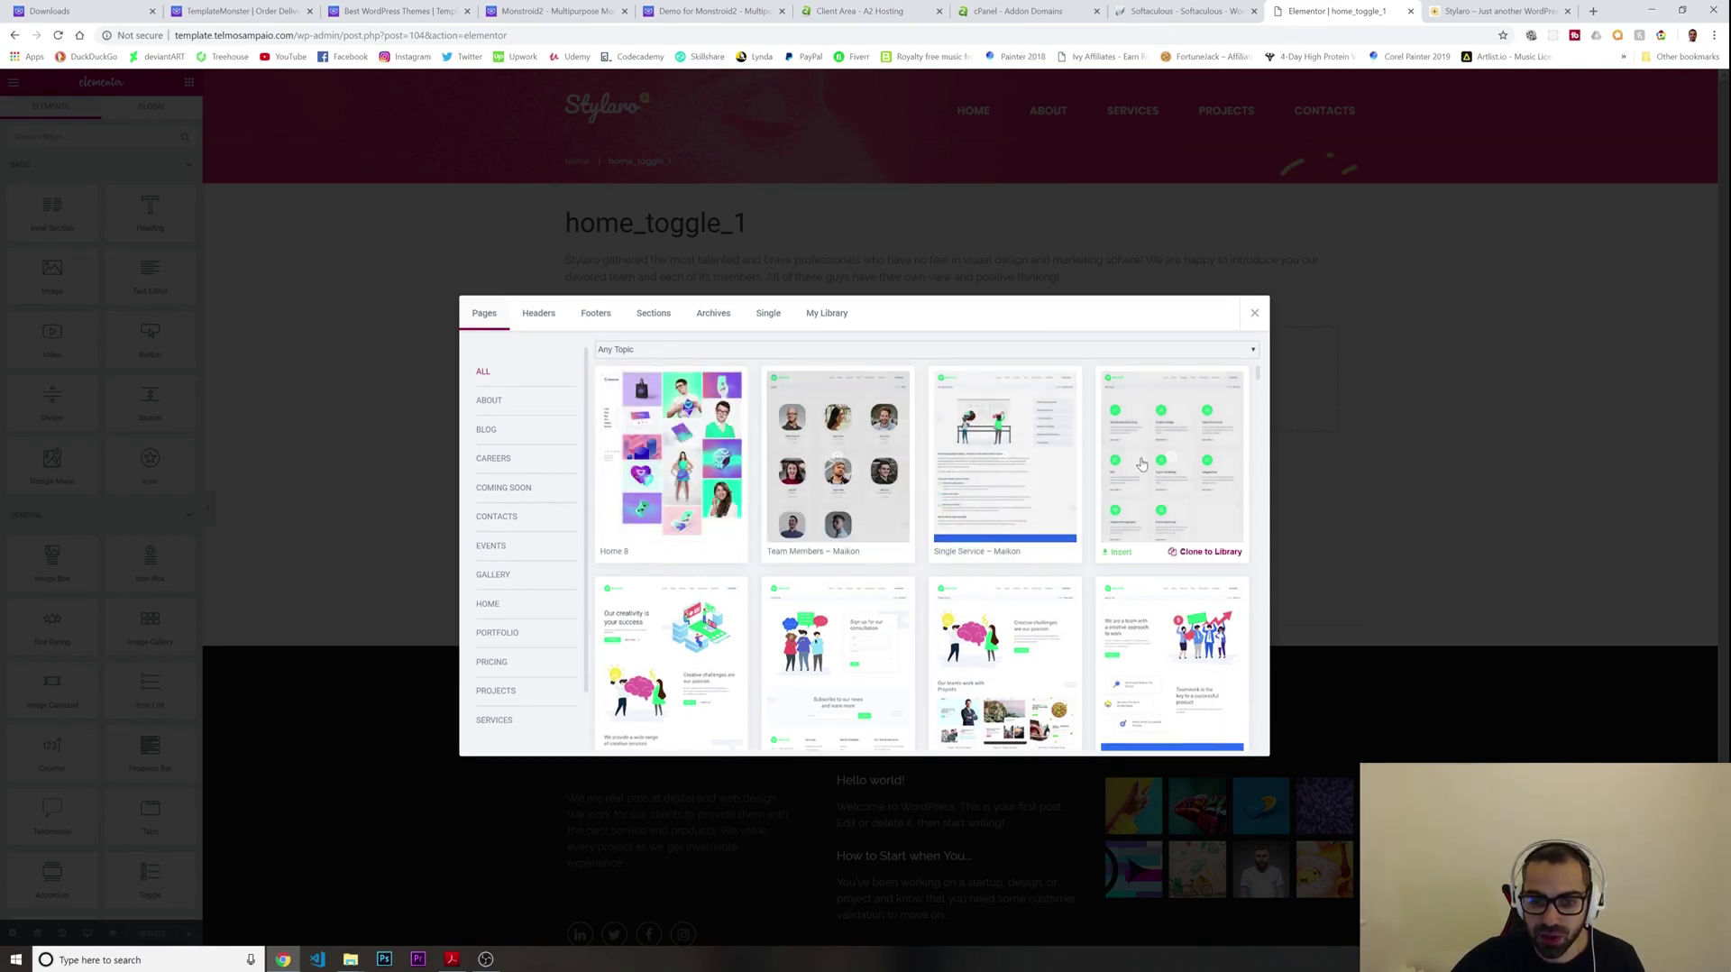
{"action": "scroll", "coordinate": [1151, 458], "scroll_direction": "down", "scroll_amount": 3}
{"action": "scroll", "coordinate": [1152, 460], "scroll_direction": "down", "scroll_amount": 10}
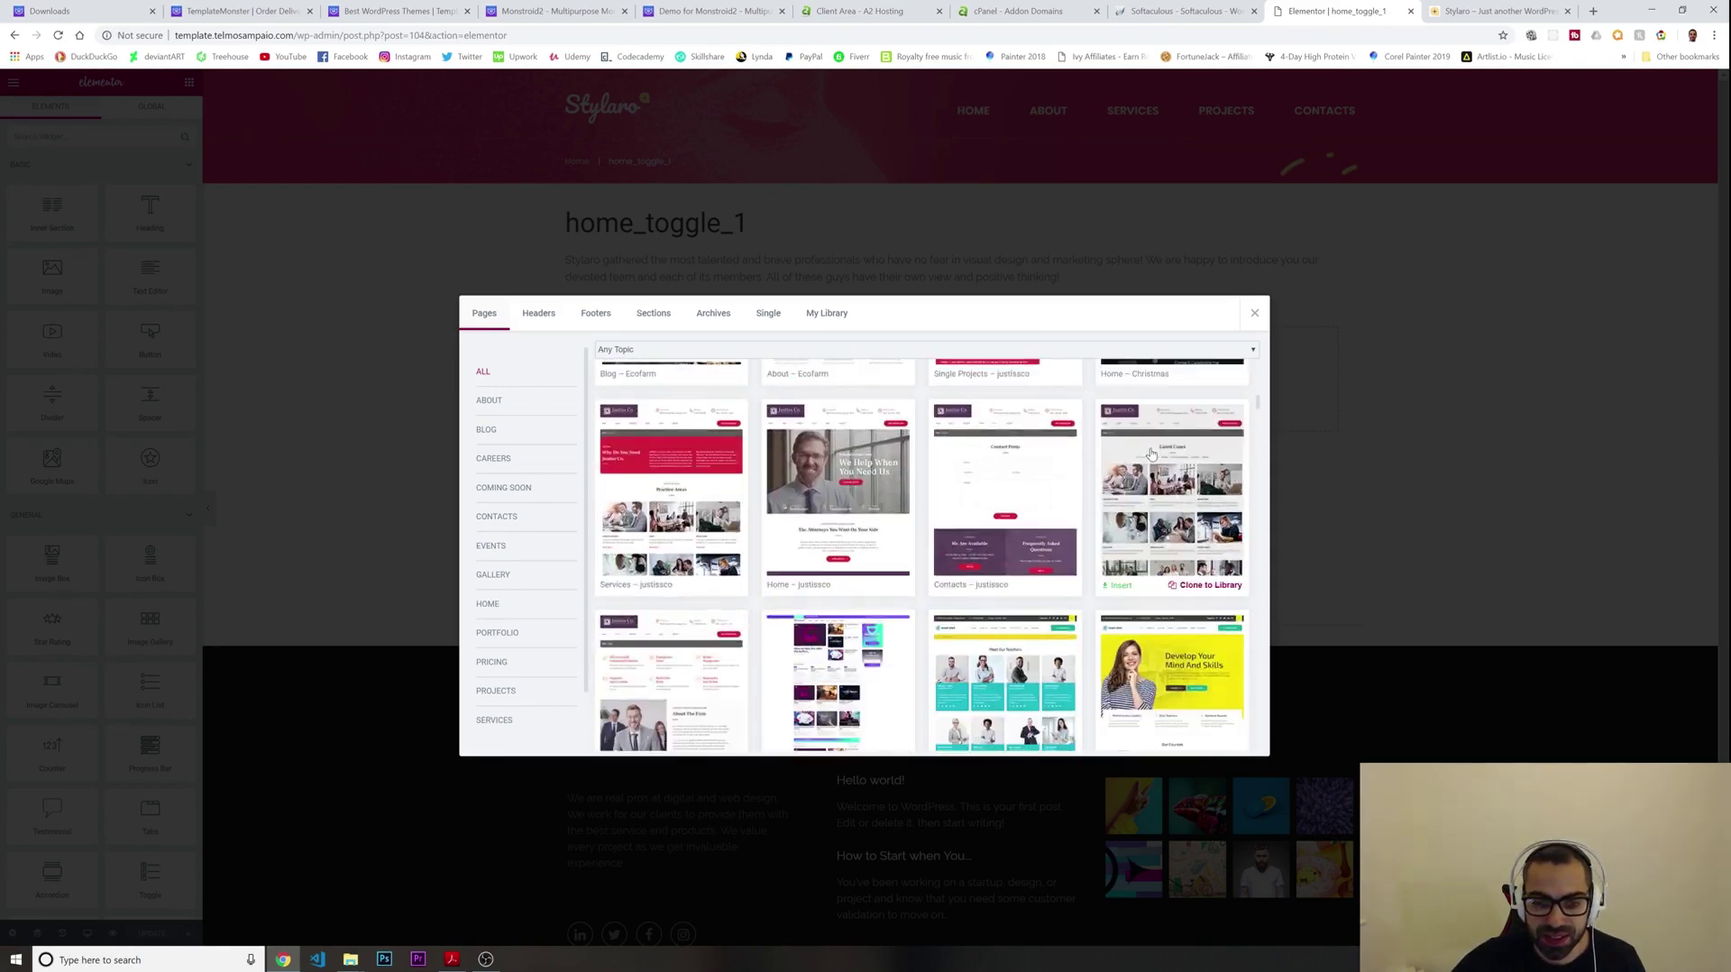
{"action": "scroll", "coordinate": [1152, 454], "scroll_direction": "down", "scroll_amount": 10}
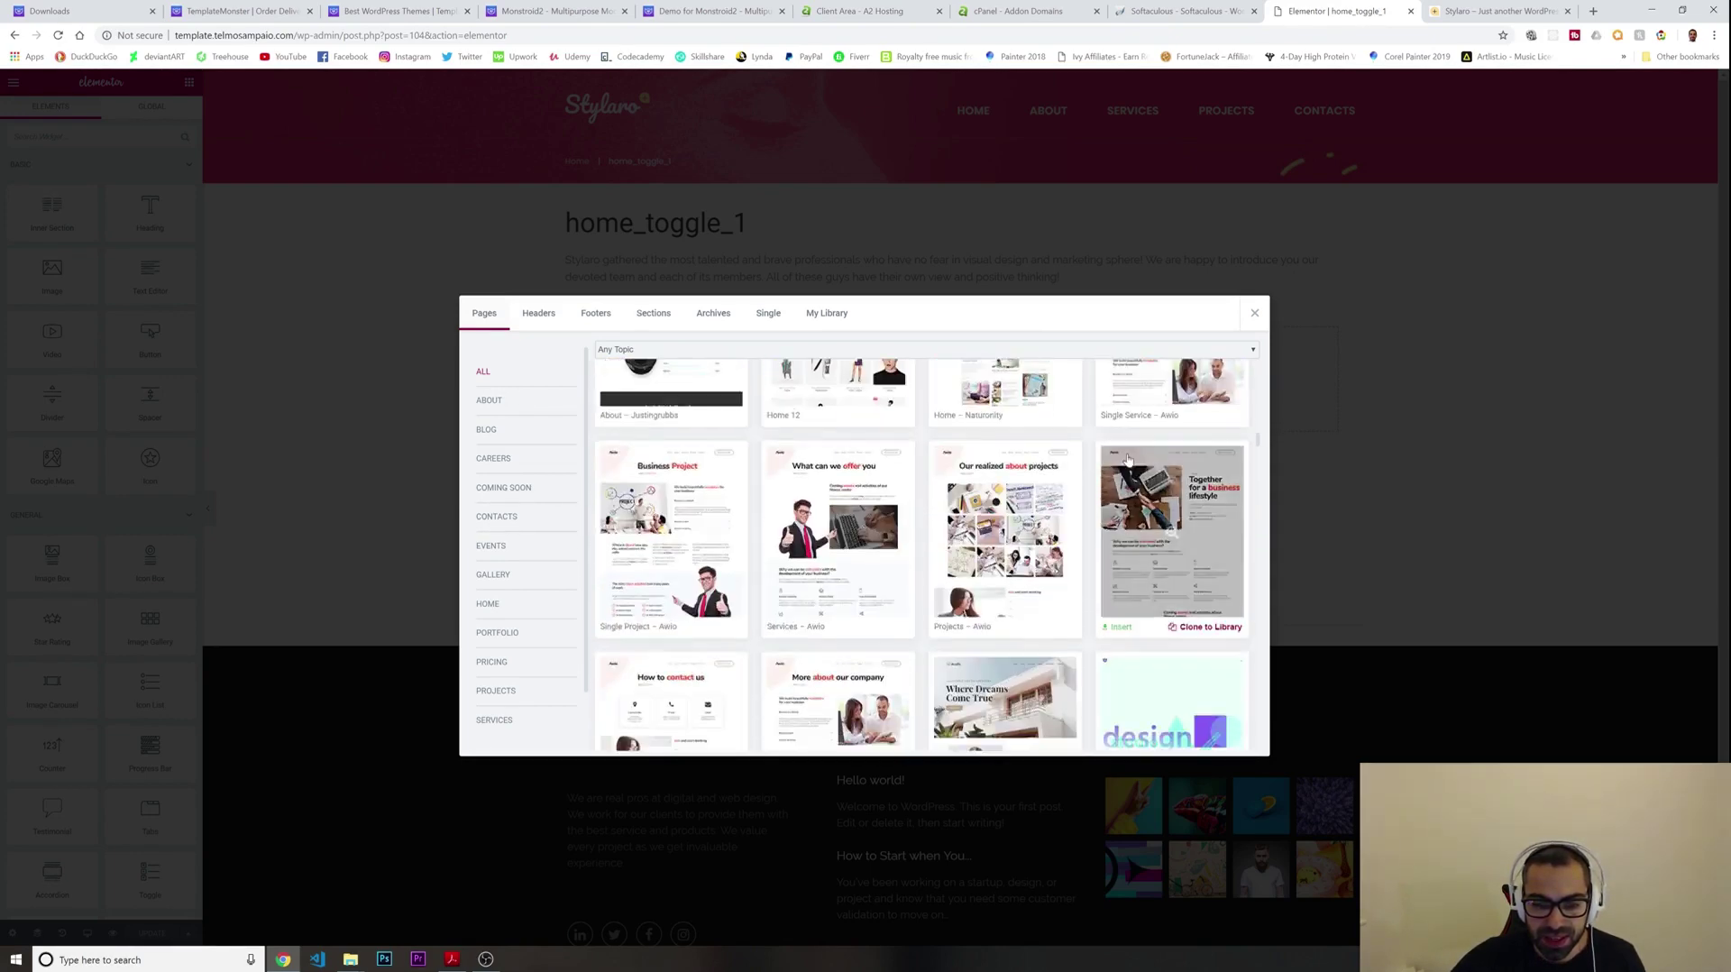
{"action": "scroll", "coordinate": [1037, 469], "scroll_direction": "up", "scroll_amount": 2}
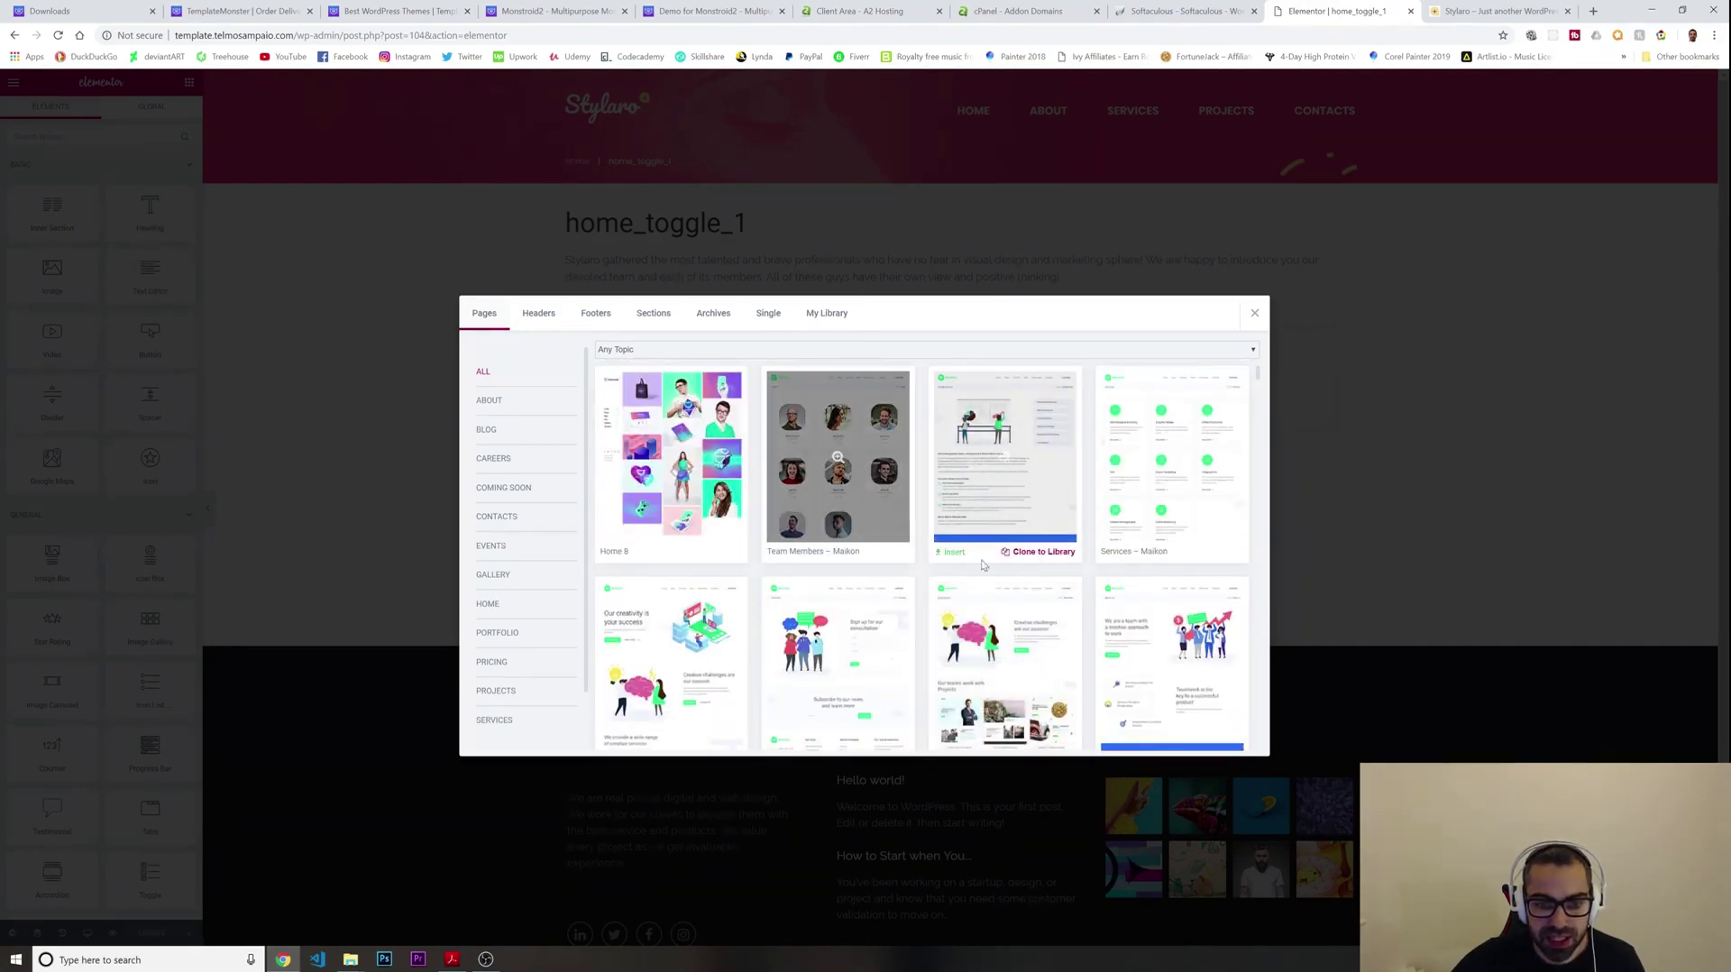
{"action": "scroll", "coordinate": [773, 551], "scroll_direction": "down", "scroll_amount": 2}
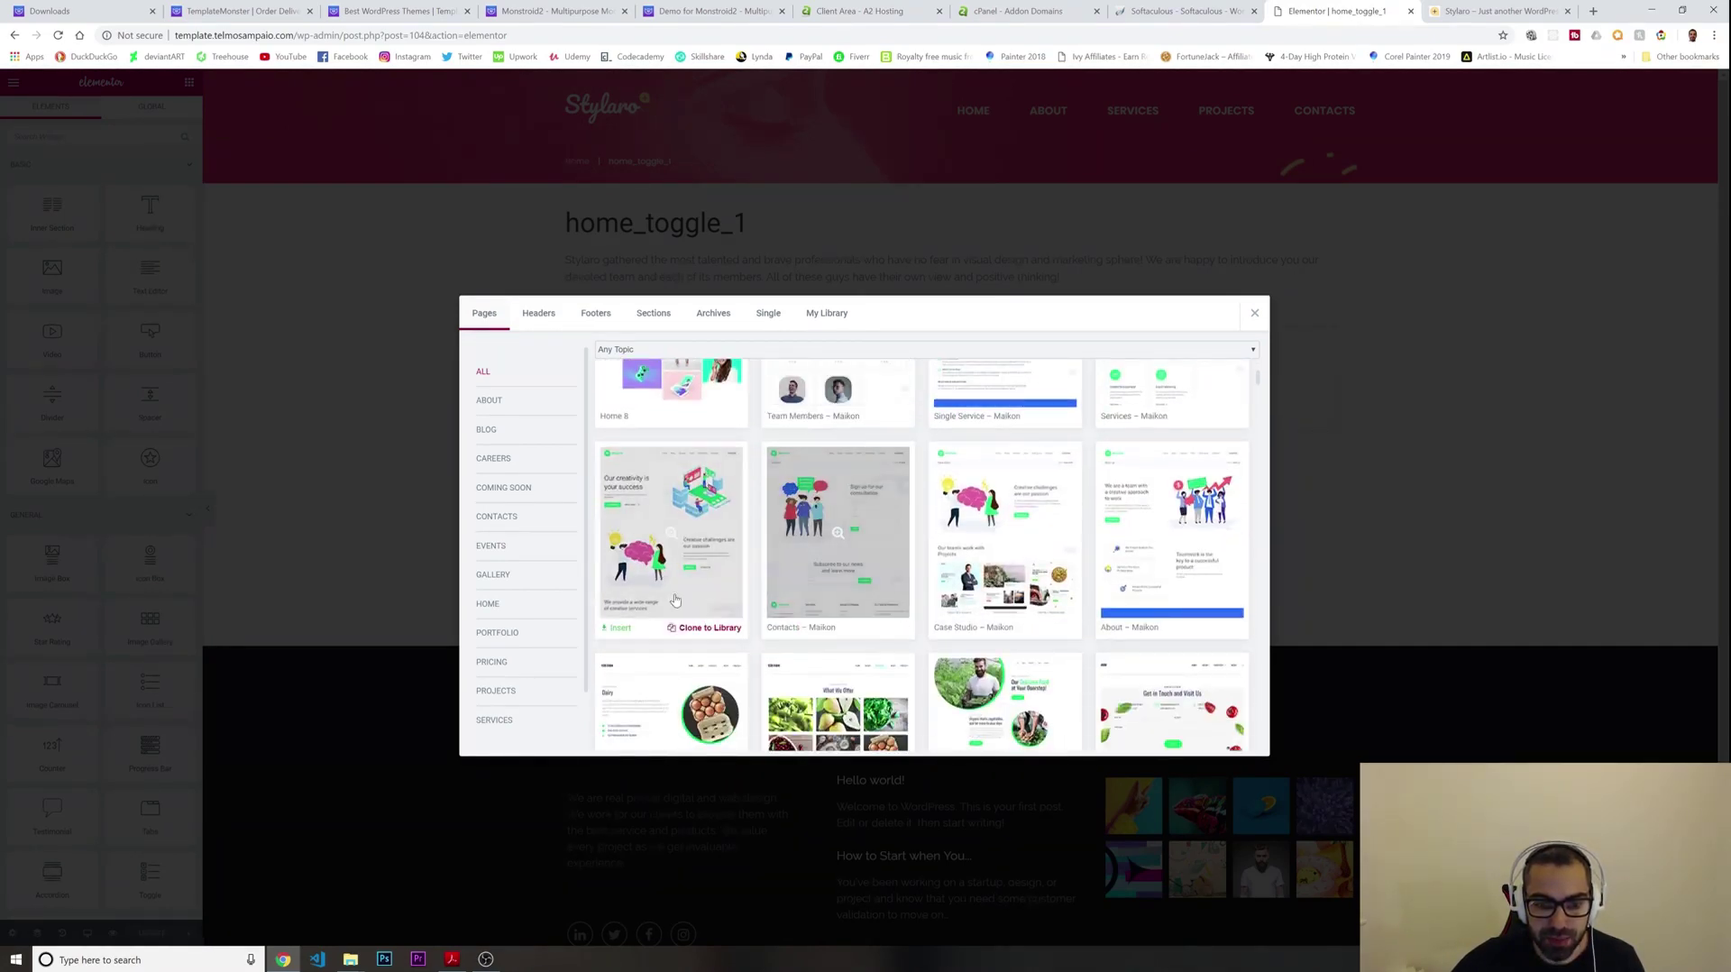
Preview the Maikon home template and insert it into the page
{"action": "left_click", "coordinate": [686, 499]}
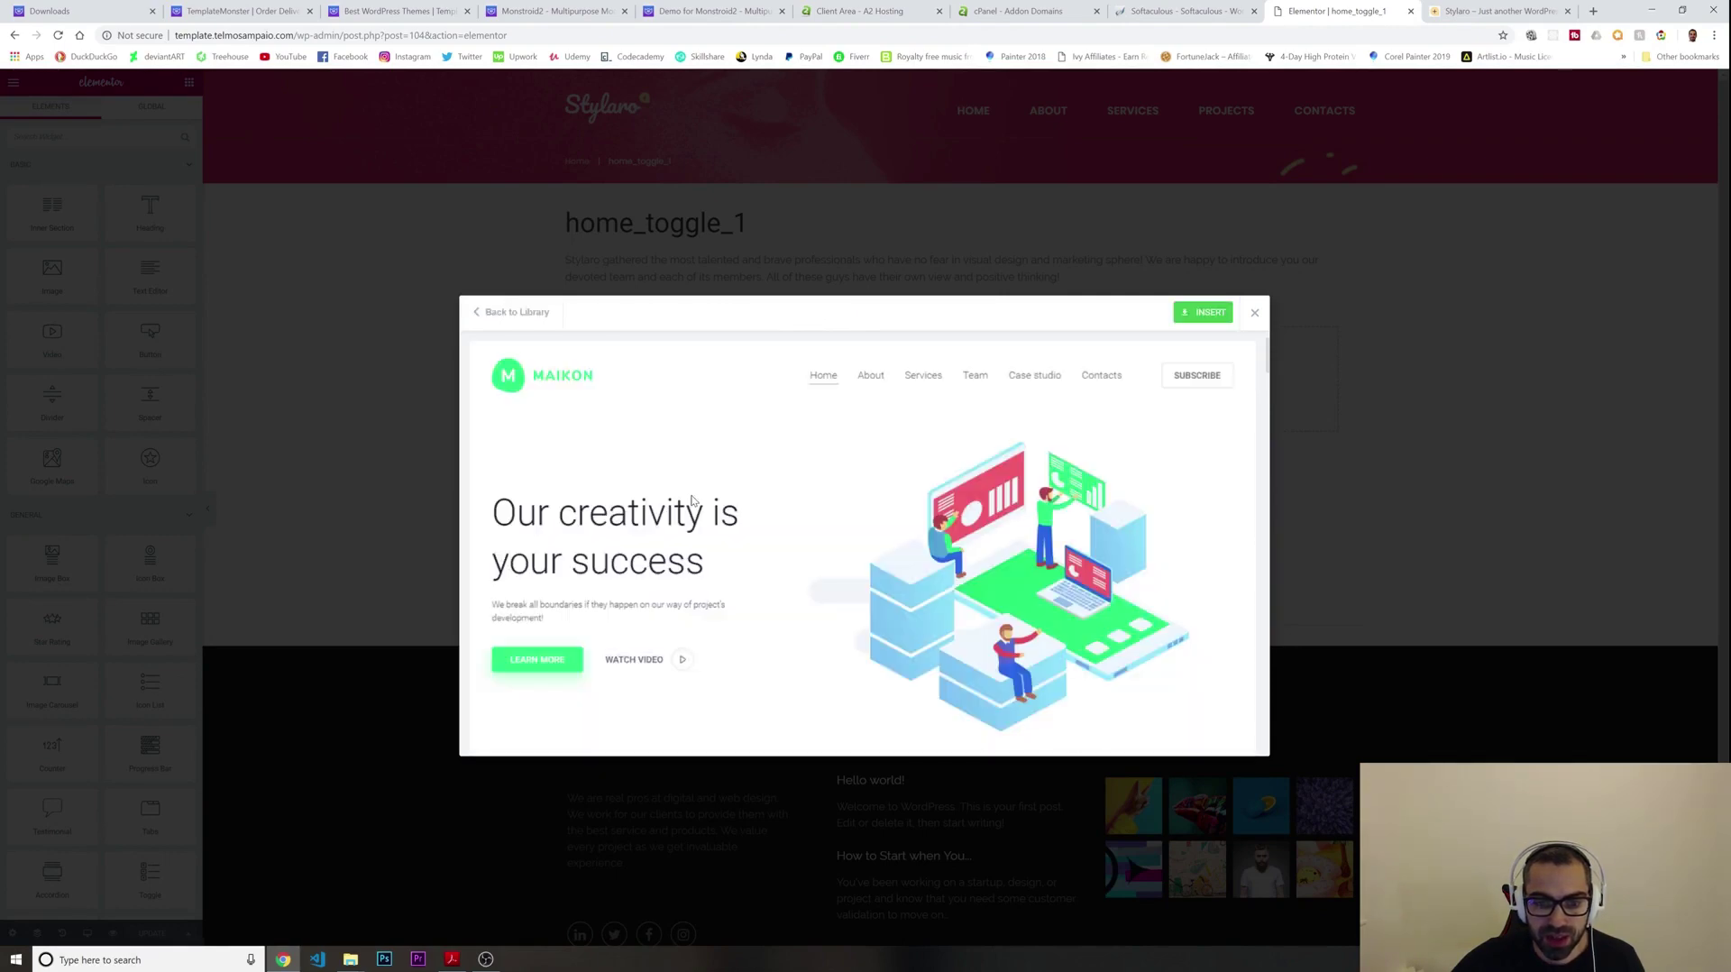
{"action": "scroll", "coordinate": [740, 518], "scroll_direction": "down", "scroll_amount": 15}
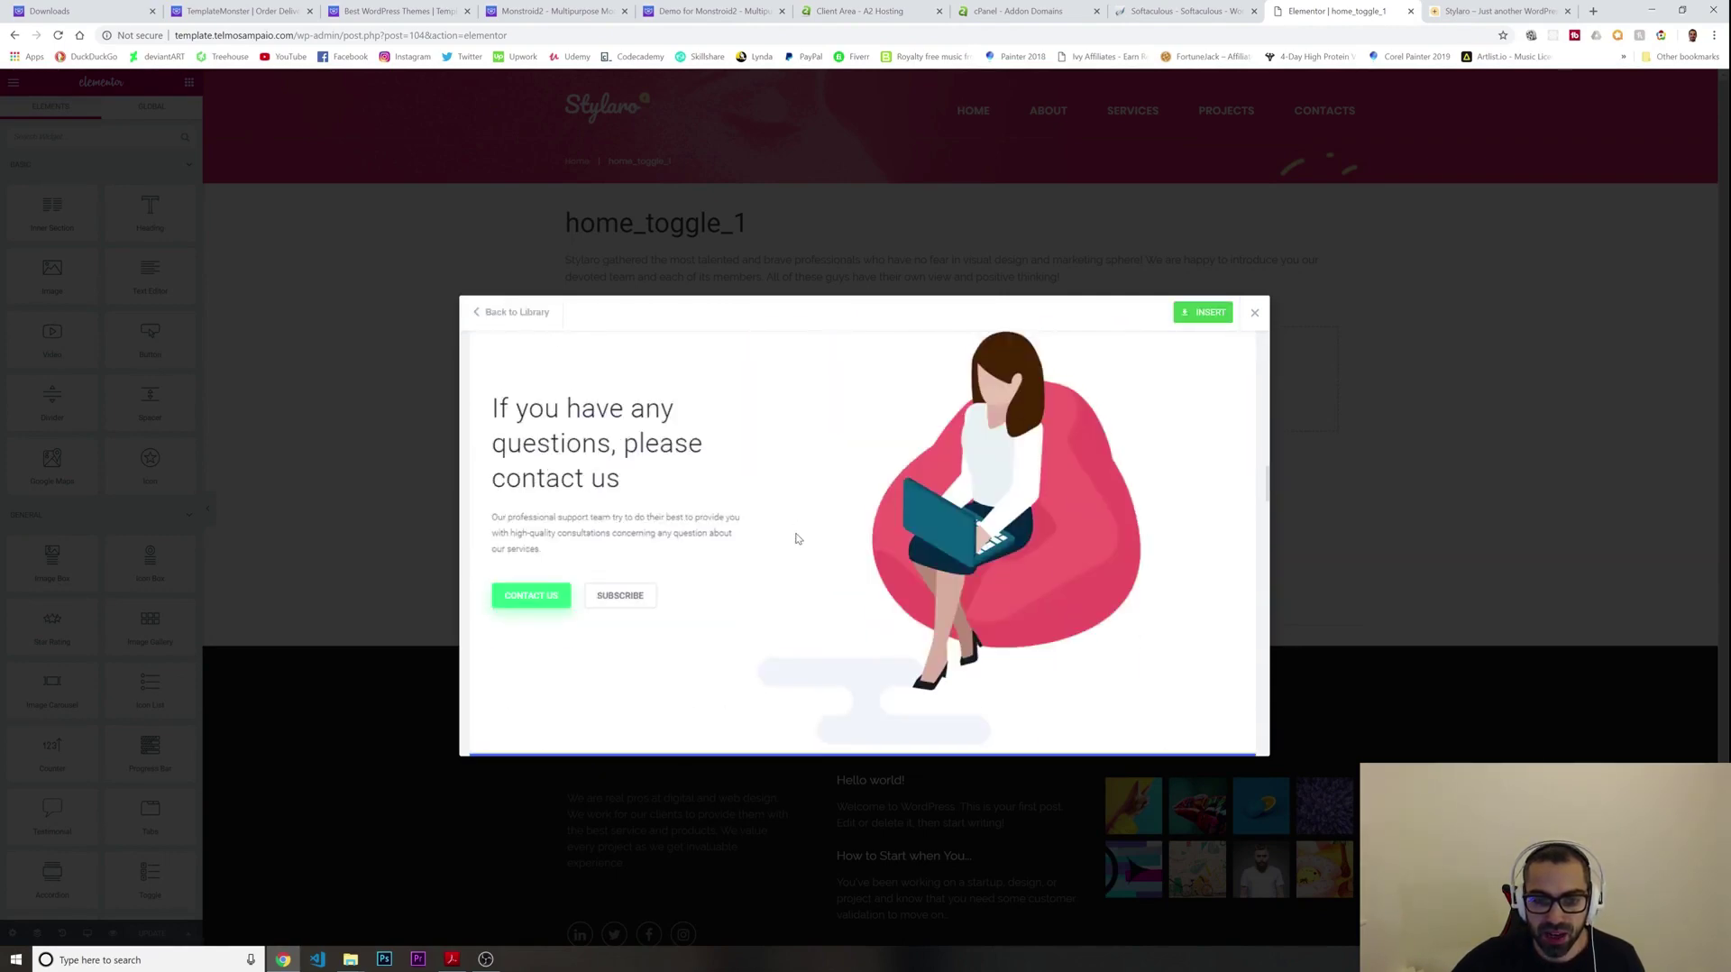
{"action": "scroll", "coordinate": [796, 539], "scroll_direction": "down", "scroll_amount": 15}
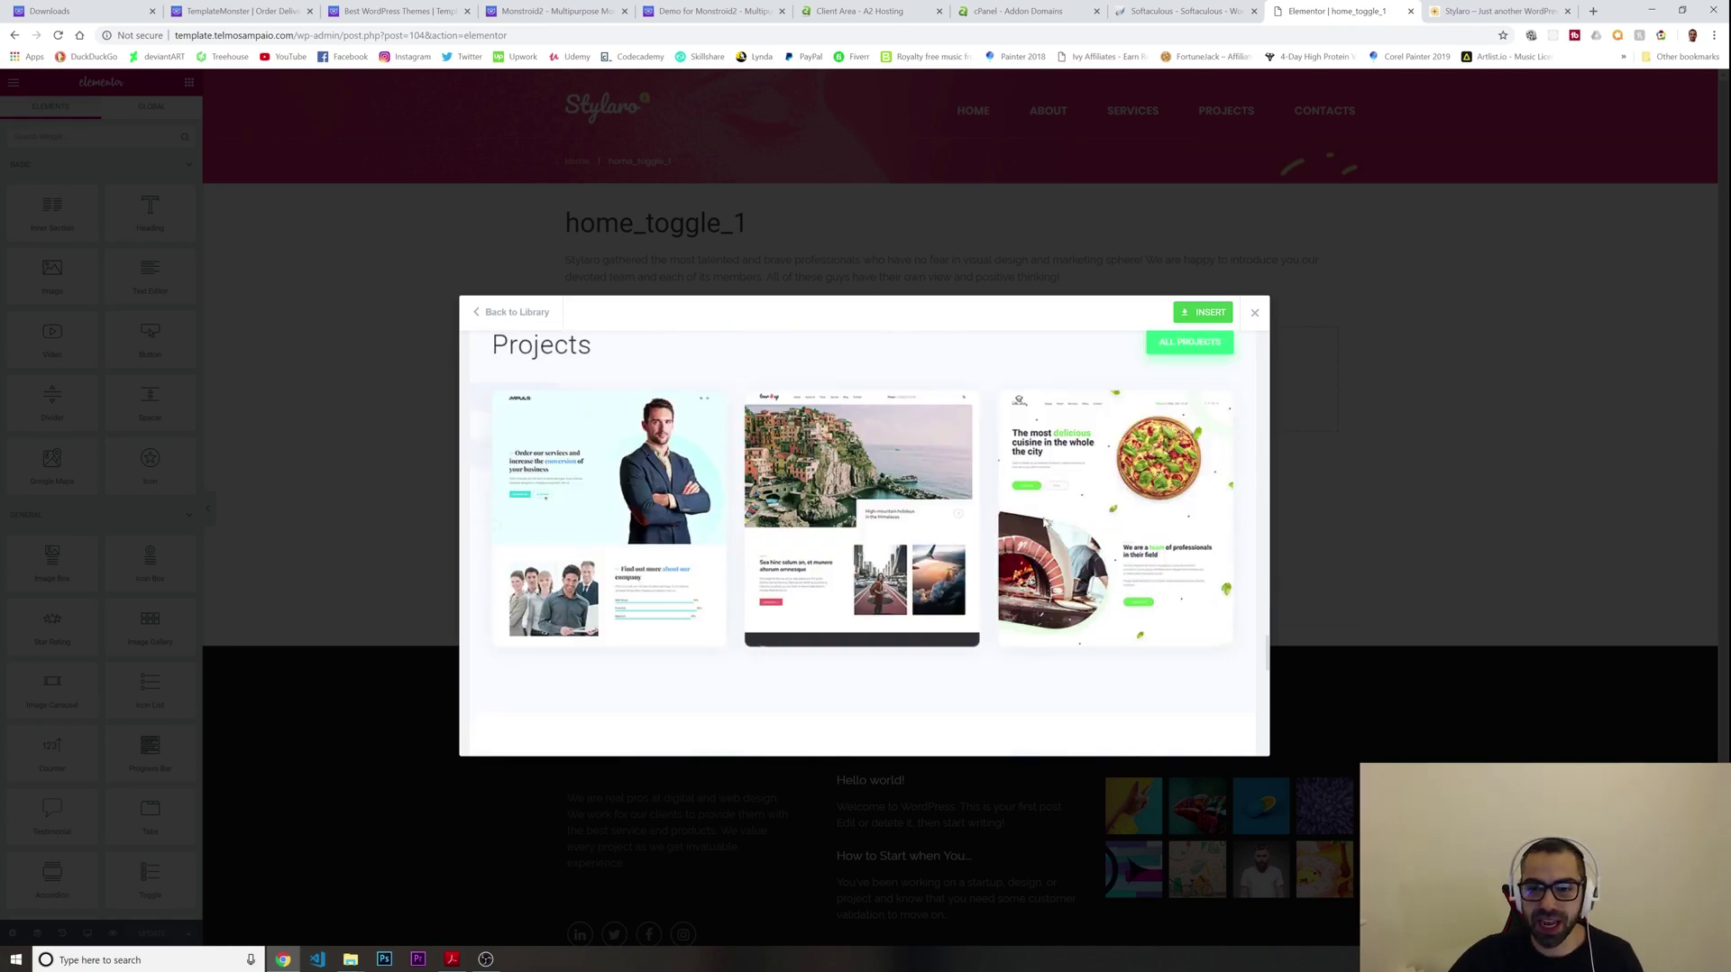
{"action": "scroll", "coordinate": [1046, 521], "scroll_direction": "down", "scroll_amount": 5}
{"action": "left_click", "coordinate": [1203, 312]}
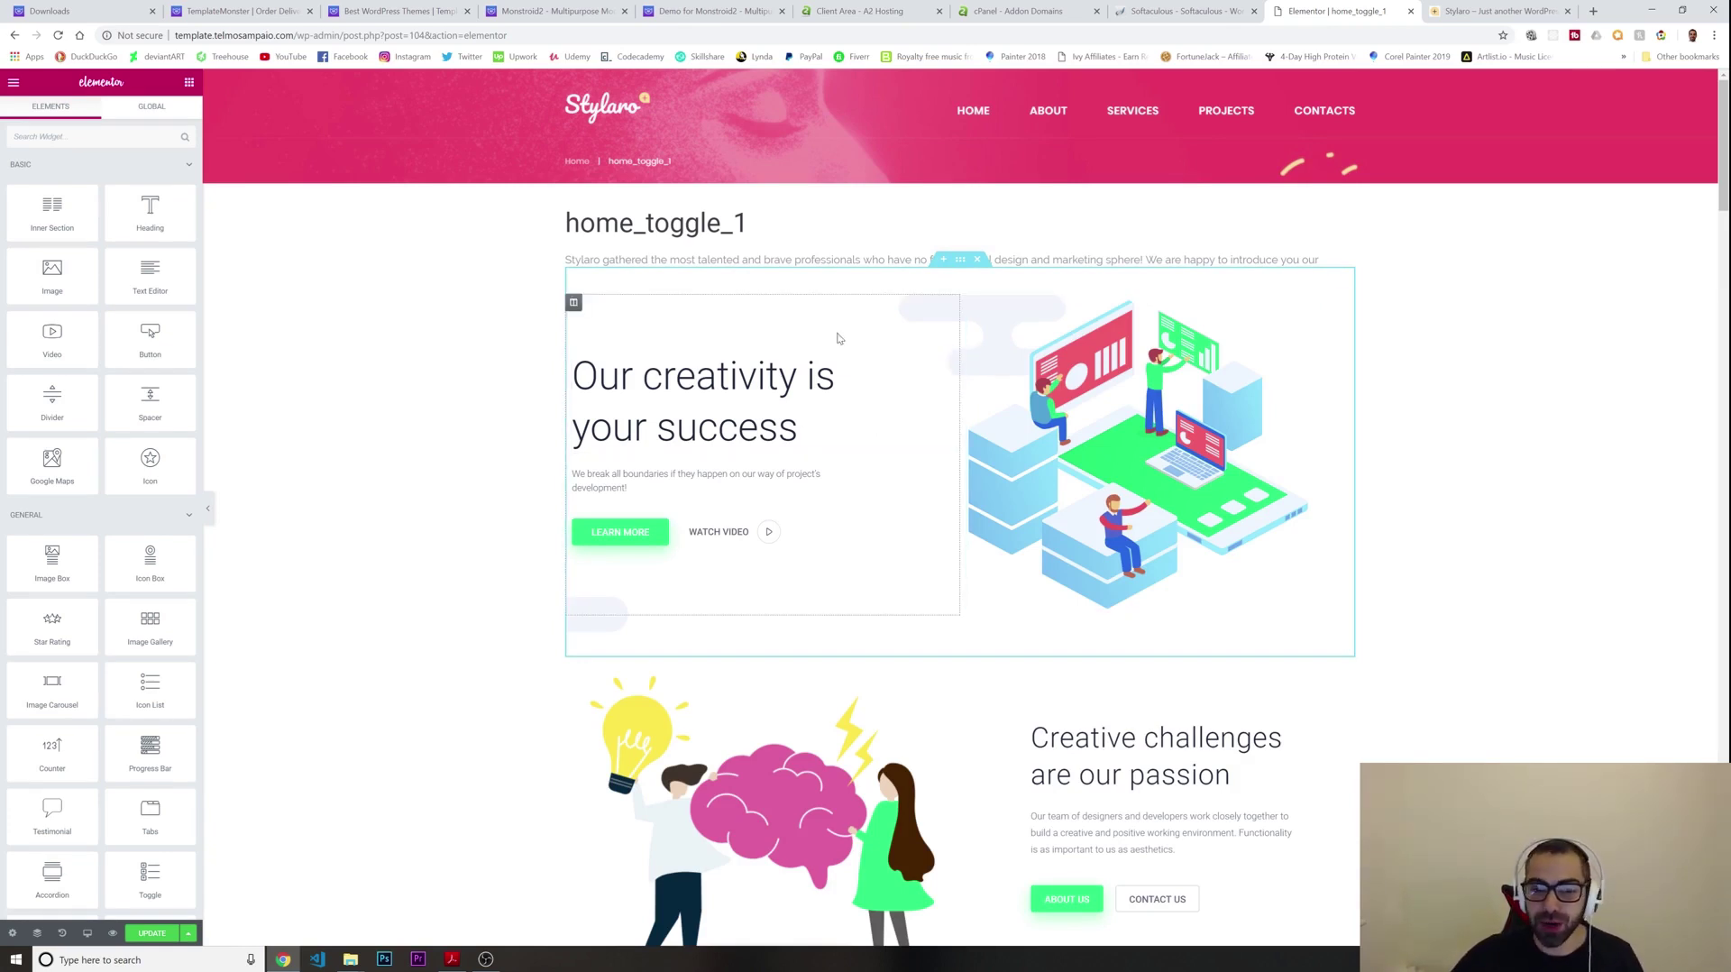
{"action": "left_click", "coordinate": [816, 428]}
Change the hero heading word 'creativity' to 'business'
{"action": "left_click", "coordinate": [633, 374]}
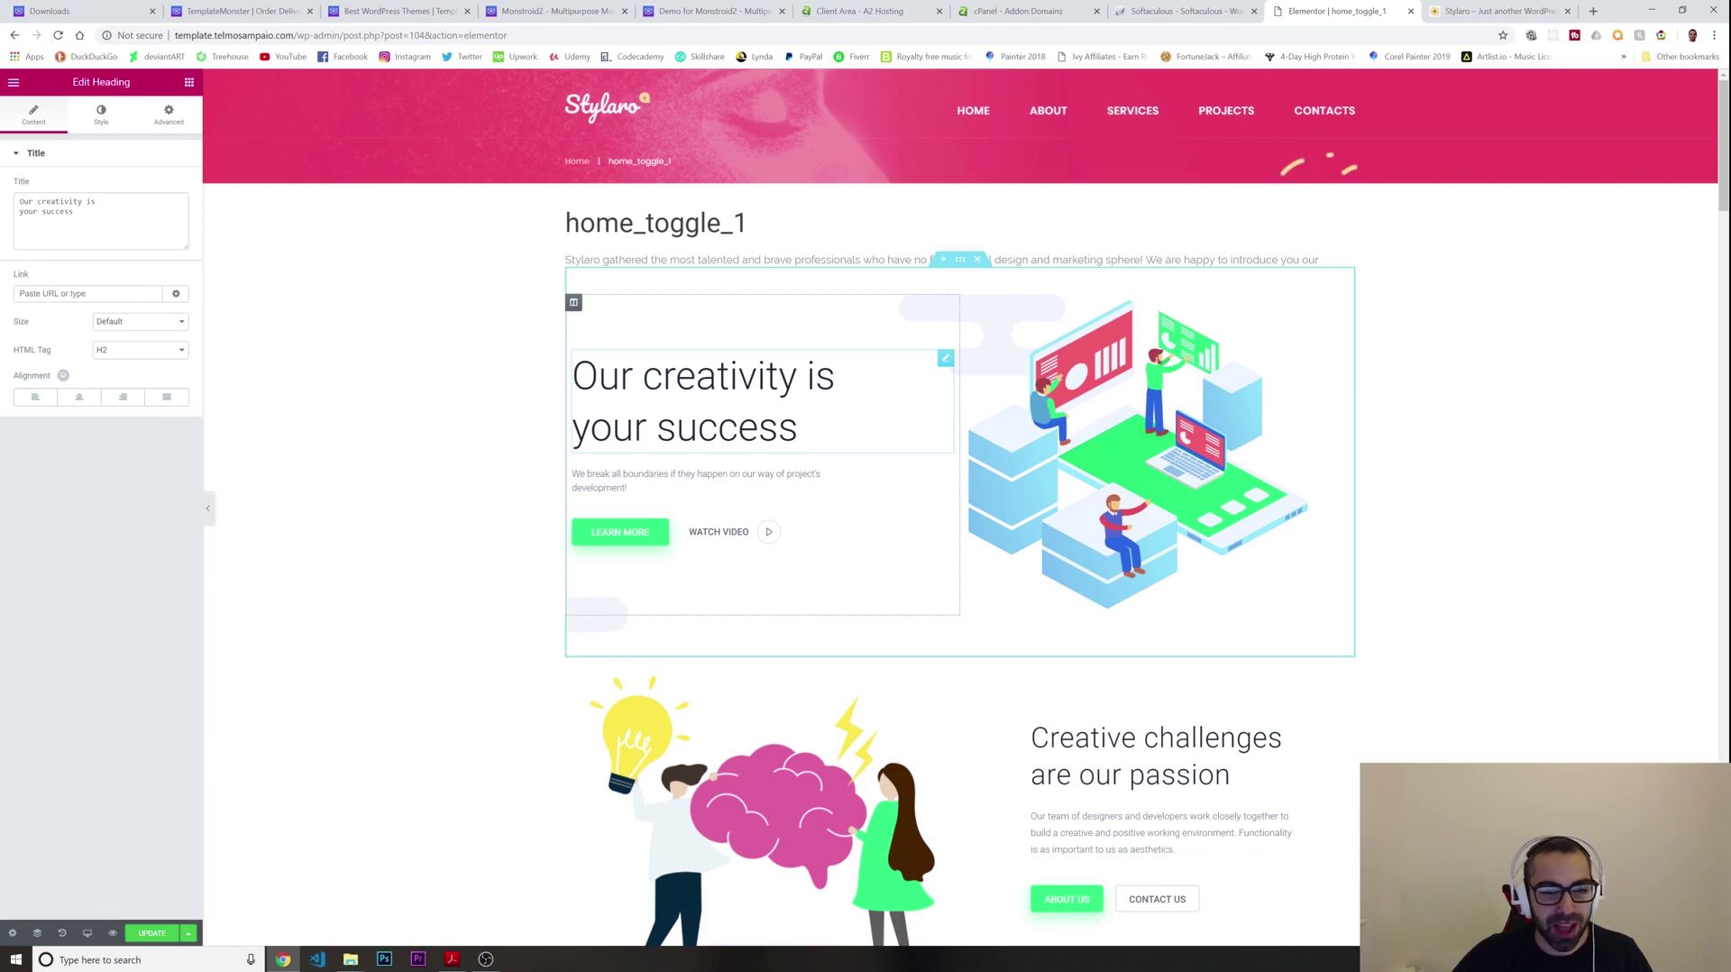
{"action": "left_click_drag", "start_coordinate": [799, 377], "coordinate": [642, 377]}
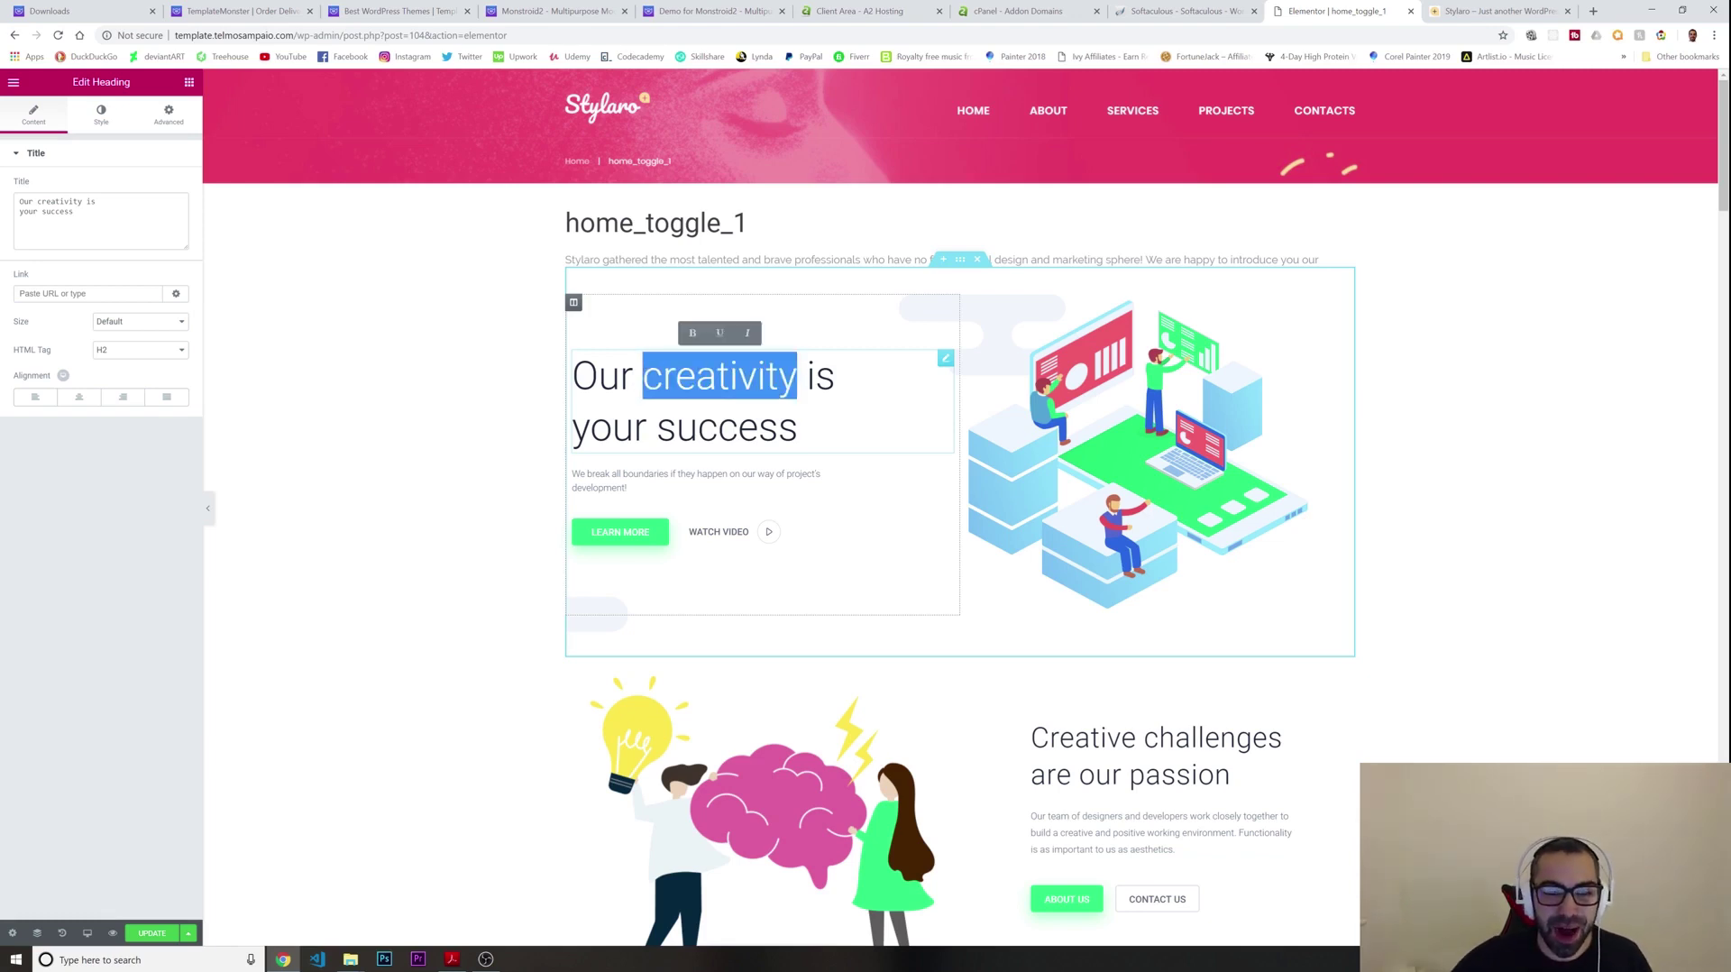
{"action": "left_click", "coordinate": [696, 377]}
{"action": "left_click_drag", "start_coordinate": [798, 376], "coordinate": [642, 377]}
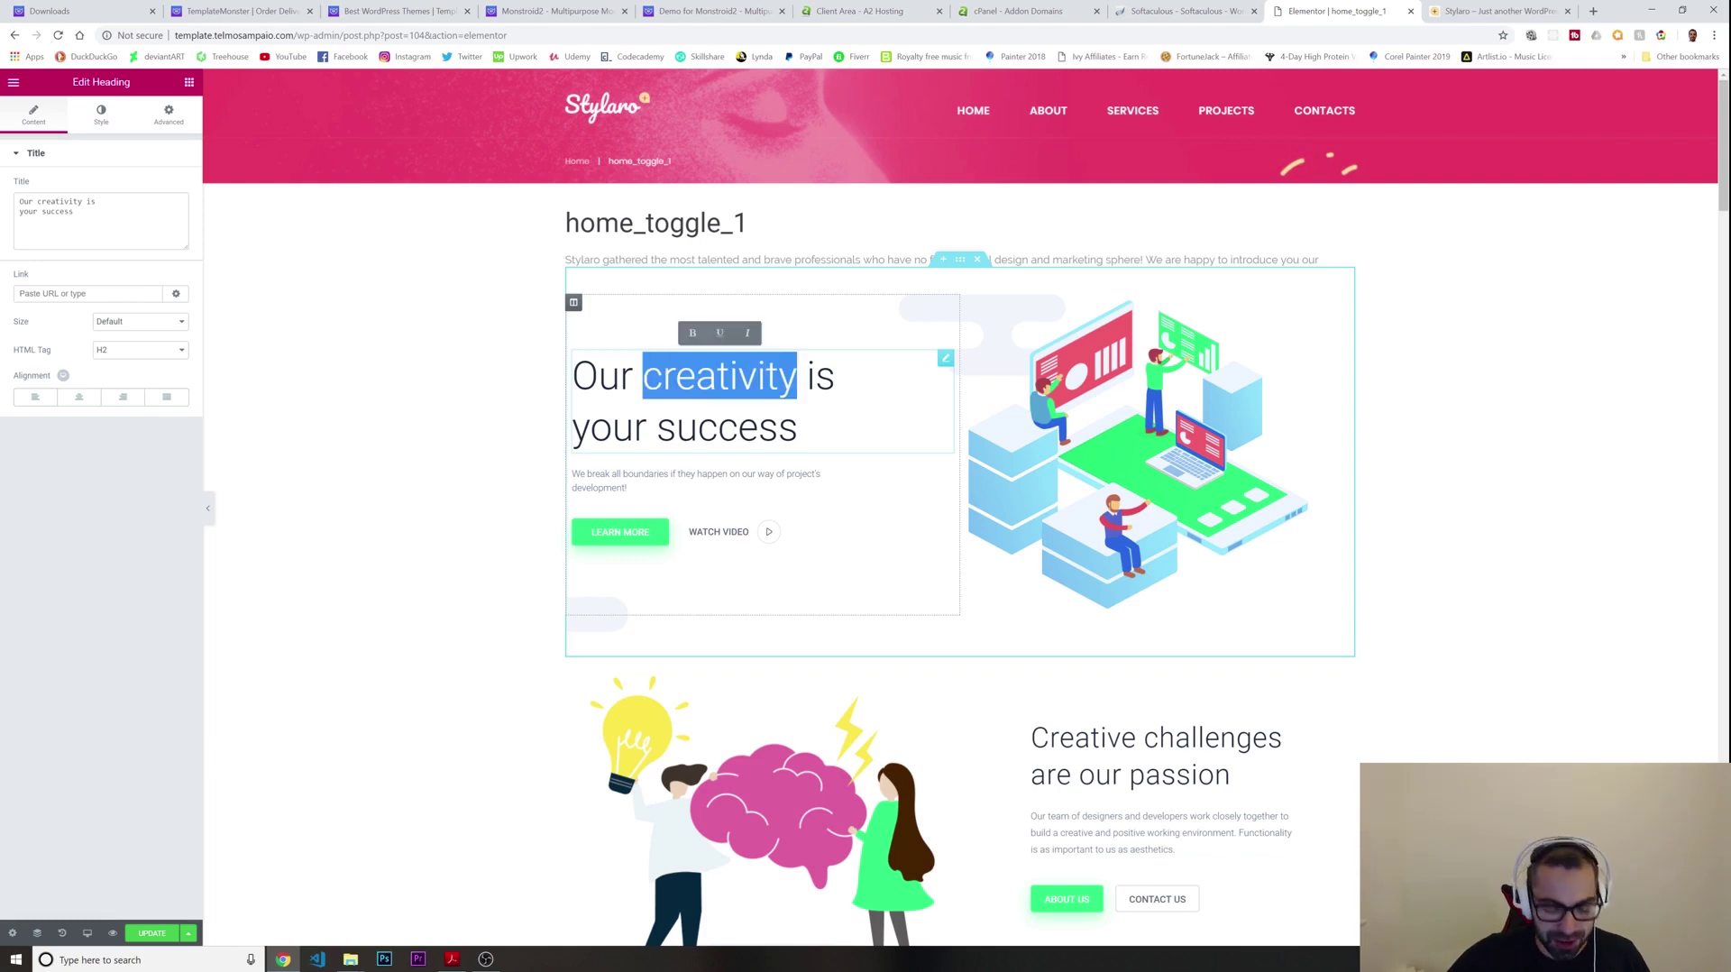
{"action": "type", "text": "bus"}
{"action": "type", "text": "iness"}
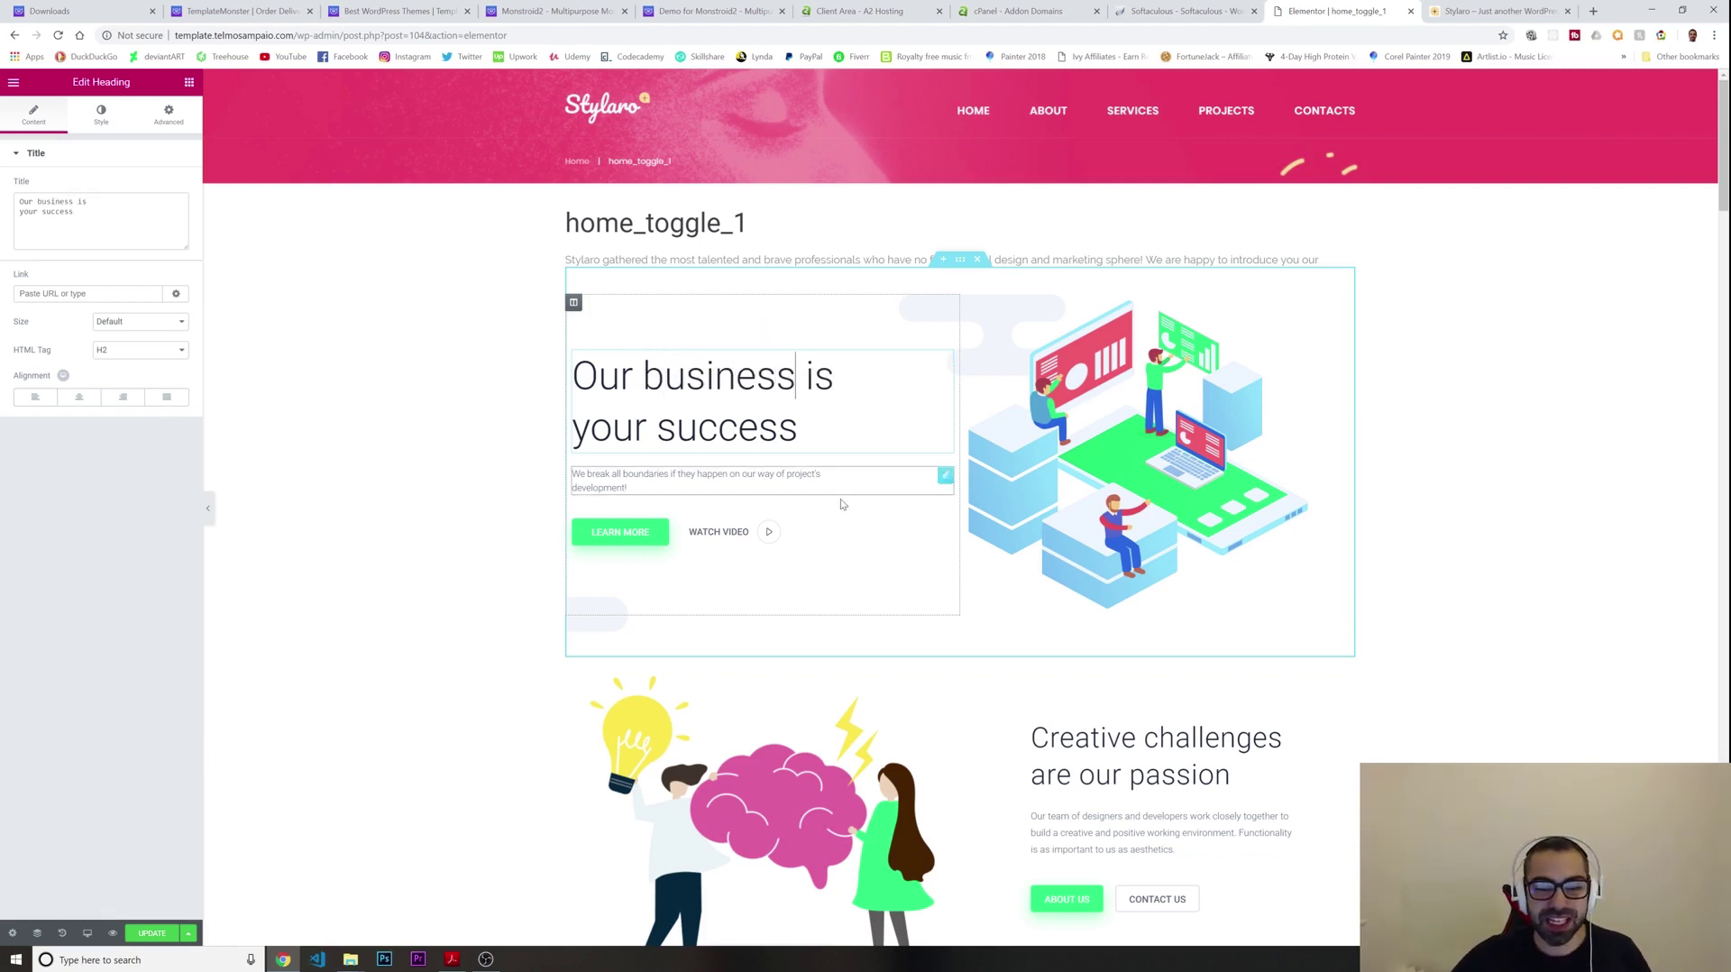
{"action": "left_click", "coordinate": [1437, 467]}
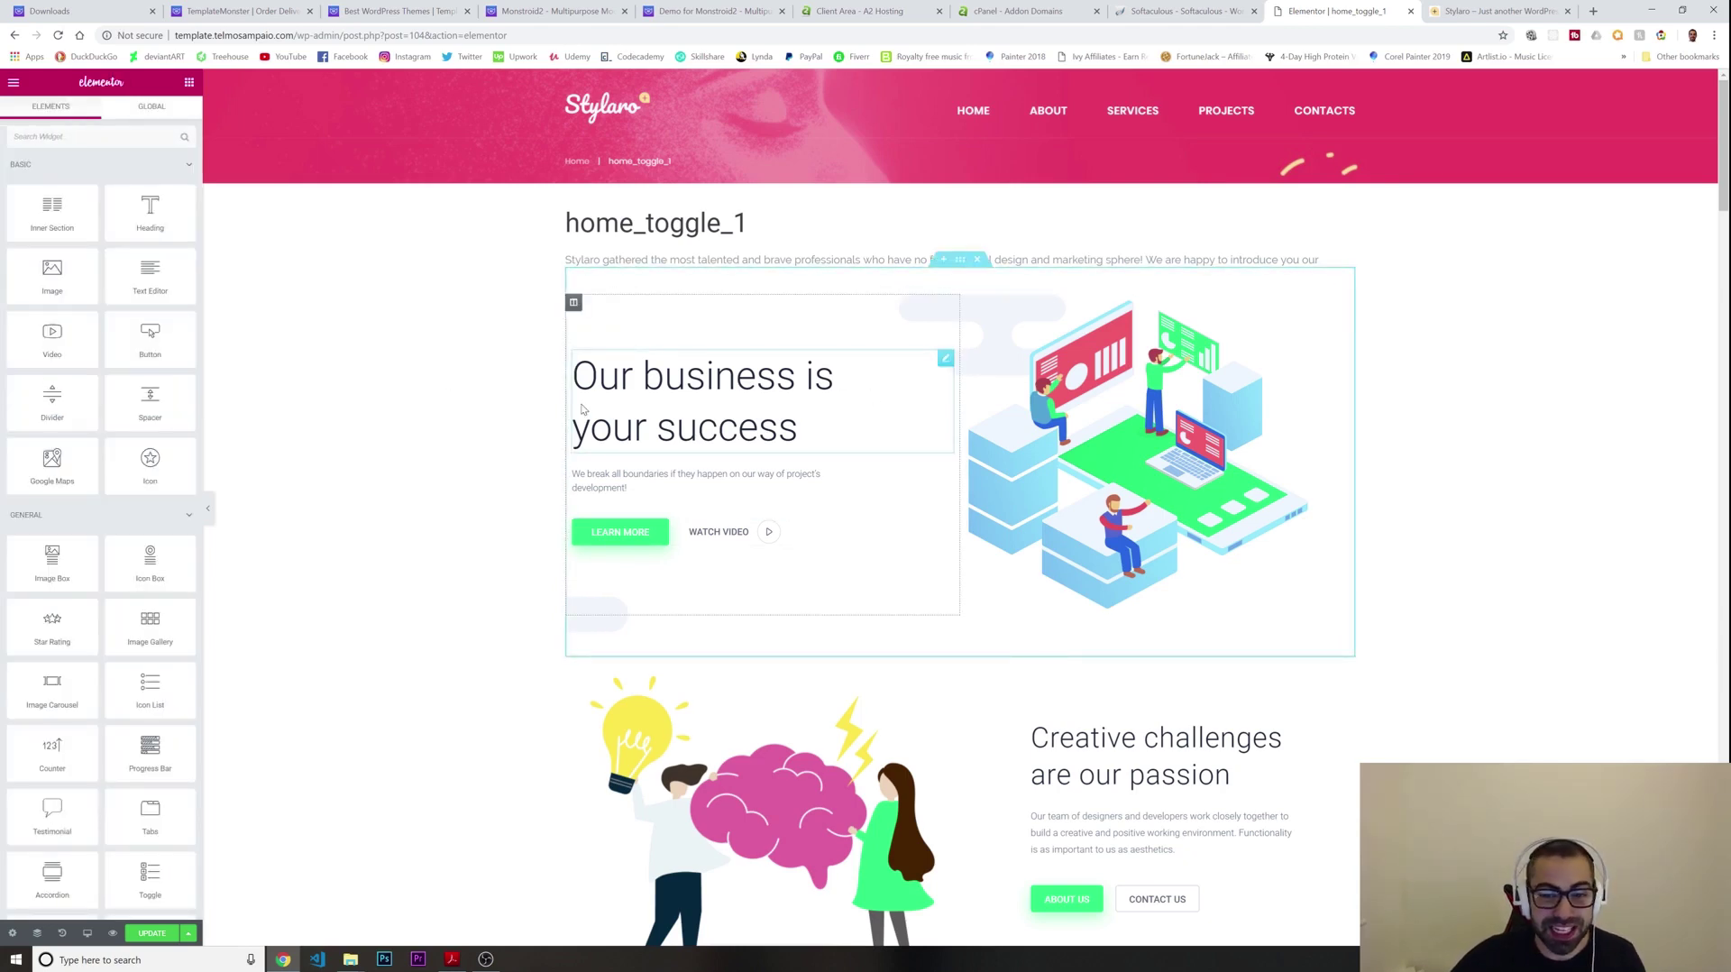
Select the full heading text 'Our business is your success'
{"action": "double_click", "coordinate": [704, 376]}
{"action": "left_click_drag", "start_coordinate": [806, 431], "coordinate": [560, 359]}
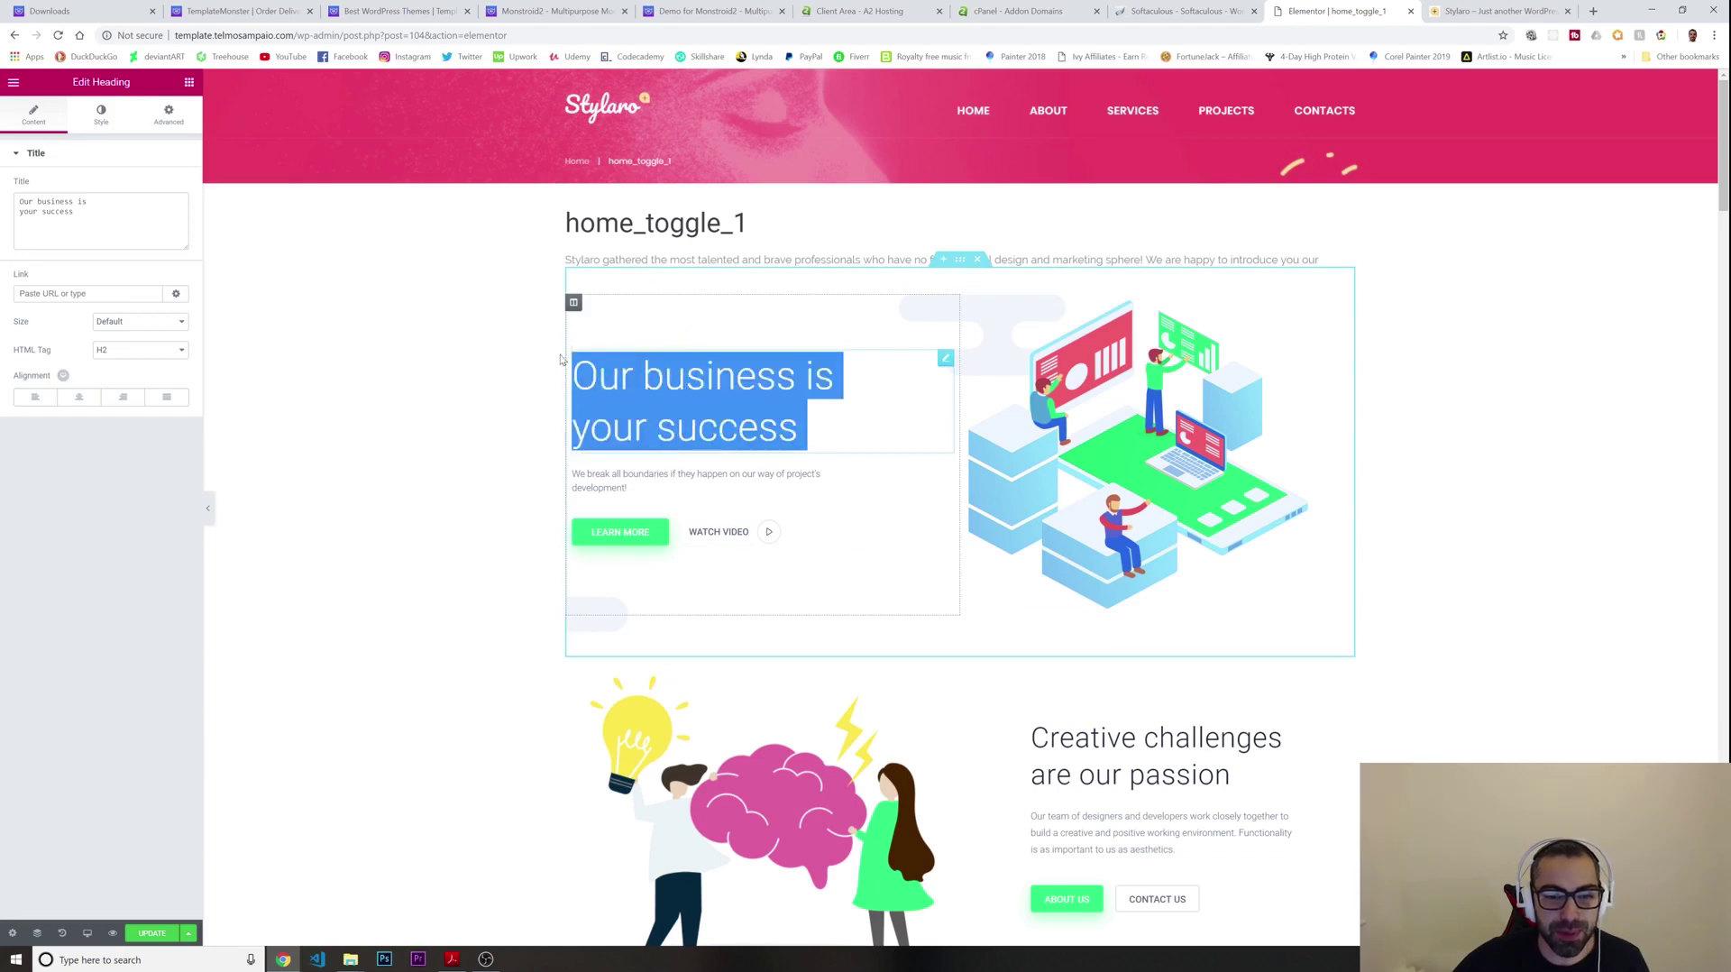
{"action": "left_click", "coordinate": [560, 359]}
{"action": "left_click_drag", "start_coordinate": [805, 431], "coordinate": [549, 354]}
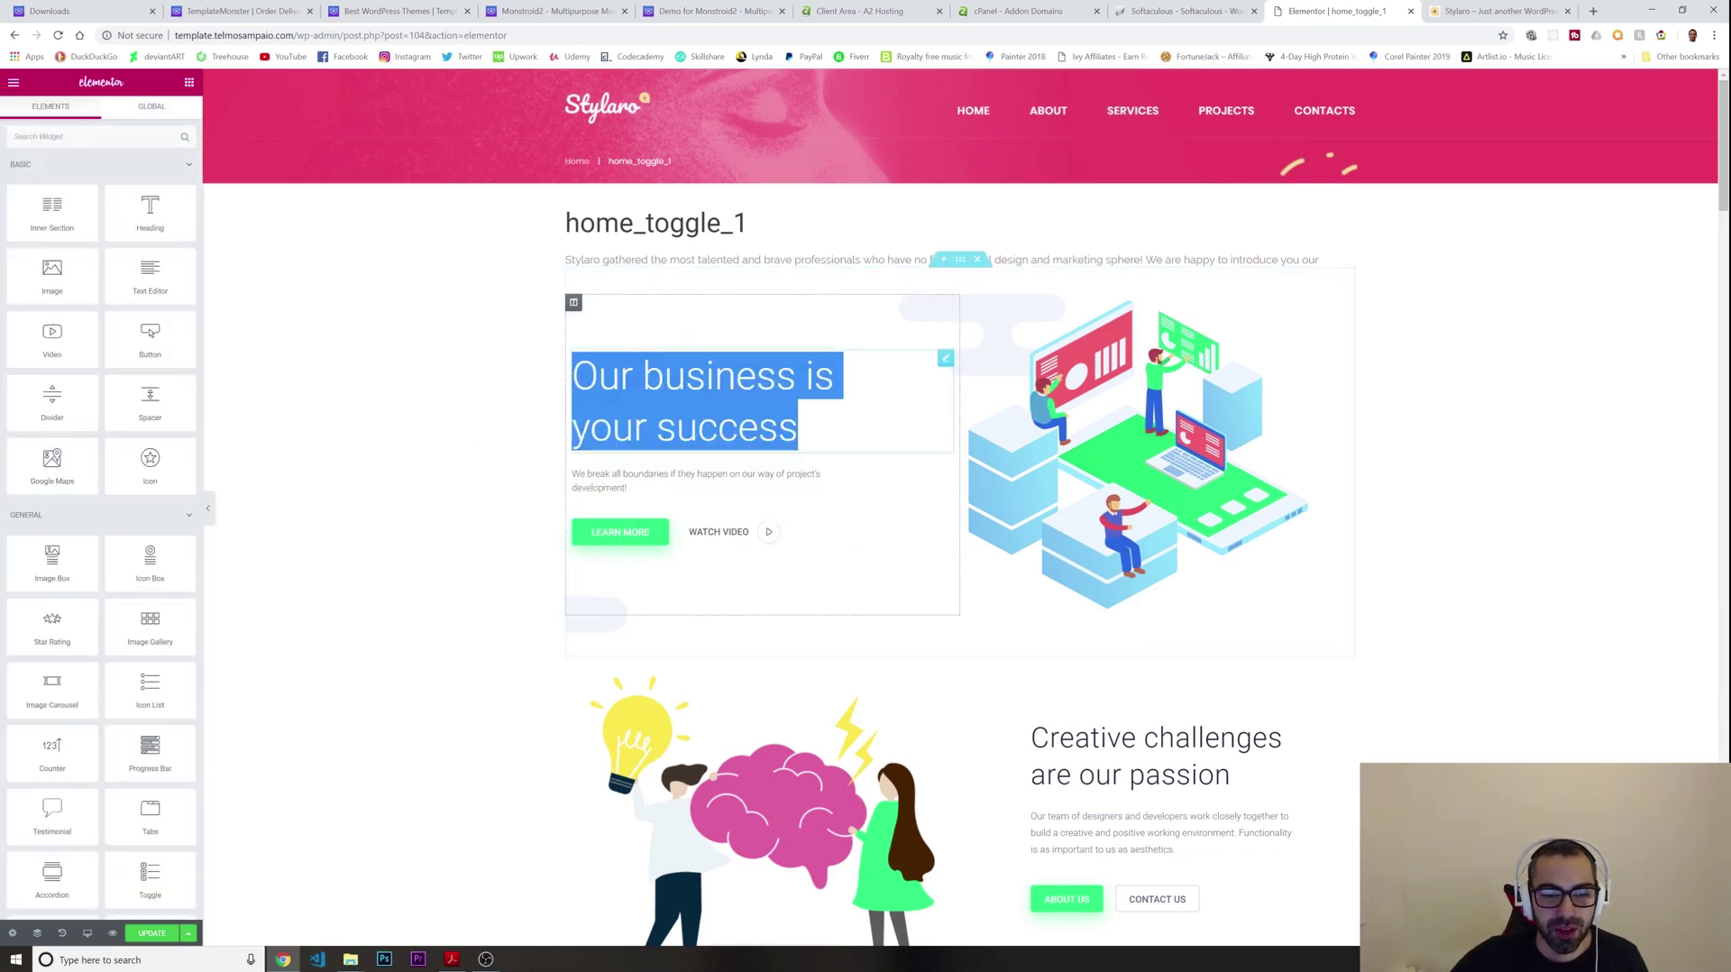
{"action": "left_click", "coordinate": [703, 401]}
{"action": "double_click", "coordinate": [608, 376]}
{"action": "left_click", "coordinate": [598, 376]}
{"action": "double_click", "coordinate": [735, 428]}
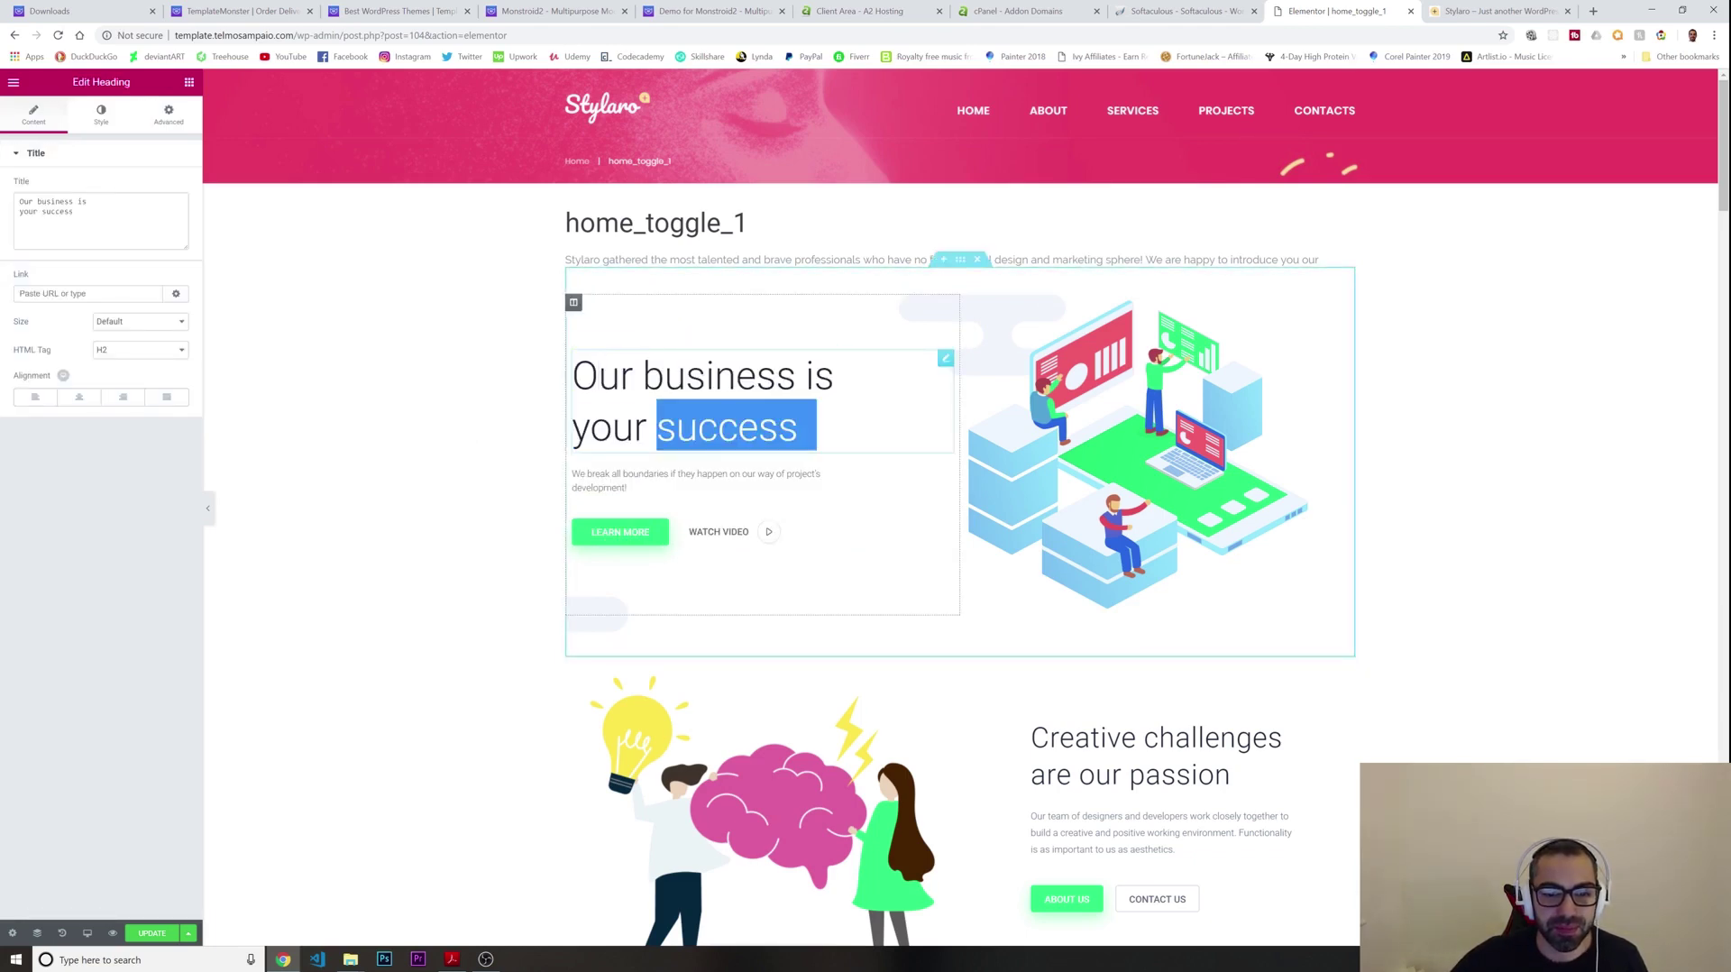
{"action": "left_click_drag", "start_coordinate": [799, 431], "coordinate": [565, 356]}
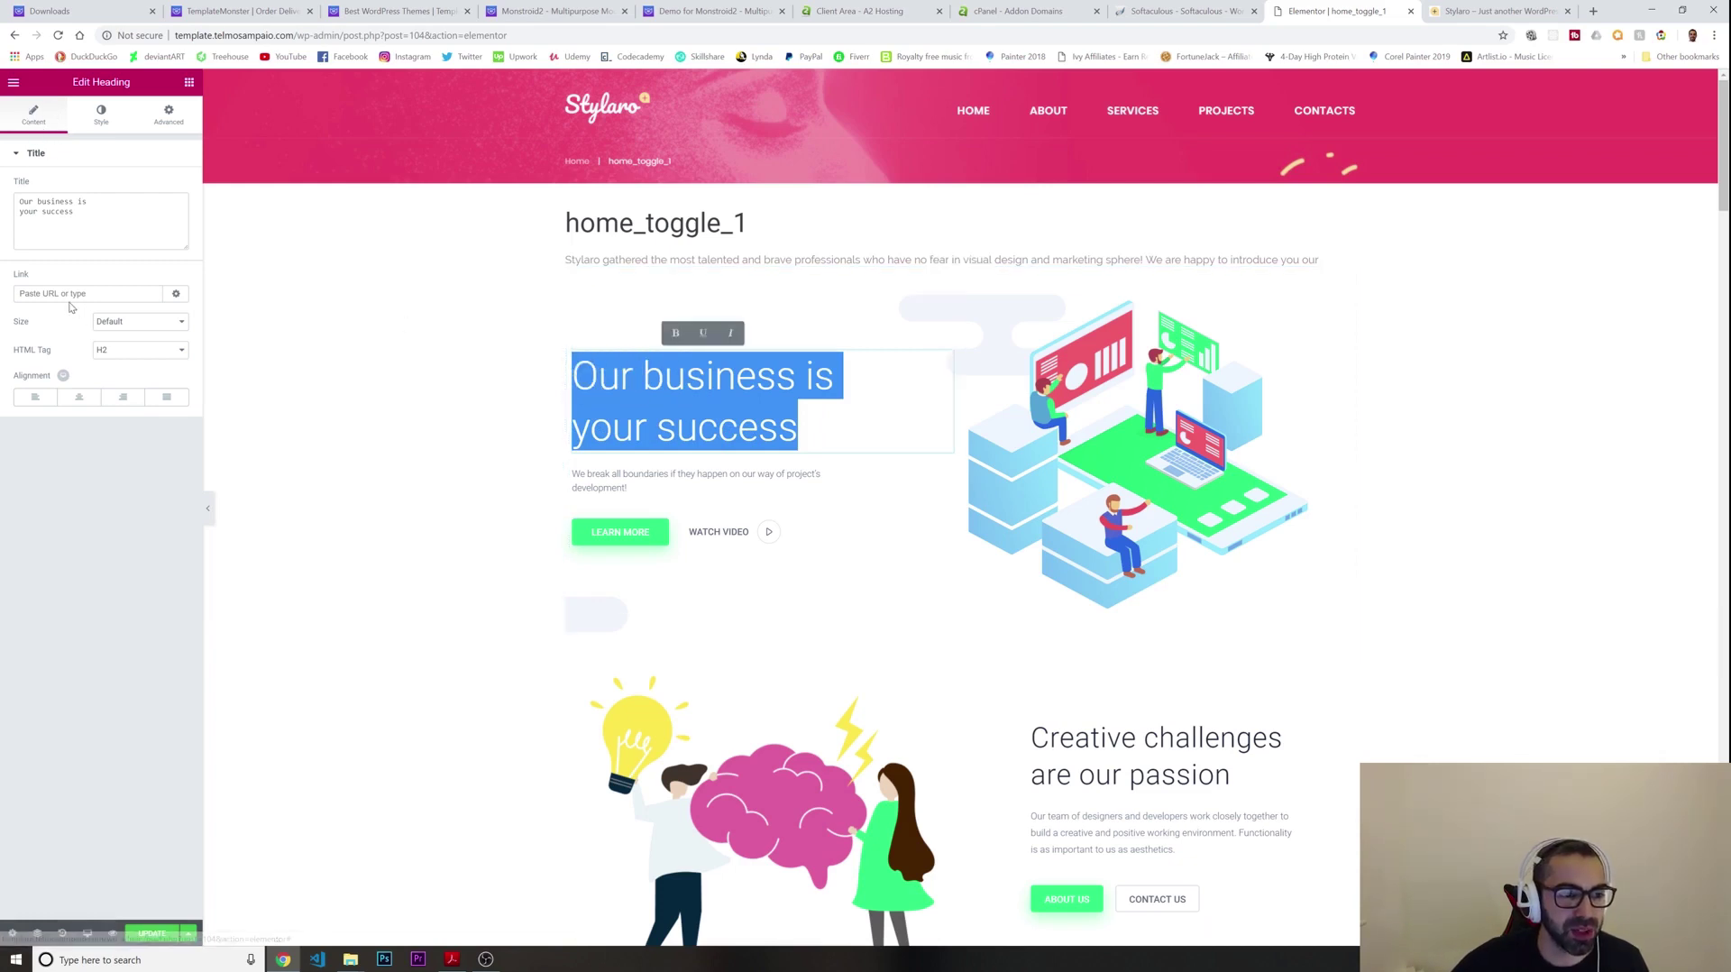
In the heading's Typography settings, try weights 400 and 500, then settle on 300
{"action": "left_click", "coordinate": [102, 115]}
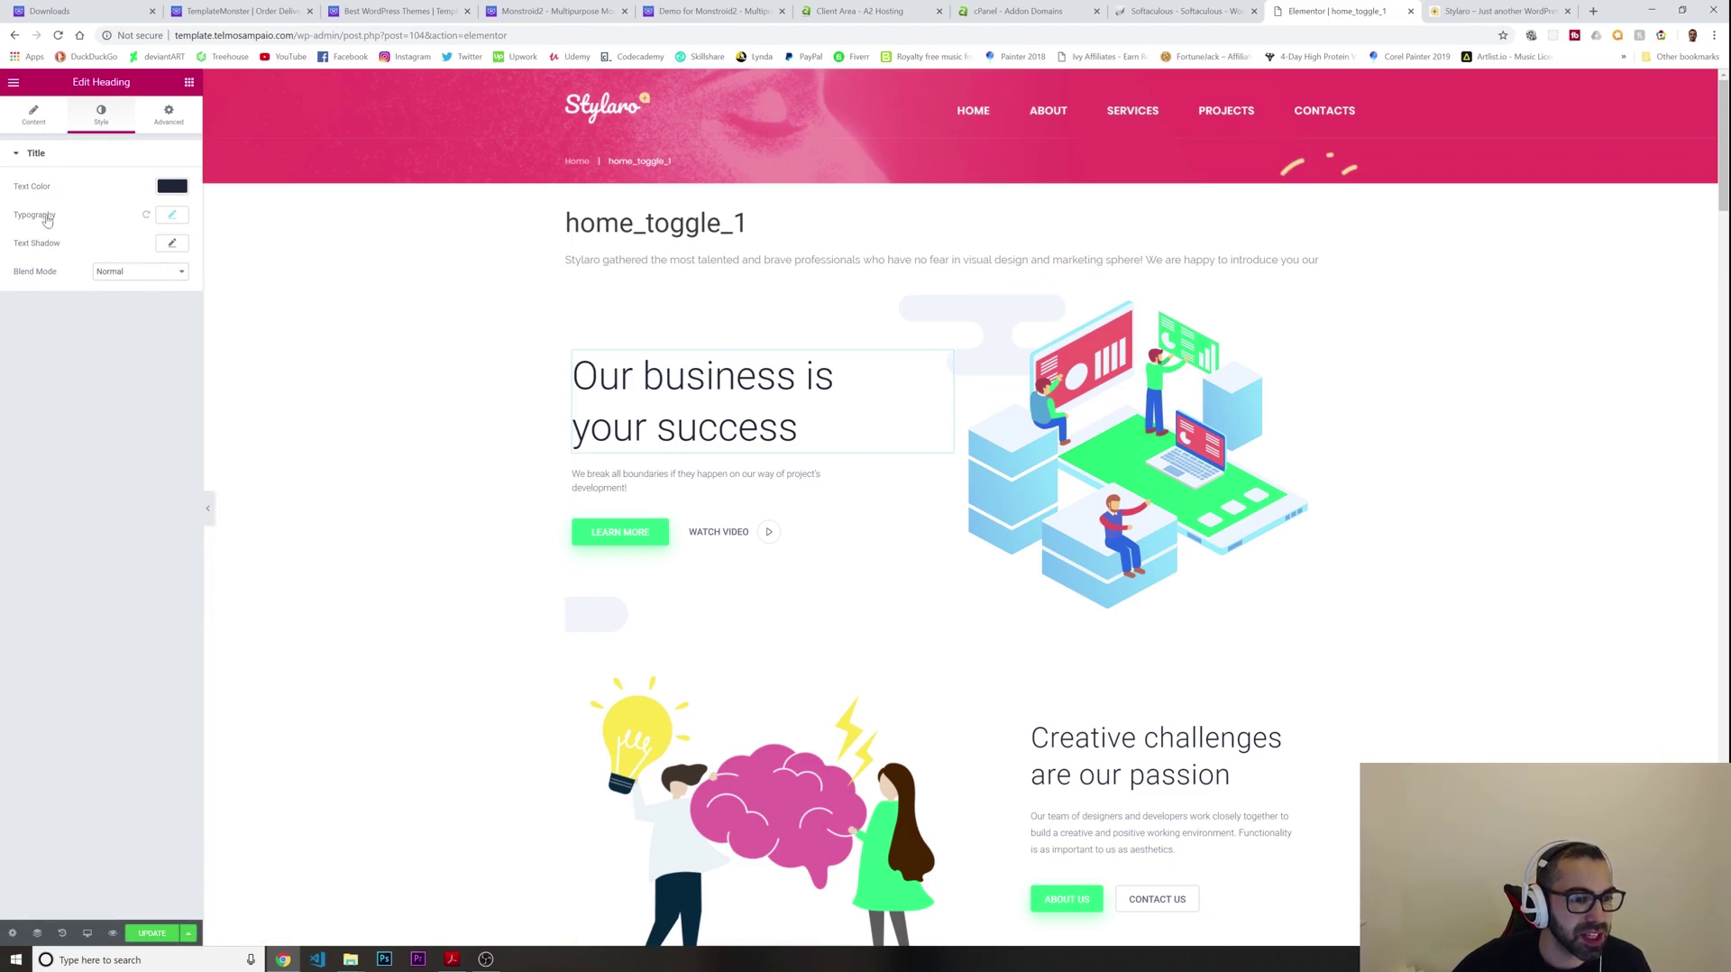
{"action": "left_click", "coordinate": [171, 216]}
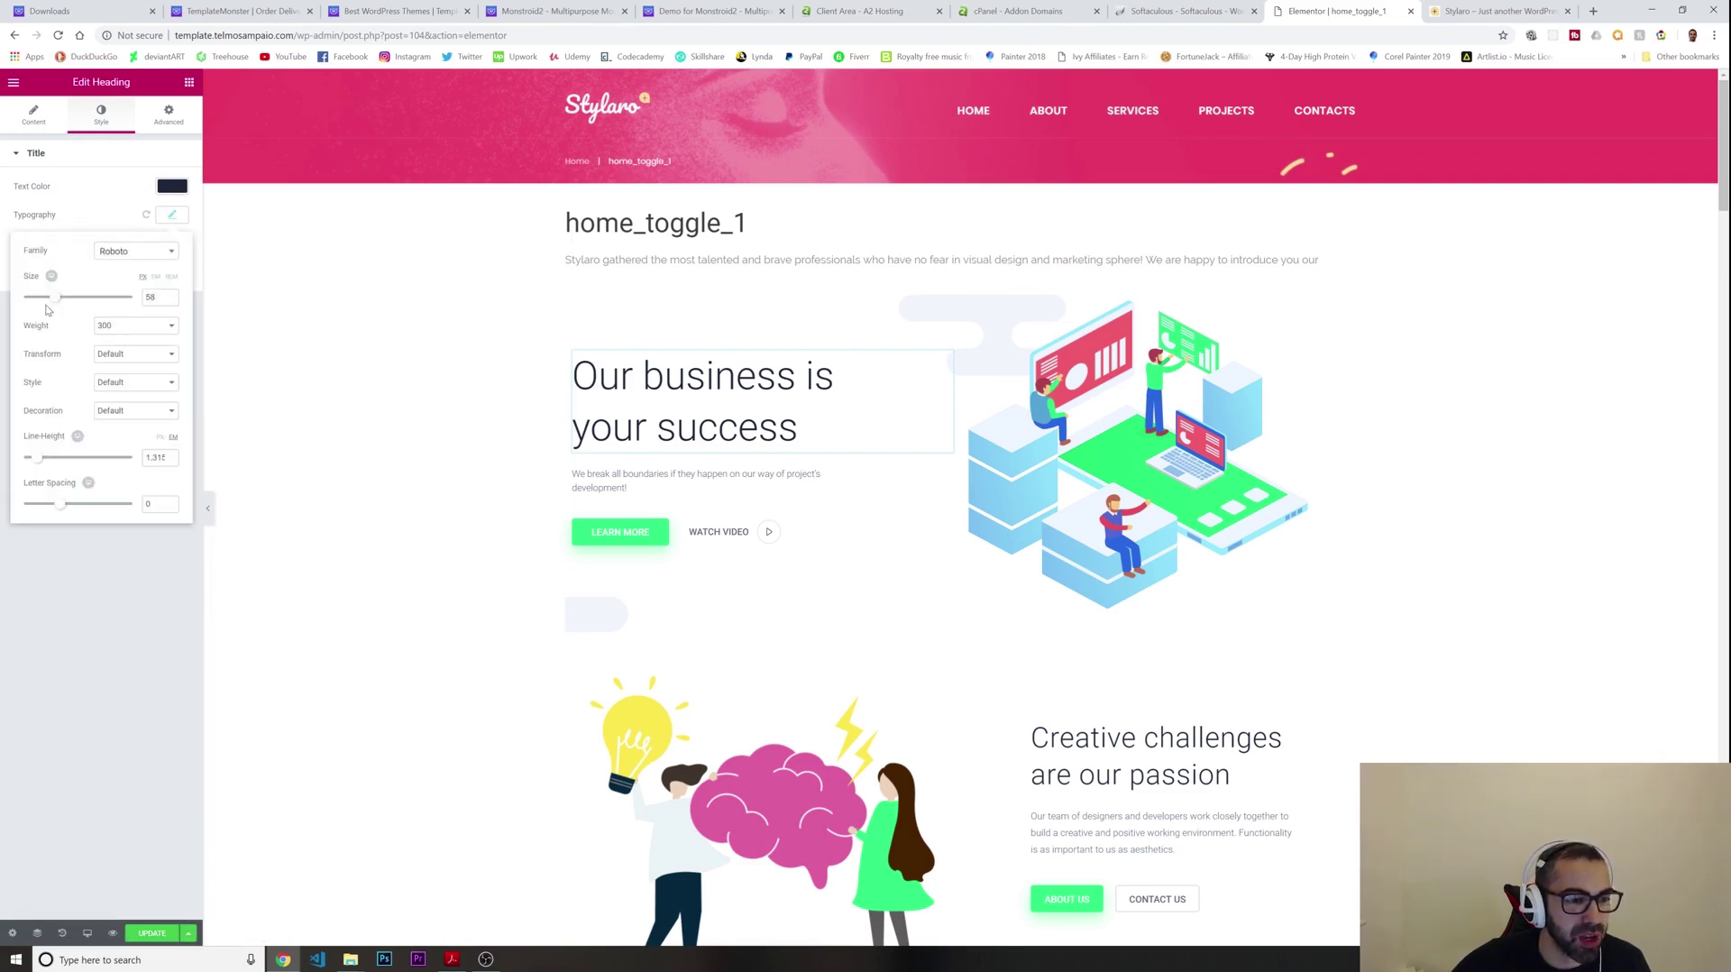
{"action": "left_click", "coordinate": [107, 328]}
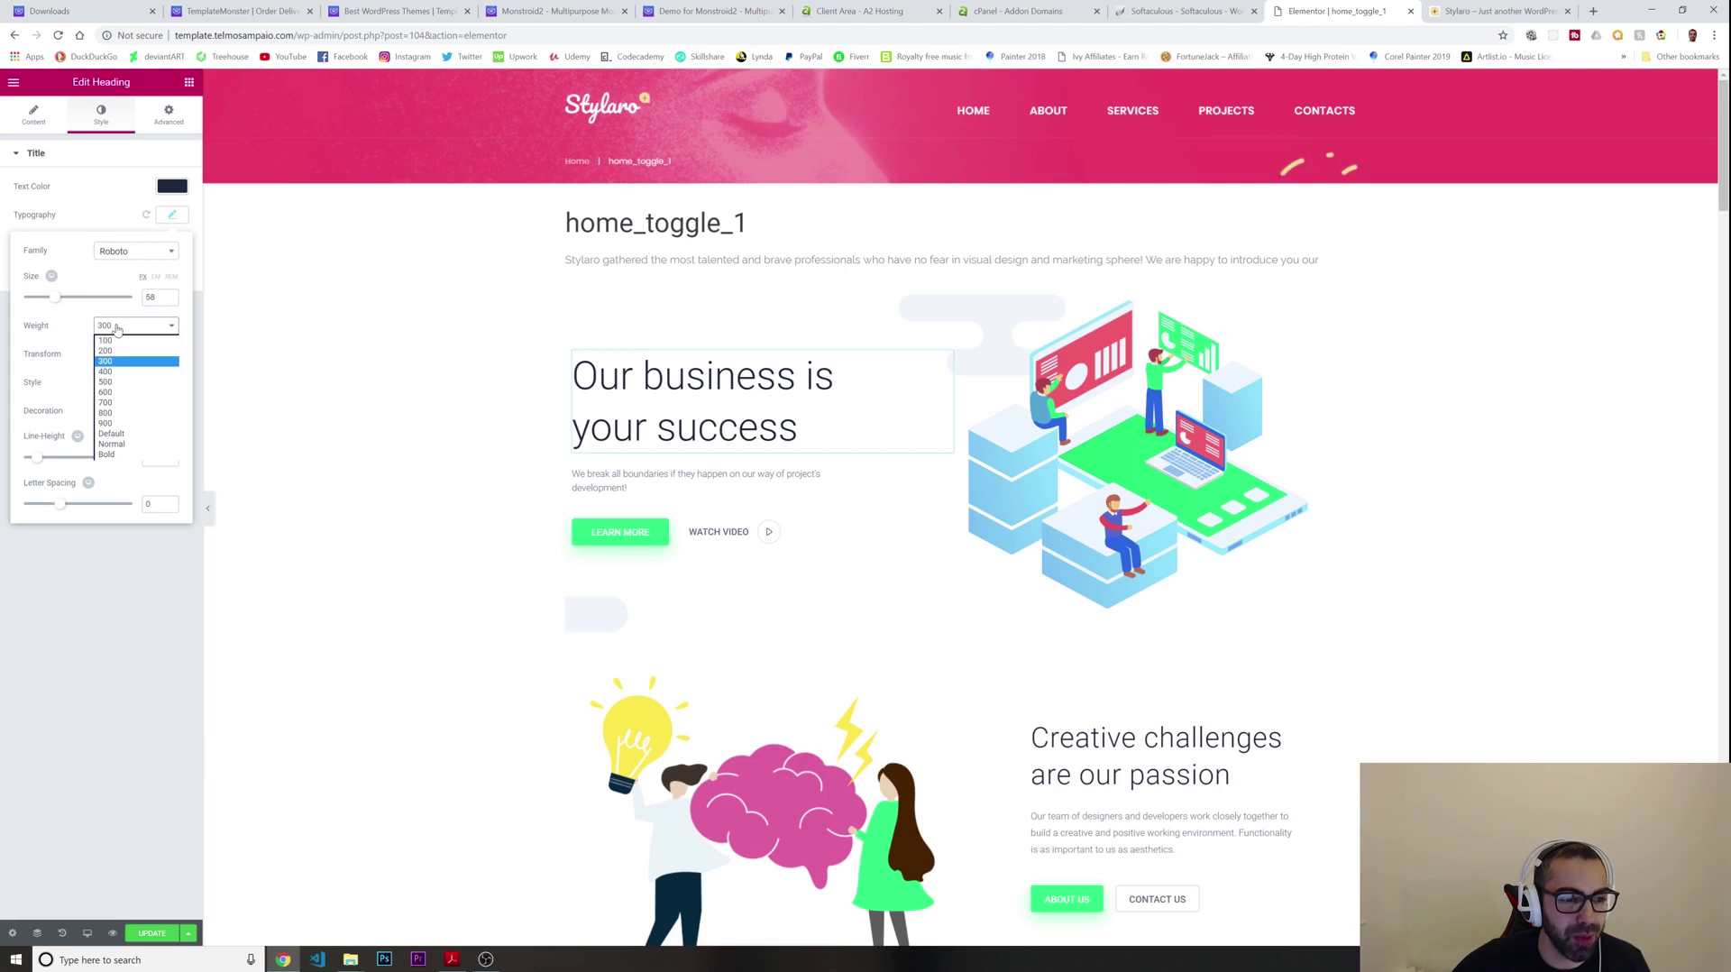
{"action": "left_click", "coordinate": [116, 372]}
{"action": "left_click", "coordinate": [120, 330]}
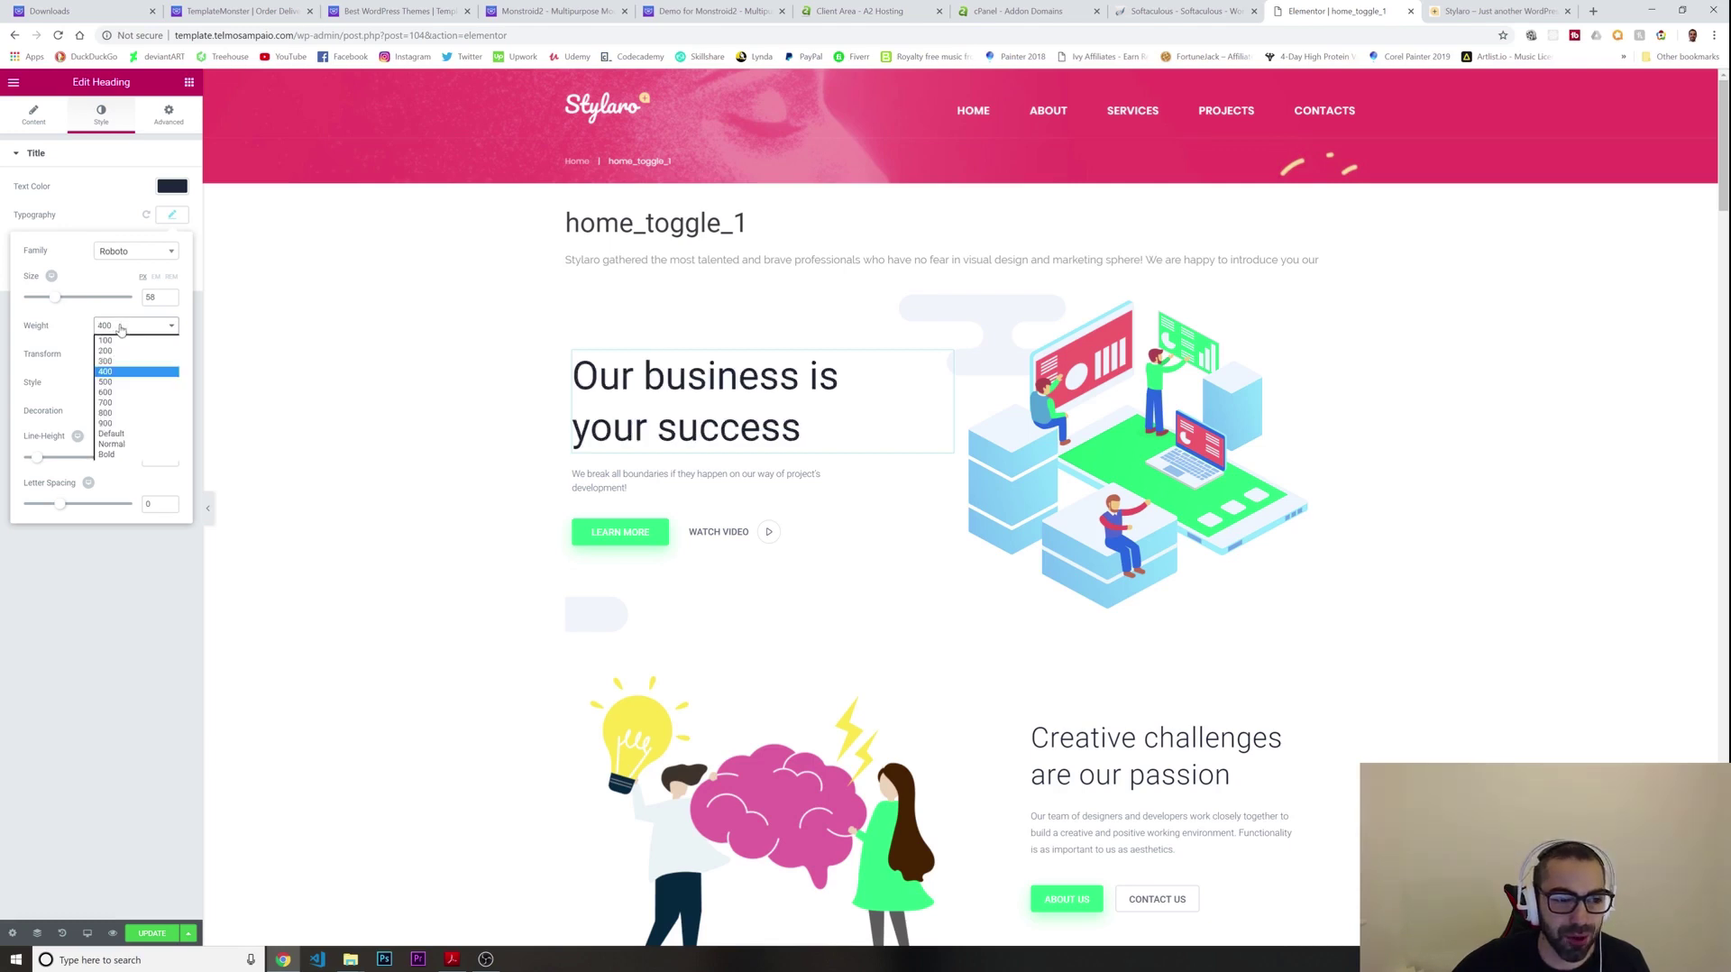
{"action": "left_click", "coordinate": [124, 382]}
{"action": "left_click", "coordinate": [120, 329]}
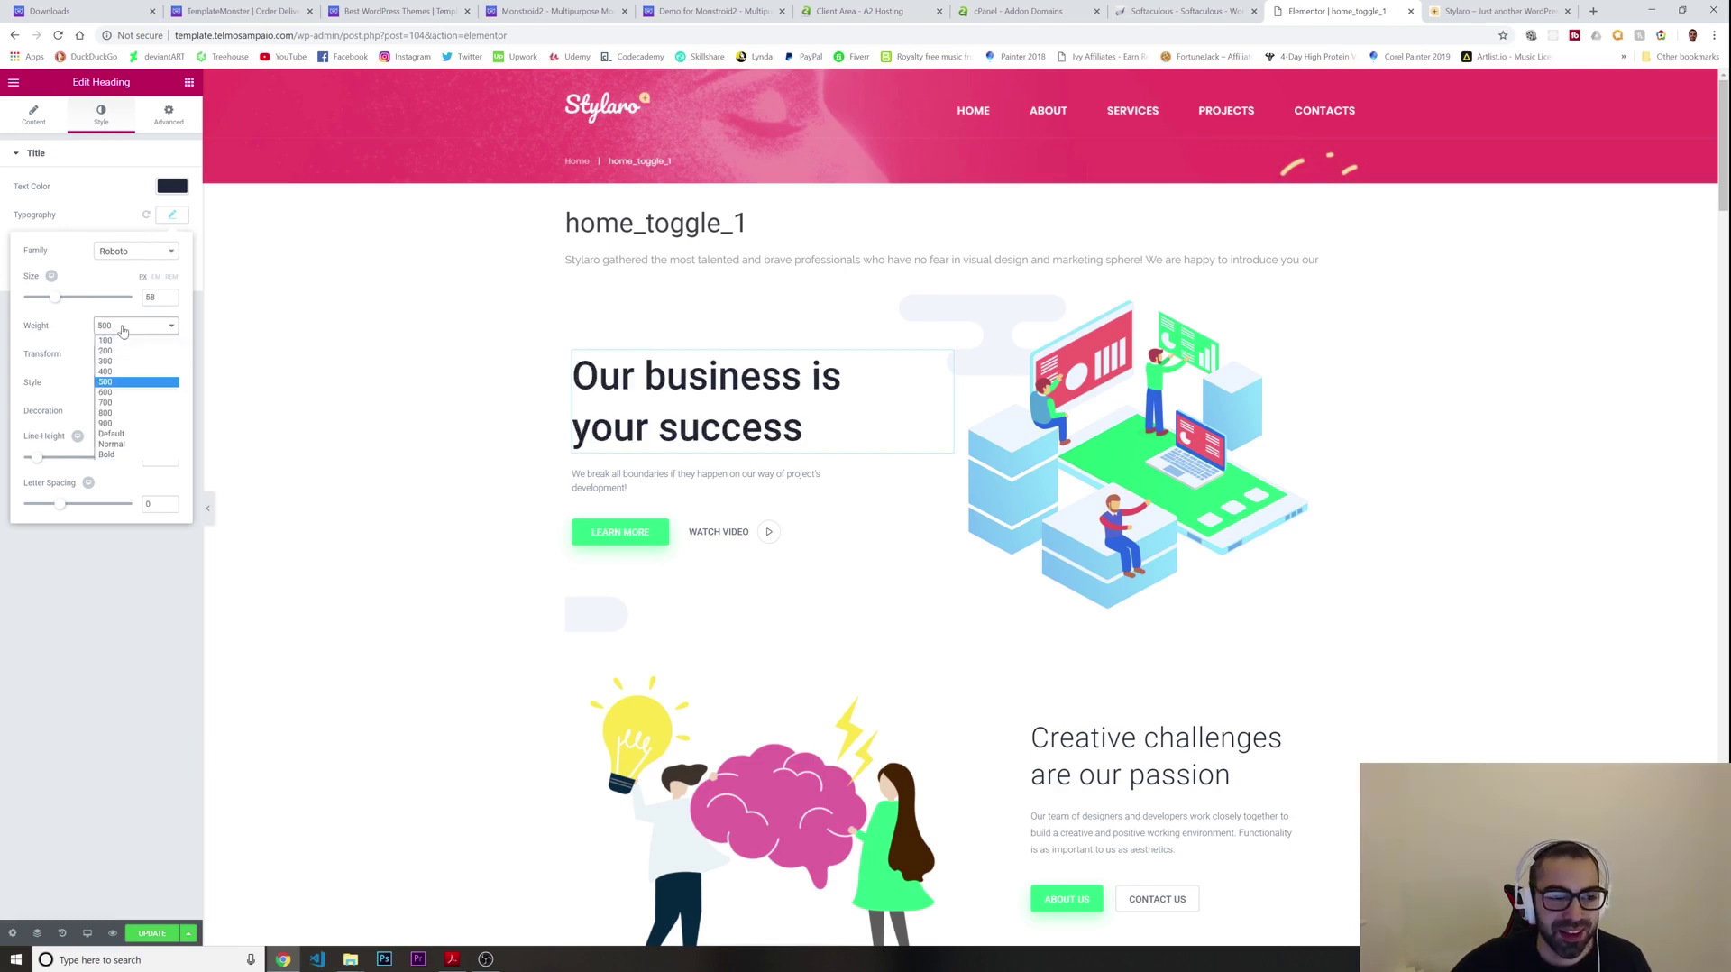
{"action": "left_click", "coordinate": [118, 353]}
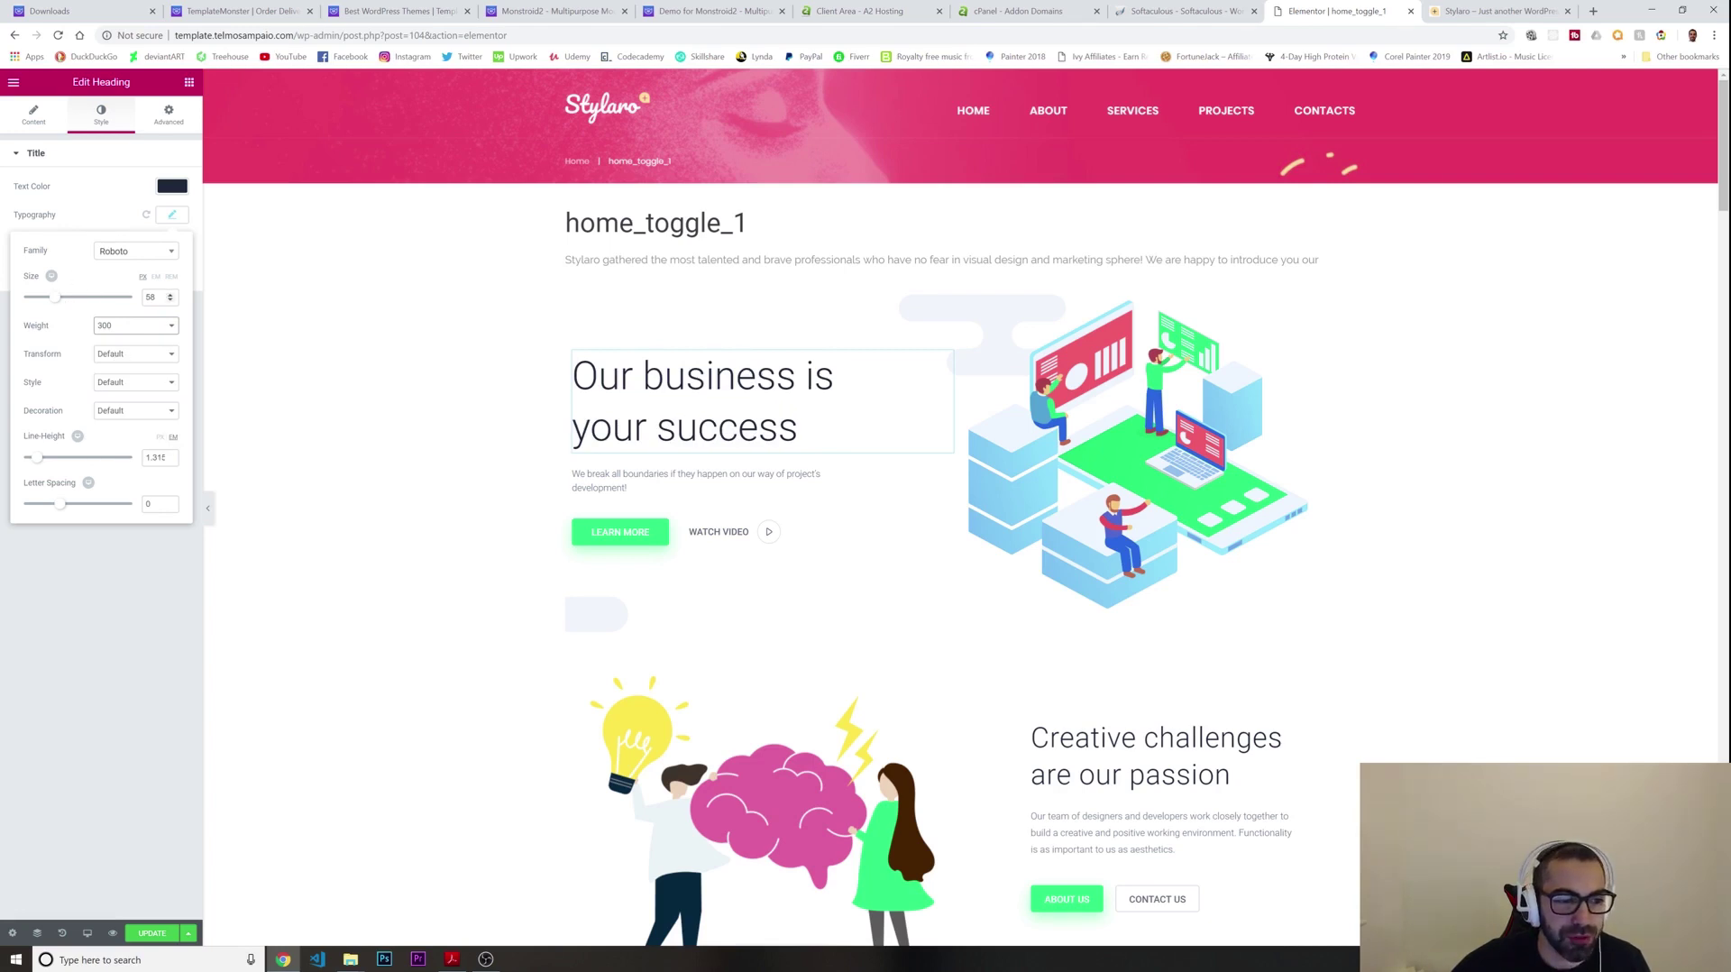
Set the heading size to 53, keep normal style, and change the font family to Rosario
{"action": "left_click_drag", "start_coordinate": [81, 300], "coordinate": [56, 303]}
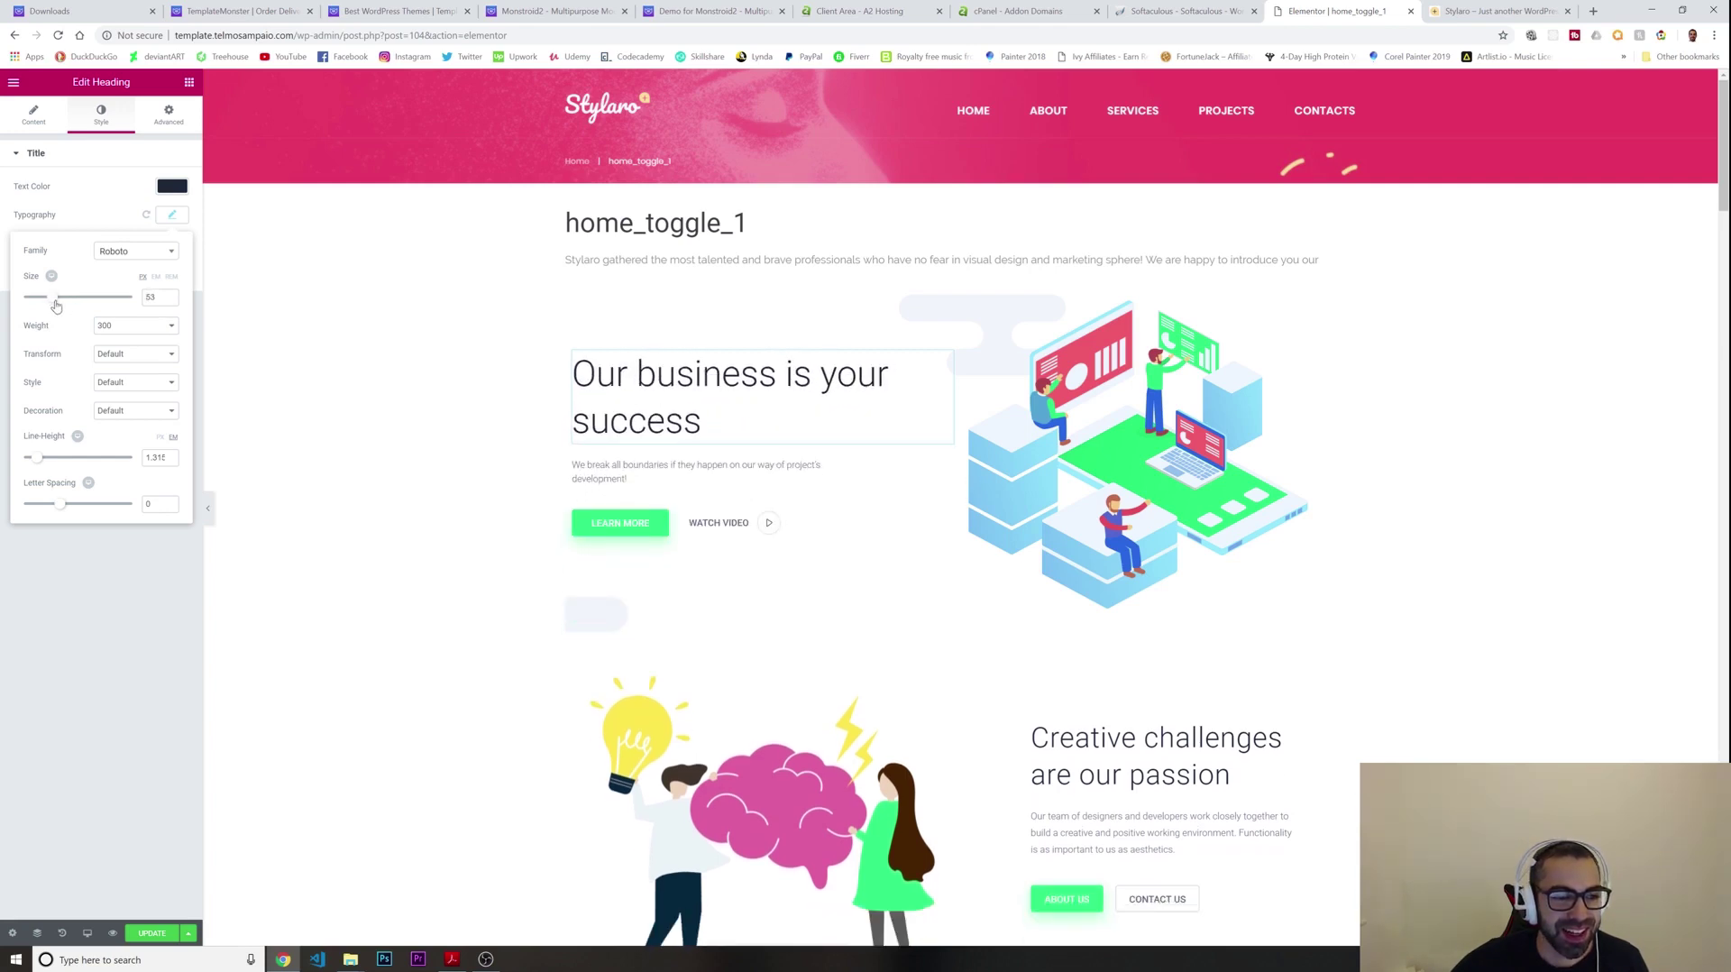
{"action": "left_click", "coordinate": [125, 382]}
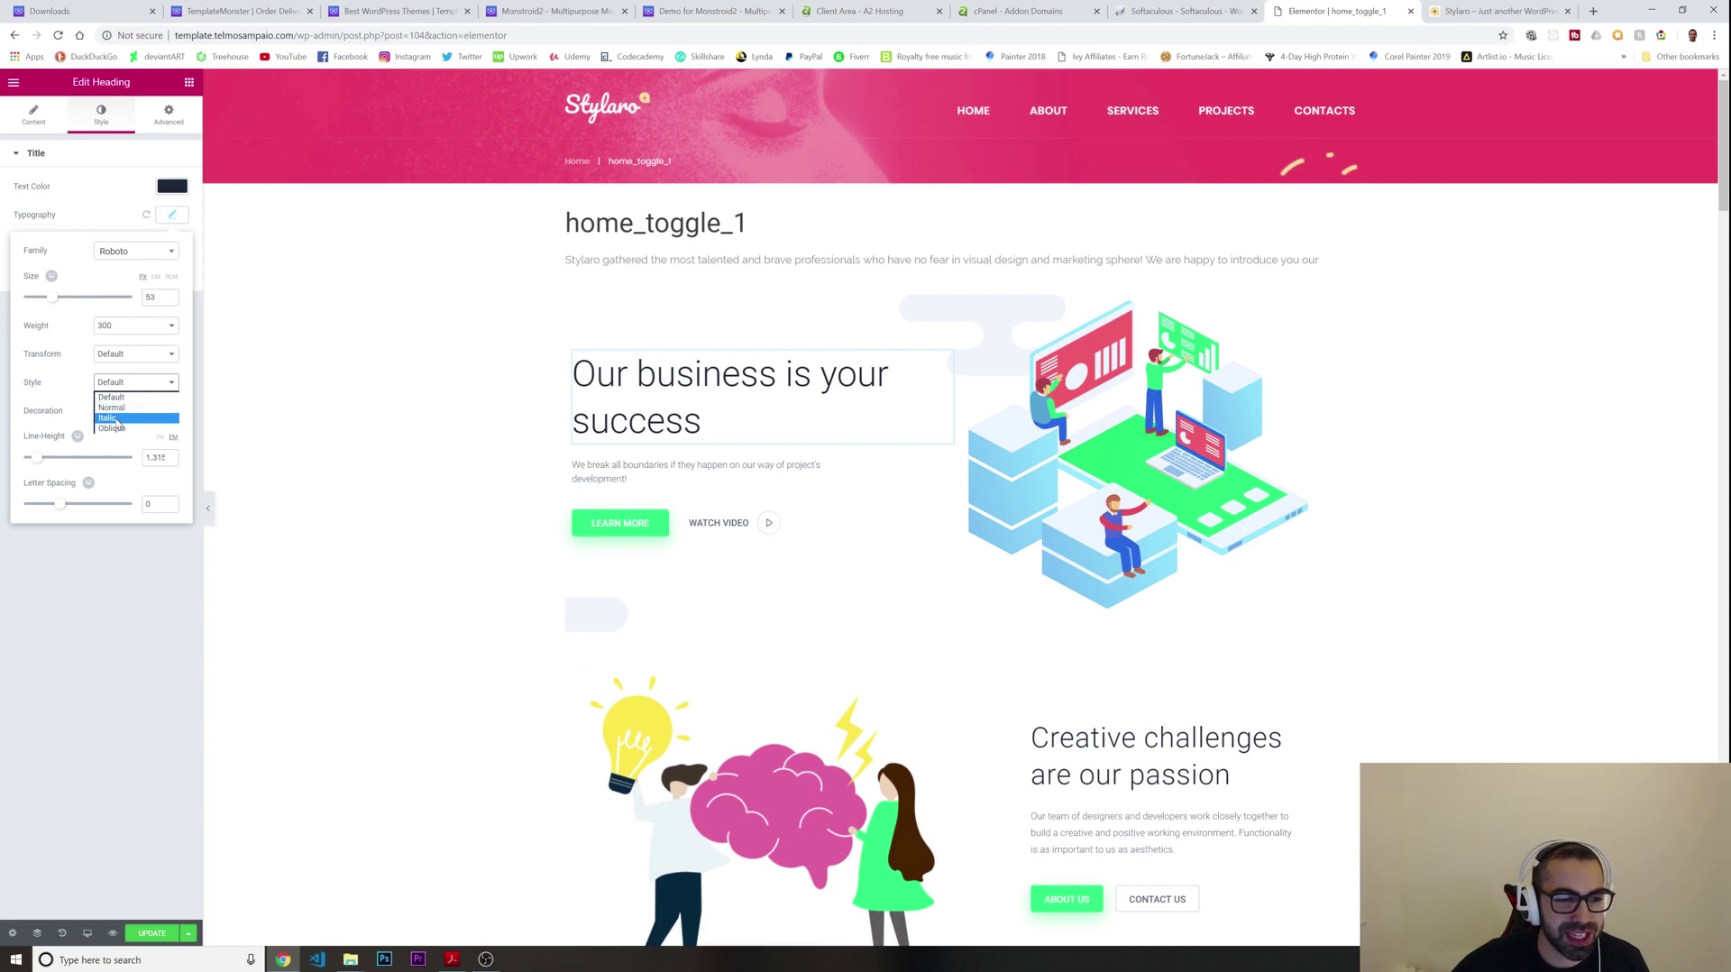
{"action": "left_click", "coordinate": [116, 420]}
{"action": "left_click", "coordinate": [121, 384]}
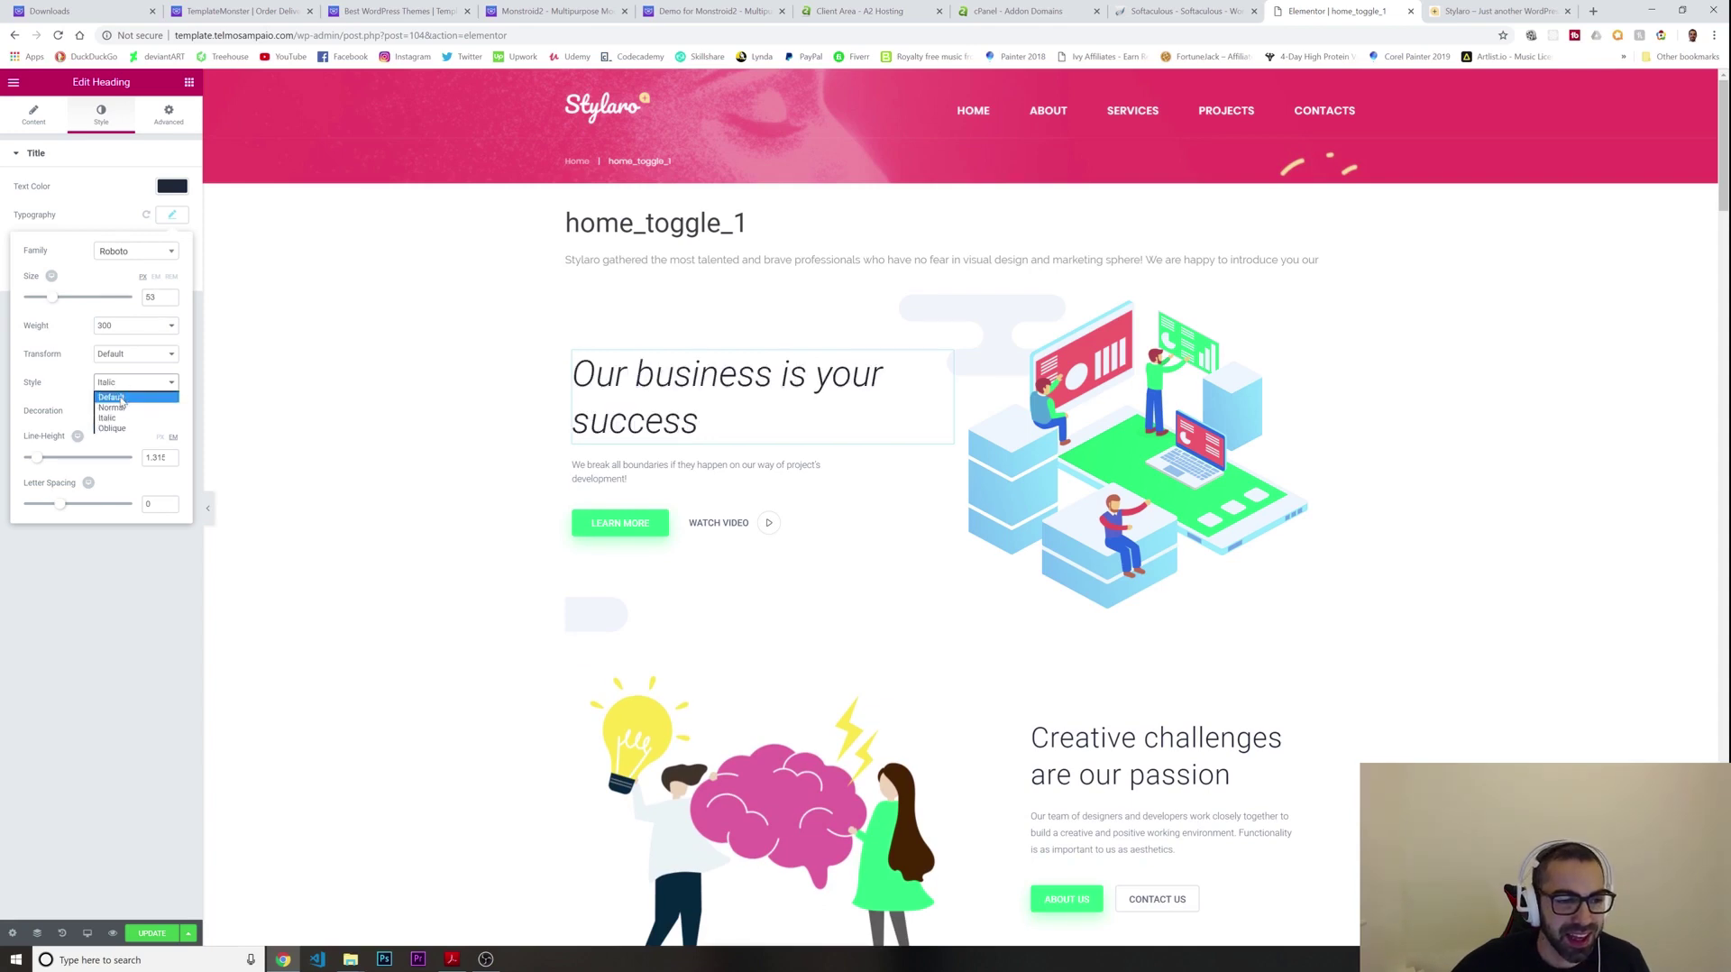
{"action": "left_click", "coordinate": [112, 407]}
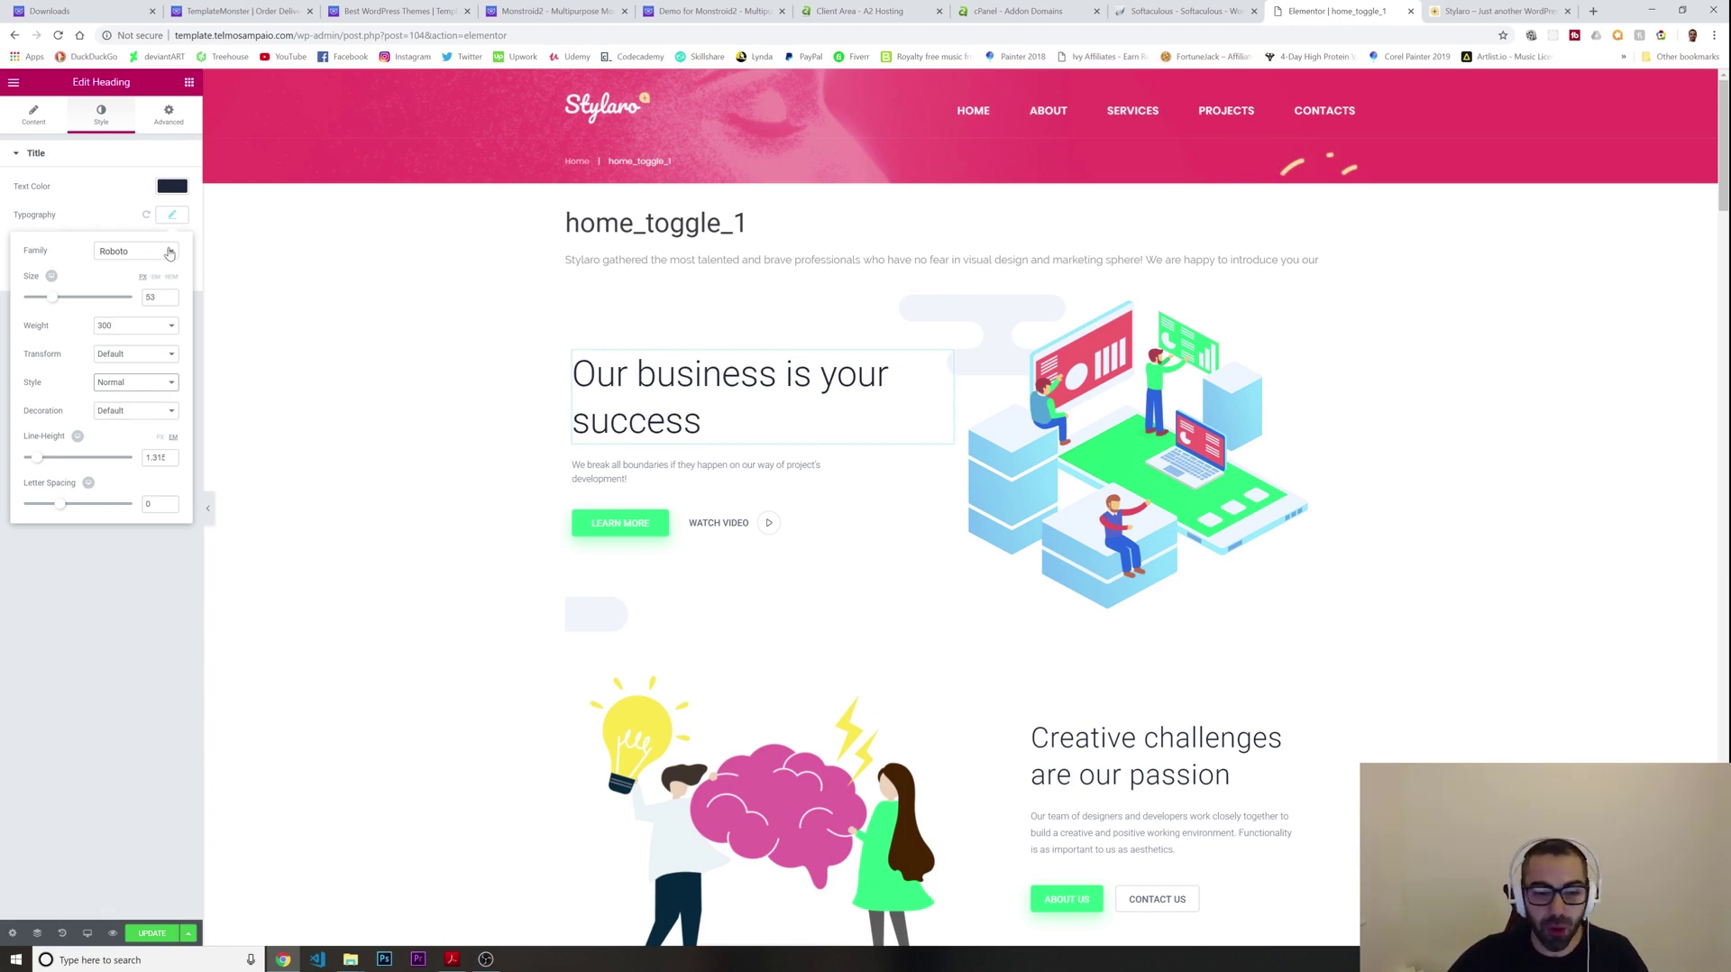
{"action": "left_click", "coordinate": [116, 254]}
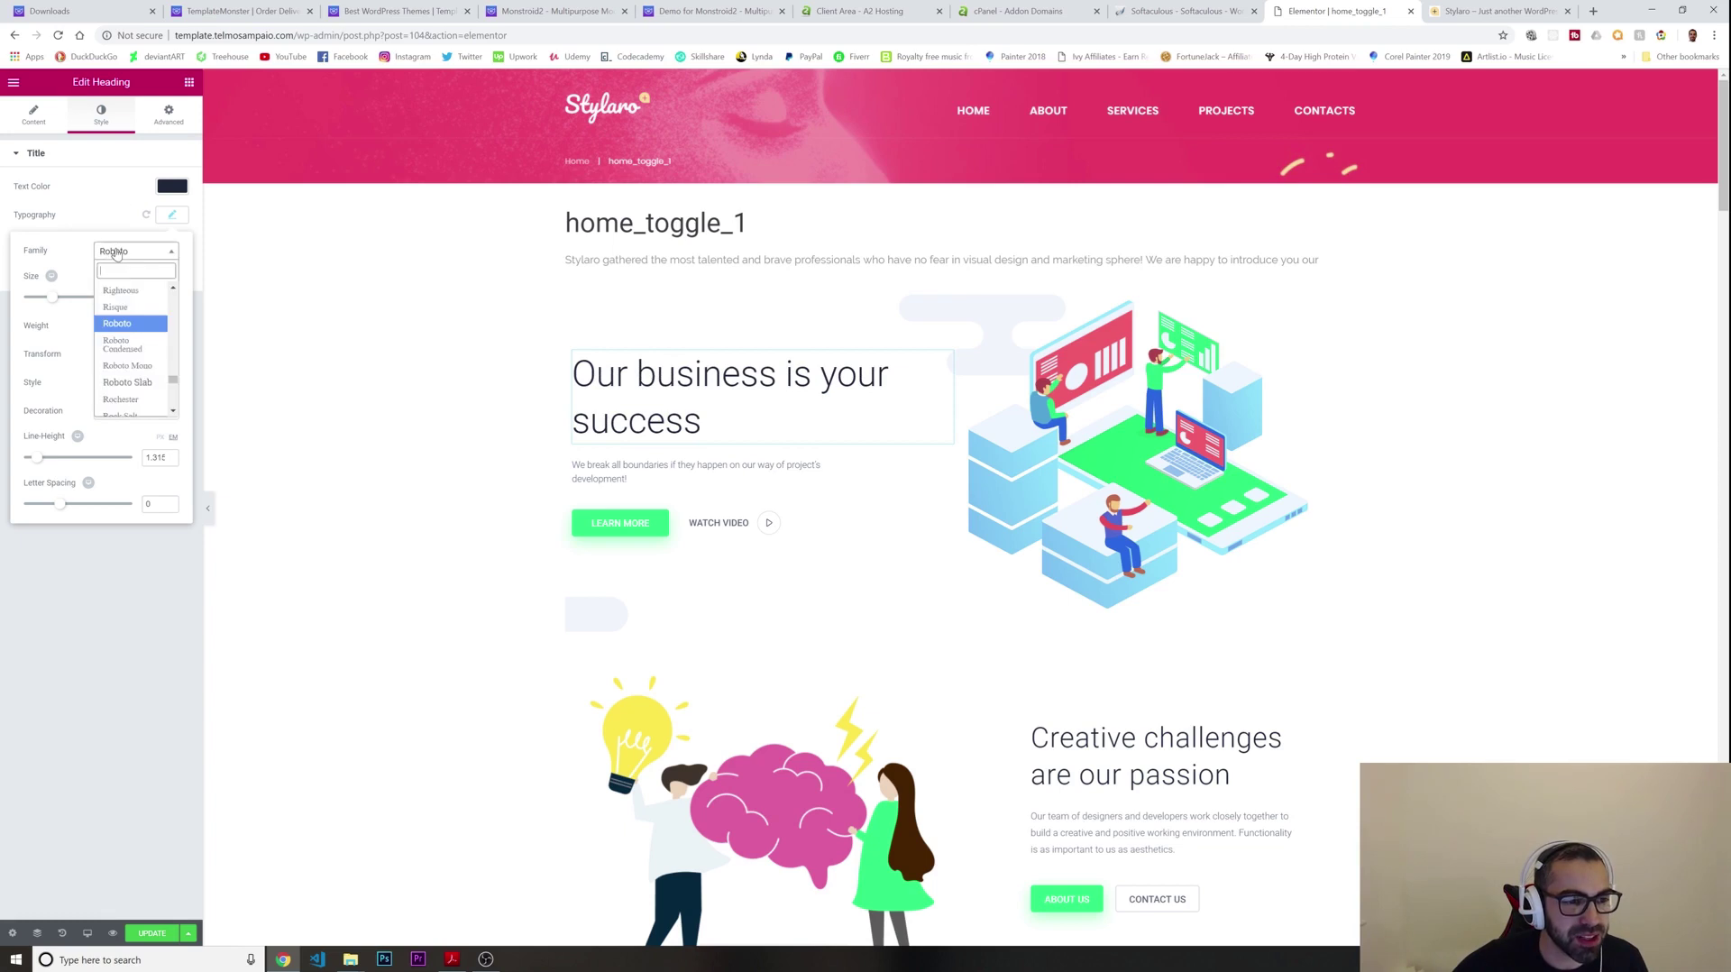
{"action": "scroll", "coordinate": [131, 338], "scroll_direction": "down", "scroll_amount": 3}
{"action": "left_click", "coordinate": [135, 354]}
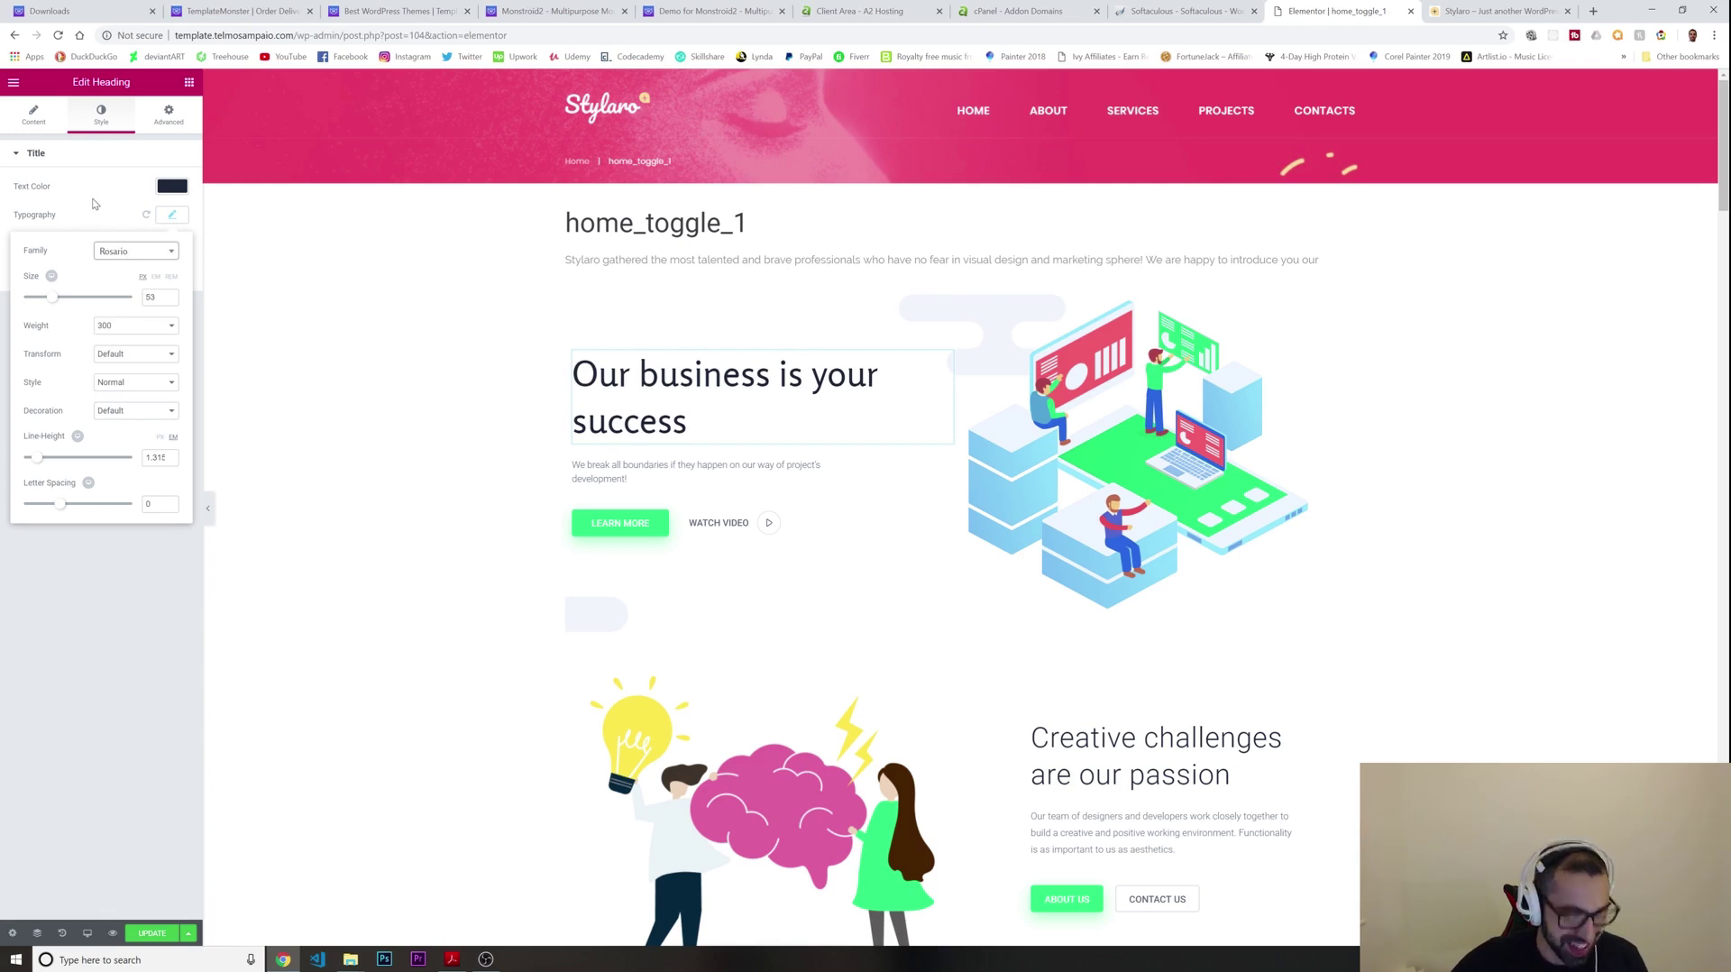
{"action": "left_click", "coordinate": [101, 600]}
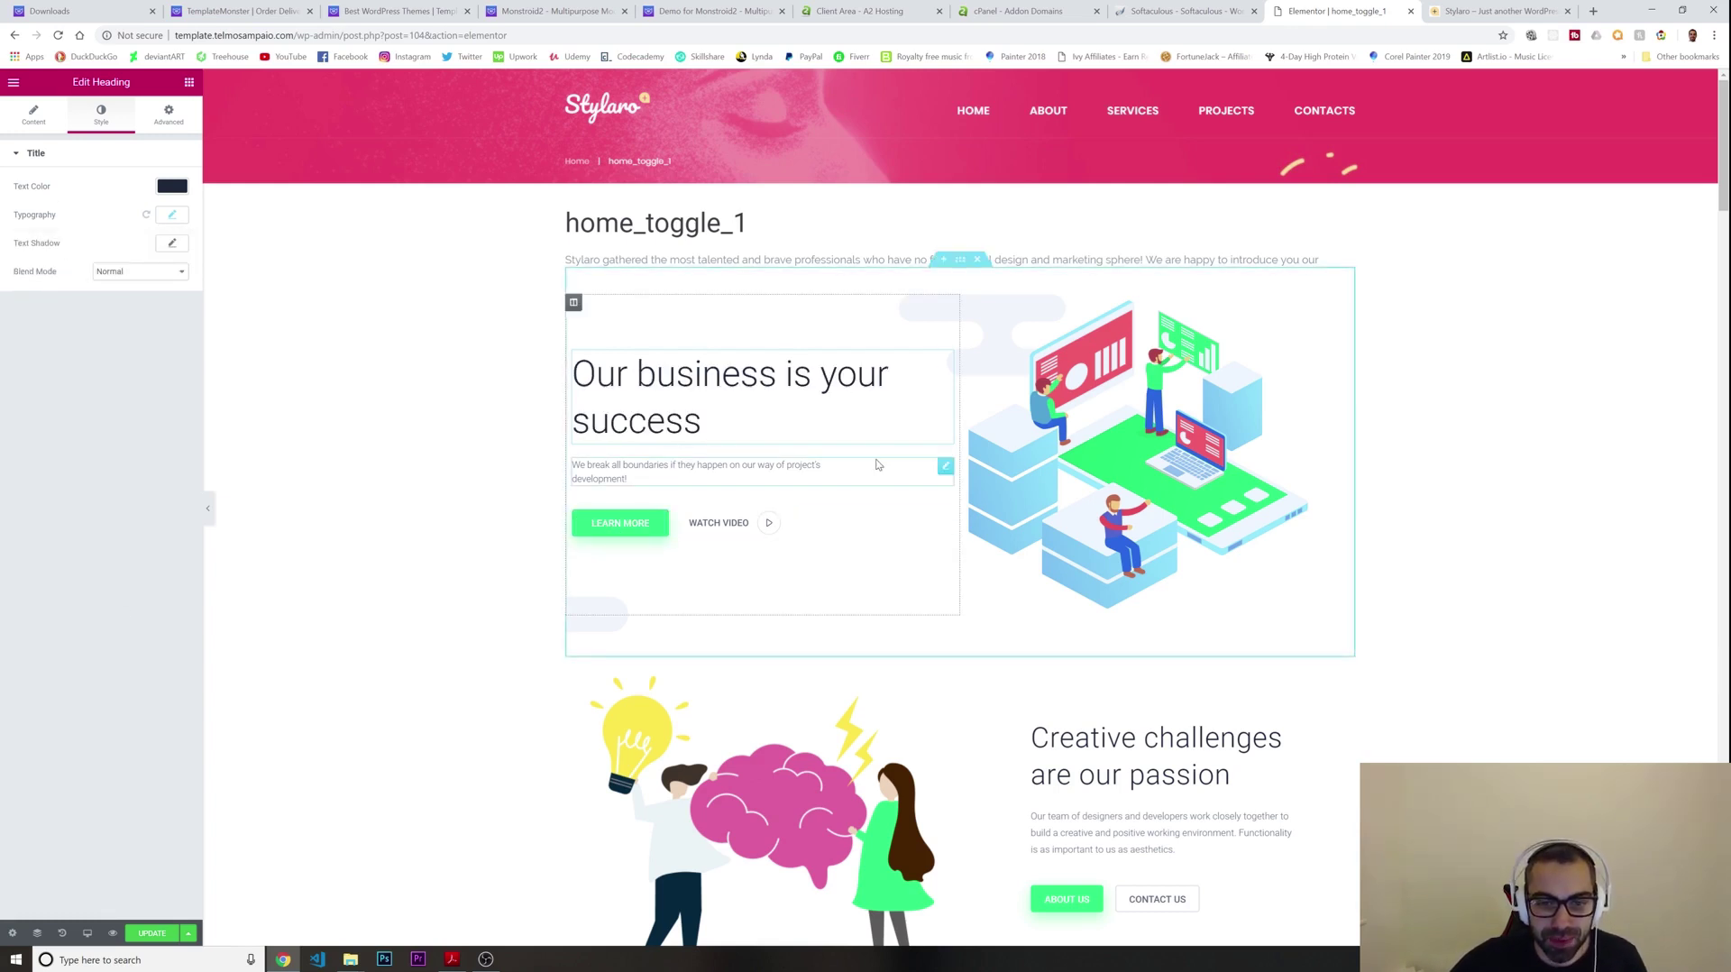
Widen the hero text column to about two-thirds of the row, narrowing the illustration
{"action": "left_click_drag", "start_coordinate": [960, 404], "coordinate": [1073, 399]}
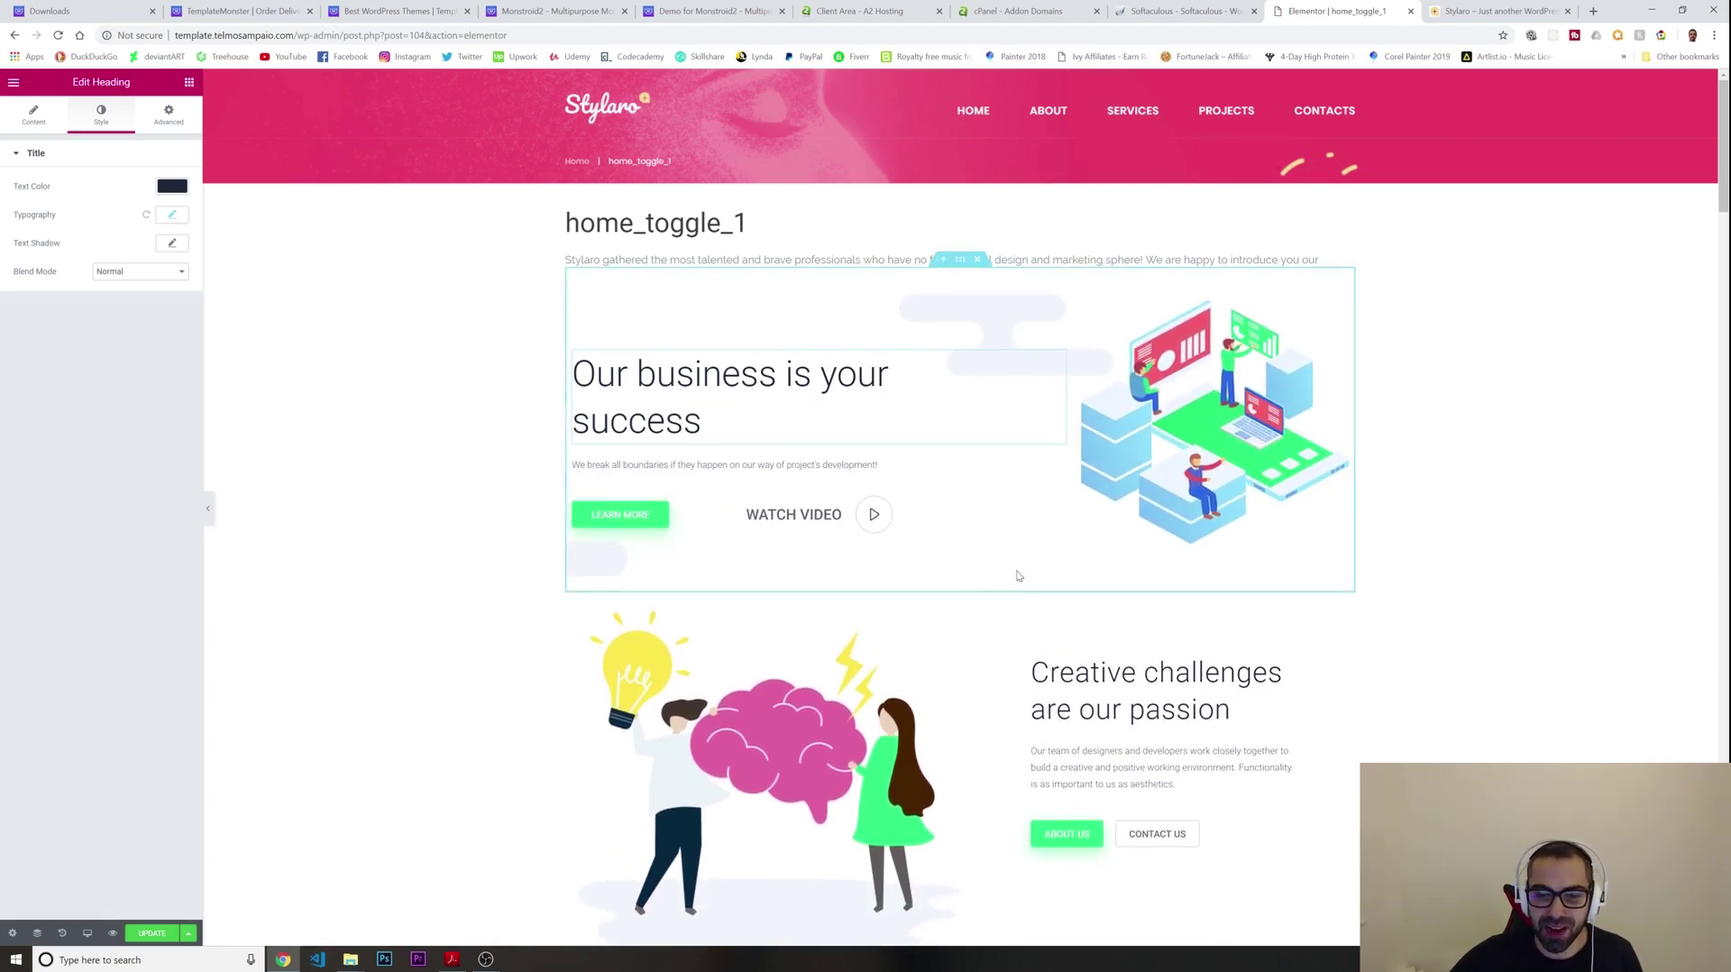
{"action": "left_click_drag", "start_coordinate": [1020, 596], "coordinate": [1206, 295]}
{"action": "left_click_drag", "start_coordinate": [705, 301], "coordinate": [710, 301]}
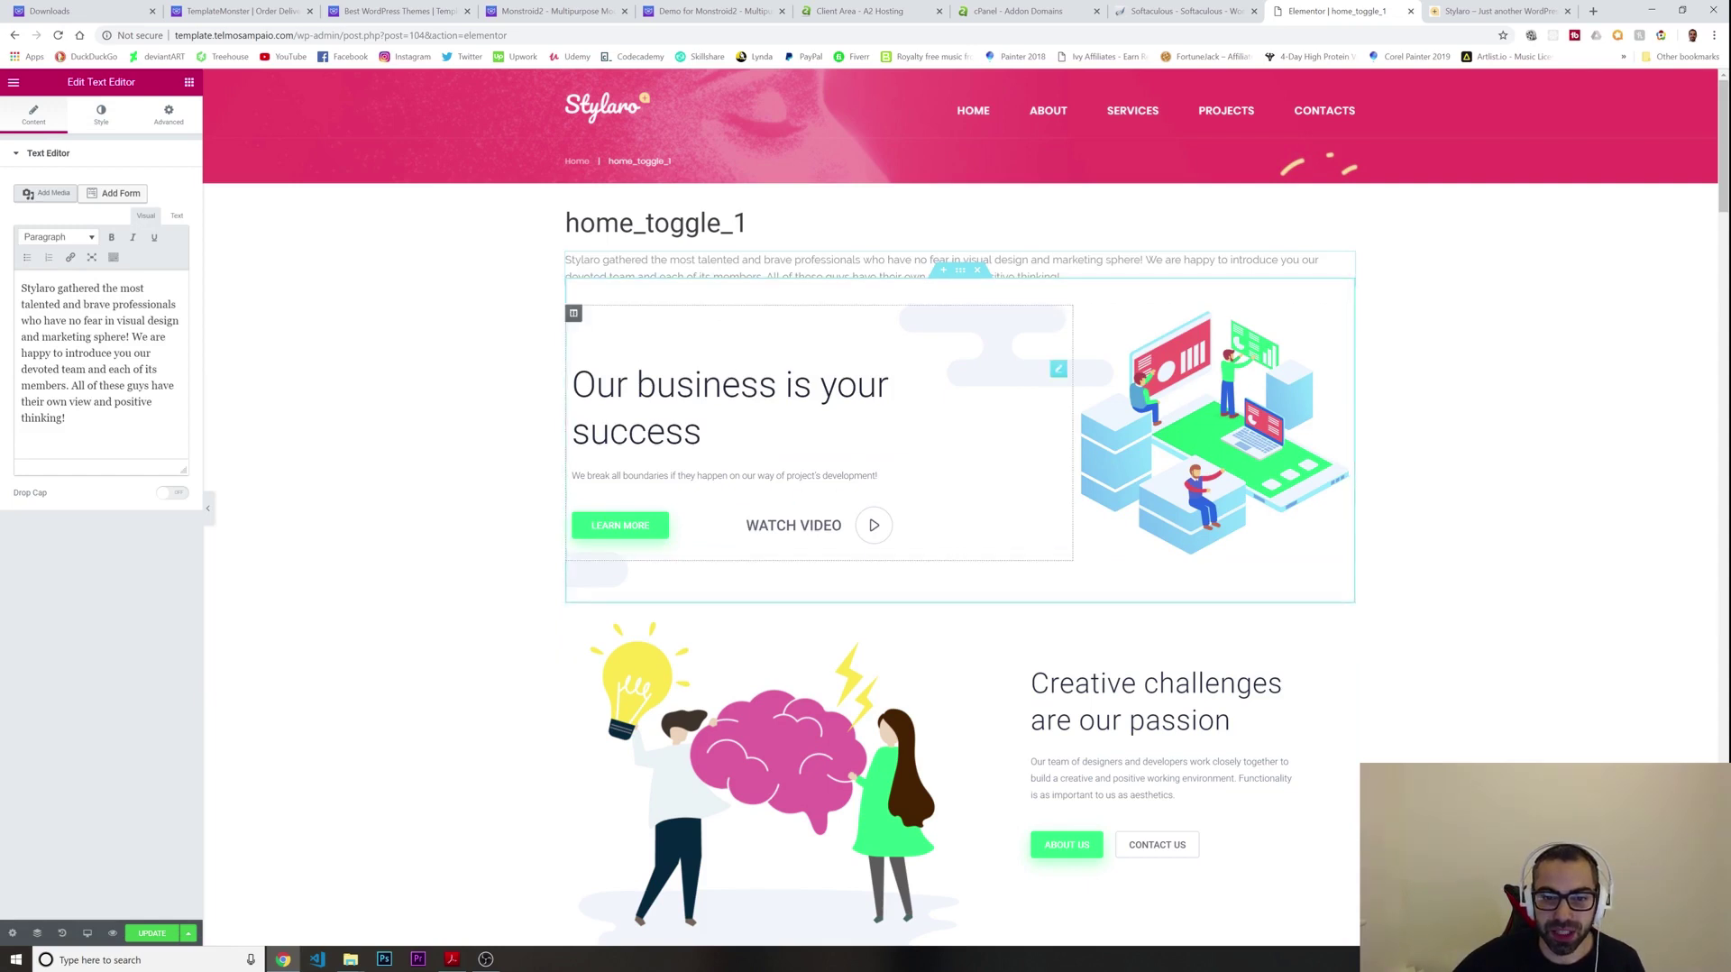
Set the intro paragraph's linked margin to 37 on all sides in the Advanced tab
{"action": "left_click", "coordinate": [170, 114]}
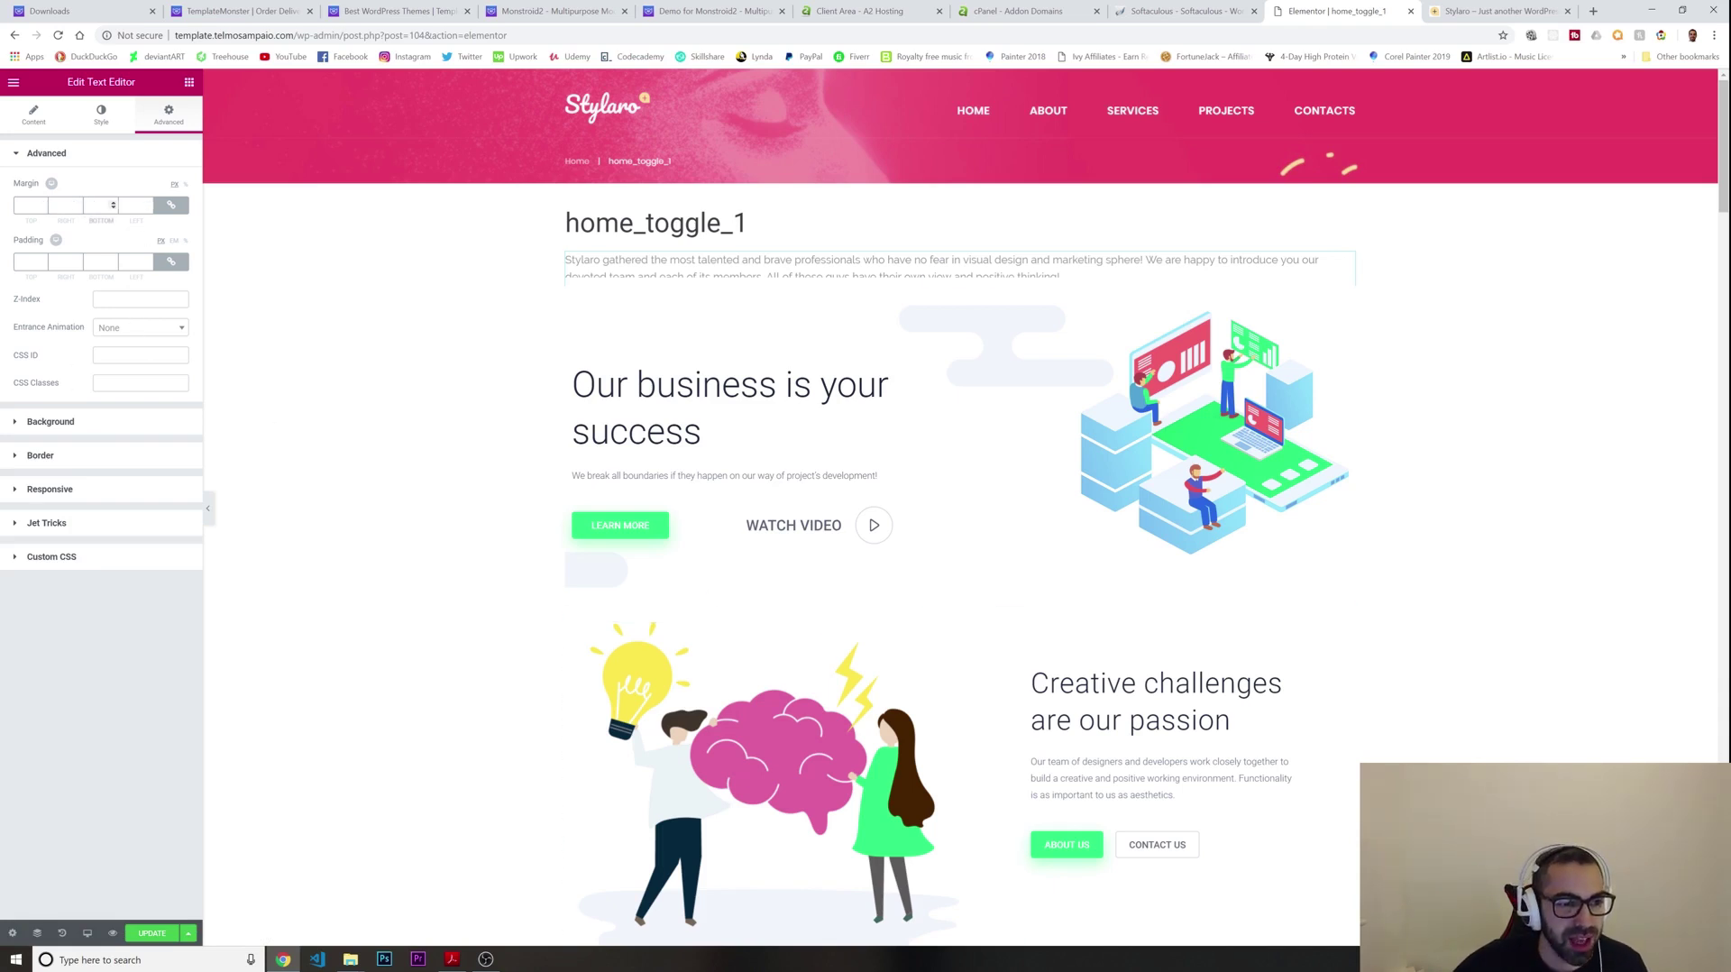
{"action": "type", "text": "50"}
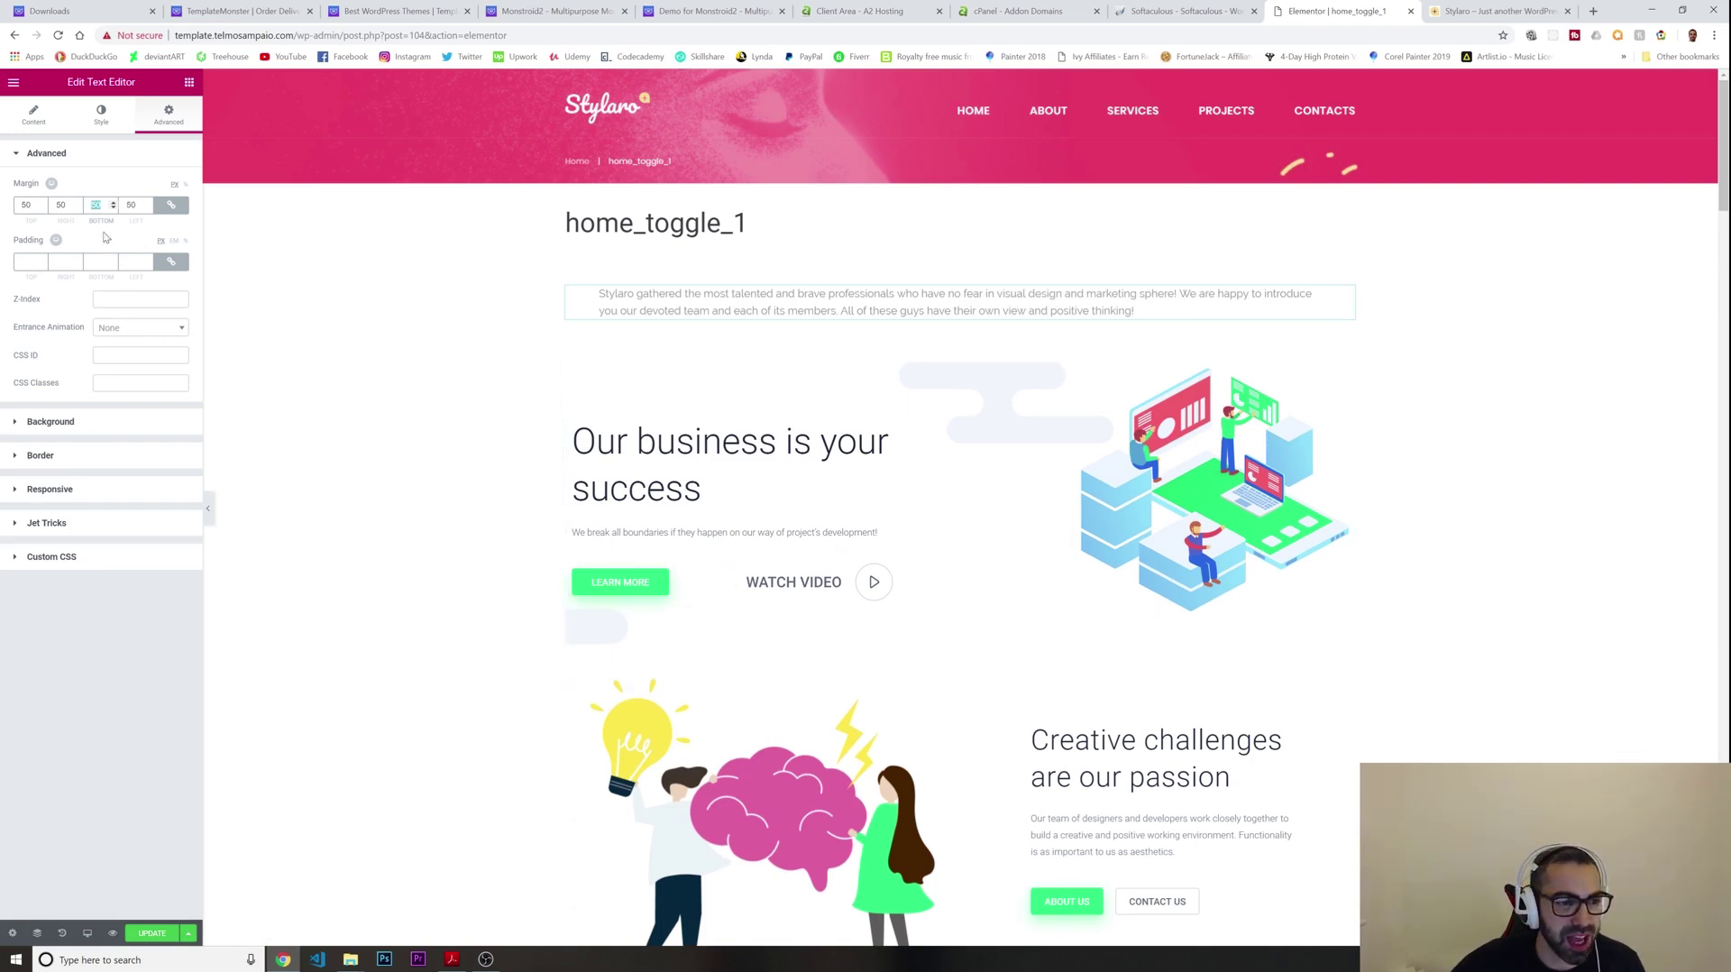
{"action": "type", "text": "100"}
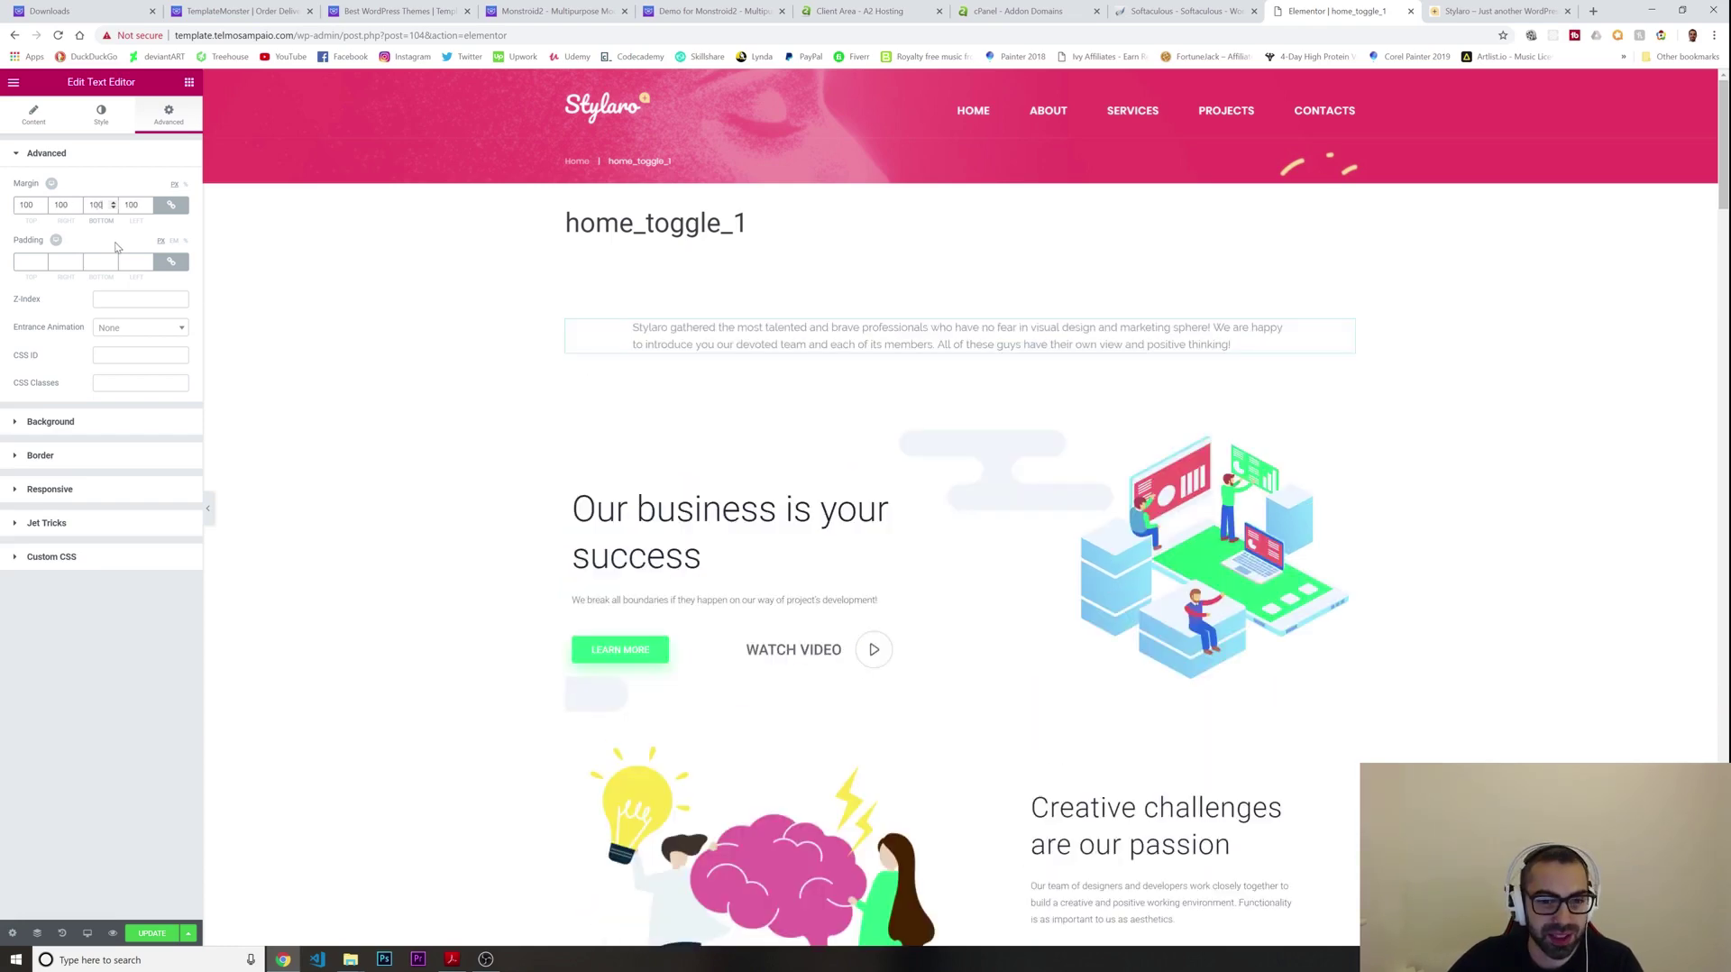
{"action": "scroll", "coordinate": [672, 478], "scroll_direction": "down", "scroll_amount": 1}
{"action": "scroll", "coordinate": [672, 478], "scroll_direction": "up", "scroll_amount": 1}
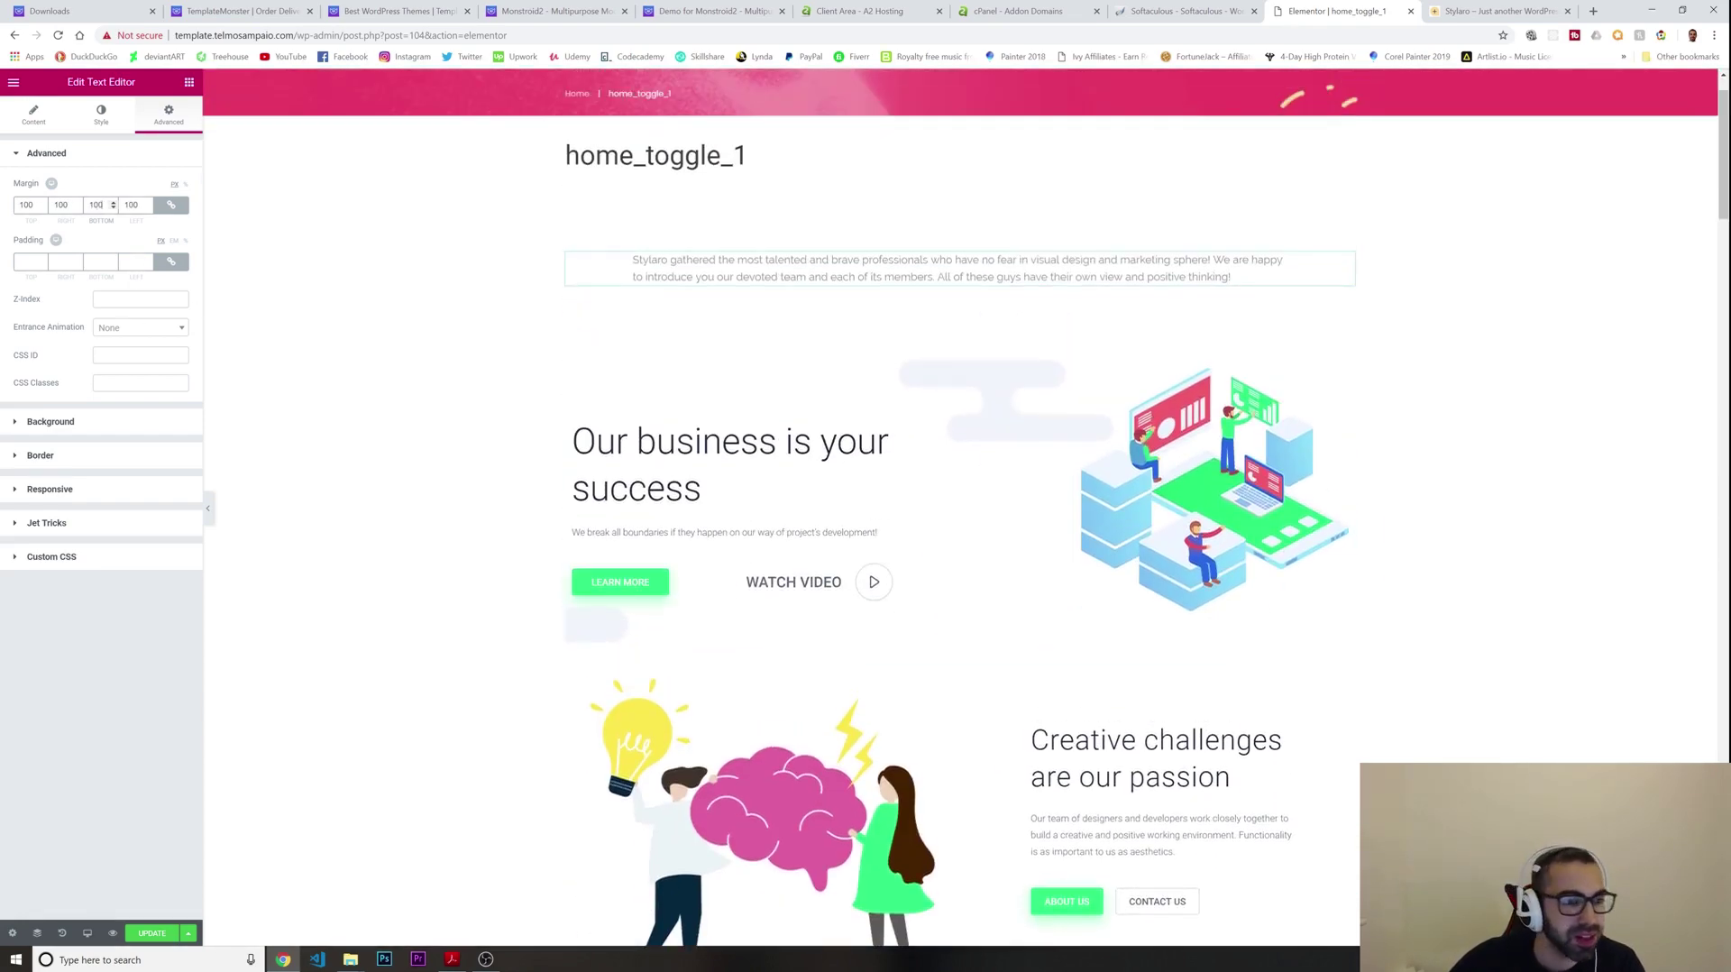
{"action": "key", "text": "Up"}
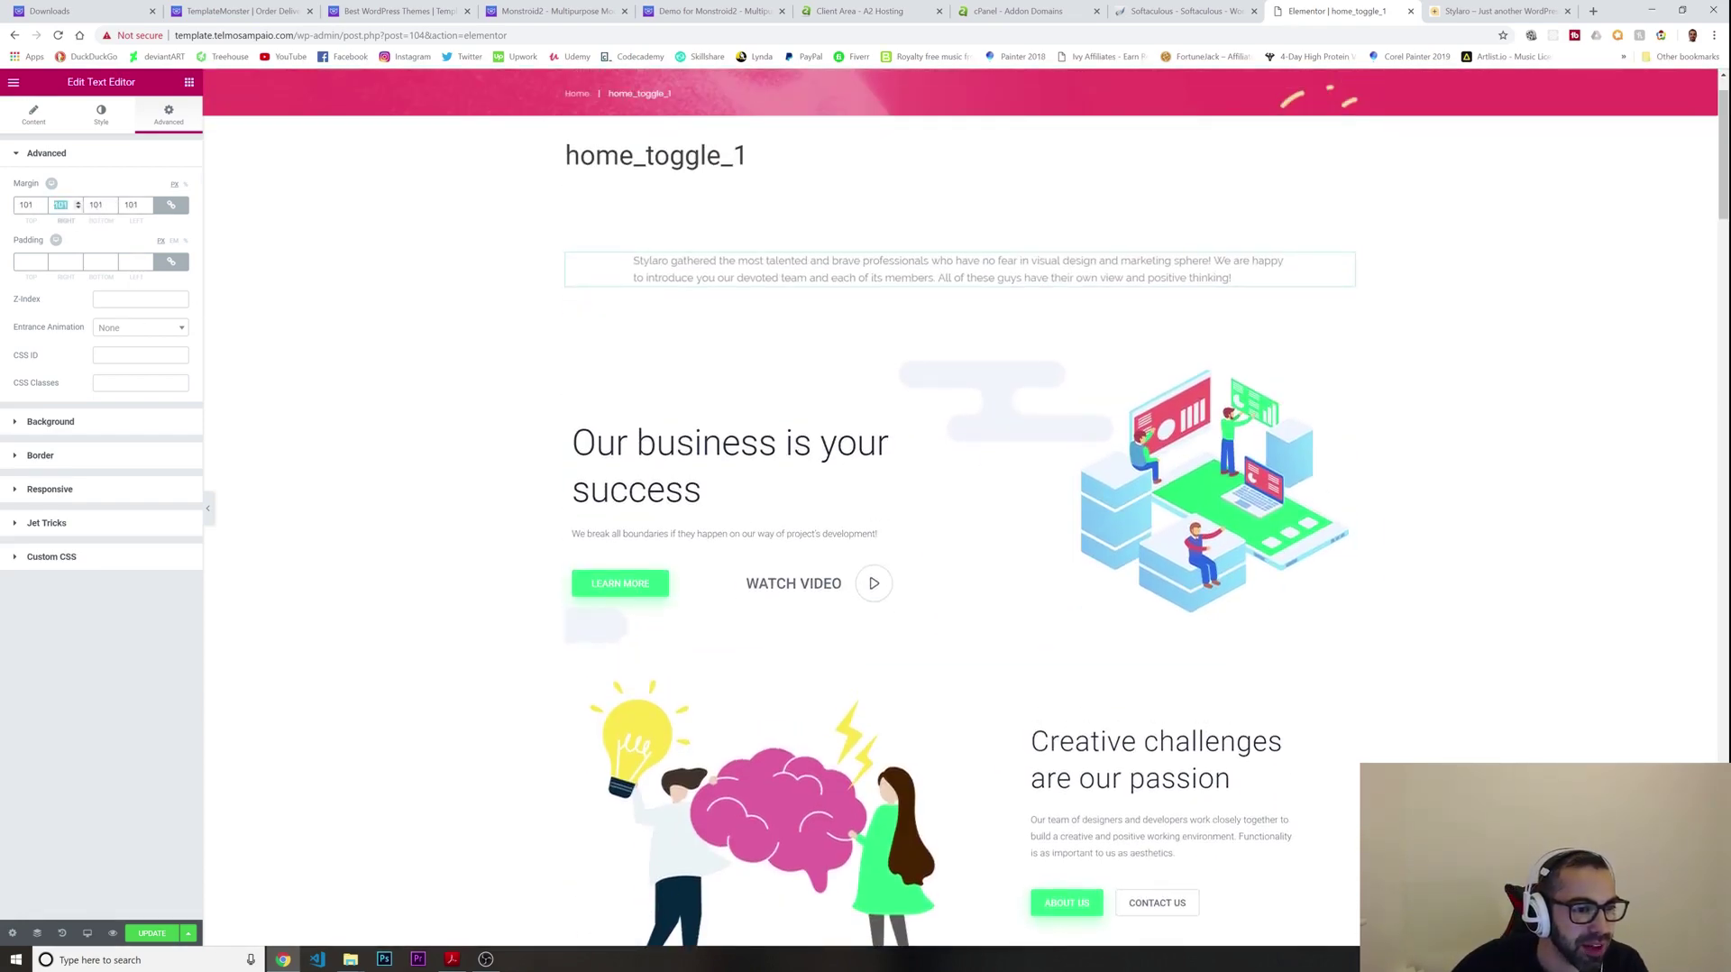
{"action": "type", "text": "0"}
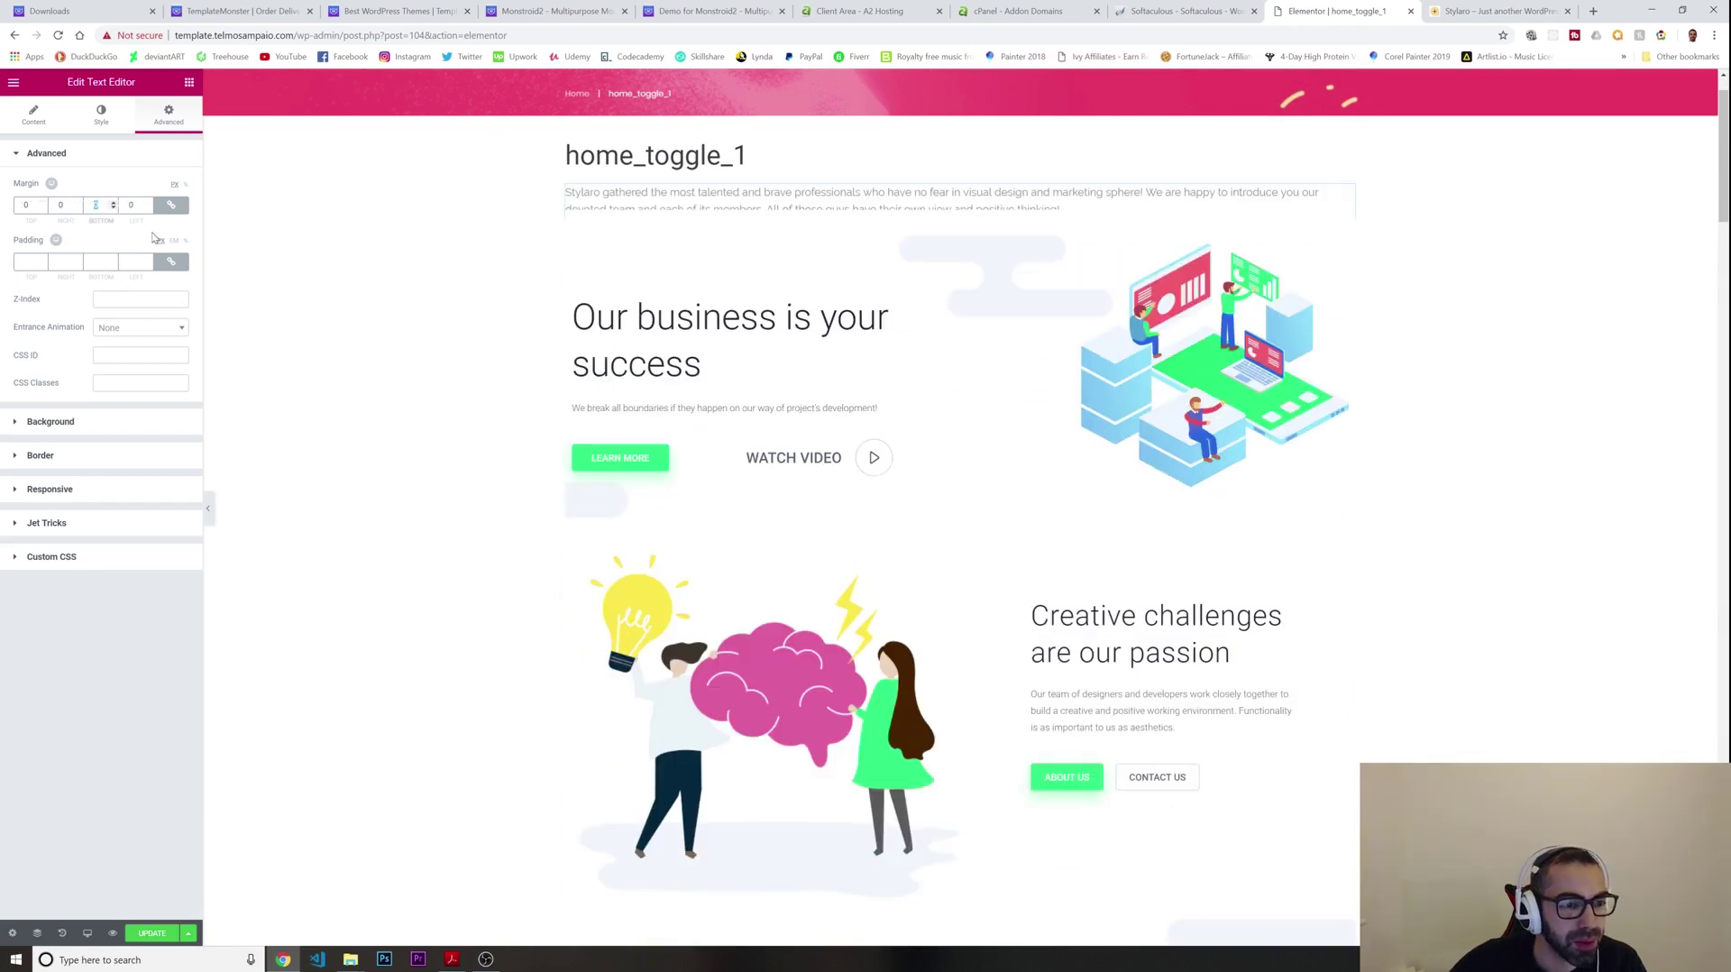
{"action": "type", "text": "50"}
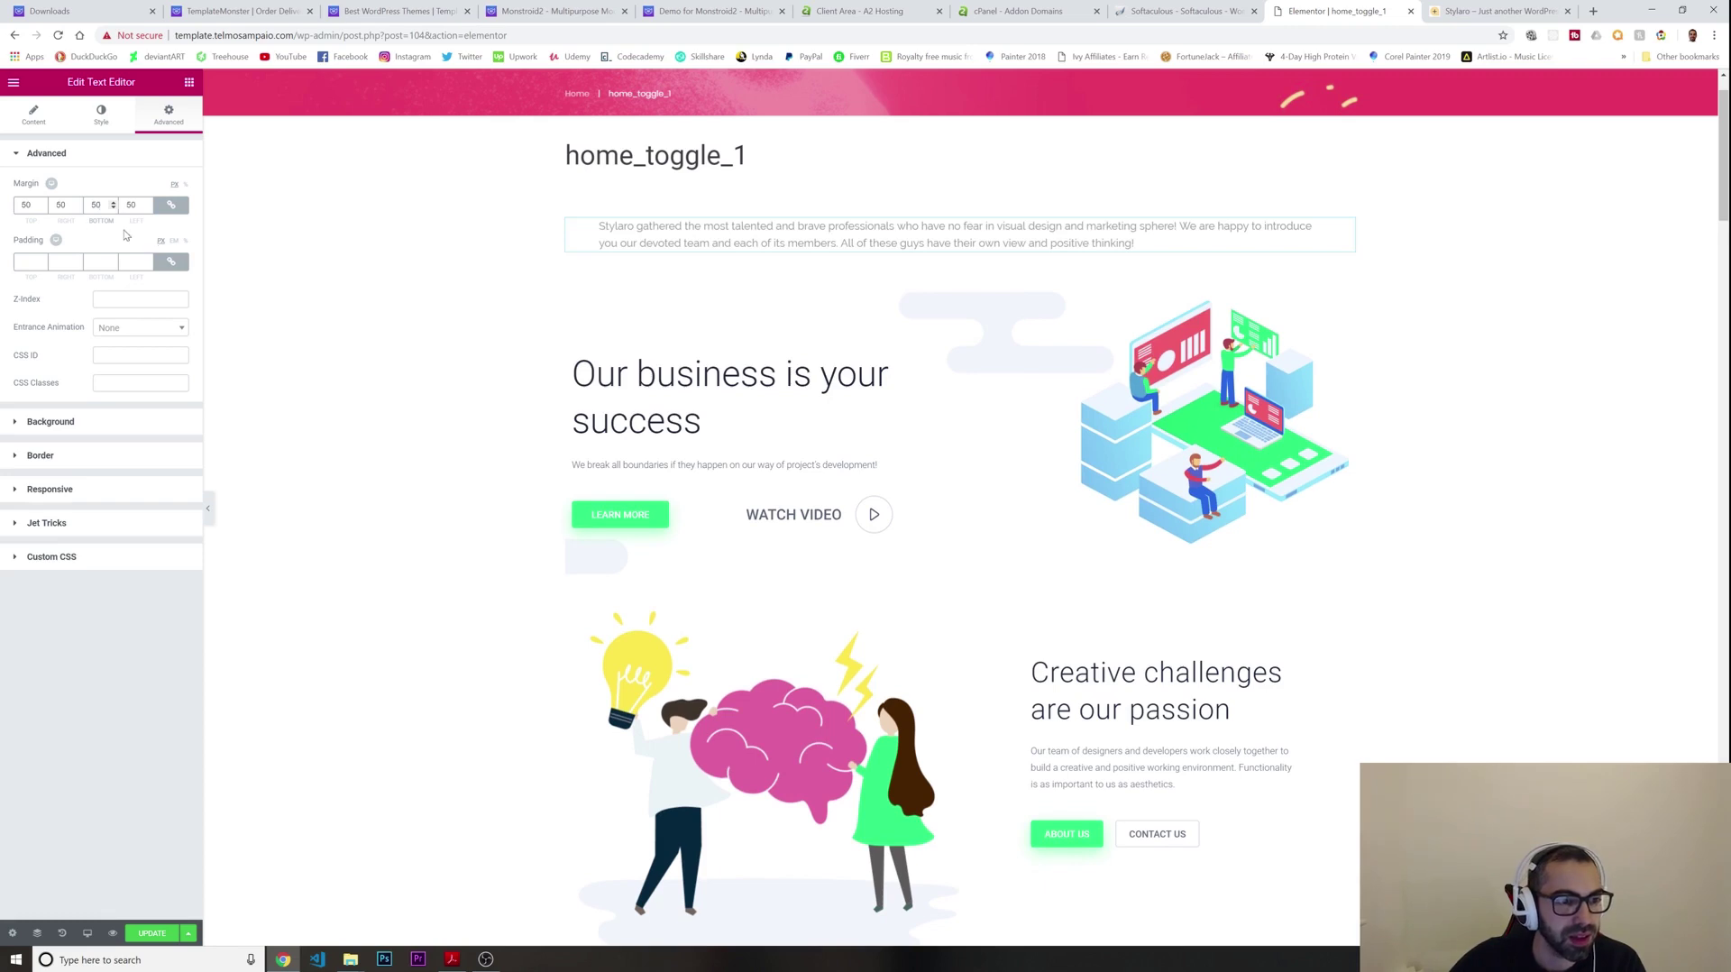
{"action": "key", "text": "Down"}
{"action": "key", "text": "Down"}
{"action": "key", "text": "Down"}
{"action": "key", "text": "Down"}
{"action": "key", "text": "Down"}
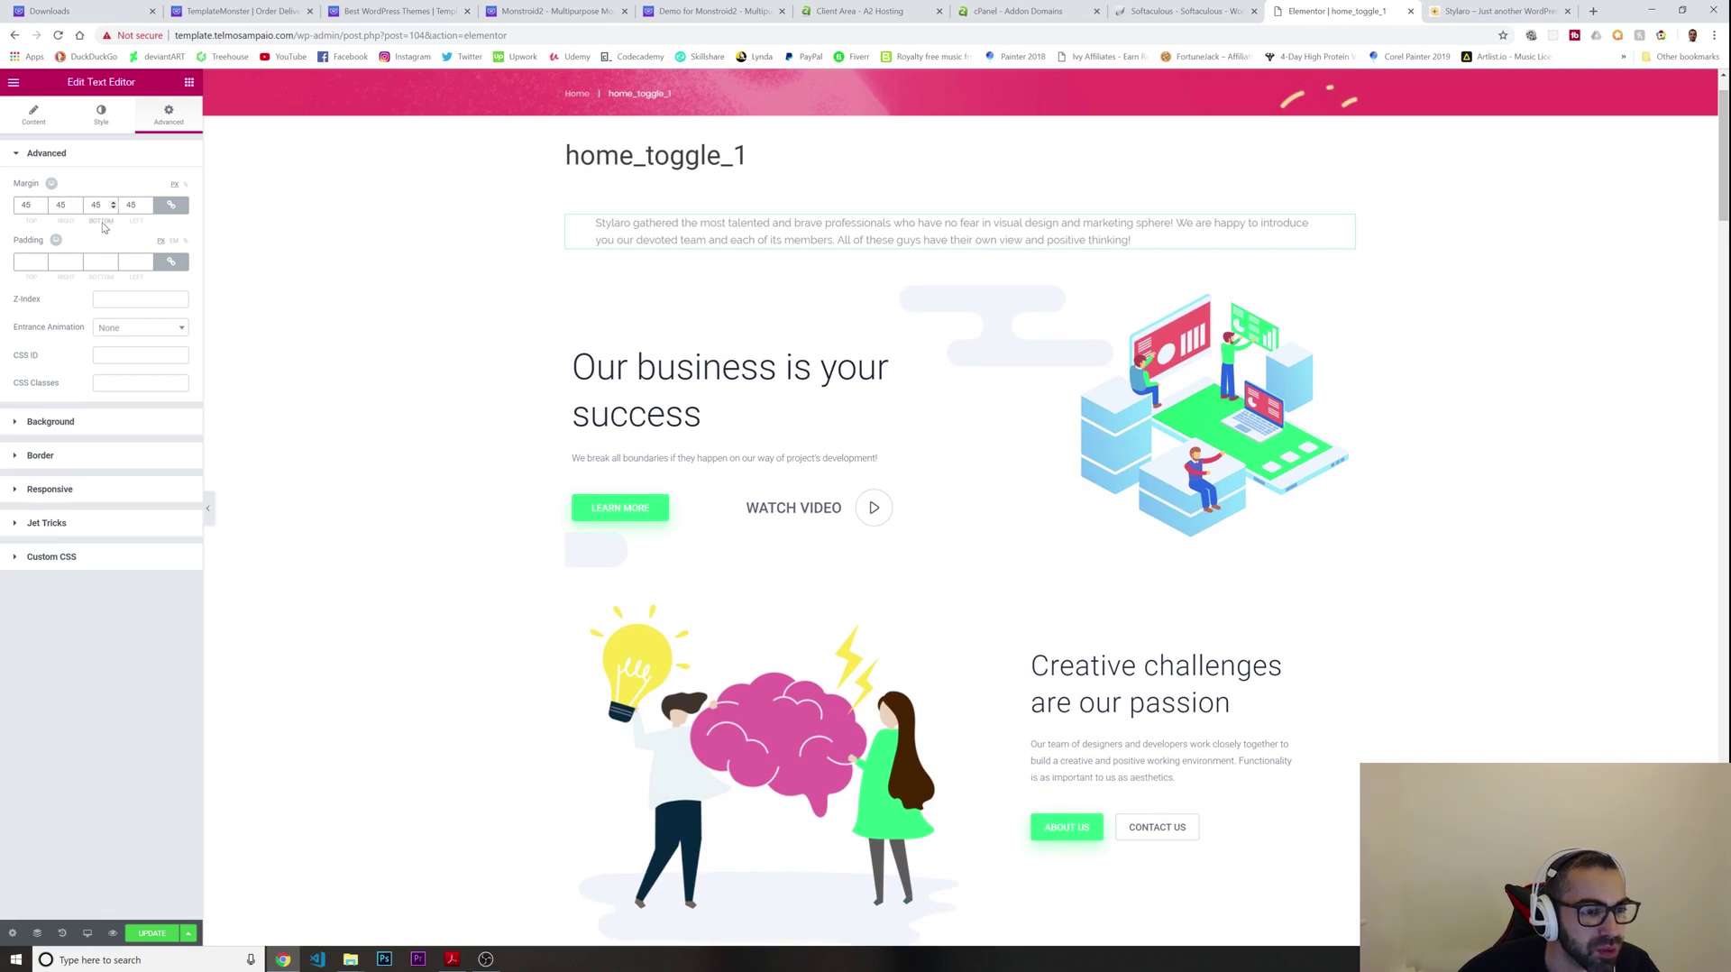
{"action": "key", "text": "Down"}
{"action": "key", "text": "Down"}
{"action": "key", "text": "Down"}
{"action": "key", "text": "Down"}
{"action": "key", "text": "Down"}
{"action": "key", "text": "Down"}
{"action": "key", "text": "Down"}
{"action": "key", "text": "Down"}
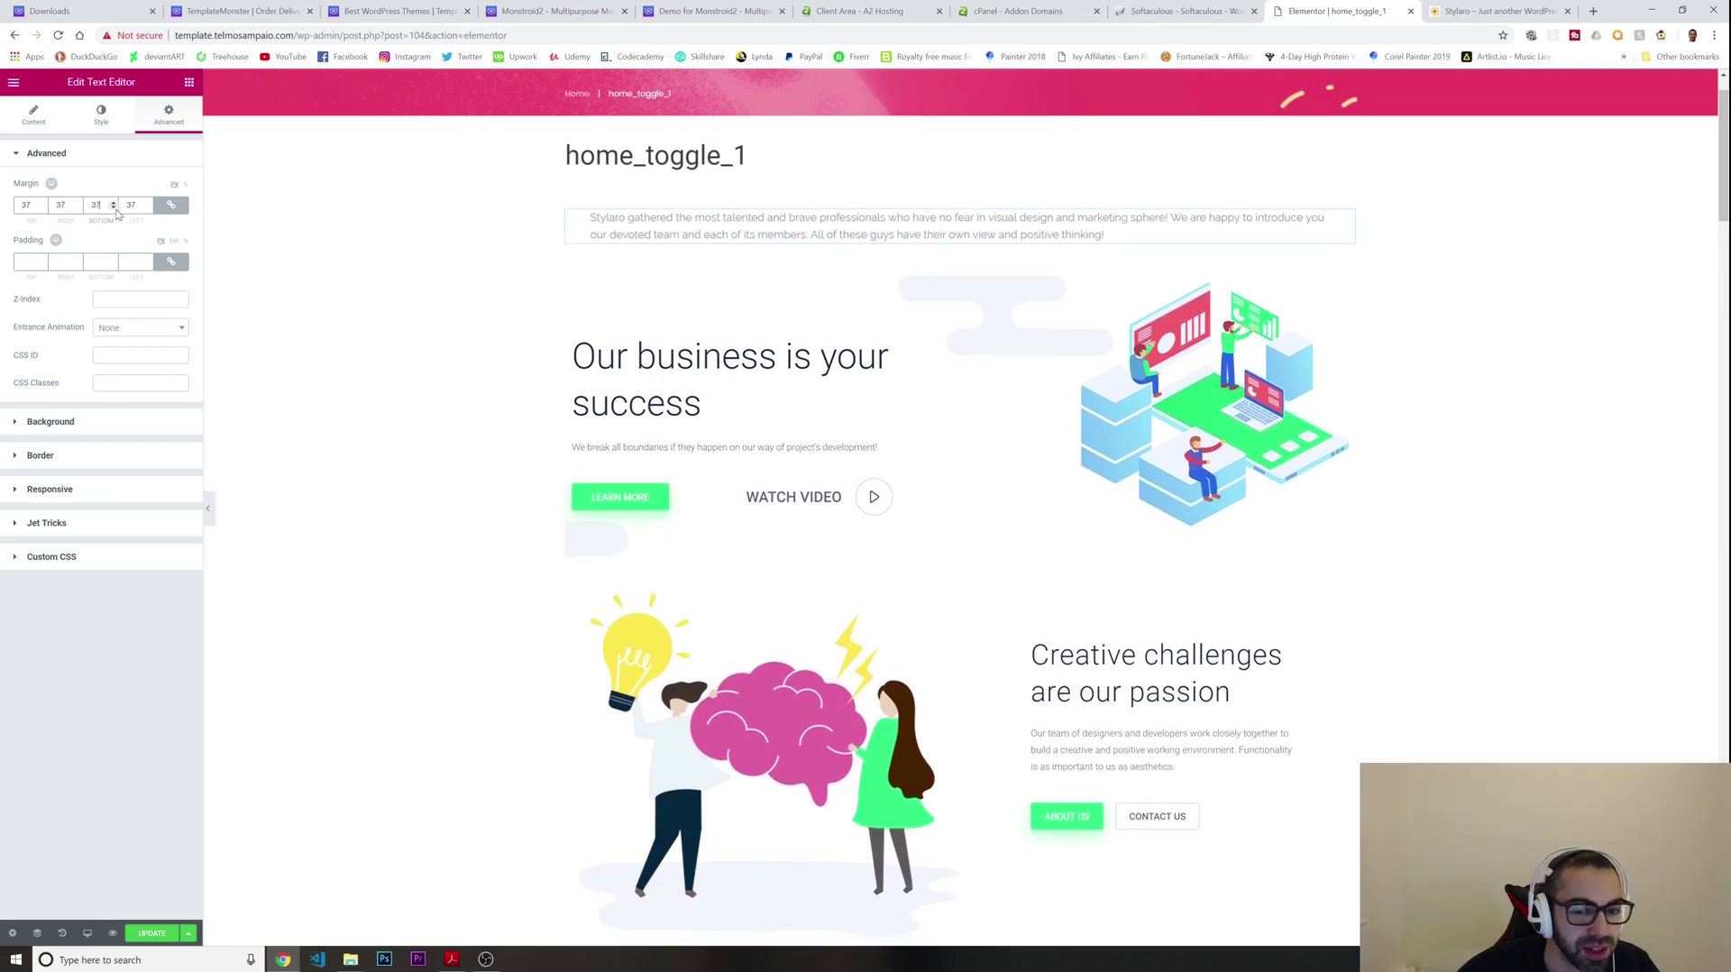
{"action": "left_click", "coordinate": [1347, 216]}
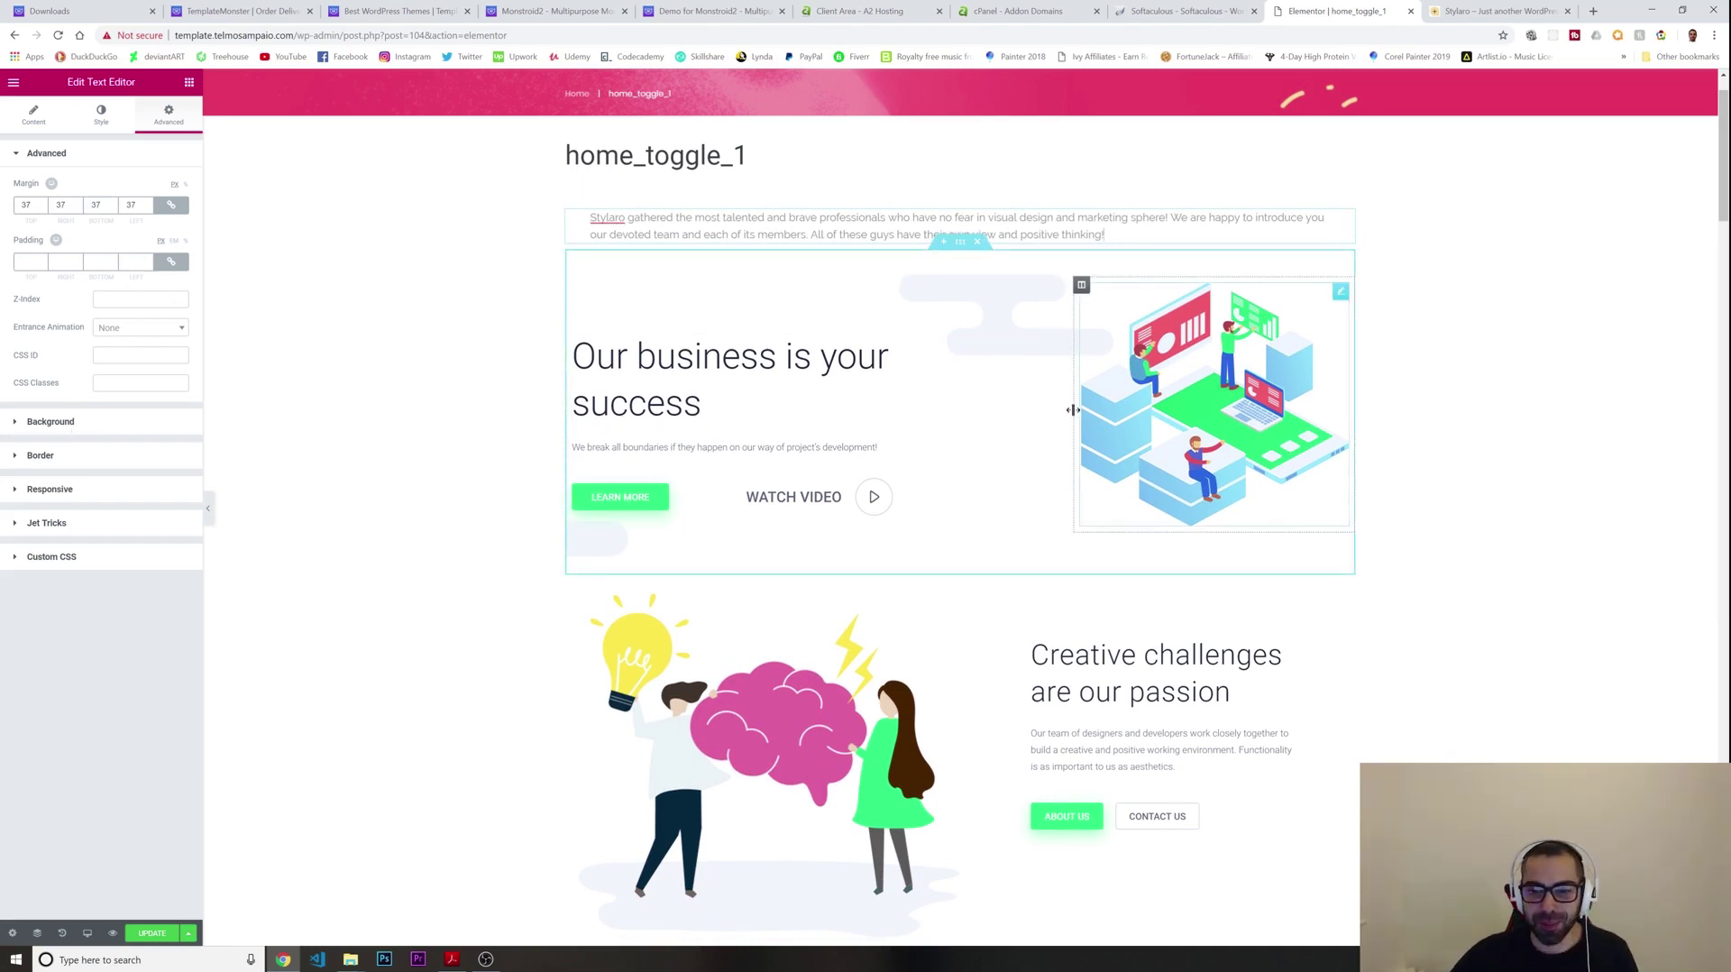
Remove the hero illustration and open the Media Library to choose a replacement
{"action": "left_click", "coordinate": [1341, 293]}
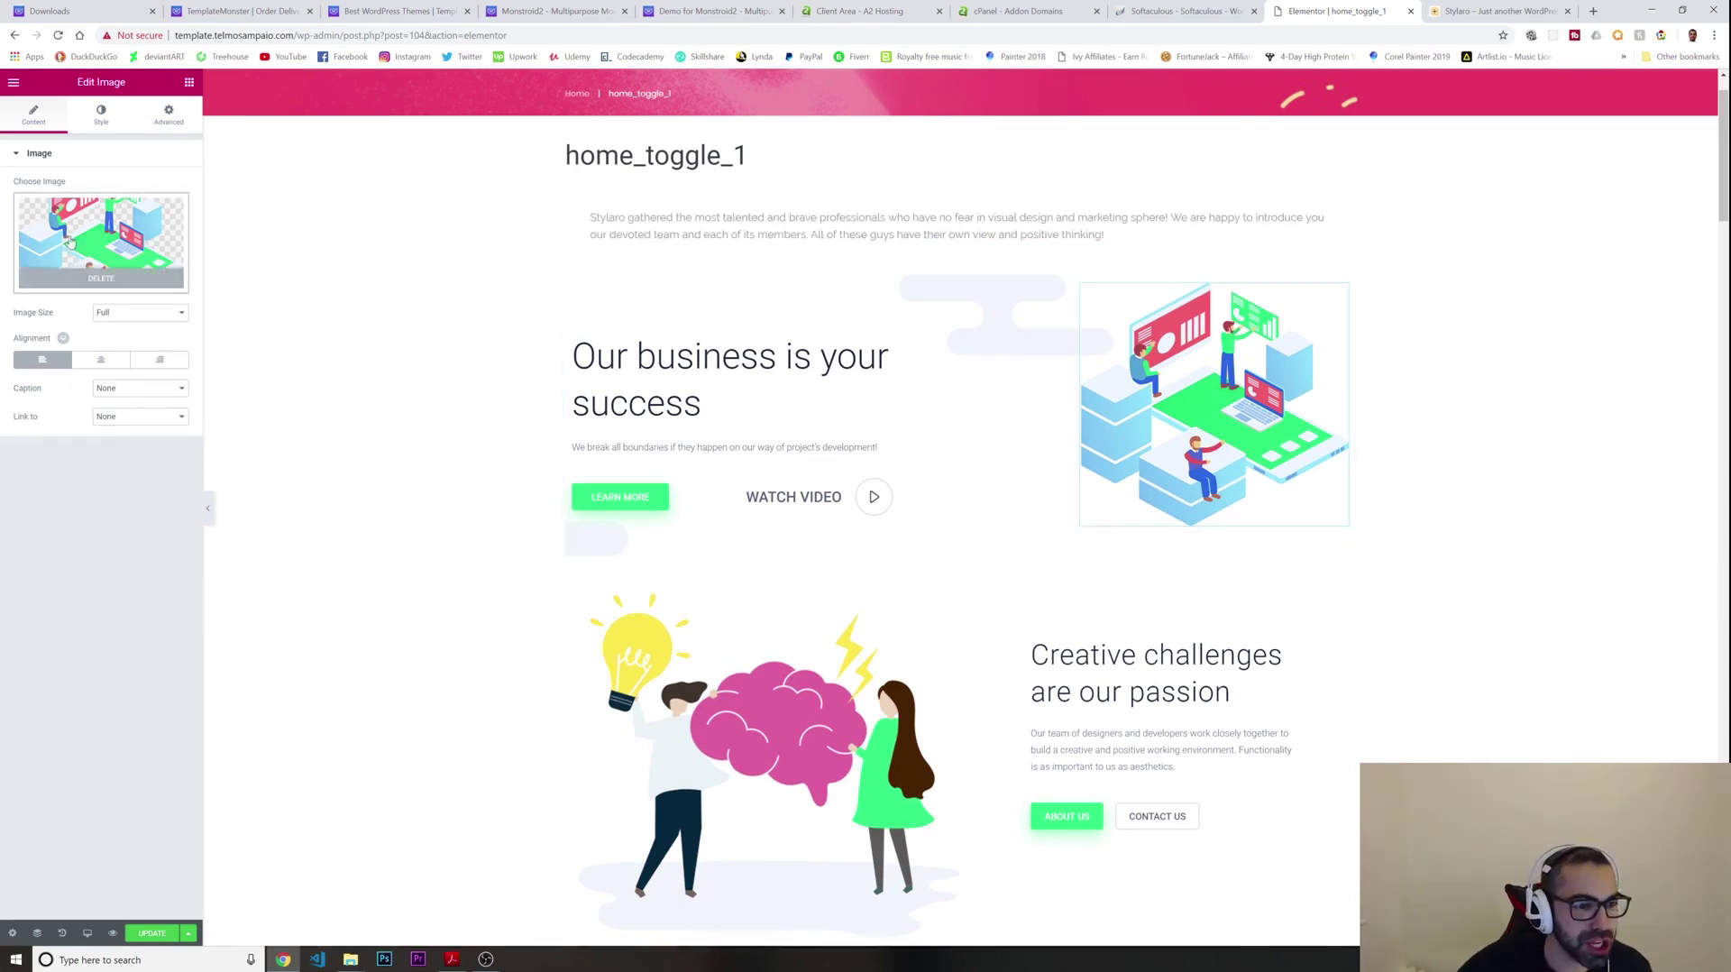
{"action": "left_click", "coordinate": [102, 279]}
{"action": "left_click", "coordinate": [103, 249]}
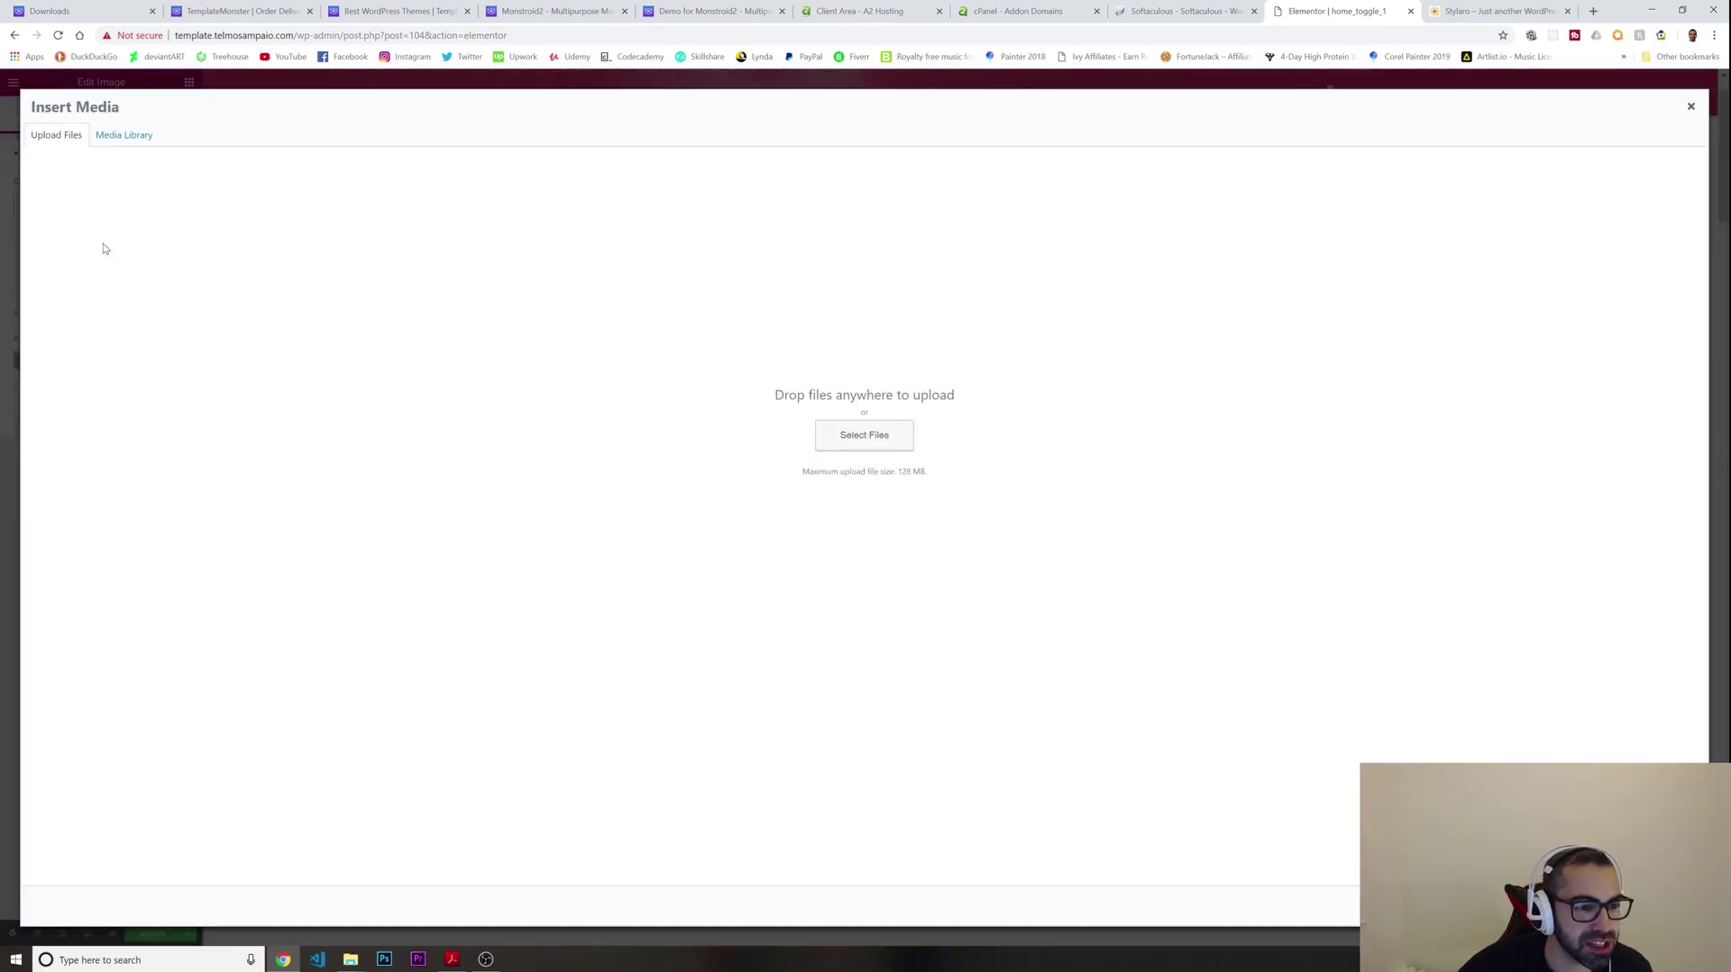
{"action": "left_click", "coordinate": [871, 442]}
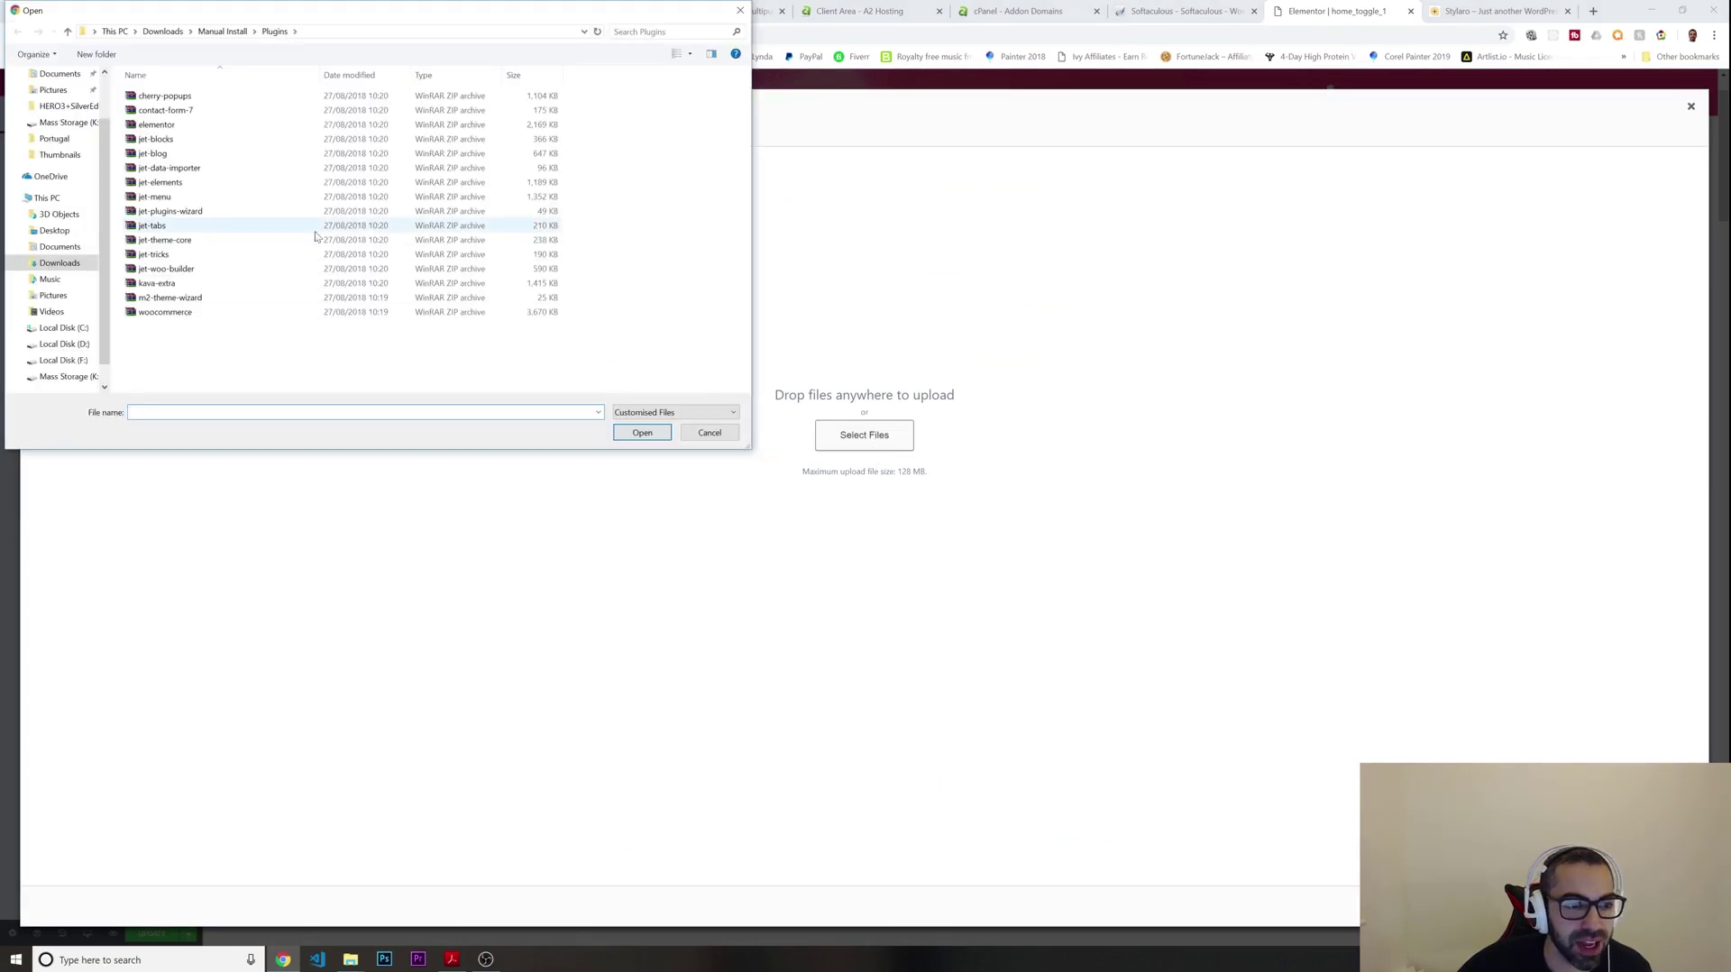
{"action": "left_click", "coordinate": [726, 435]}
{"action": "left_click", "coordinate": [125, 140]}
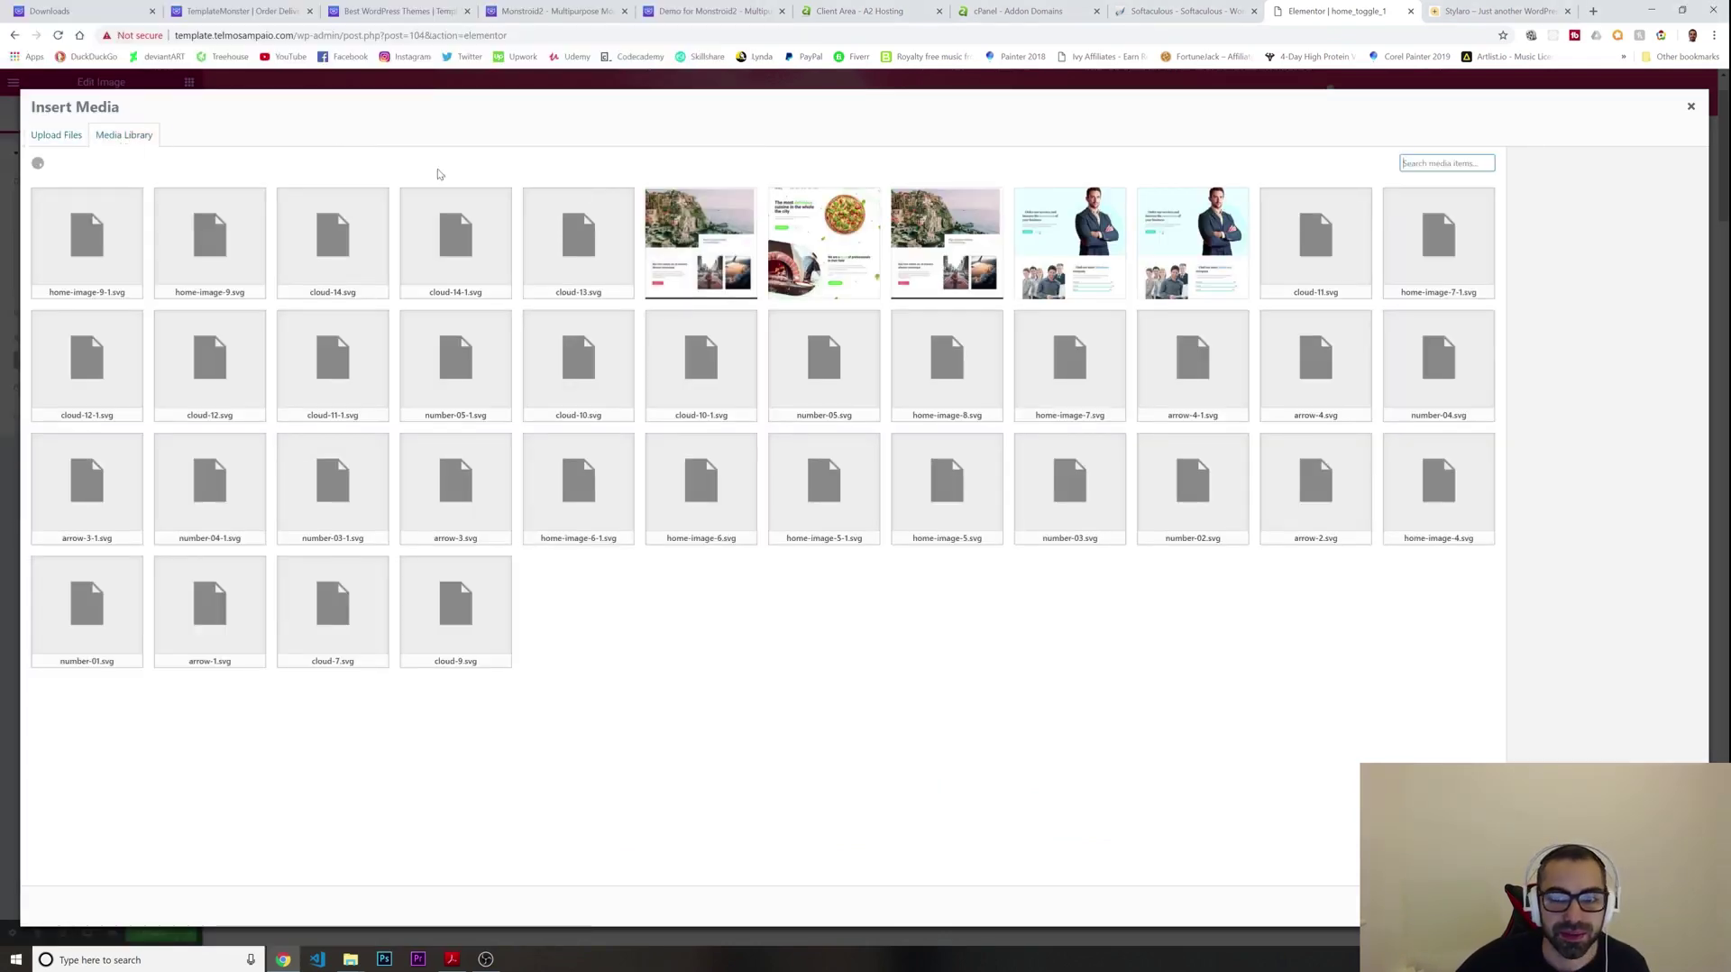
{"action": "scroll", "coordinate": [762, 482], "scroll_direction": "down", "scroll_amount": 2}
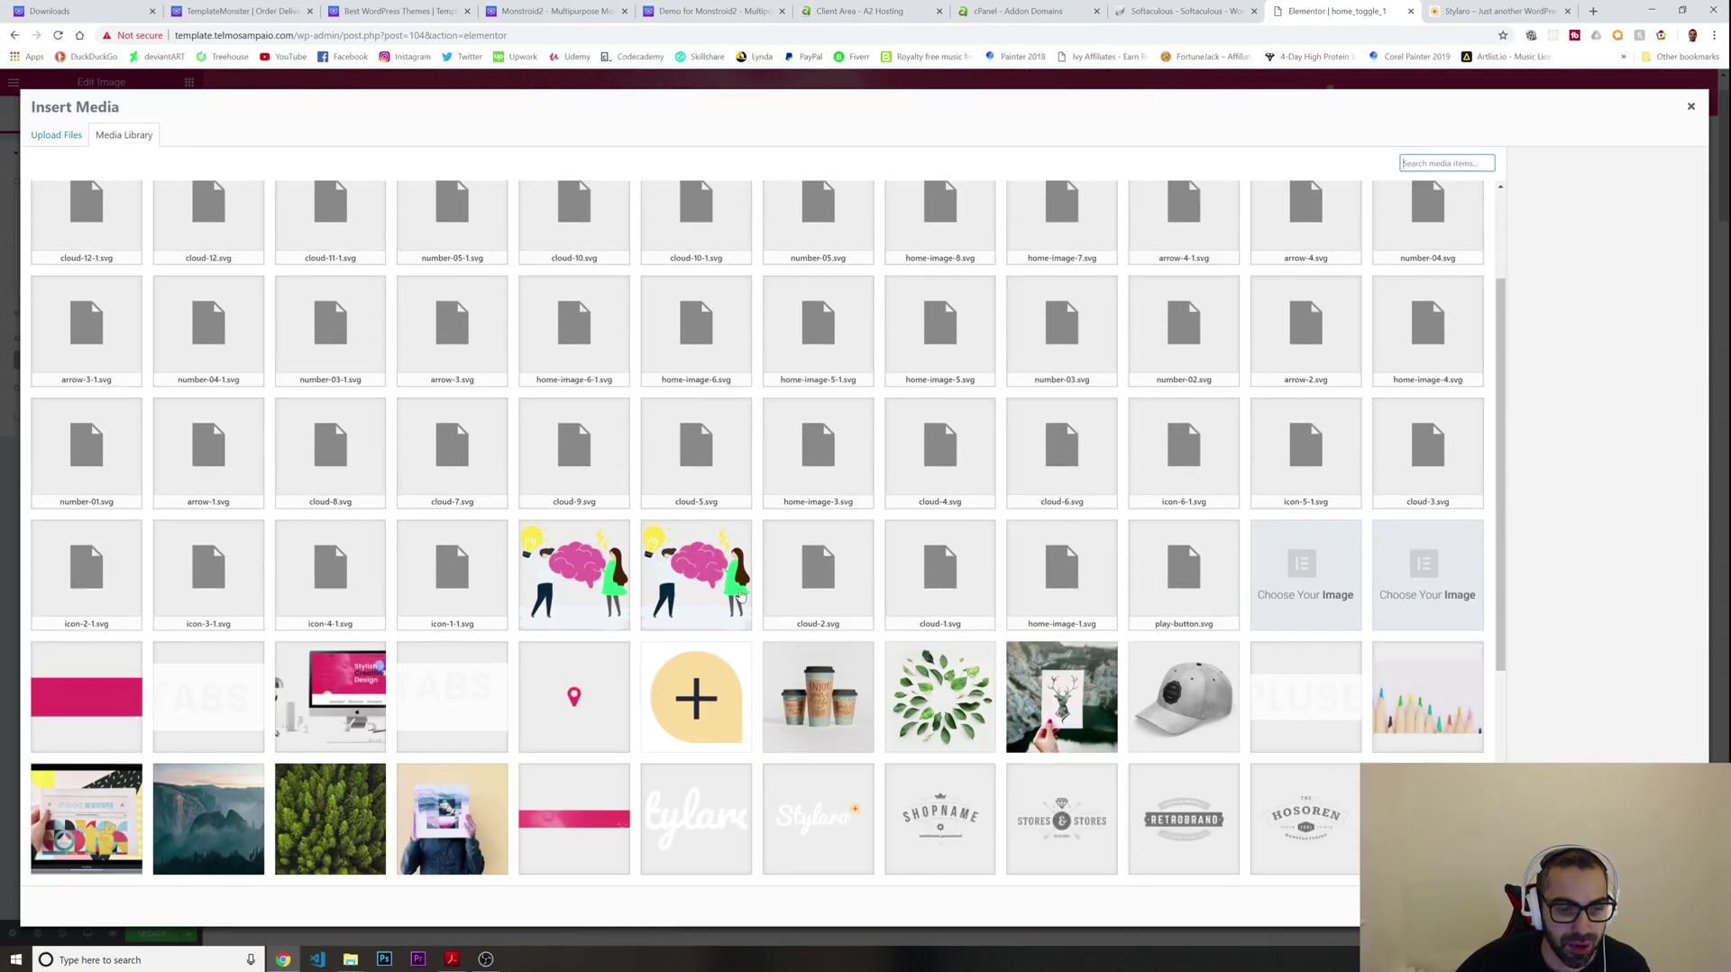
{"action": "scroll", "coordinate": [764, 516], "scroll_direction": "down", "scroll_amount": 3}
Insert the coffee cups photo with the title 'My Cups'
{"action": "left_click", "coordinate": [812, 430]}
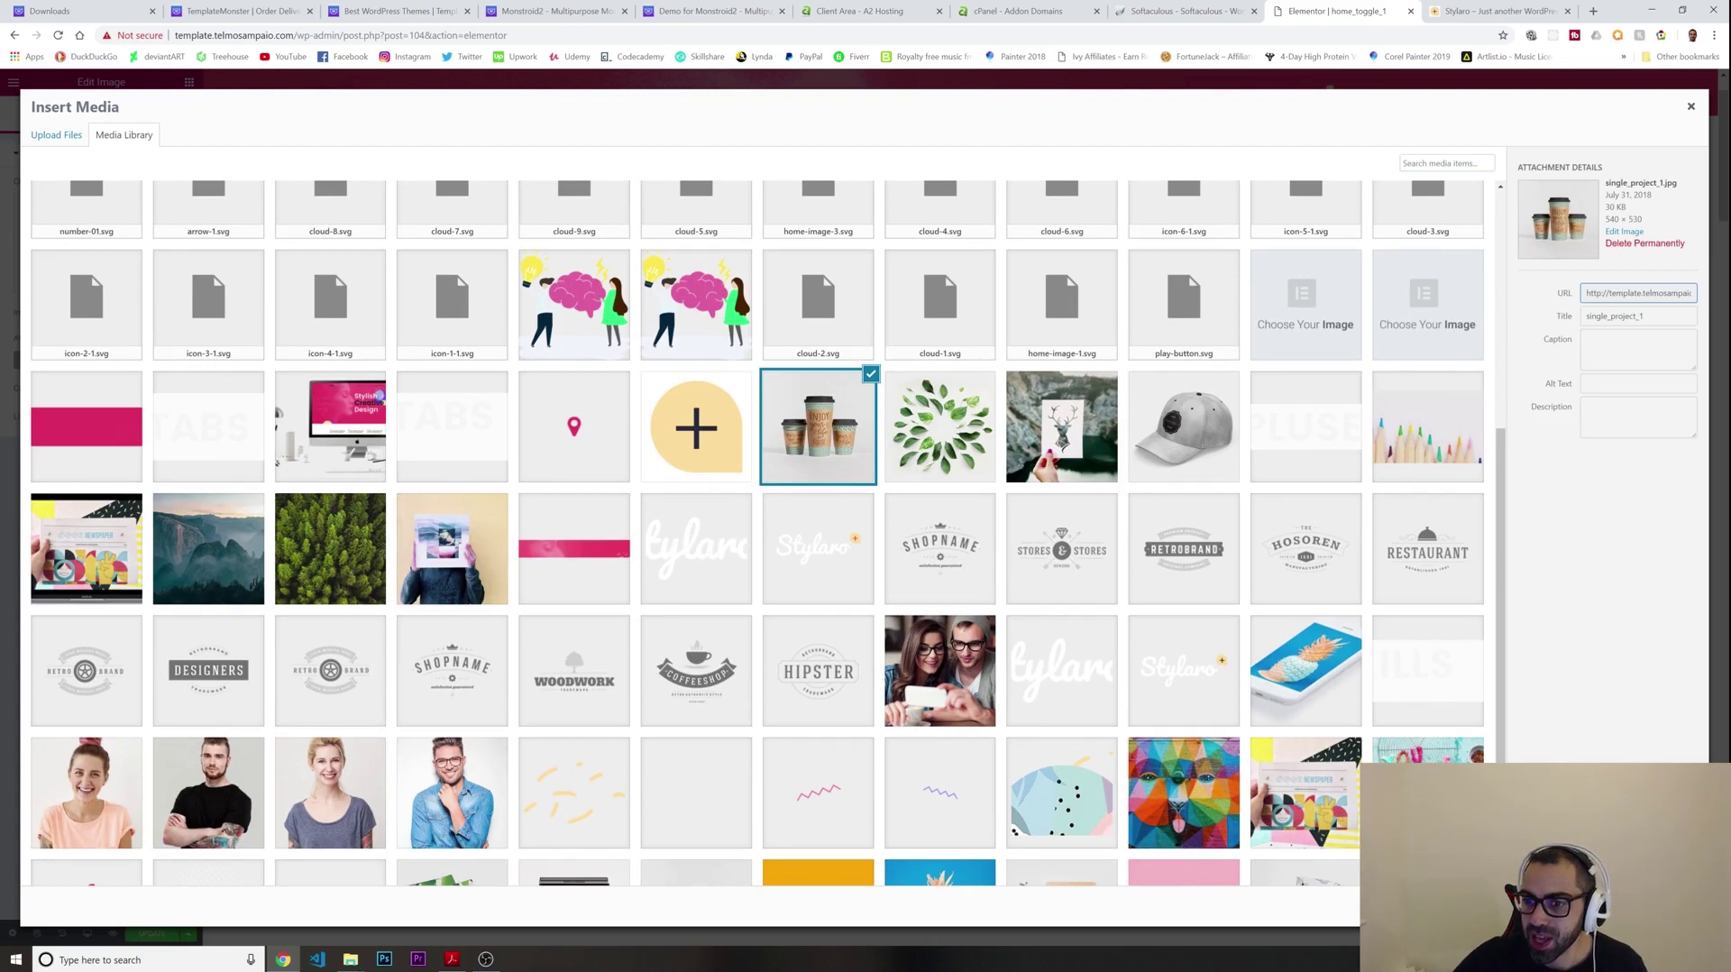
{"action": "left_click", "coordinate": [1566, 319]}
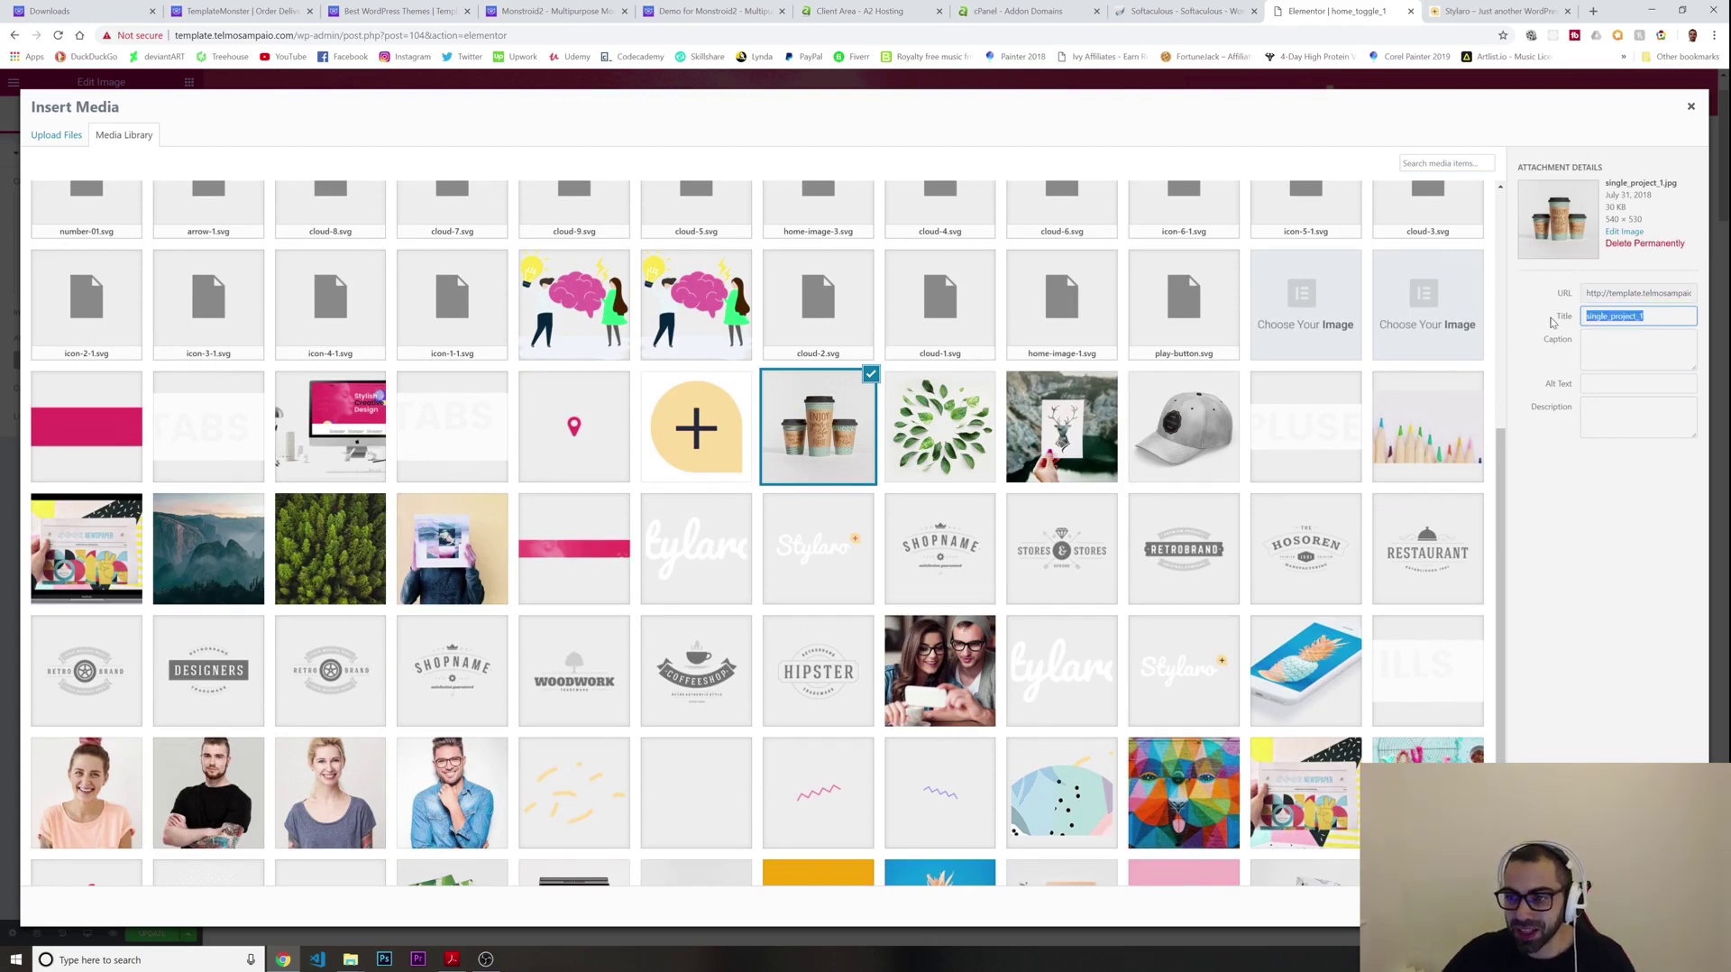
{"action": "type", "text": "My C"}
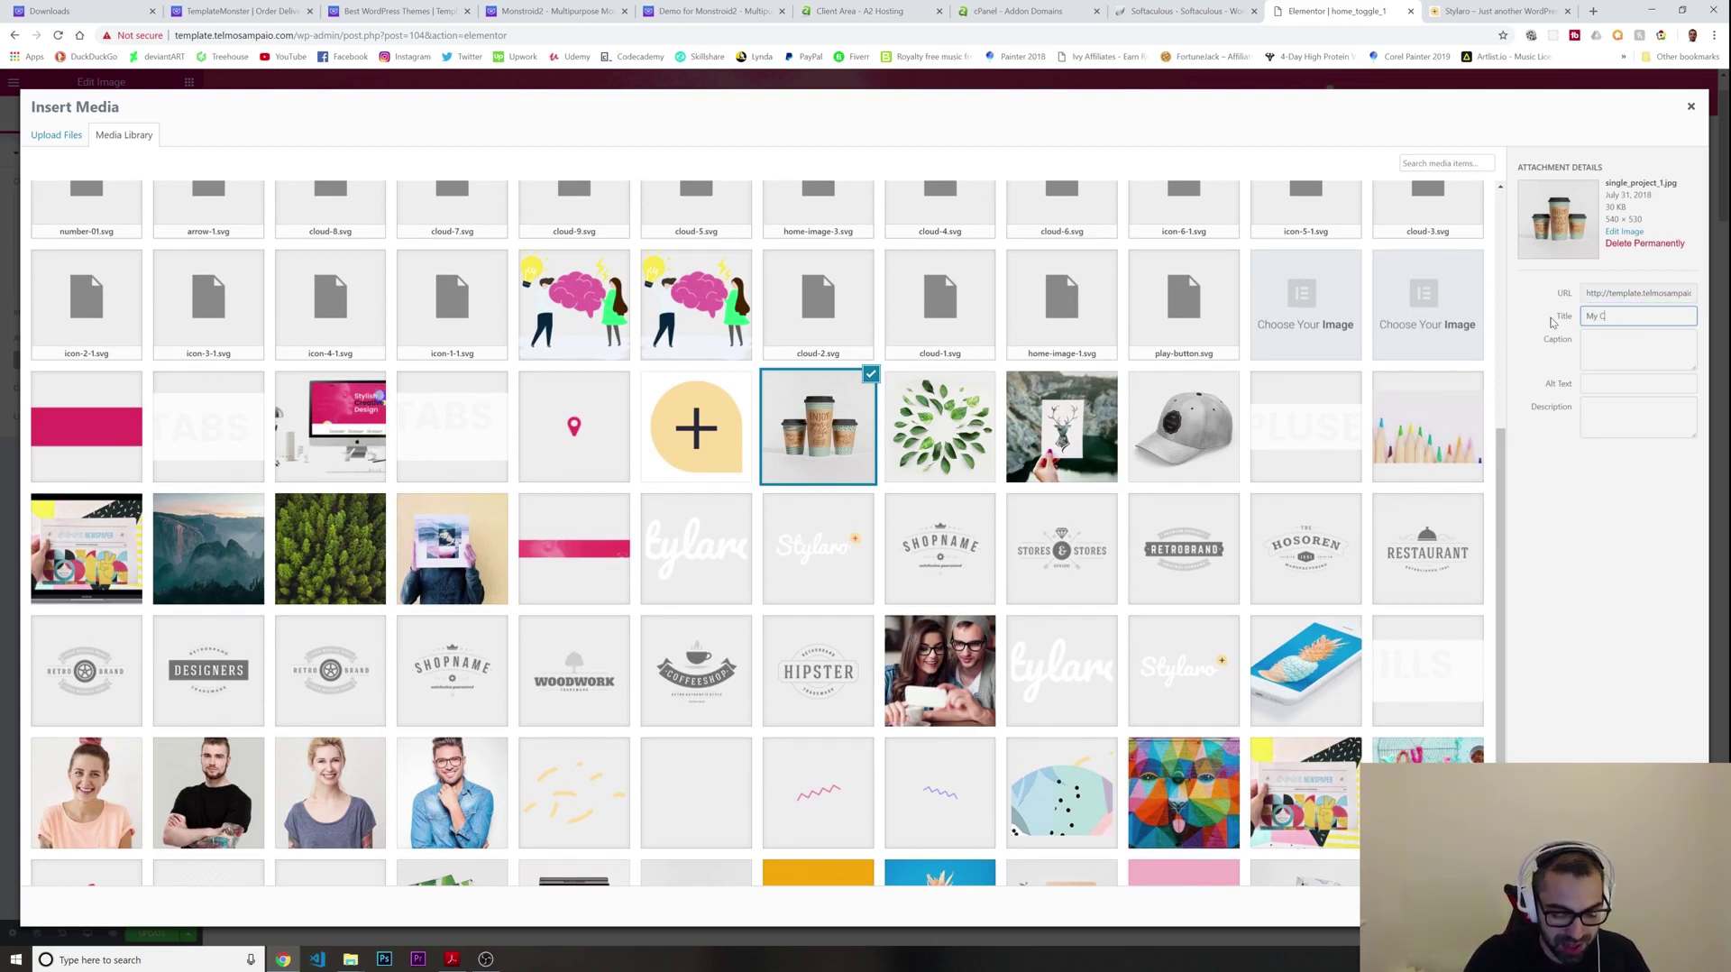
{"action": "type", "text": "ups"}
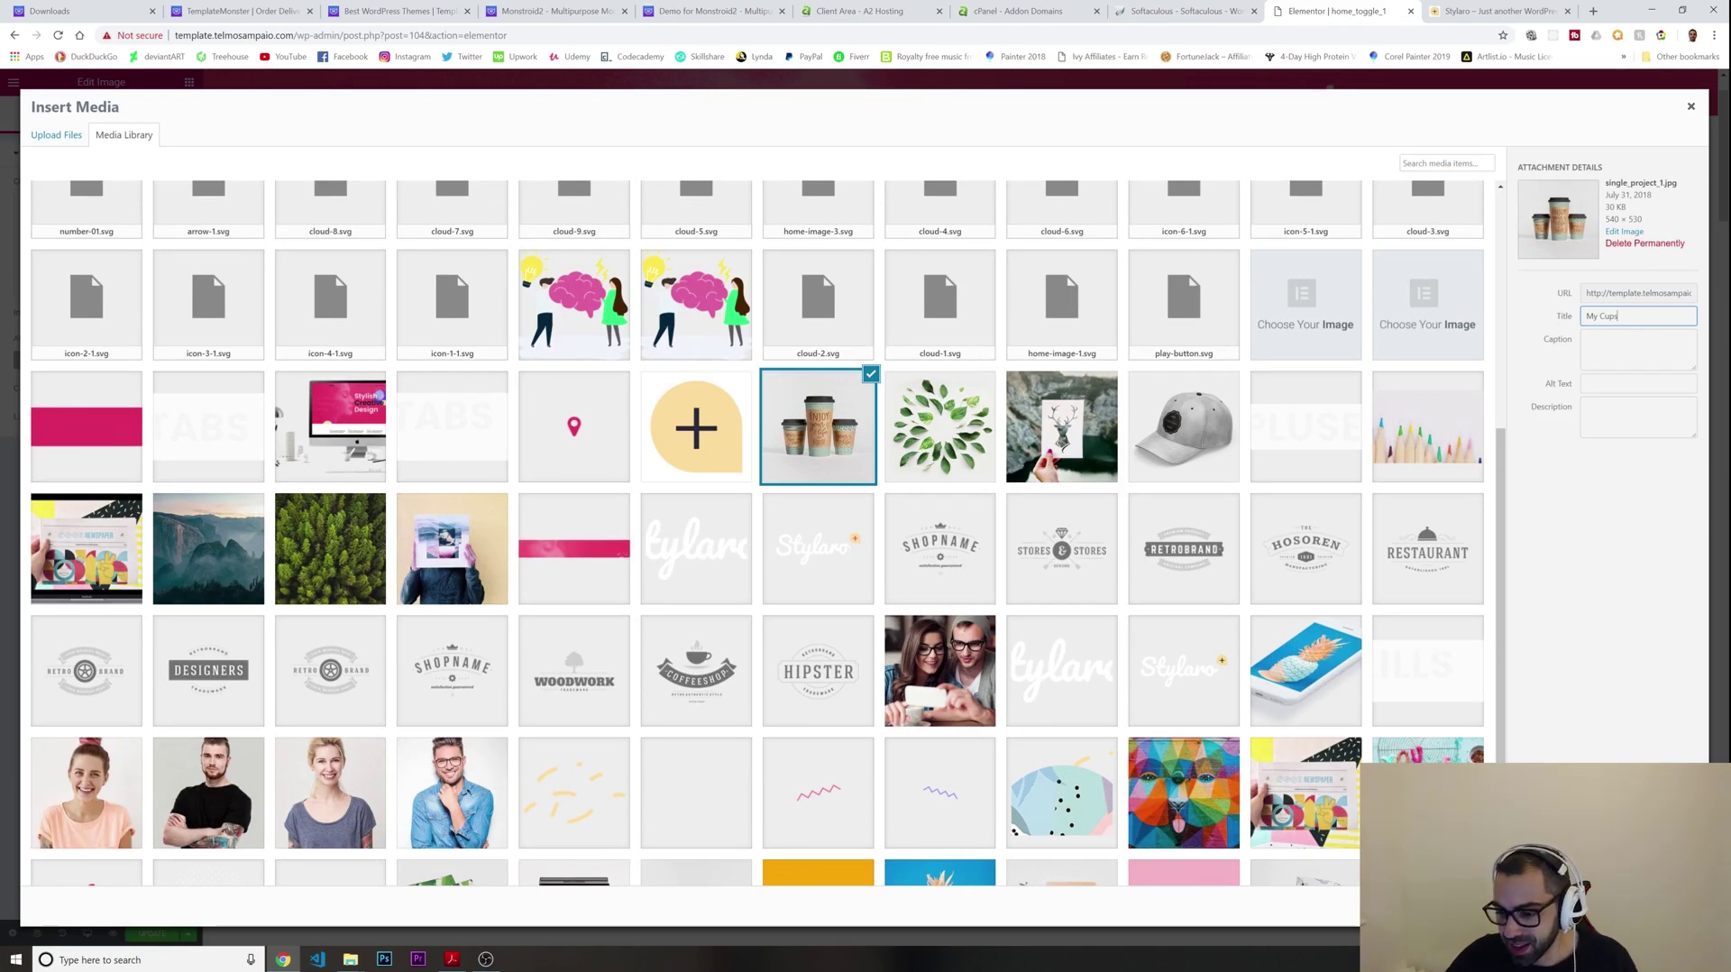
{"action": "left_click", "coordinate": [1660, 907]}
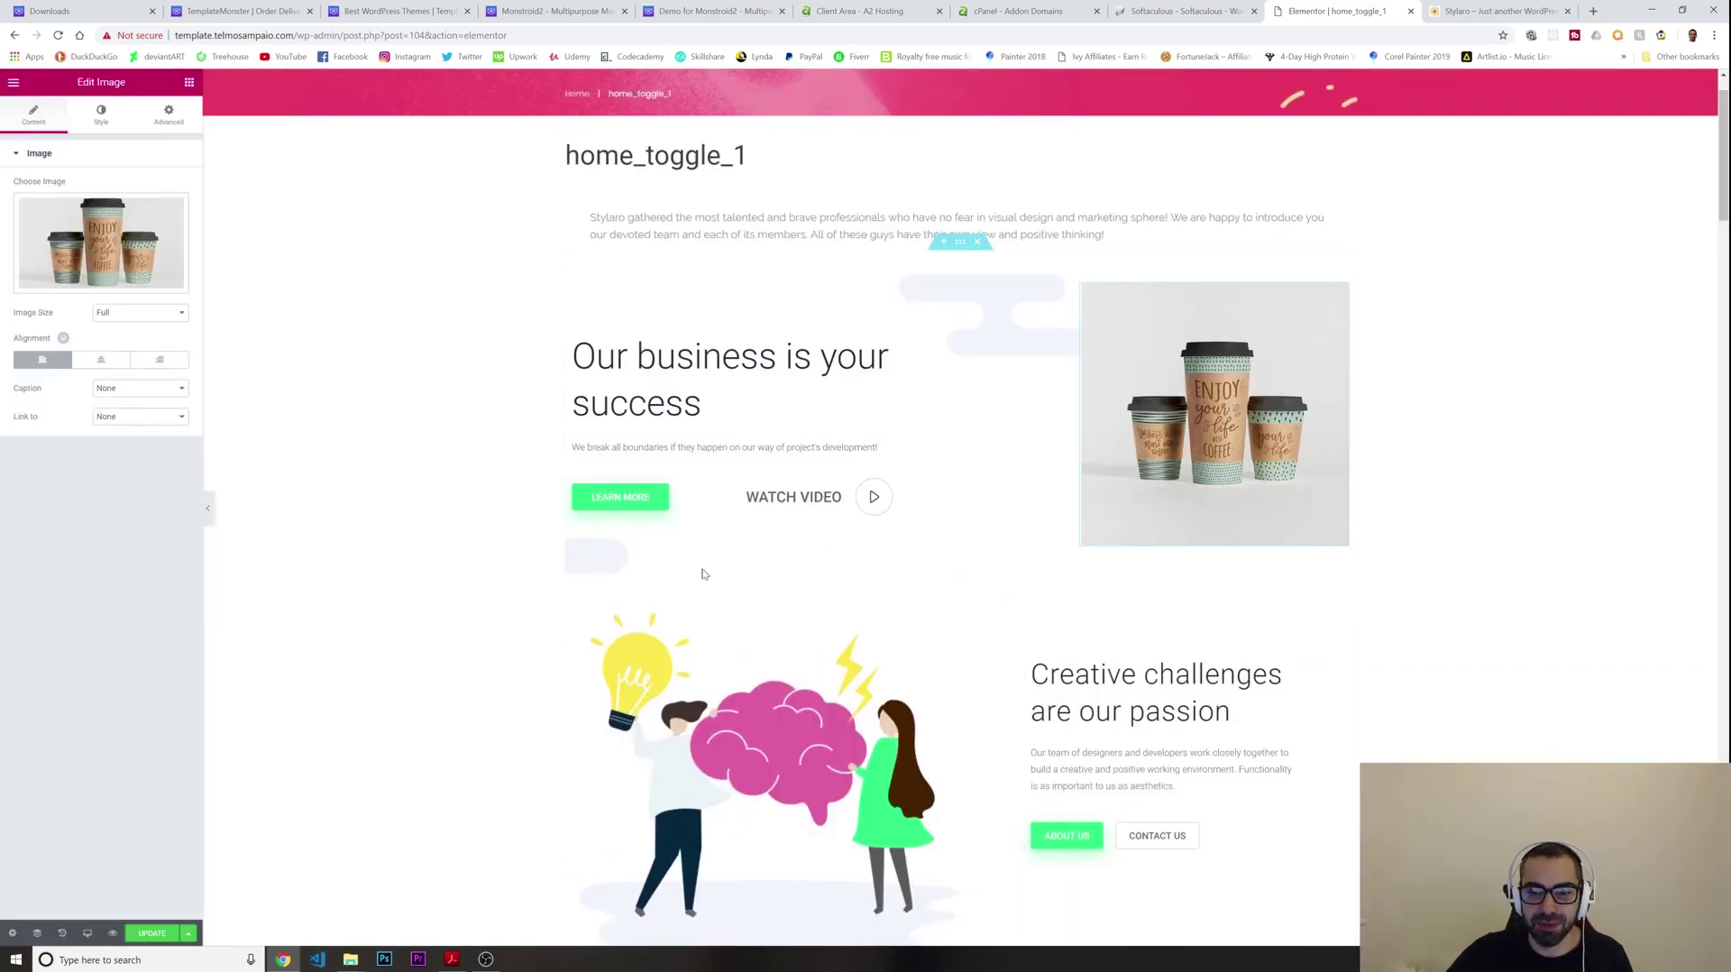
{"action": "scroll", "coordinate": [704, 575], "scroll_direction": "down", "scroll_amount": 2}
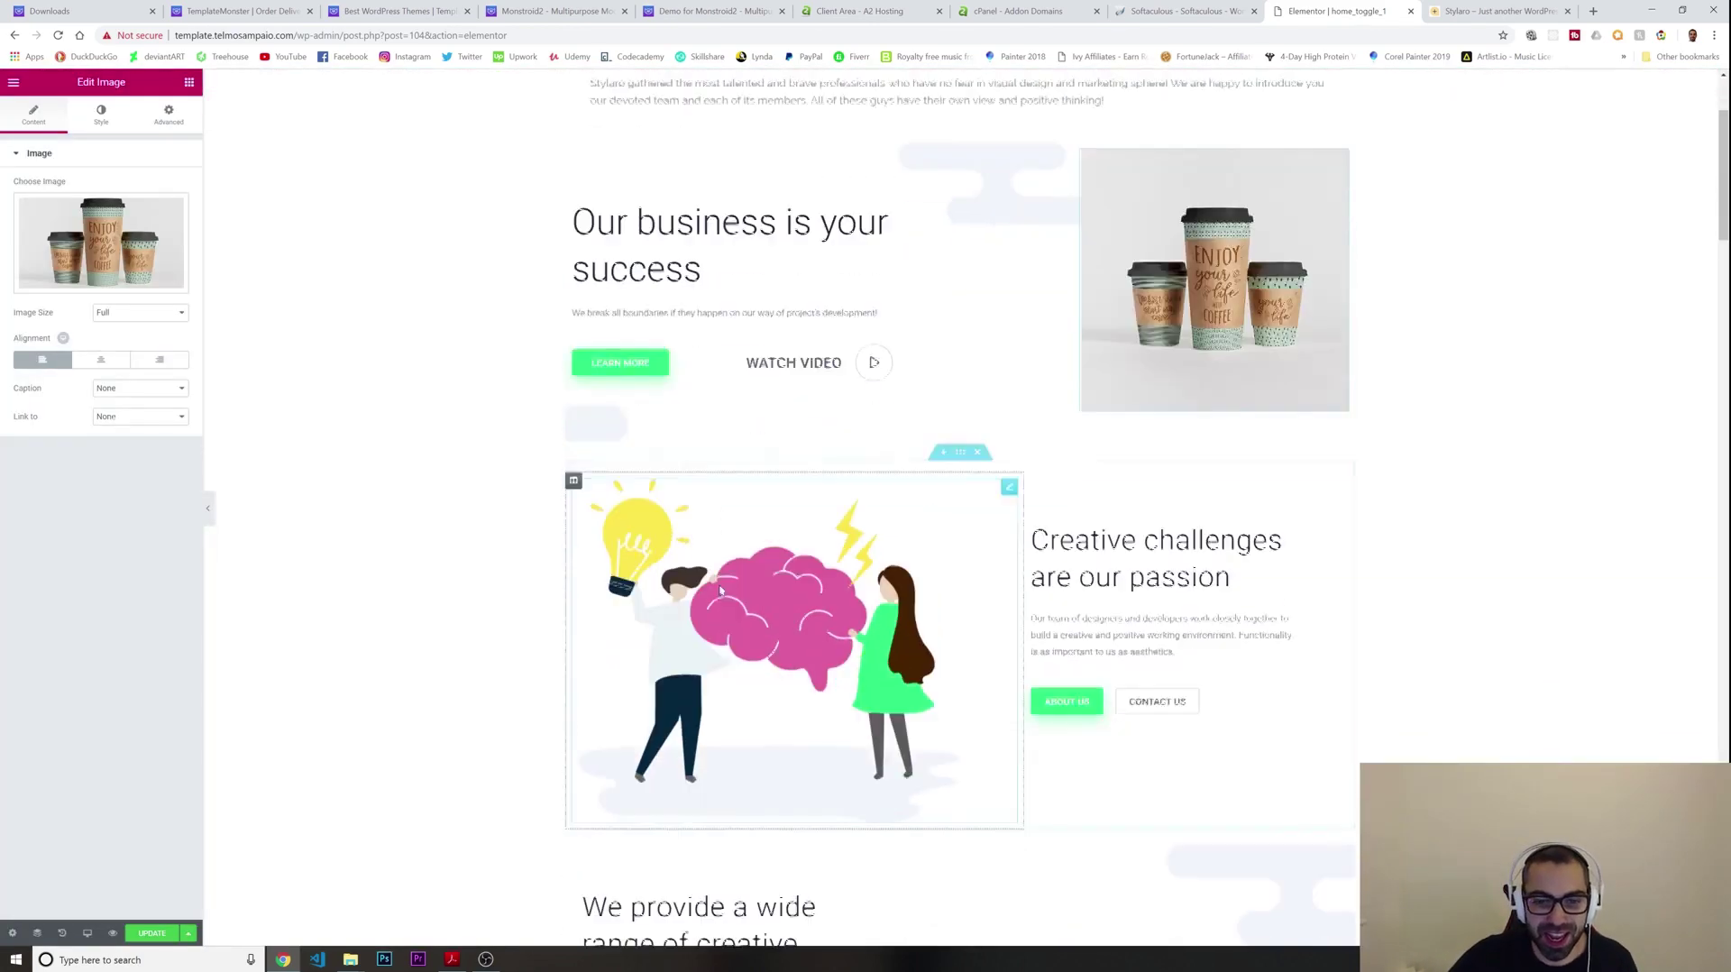
Give the LEARN MORE button a purple background and clear its border colour
{"action": "left_click", "coordinate": [621, 370]}
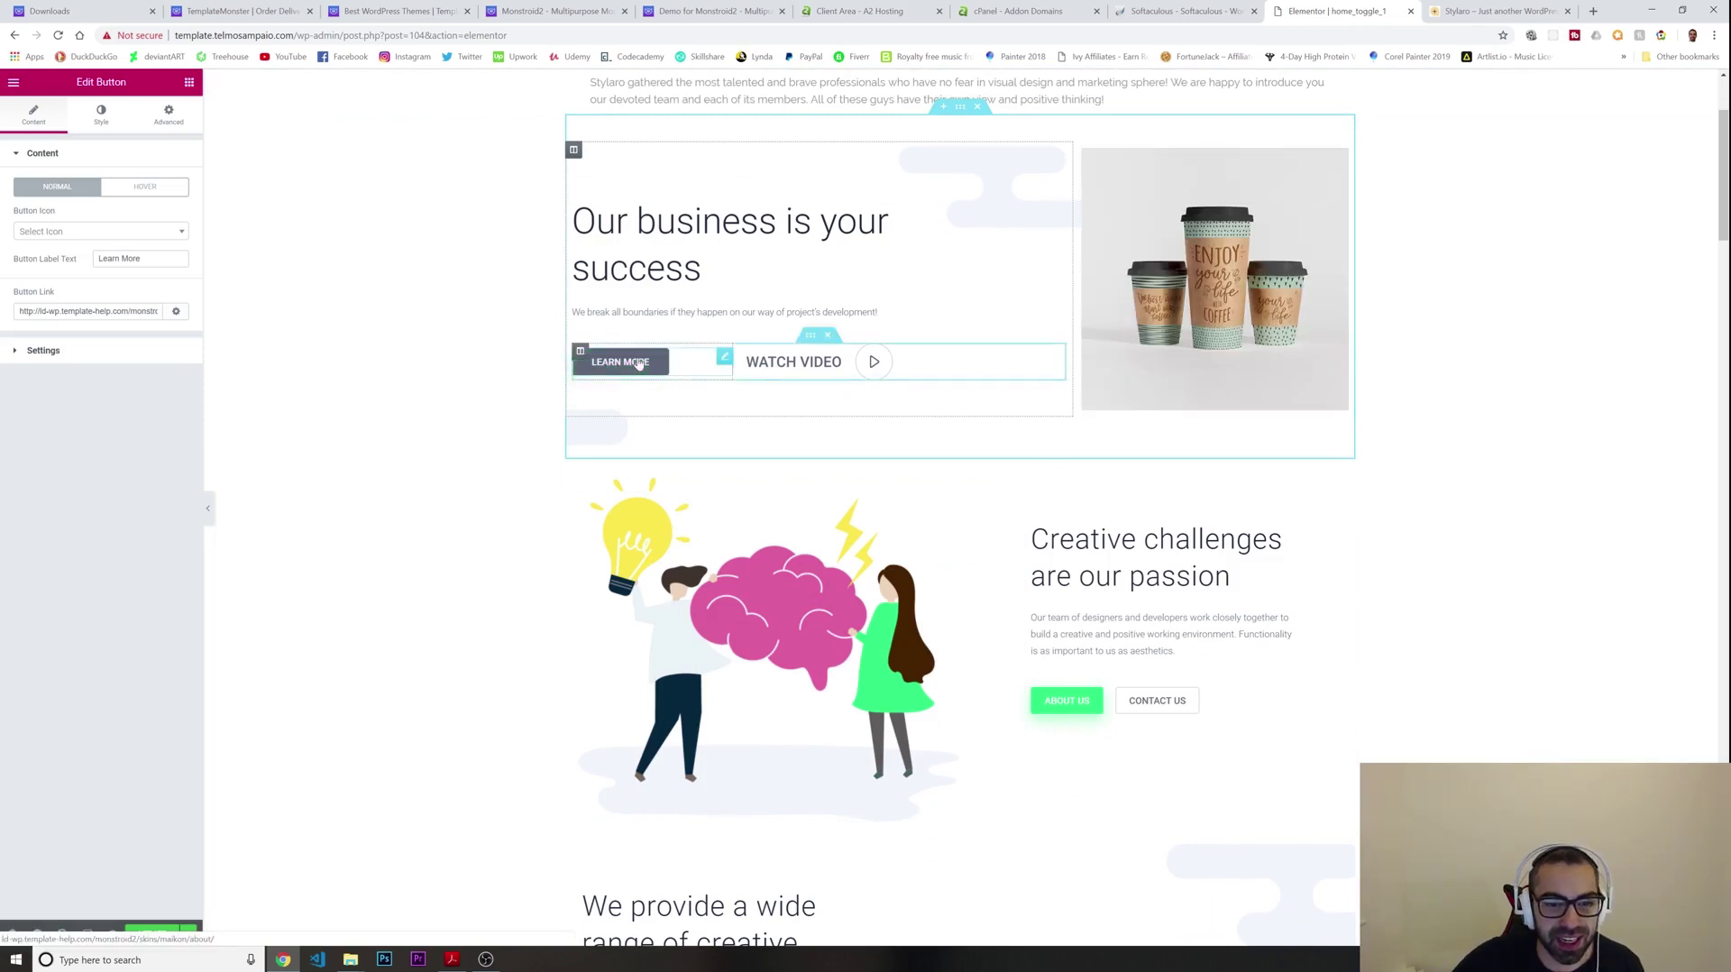
{"action": "left_click", "coordinate": [104, 118]}
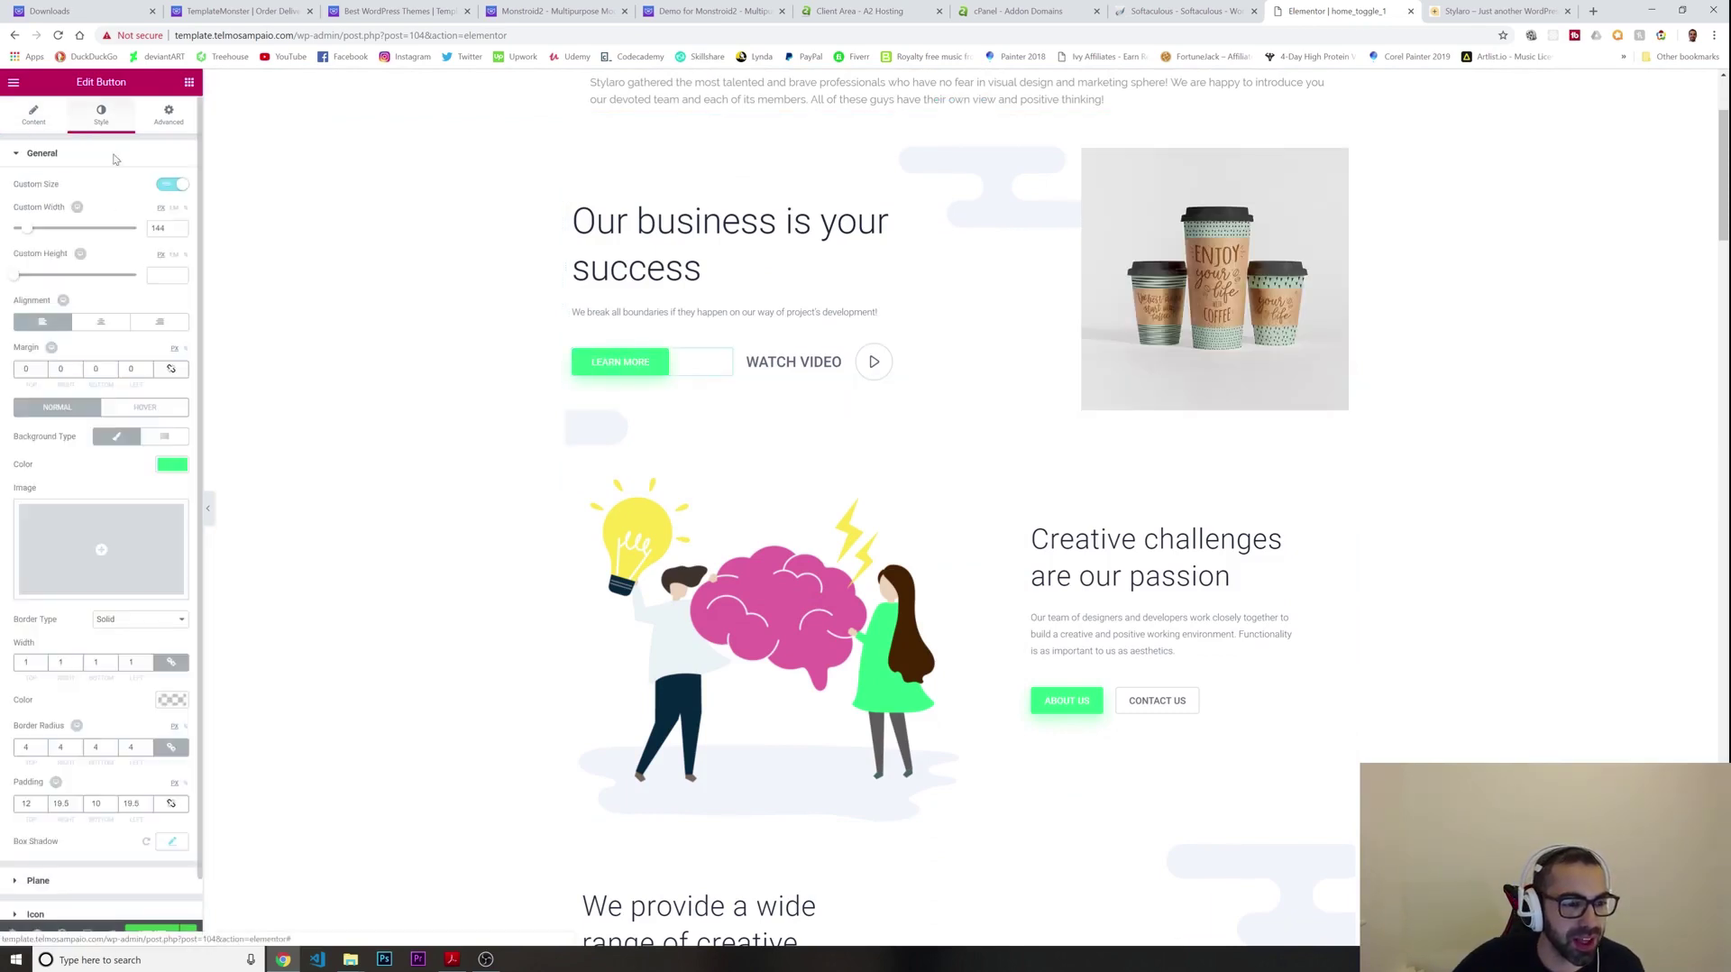
{"action": "left_click", "coordinate": [179, 471]}
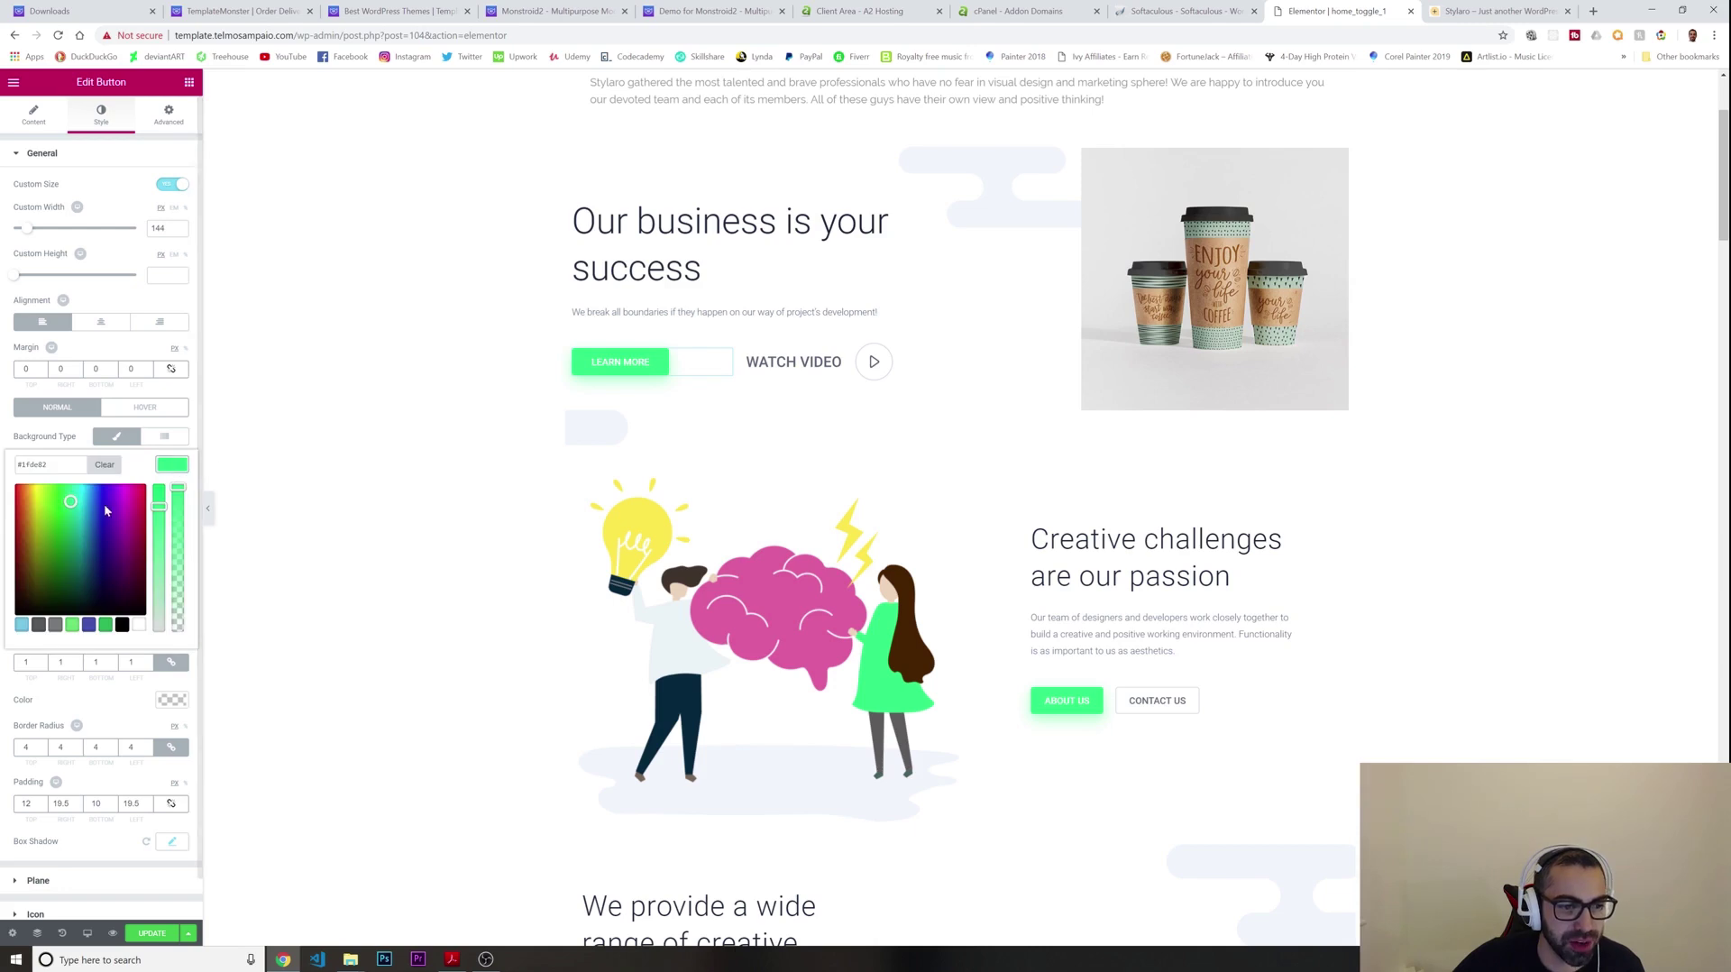
{"action": "mouse_move", "coordinate": [104, 503]}
{"action": "left_mouse_down"}
{"action": "mouse_move", "coordinate": [110, 518]}
{"action": "mouse_move", "coordinate": [127, 498]}
{"action": "left_mouse_up"}
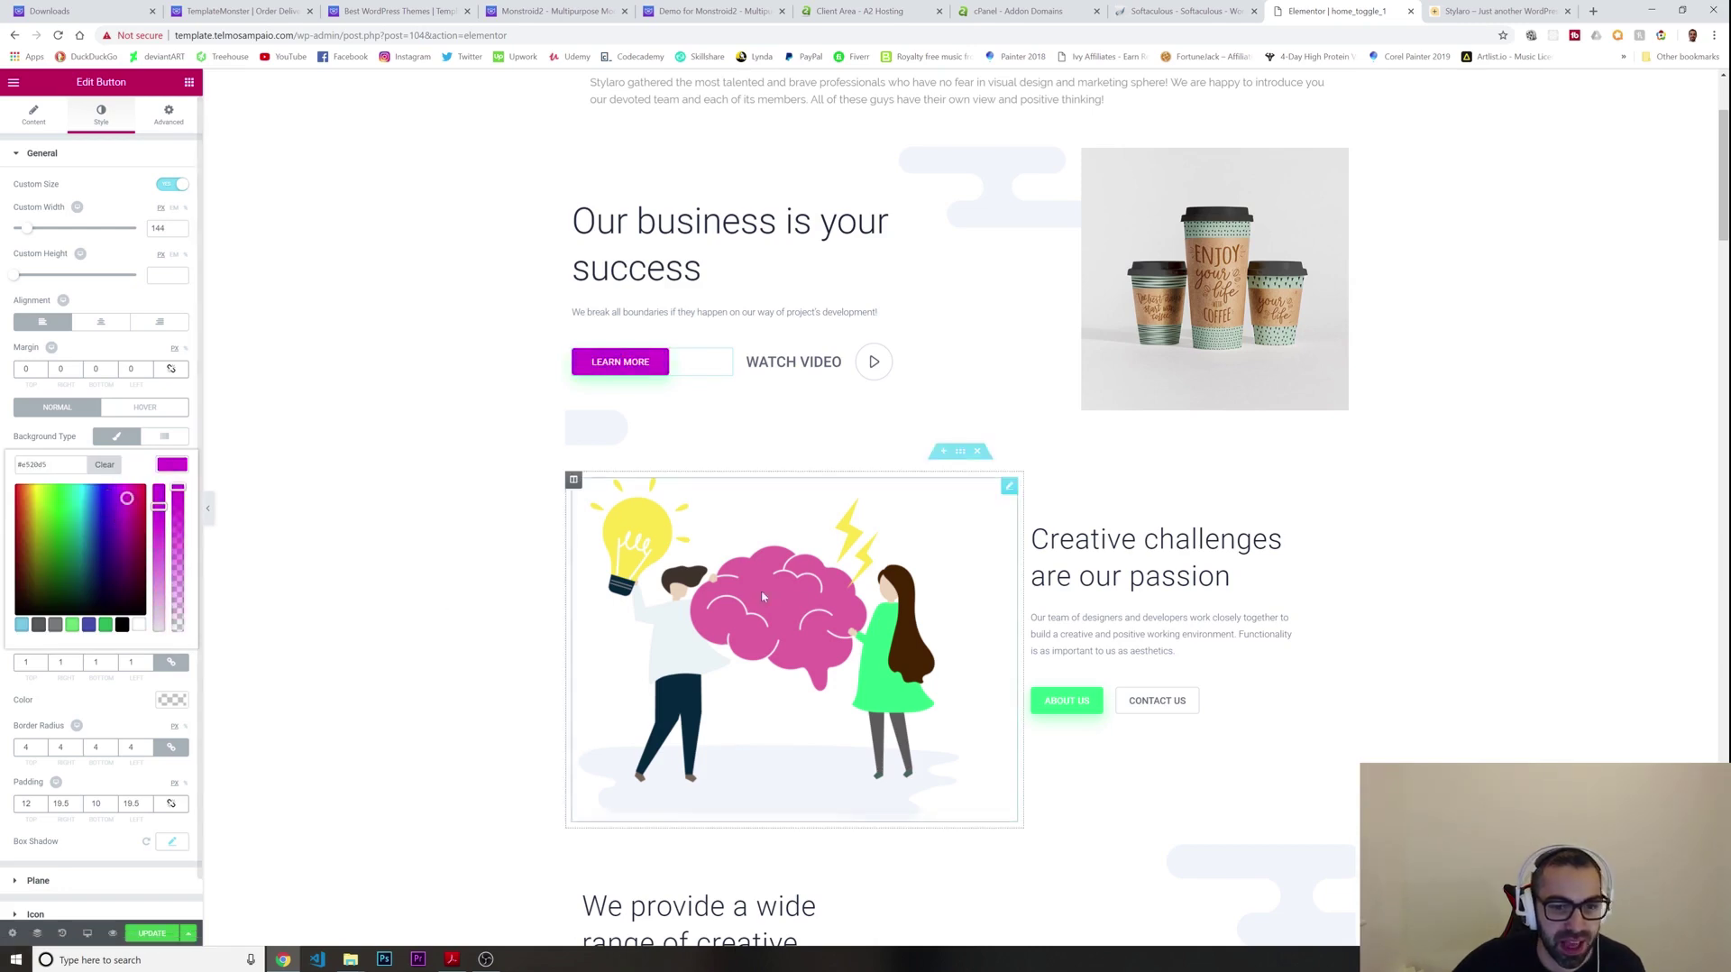
{"action": "scroll", "coordinate": [64, 690], "scroll_direction": "down", "scroll_amount": 1}
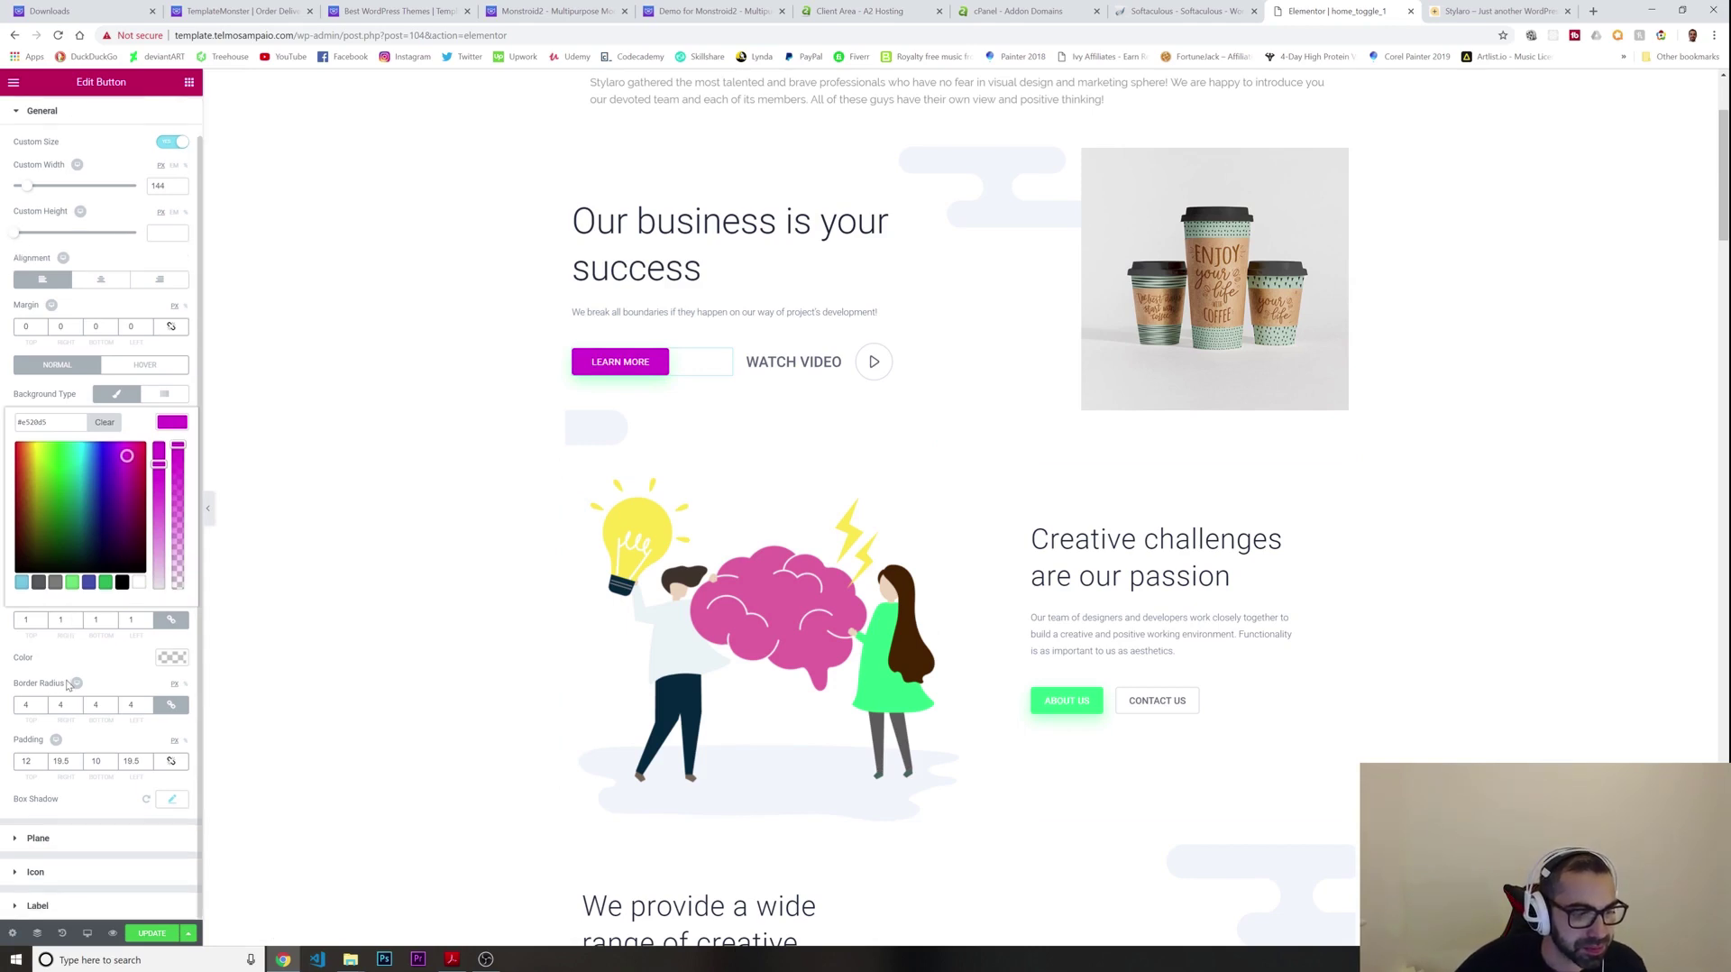
{"action": "left_click", "coordinate": [171, 657]}
{"action": "mouse_move", "coordinate": [32, 725]}
{"action": "left_mouse_down"}
{"action": "mouse_move", "coordinate": [90, 739]}
{"action": "mouse_move", "coordinate": [104, 769]}
{"action": "mouse_move", "coordinate": [76, 773]}
{"action": "left_mouse_up"}
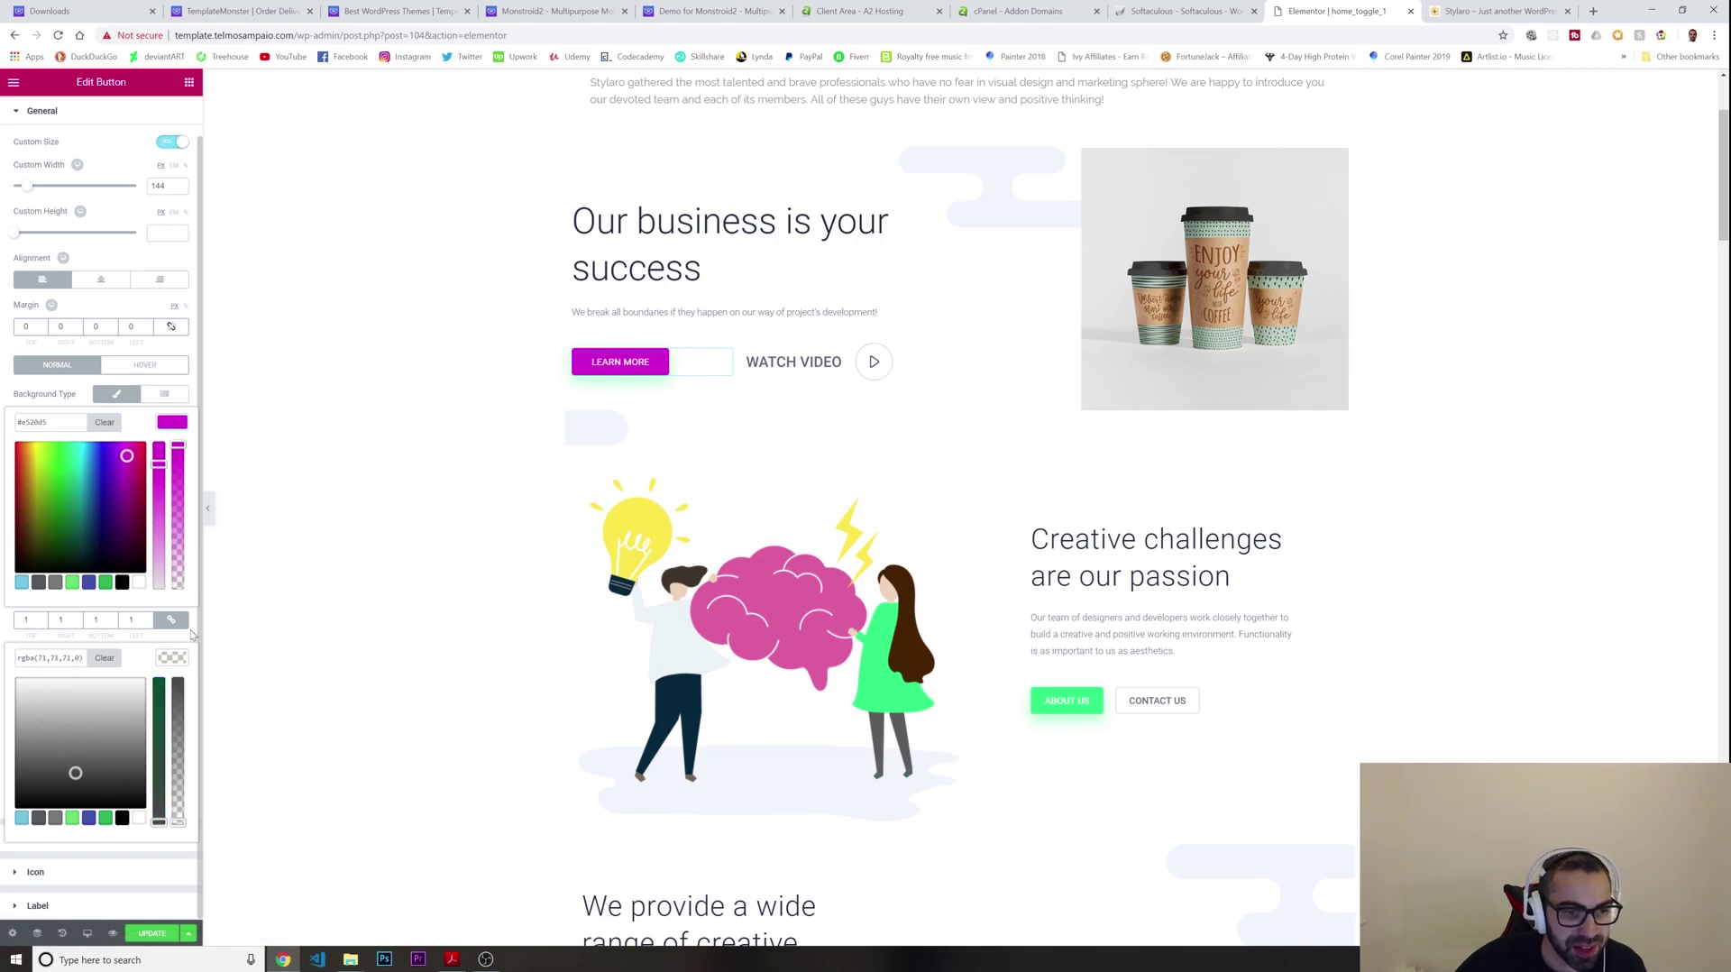
{"action": "left_click", "coordinate": [110, 660]}
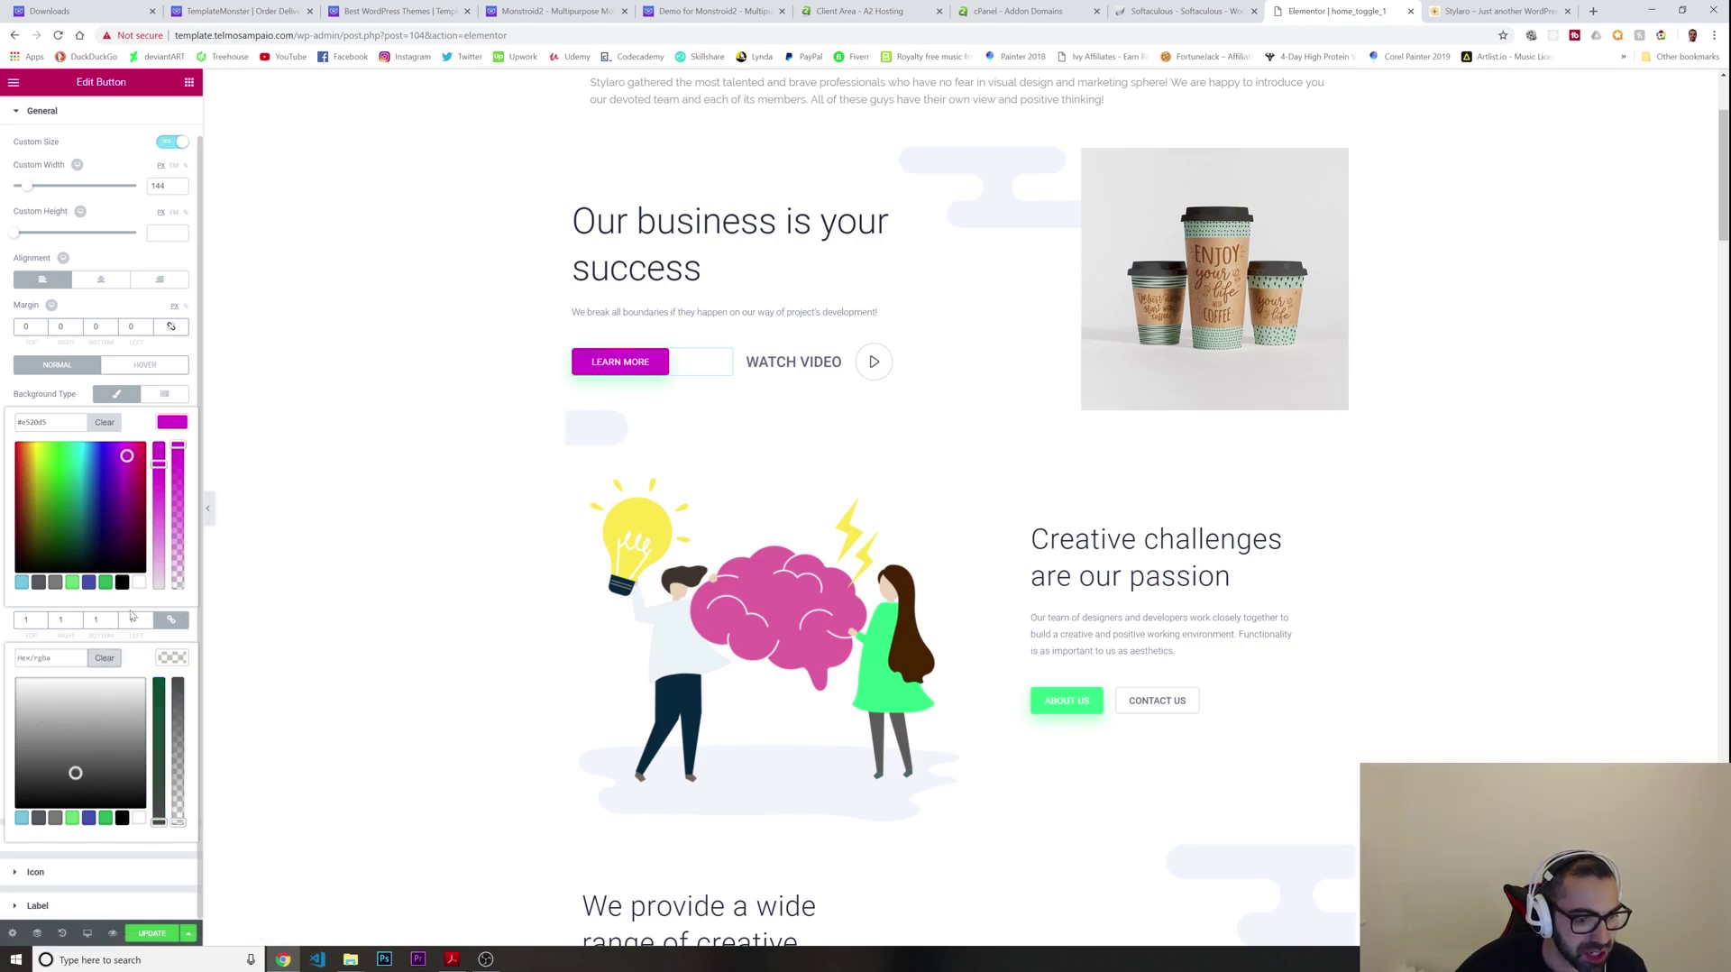
{"action": "left_click", "coordinate": [172, 659]}
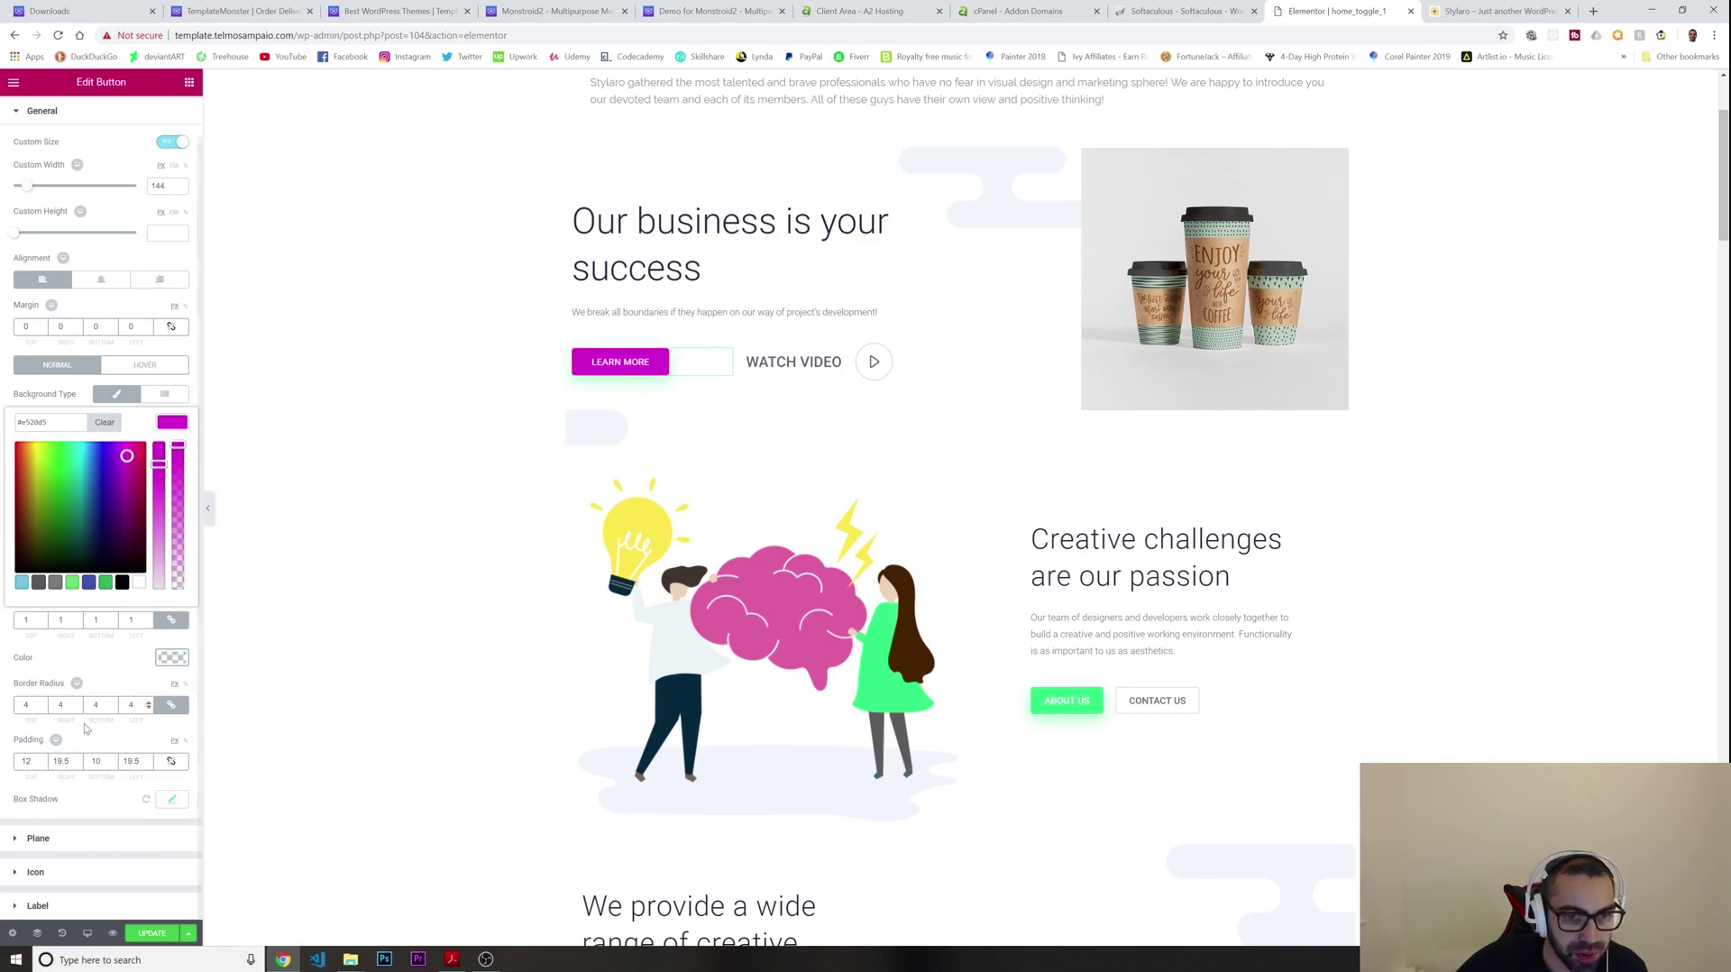
Look through the button's icon style and Advanced responsive visibility settings
{"action": "left_click", "coordinate": [49, 875]}
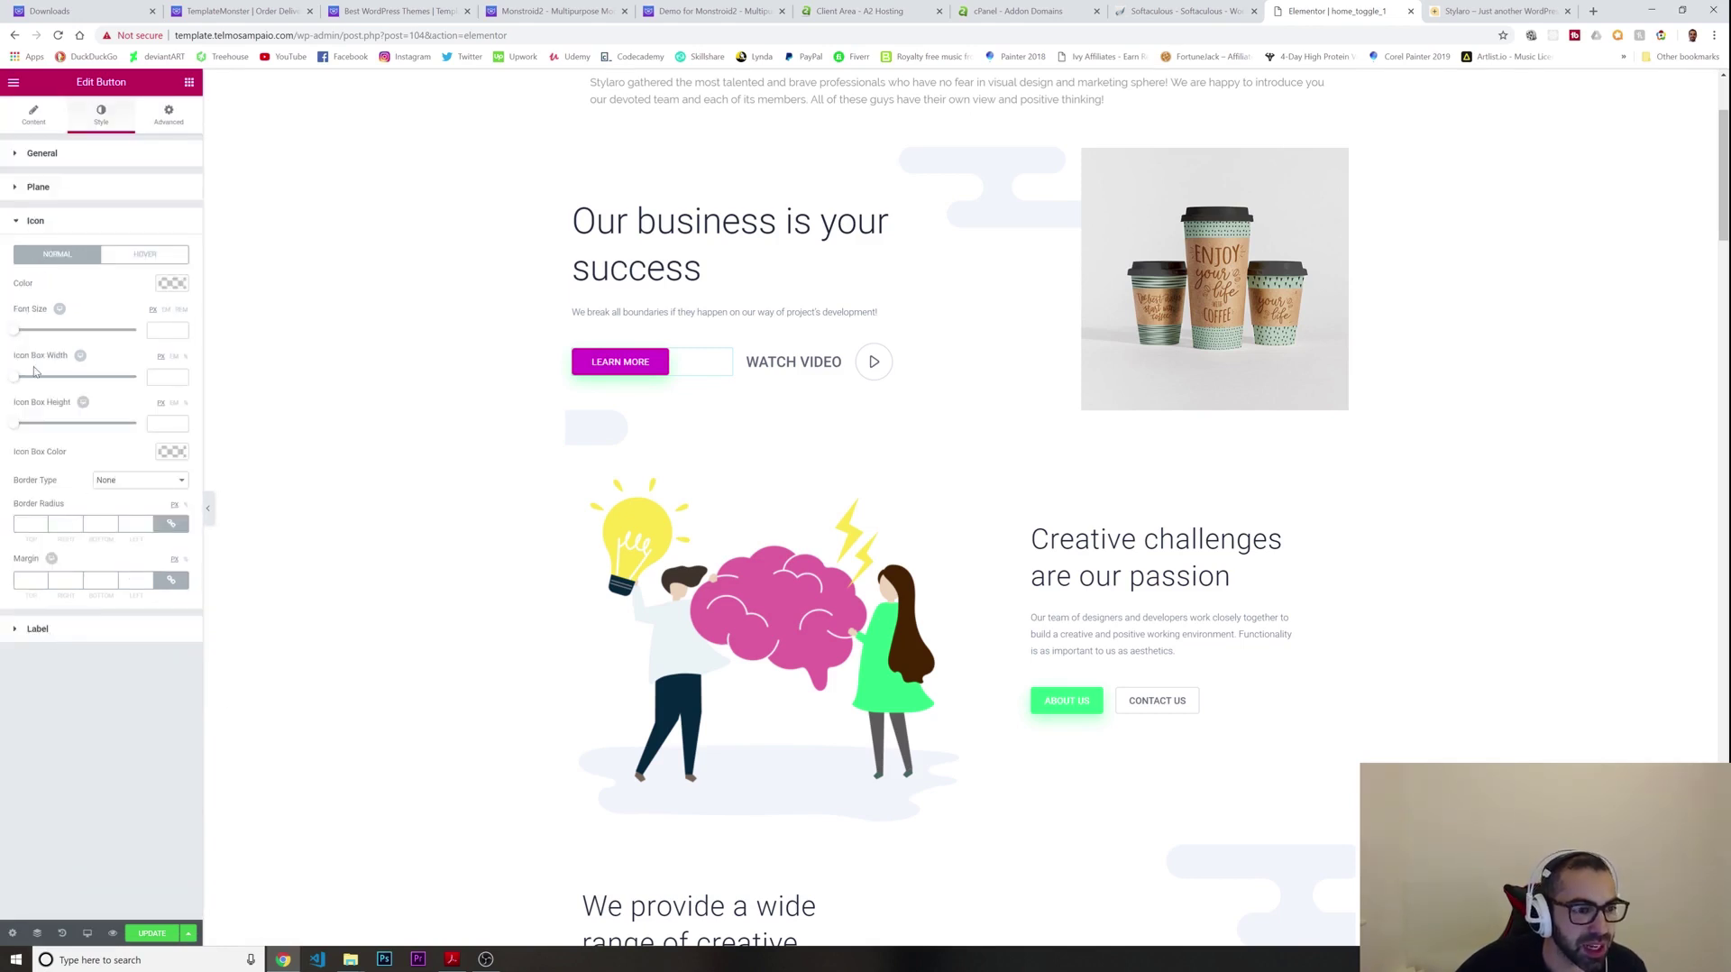
{"action": "left_click", "coordinate": [54, 221]}
{"action": "left_click", "coordinate": [76, 160]}
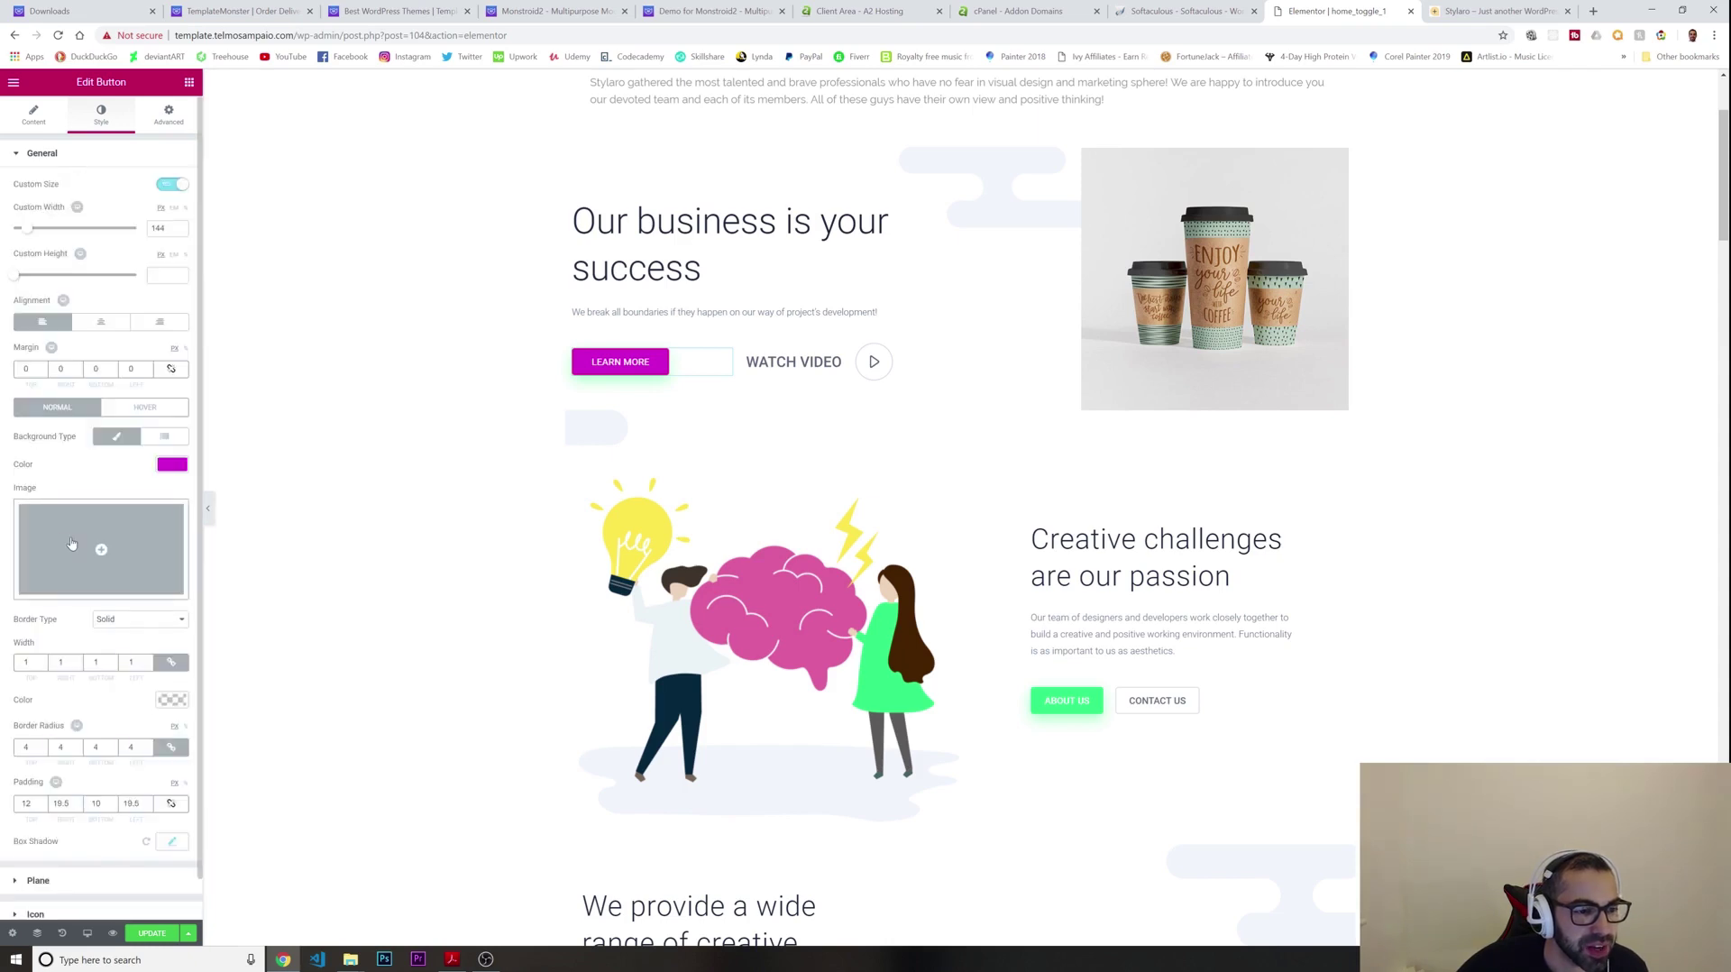
{"action": "scroll", "coordinate": [445, 437], "scroll_direction": "up", "scroll_amount": 1}
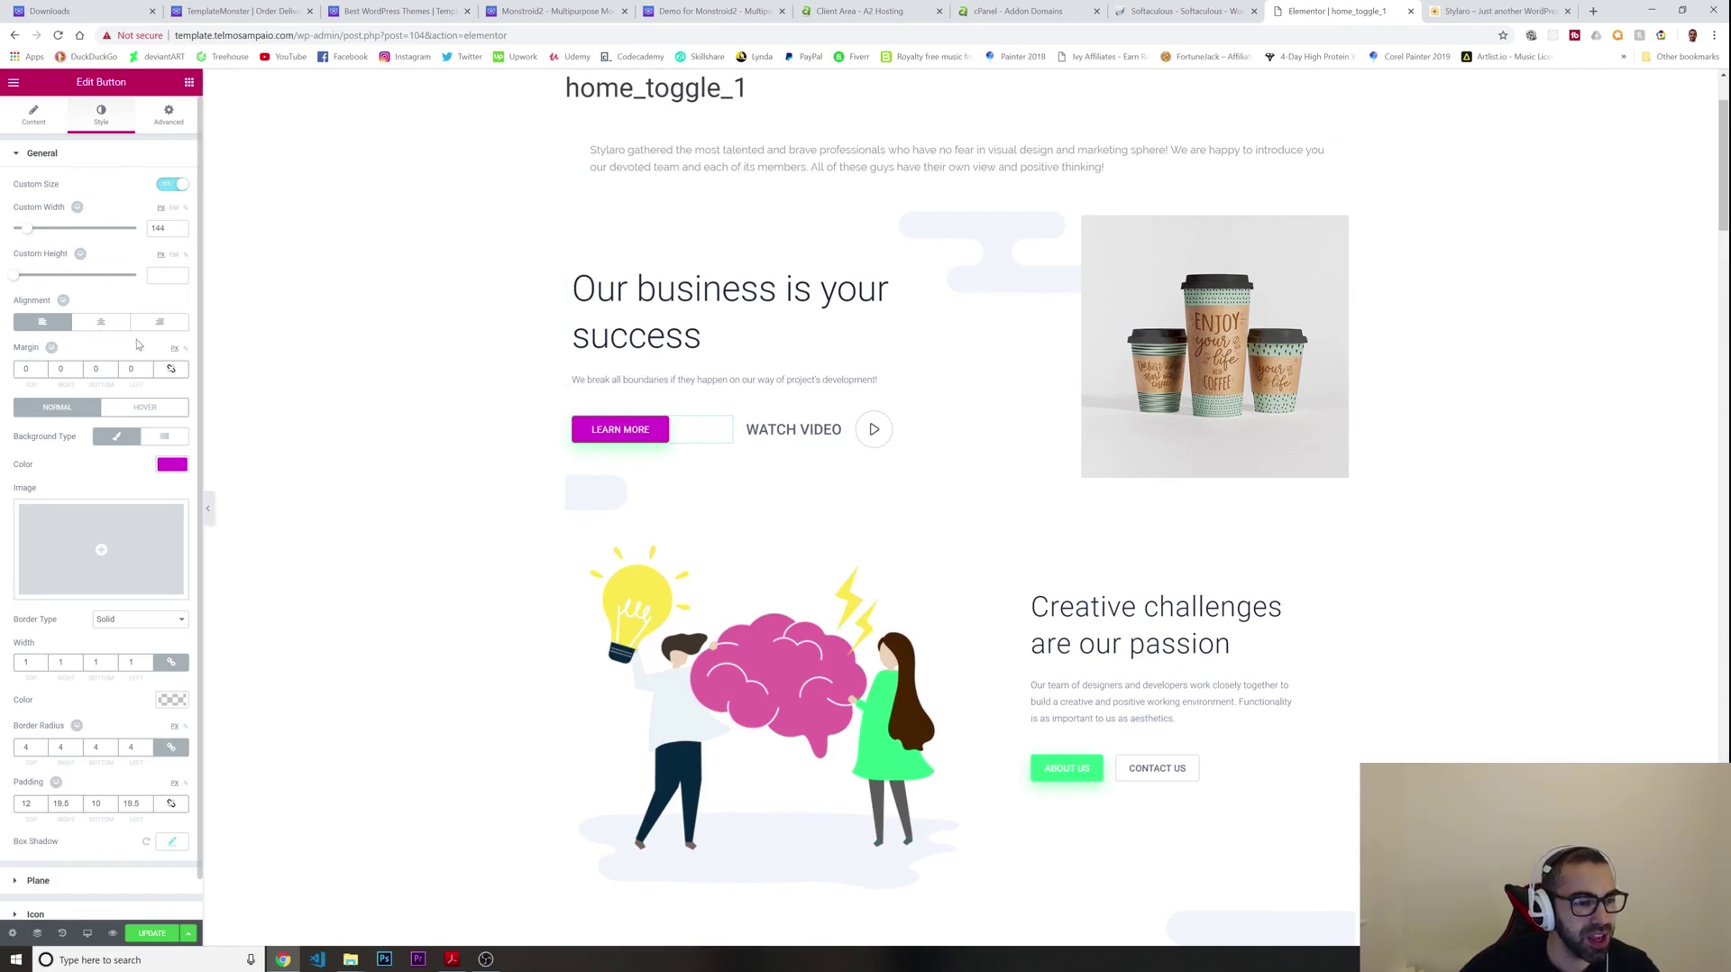
{"action": "scroll", "coordinate": [75, 464], "scroll_direction": "down", "scroll_amount": 1}
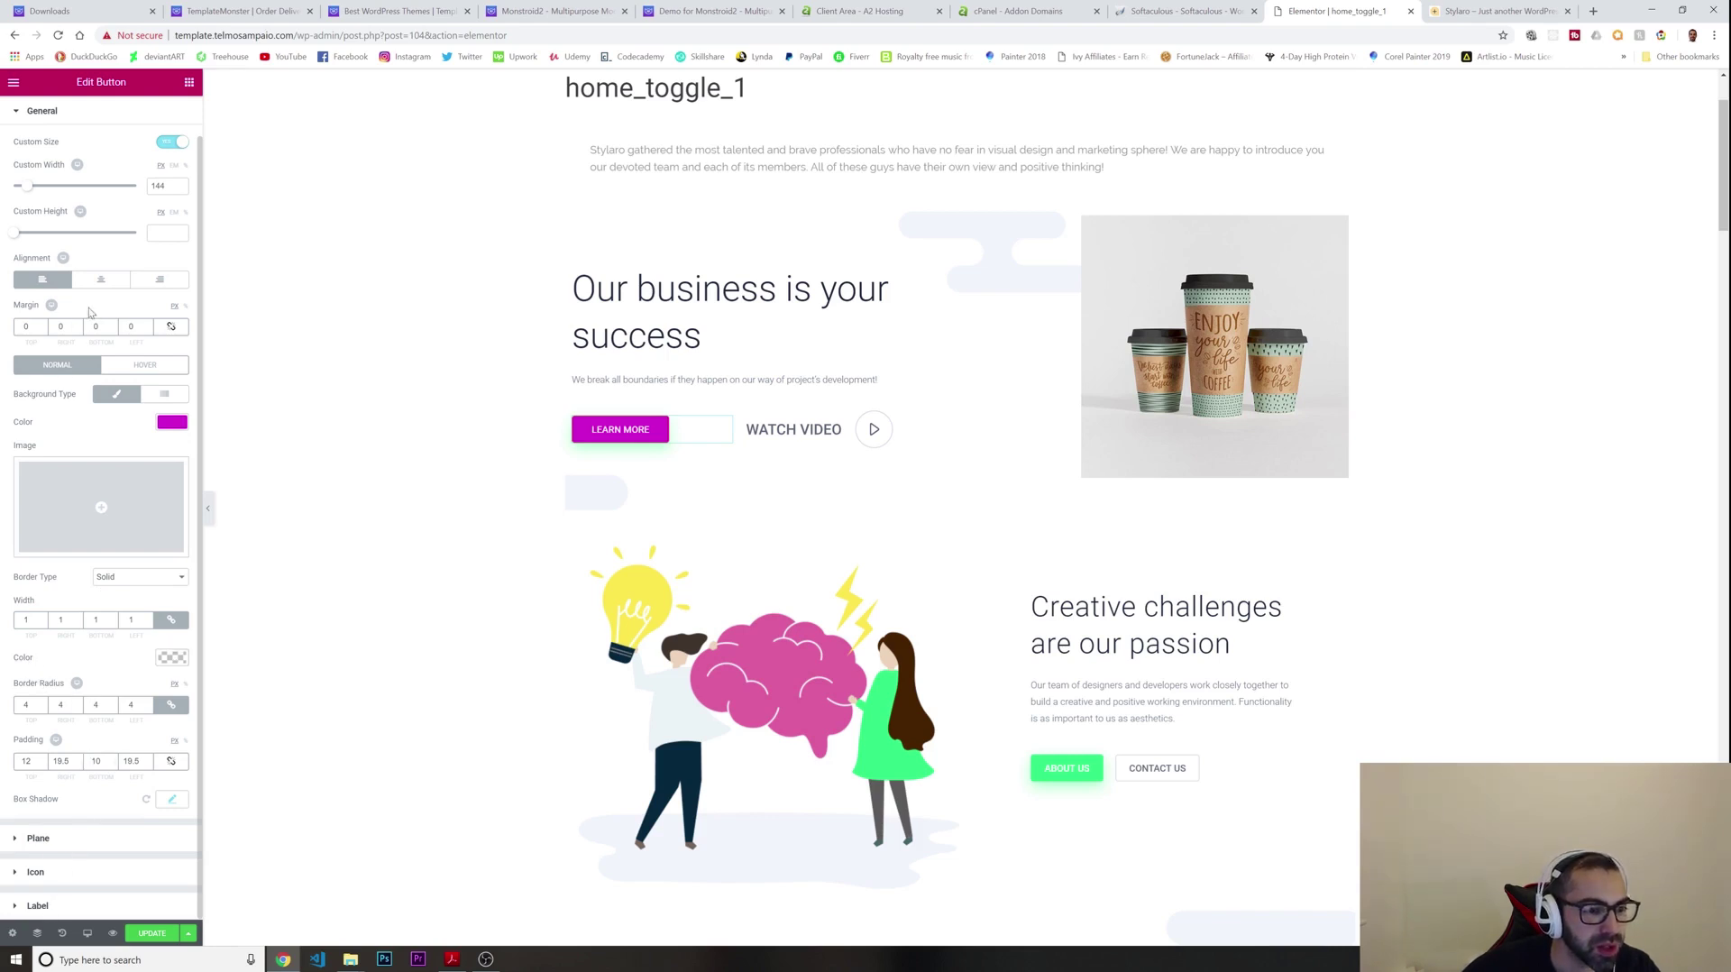
{"action": "scroll", "coordinate": [54, 248], "scroll_direction": "up", "scroll_amount": 2}
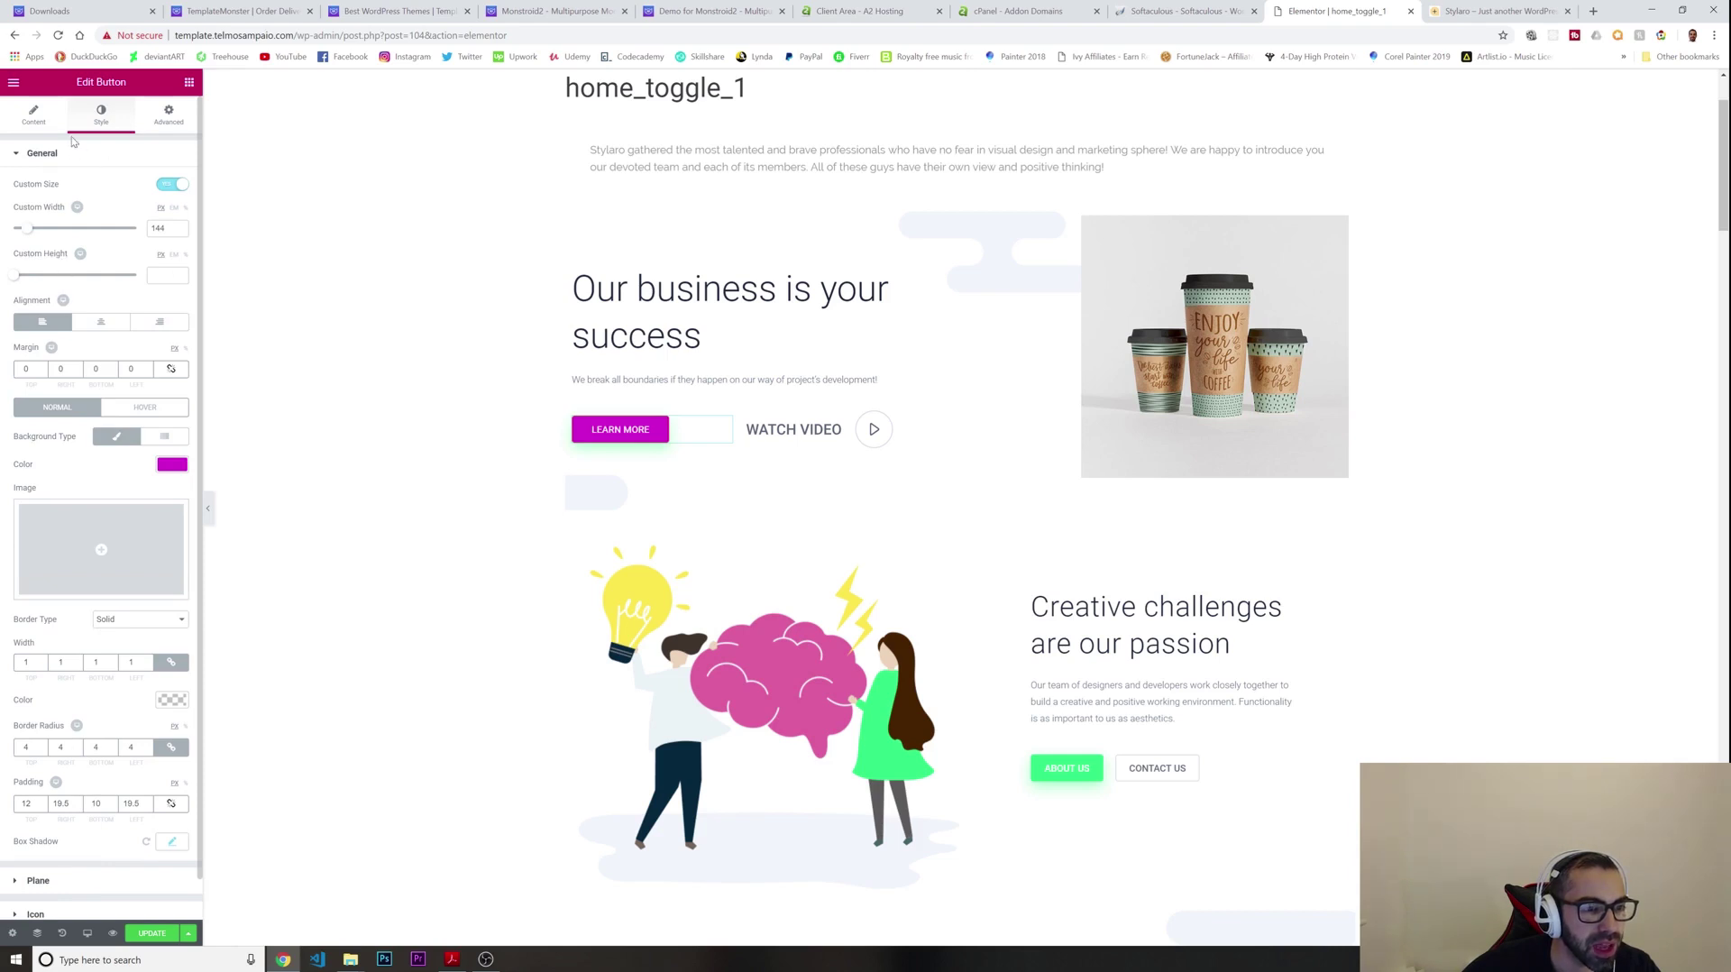
{"action": "left_click", "coordinate": [173, 122]}
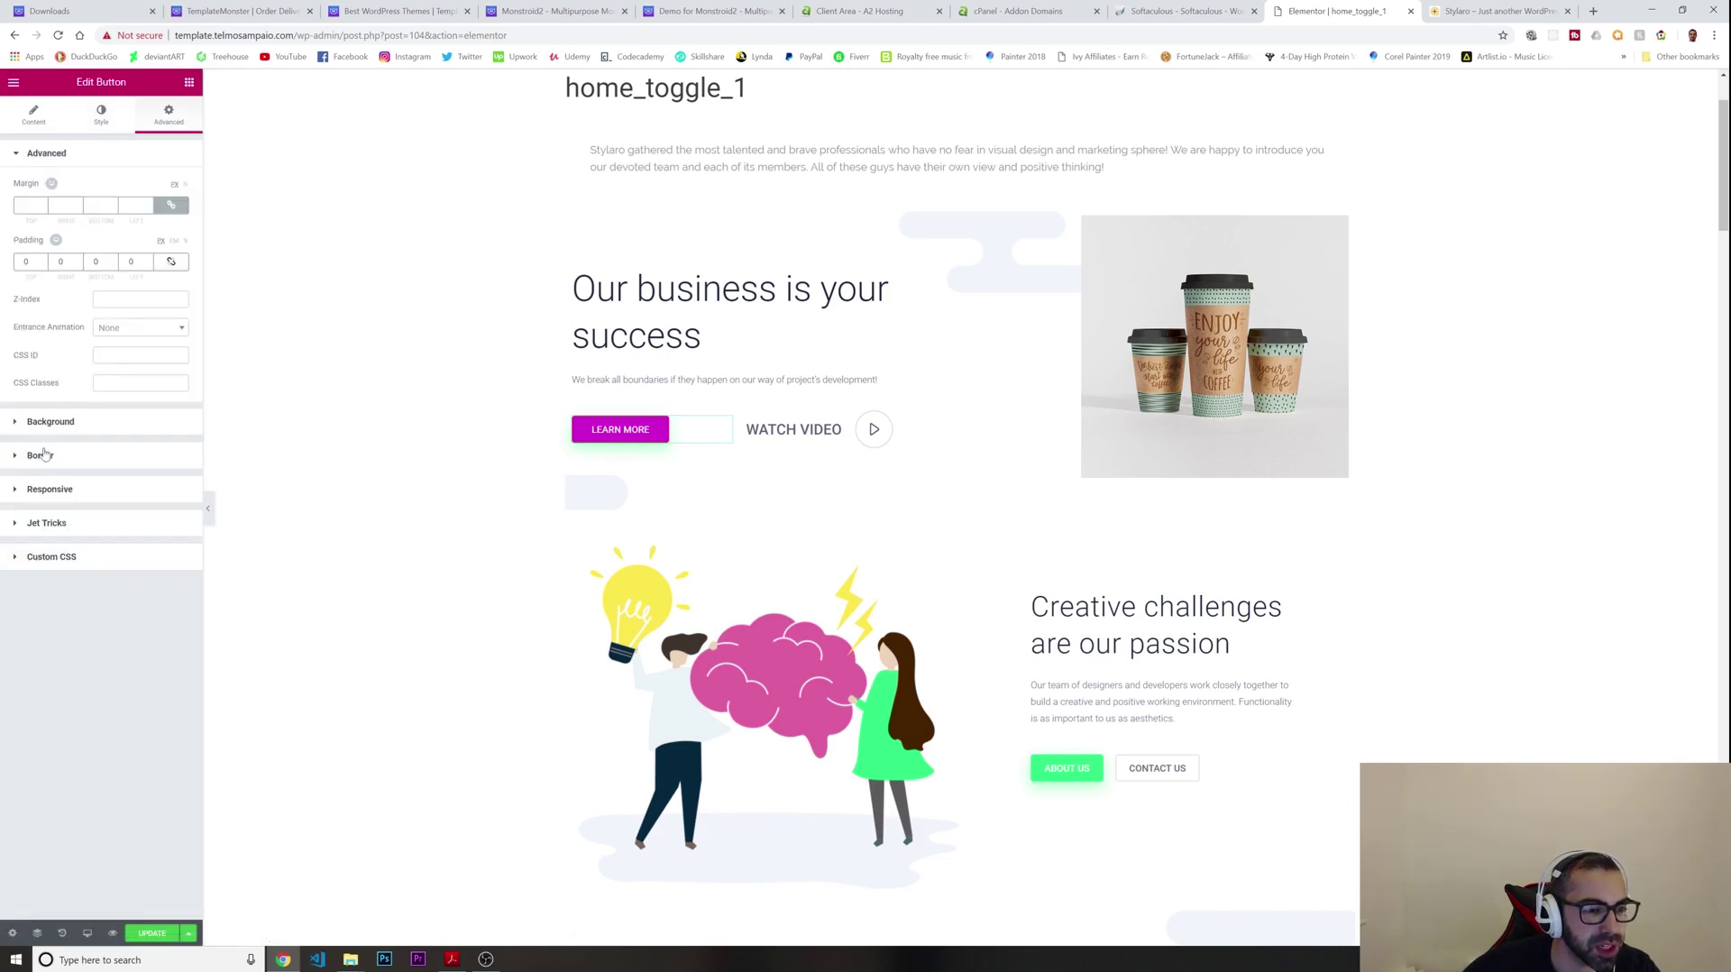
{"action": "left_click", "coordinate": [49, 489]}
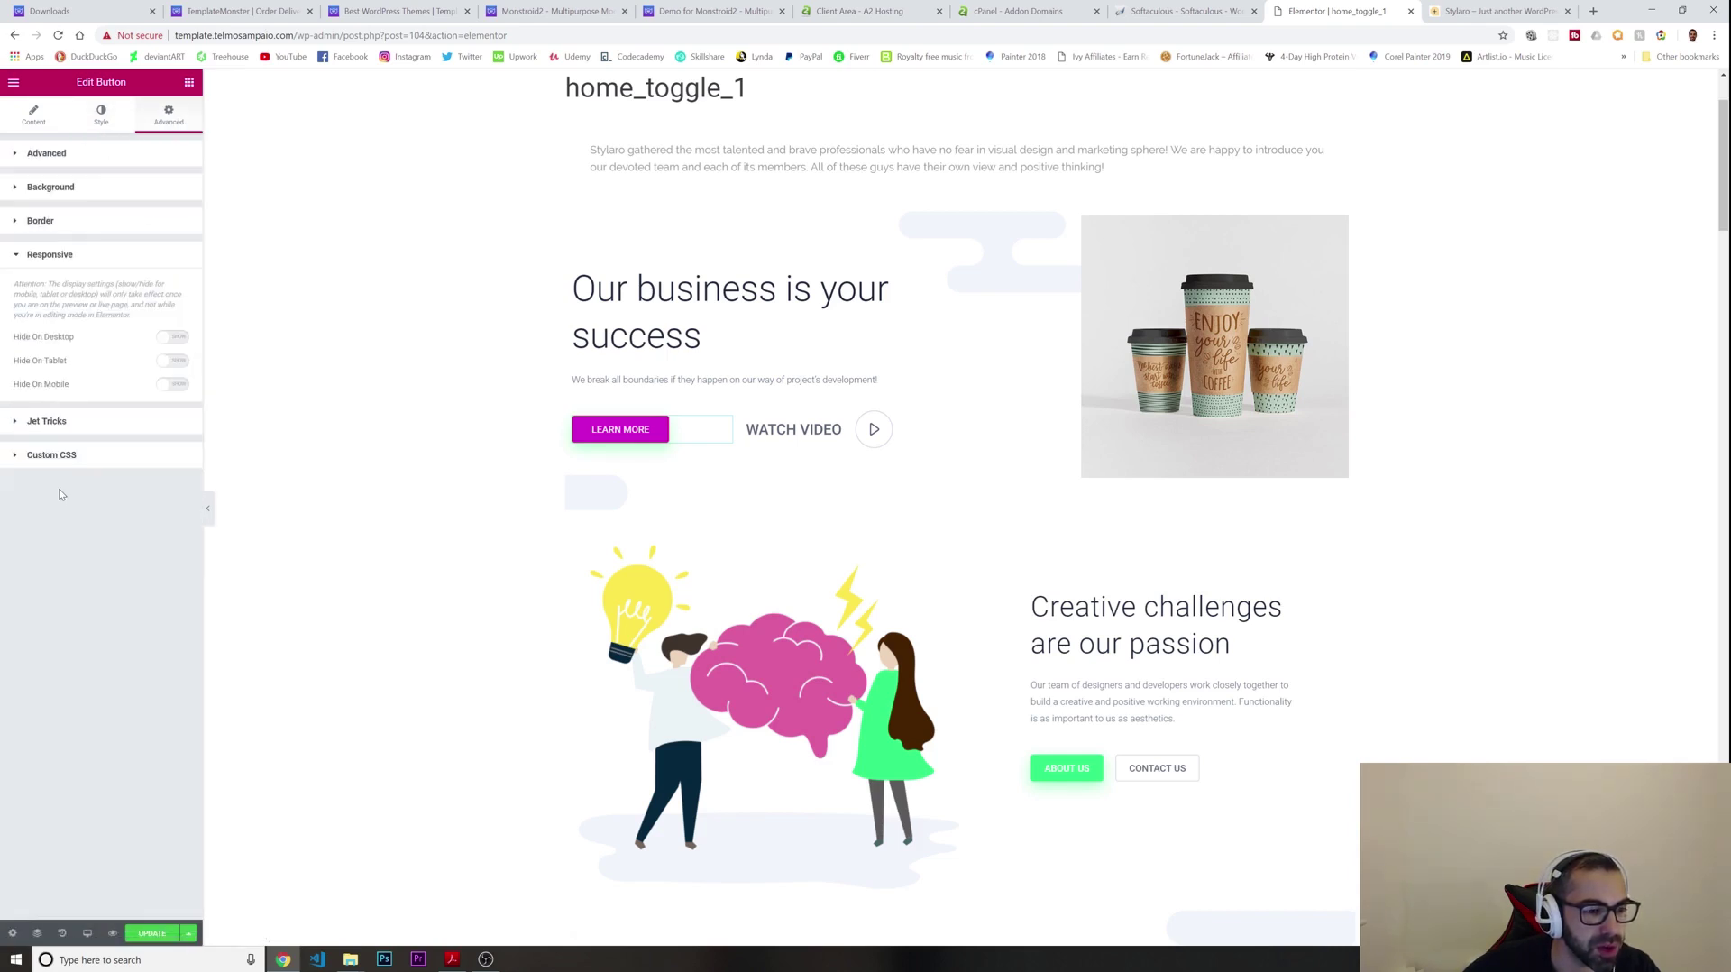
{"action": "left_click", "coordinate": [103, 114]}
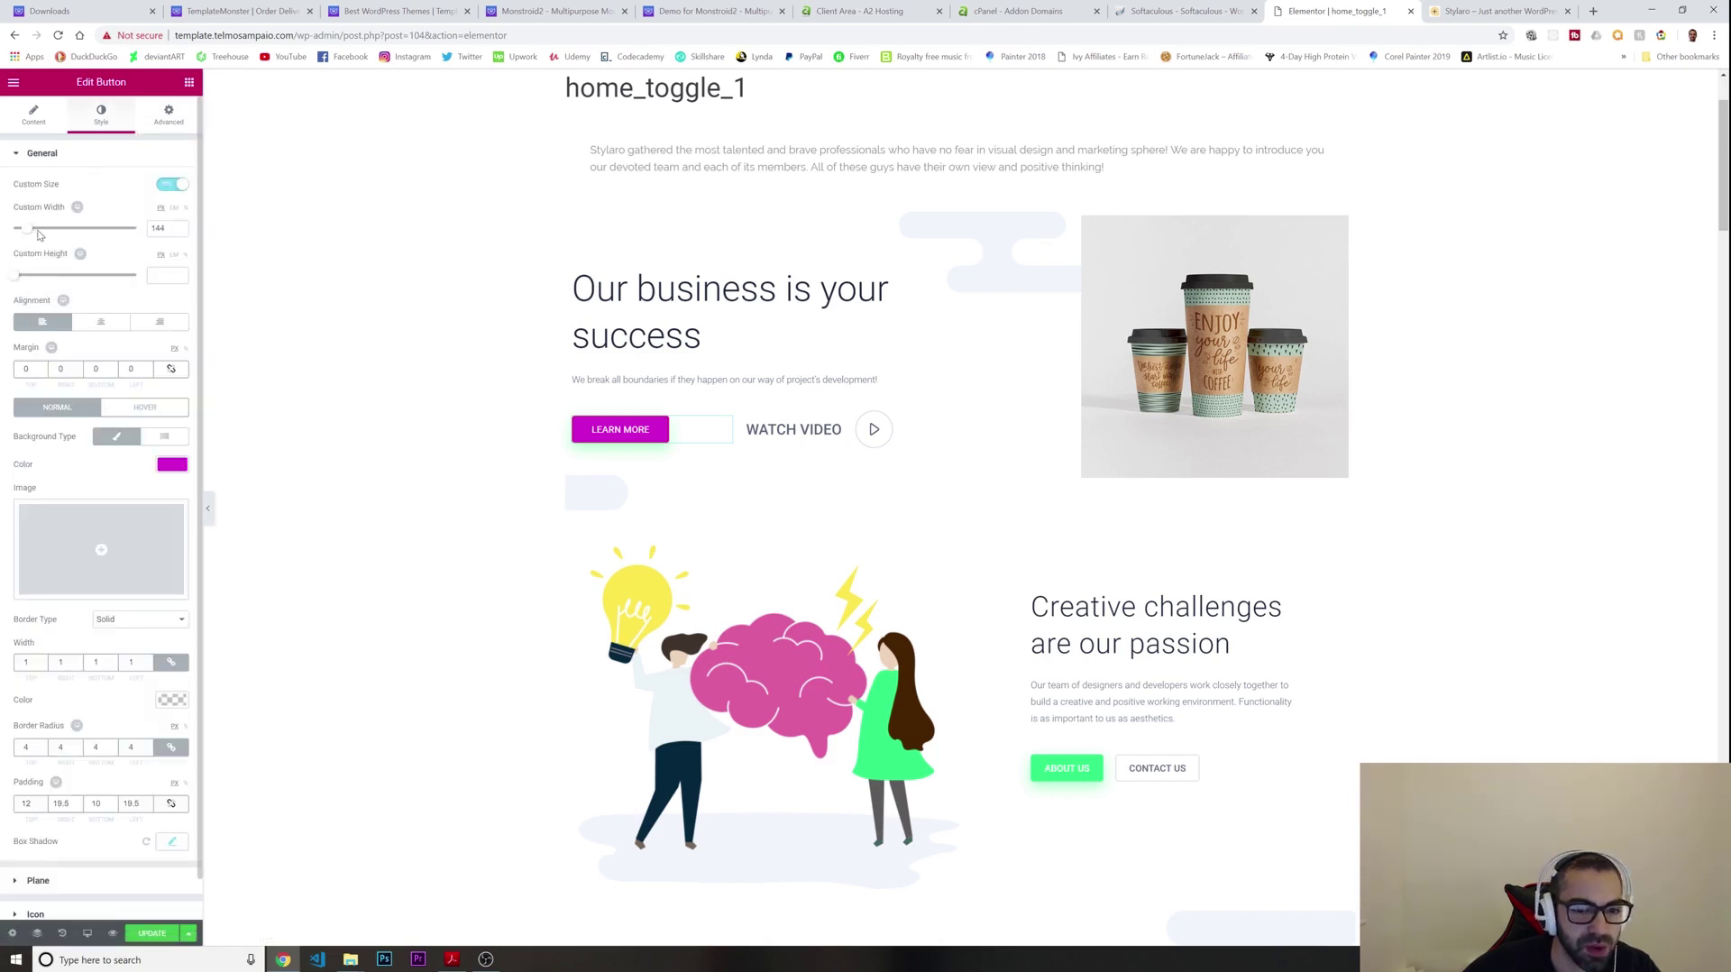
Set the button's custom width to 207 and height to 32, keeping it left-aligned
{"action": "left_click_drag", "start_coordinate": [46, 231], "coordinate": [17, 277]}
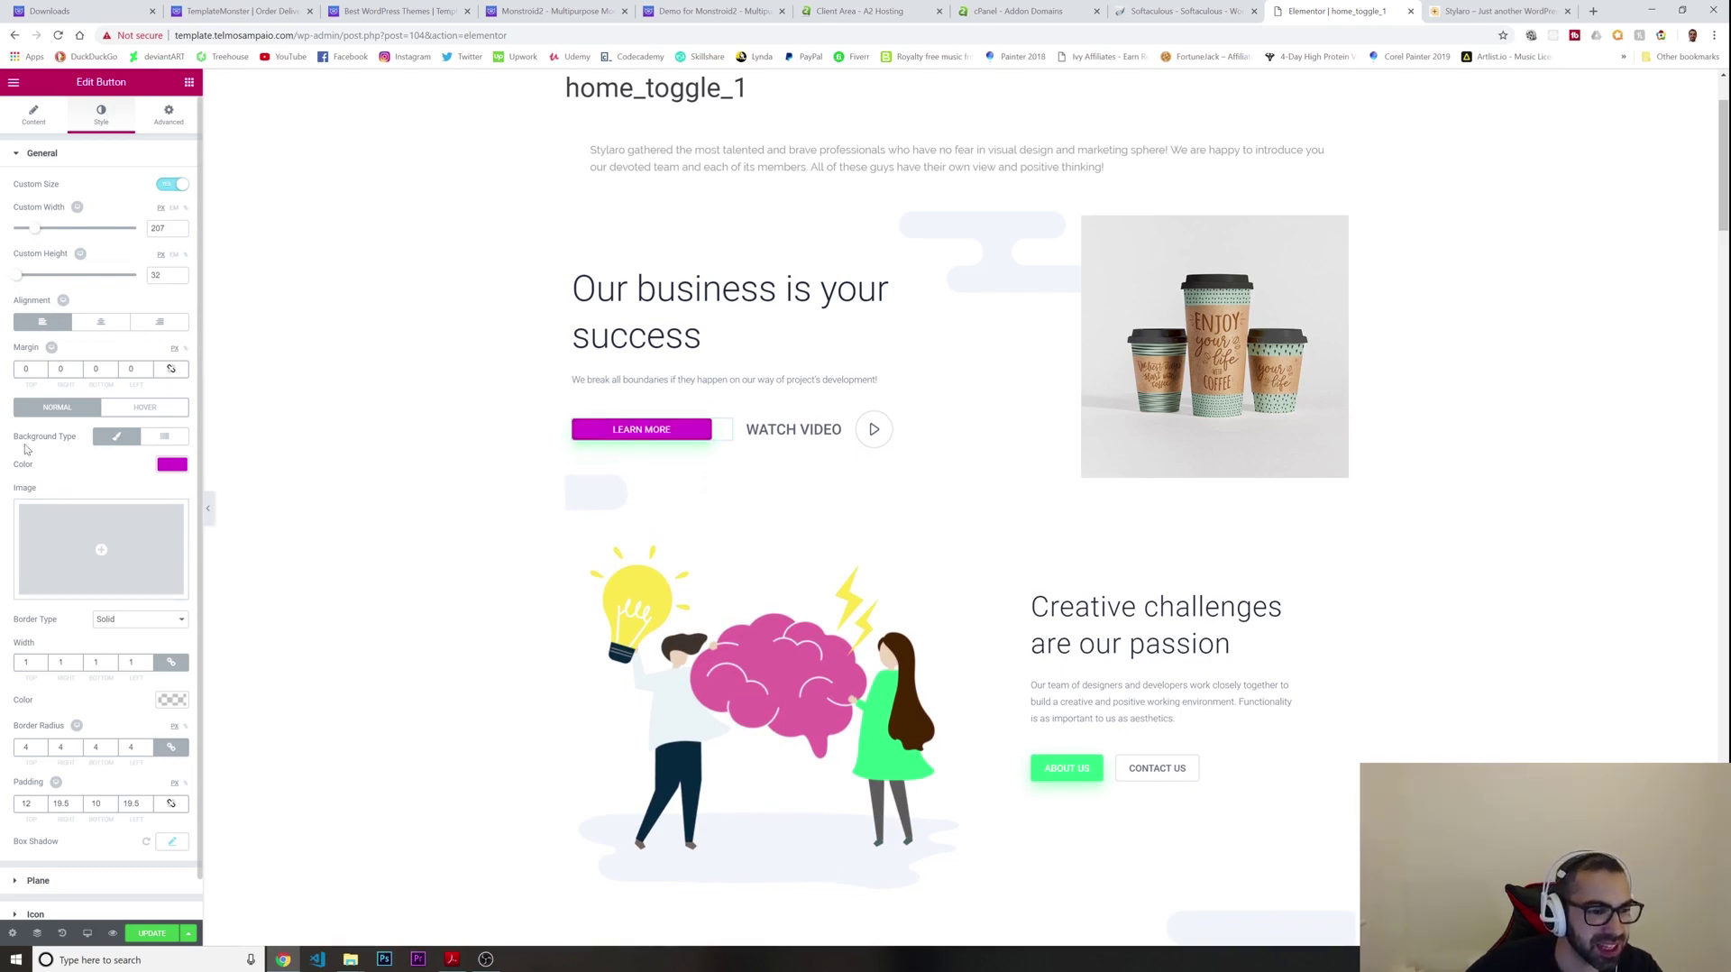
{"action": "scroll", "coordinate": [83, 596], "scroll_direction": "down", "scroll_amount": 1}
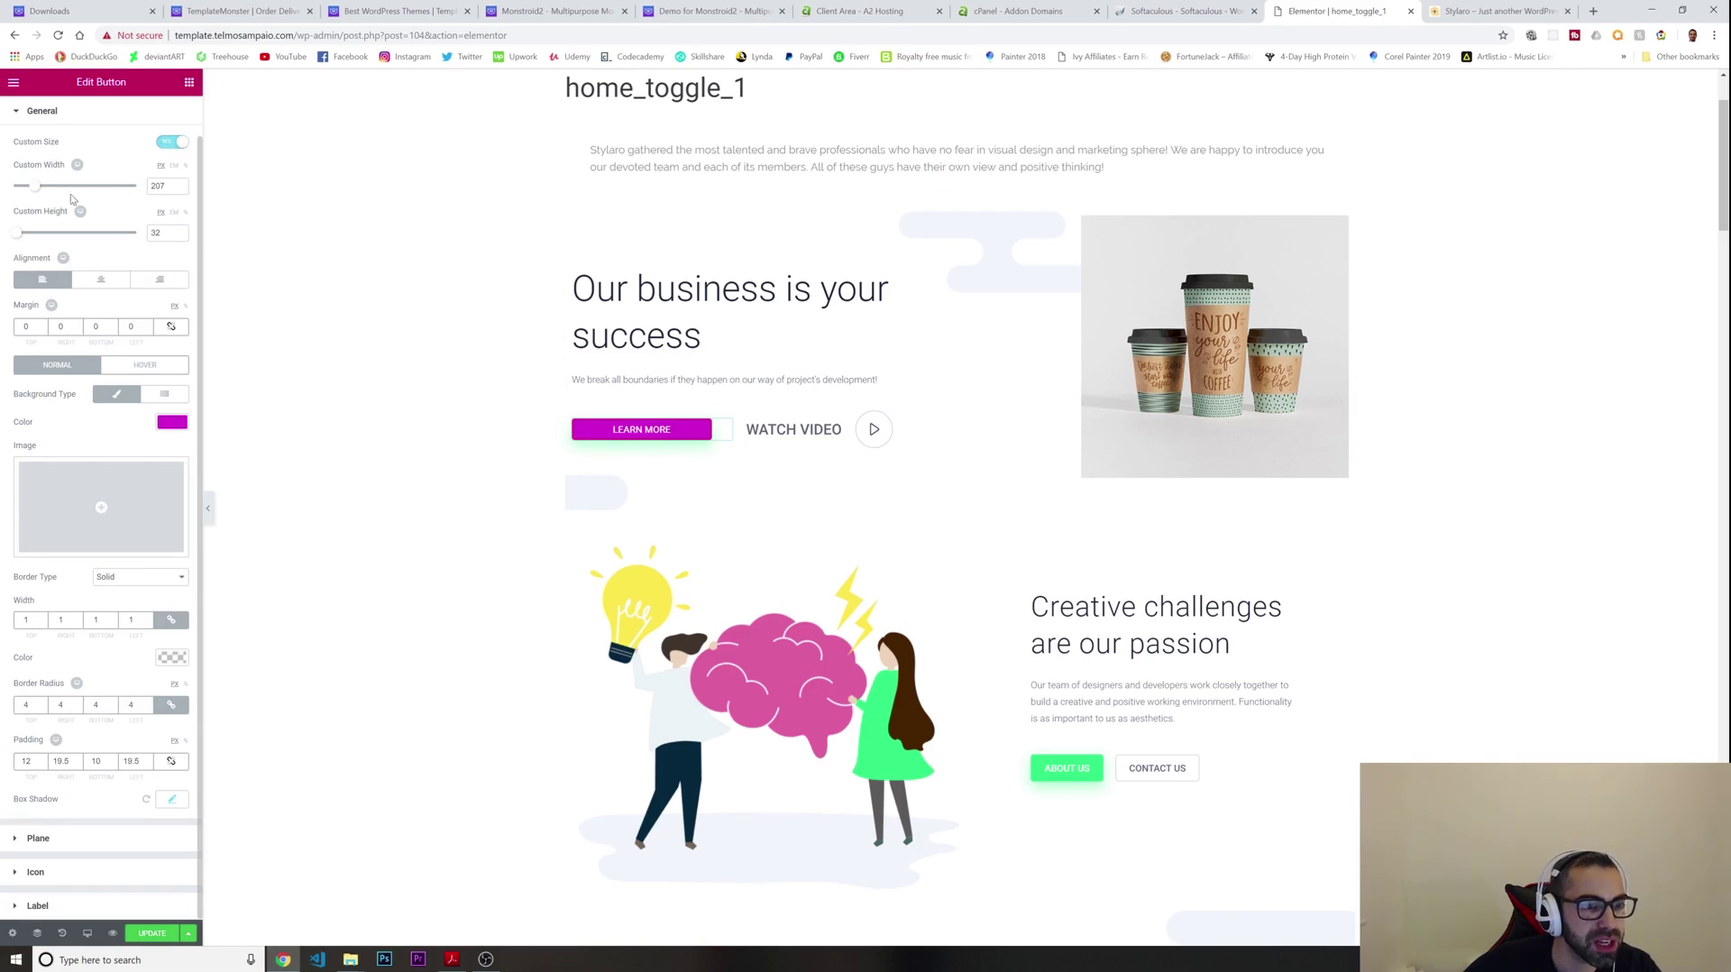
{"action": "left_click", "coordinate": [102, 280]}
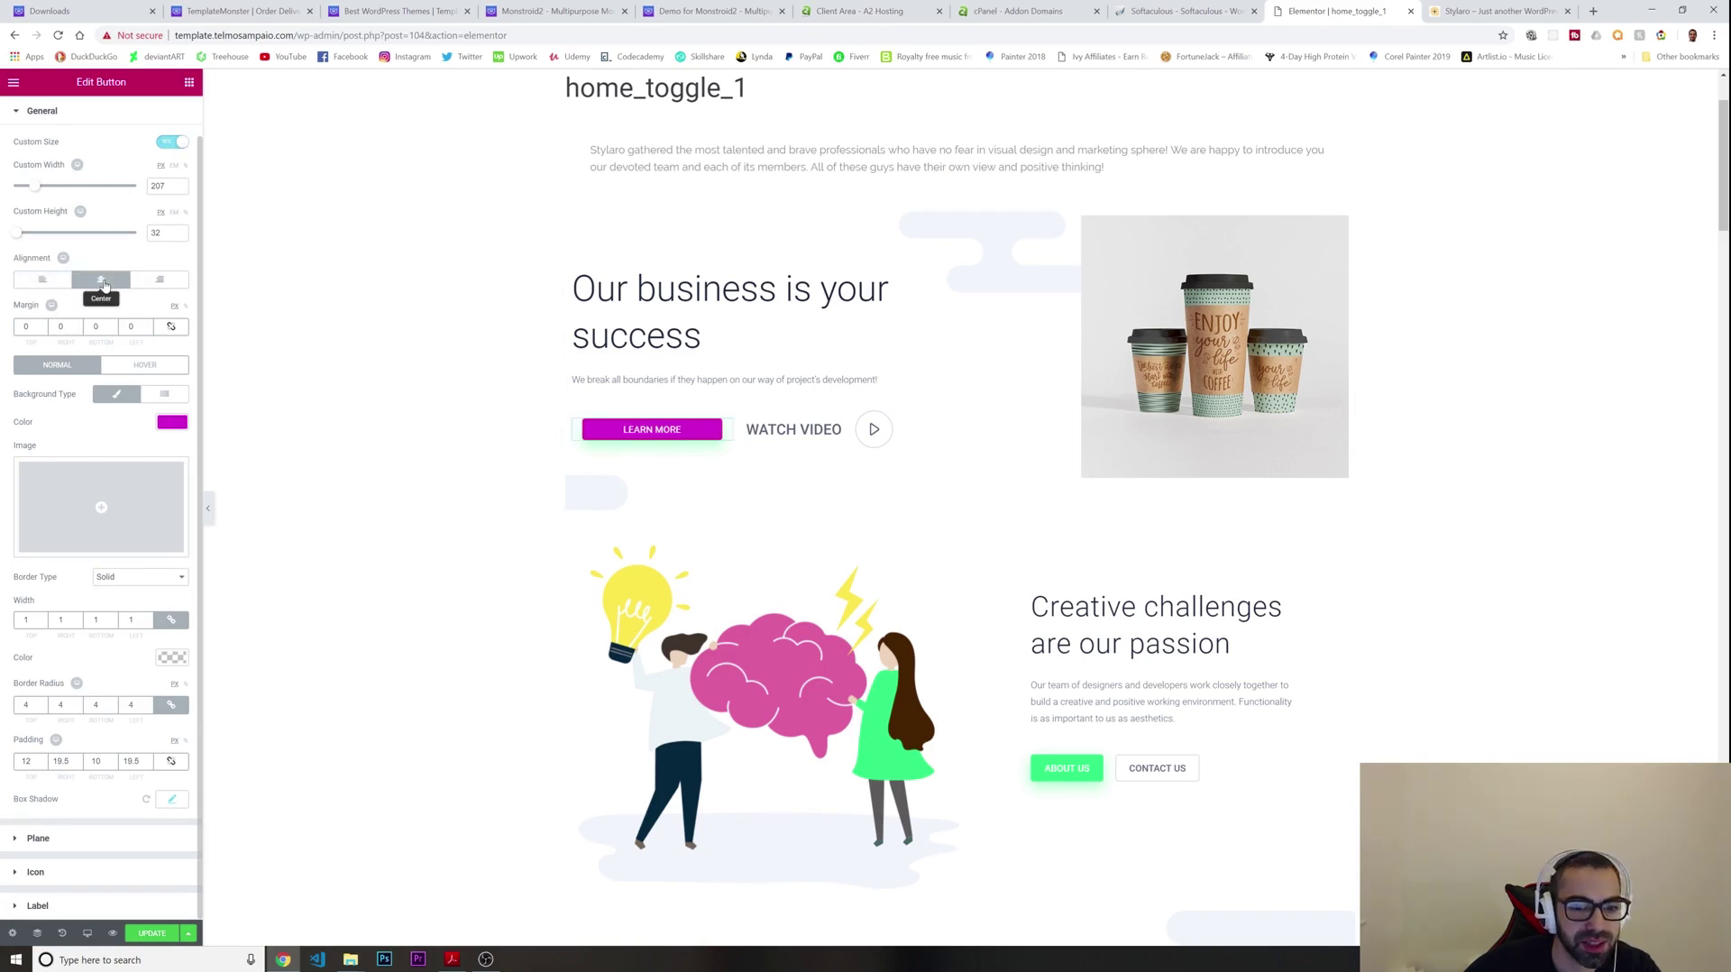
{"action": "left_click", "coordinate": [42, 280]}
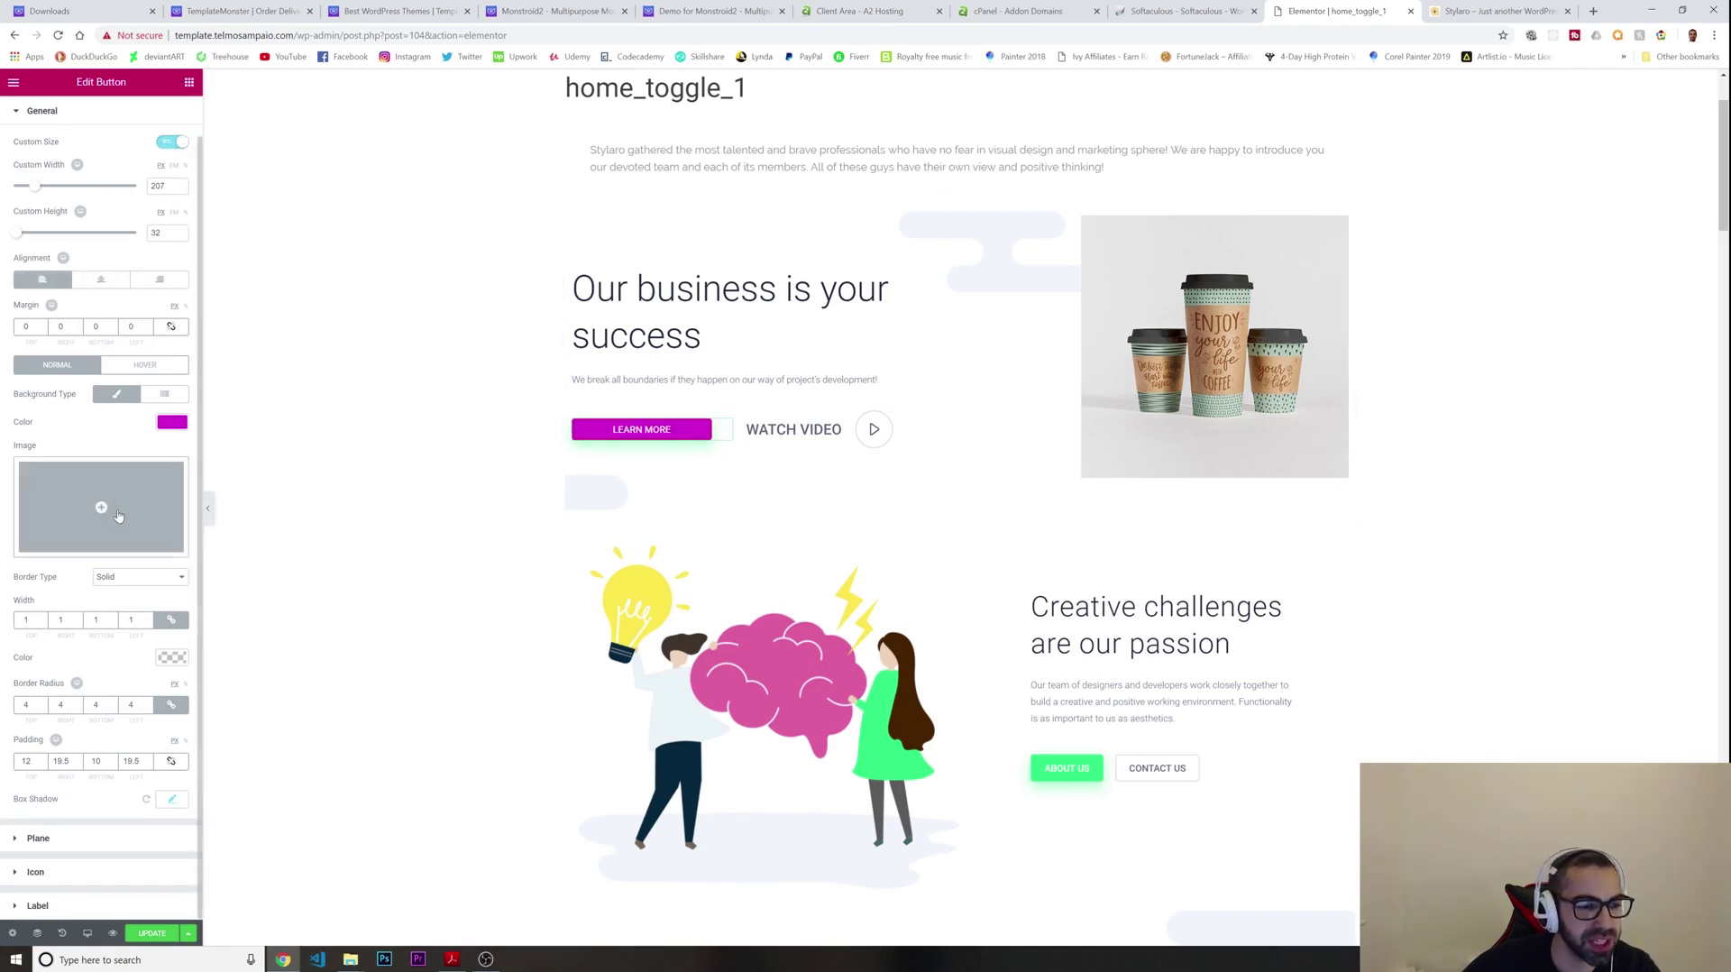
Center the SEO service card's icon image
{"action": "scroll", "coordinate": [541, 613], "scroll_direction": "down", "scroll_amount": 3}
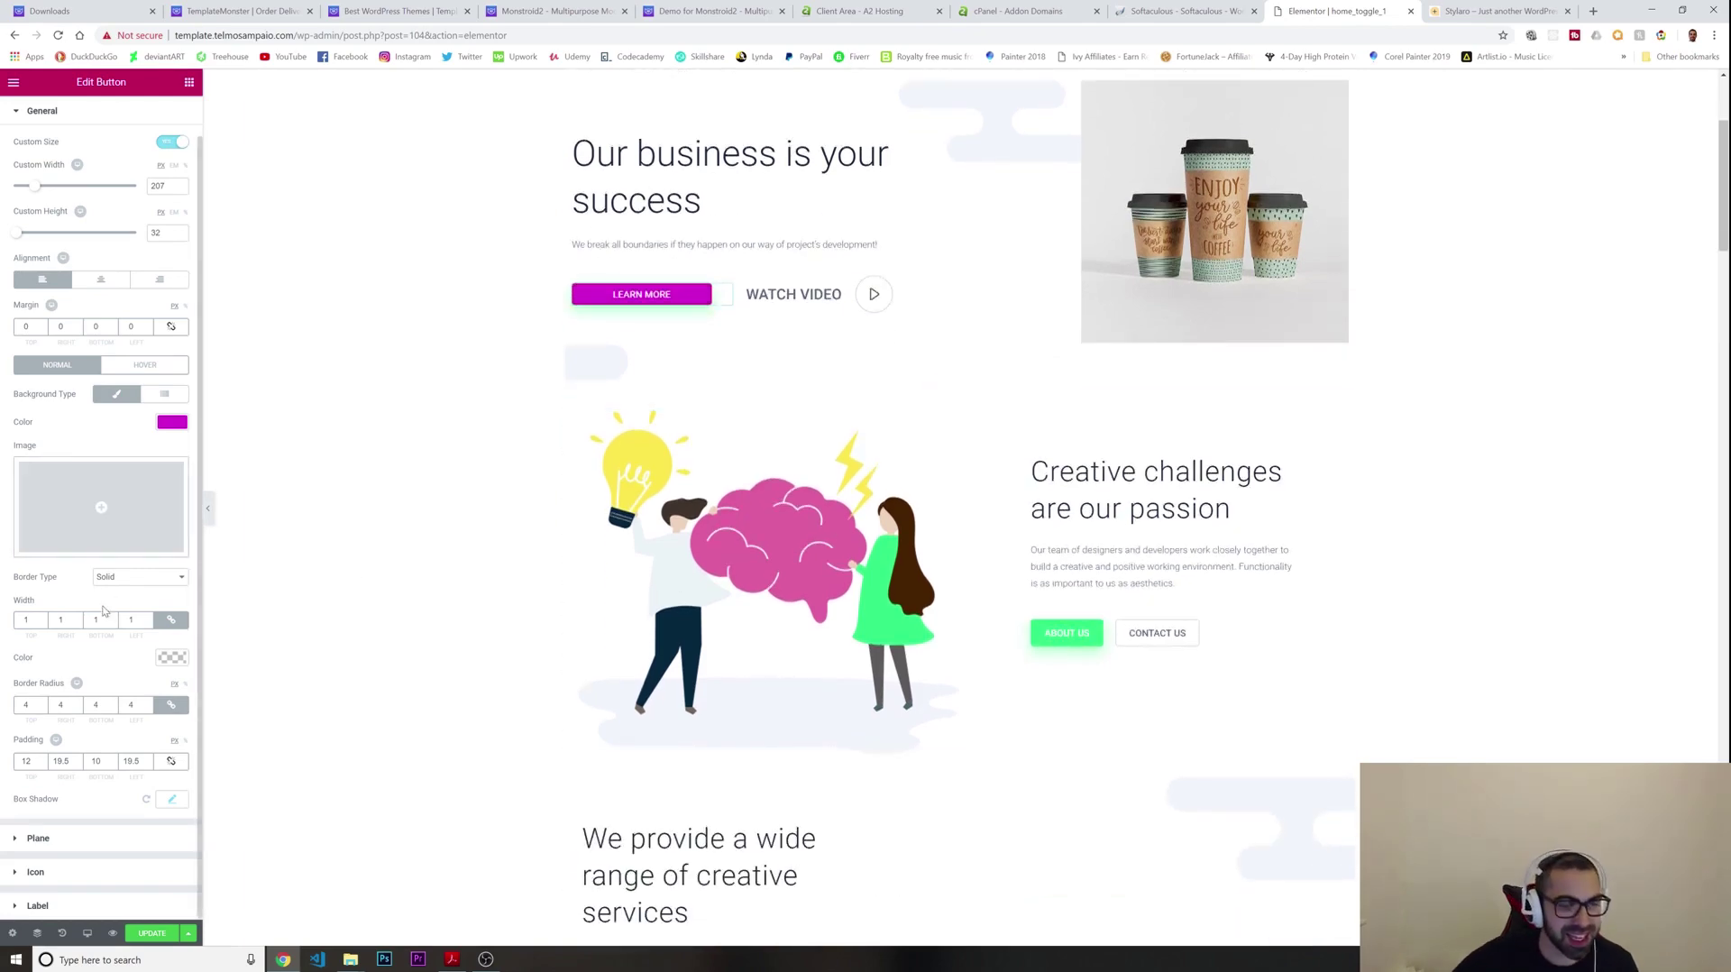
{"action": "scroll", "coordinate": [725, 663], "scroll_direction": "down", "scroll_amount": 5}
{"action": "scroll", "coordinate": [766, 586], "scroll_direction": "up", "scroll_amount": 3}
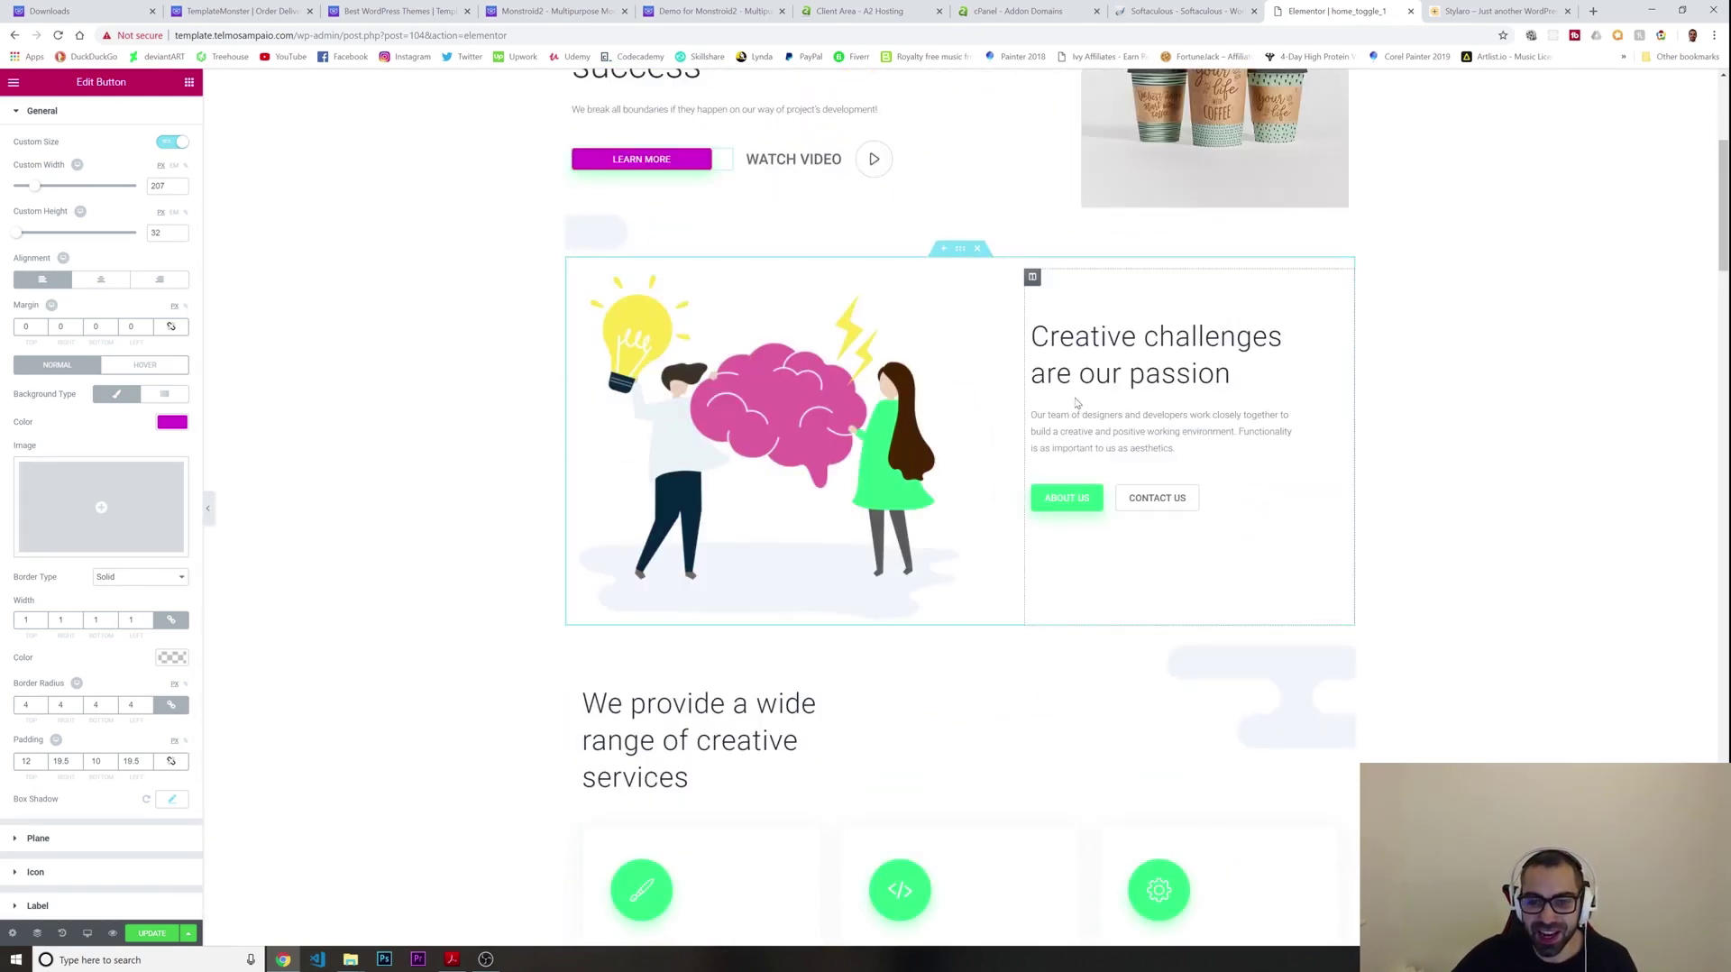
{"action": "scroll", "coordinate": [814, 512], "scroll_direction": "down", "scroll_amount": 3}
{"action": "scroll", "coordinate": [814, 512], "scroll_direction": "down", "scroll_amount": 3}
{"action": "scroll", "coordinate": [758, 501], "scroll_direction": "down", "scroll_amount": 10}
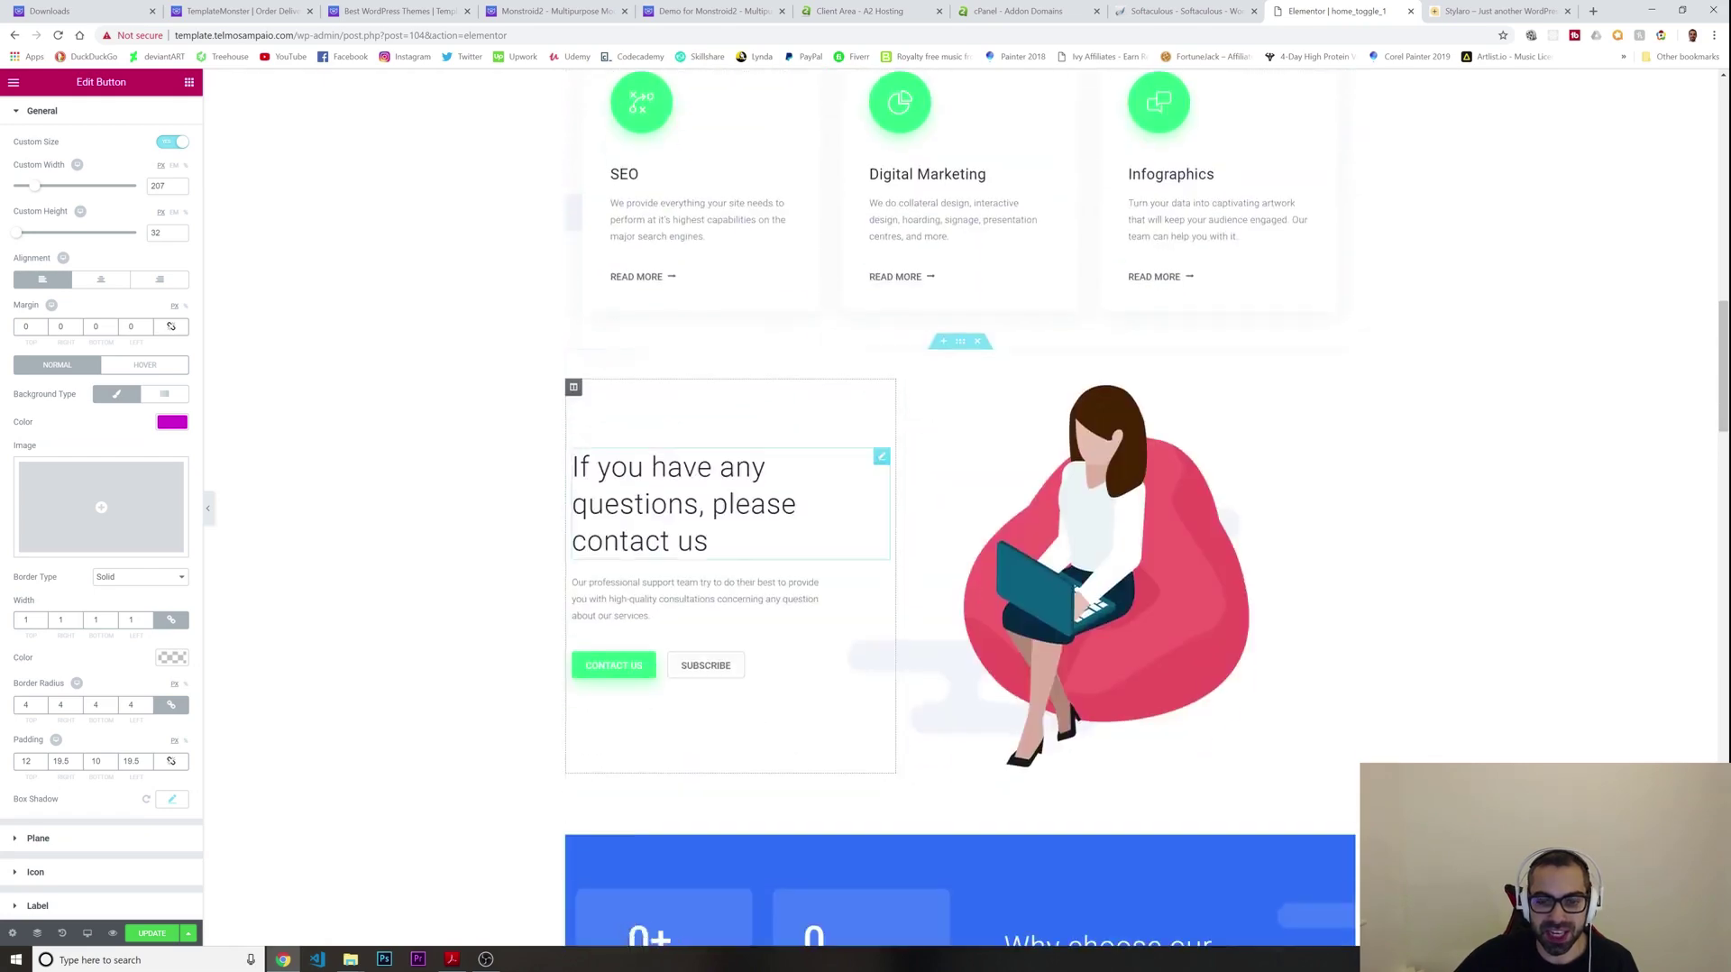
{"action": "scroll", "coordinate": [754, 516], "scroll_direction": "up", "scroll_amount": 6}
{"action": "scroll", "coordinate": [754, 532], "scroll_direction": "down", "scroll_amount": 10}
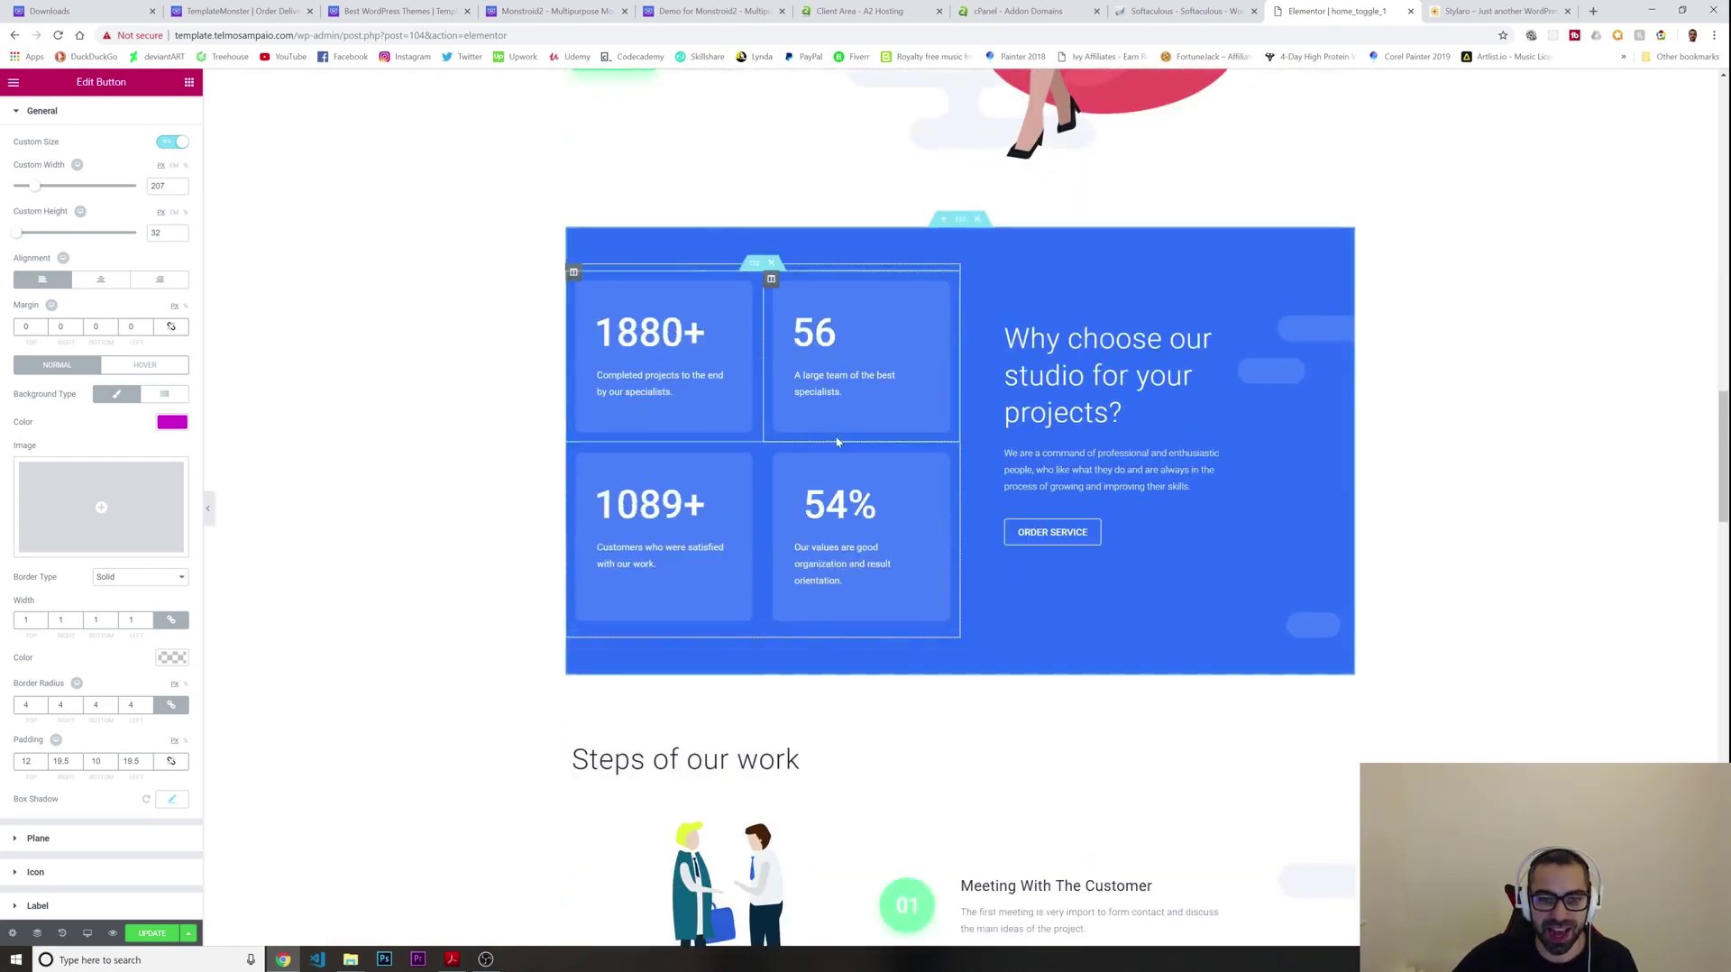
{"action": "scroll", "coordinate": [811, 555], "scroll_direction": "up", "scroll_amount": 5}
{"action": "scroll", "coordinate": [811, 556], "scroll_direction": "up", "scroll_amount": 5}
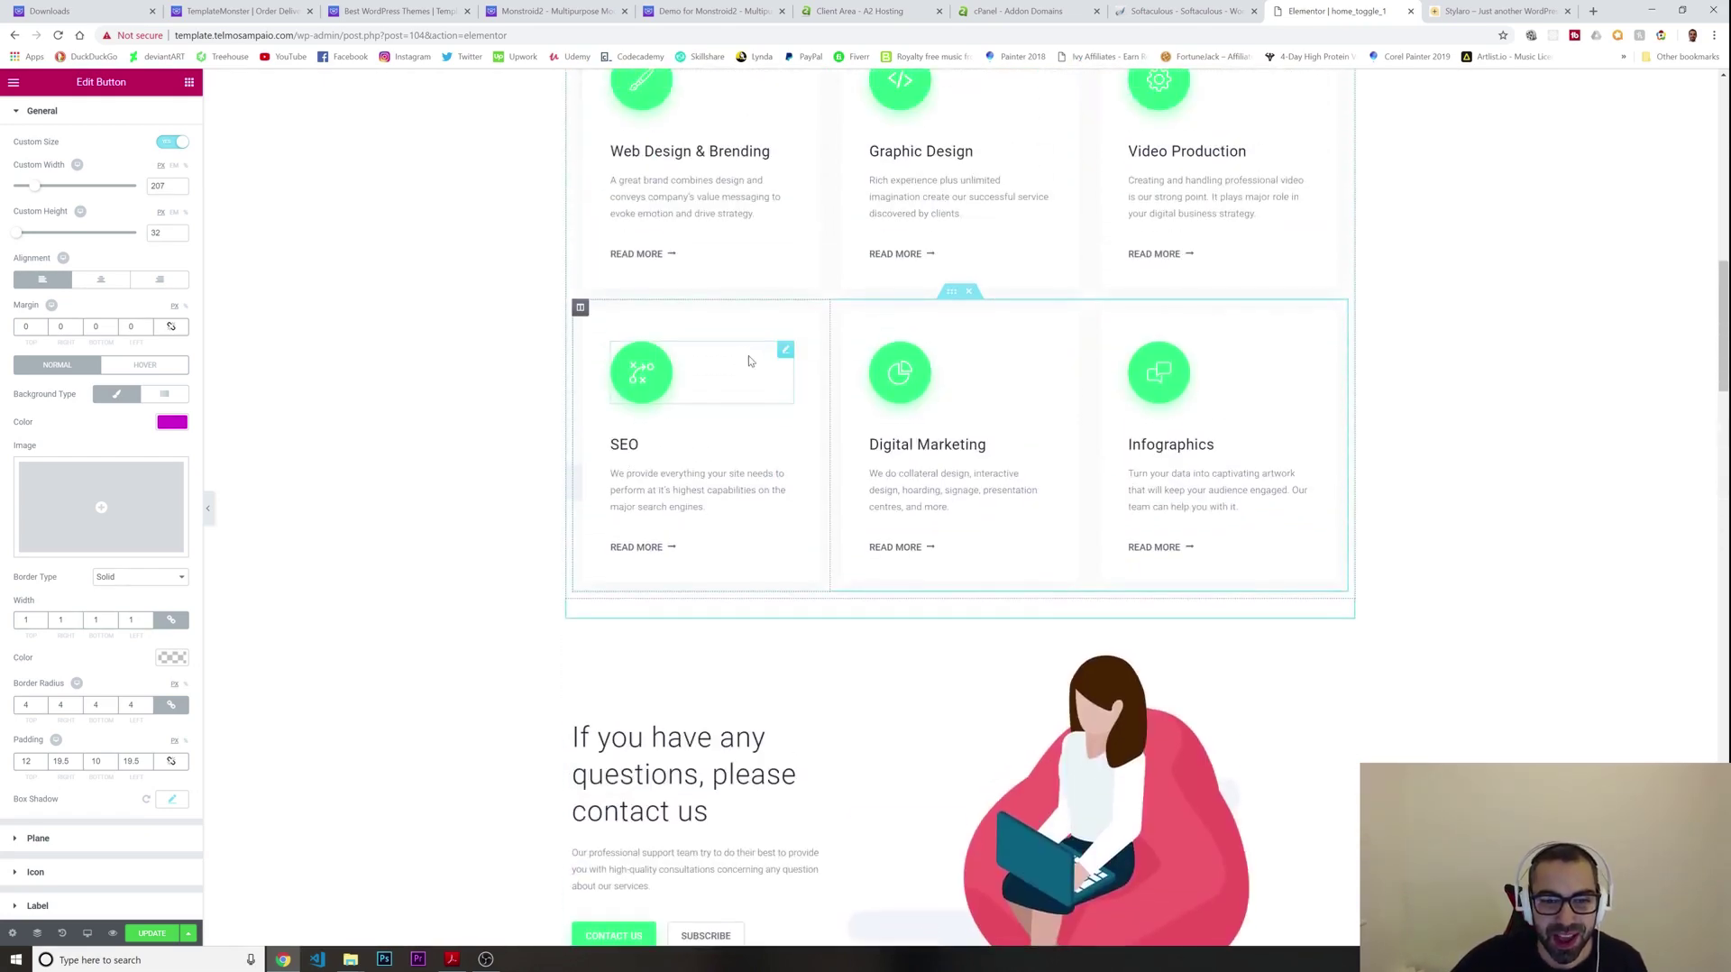
{"action": "left_click", "coordinate": [644, 372]}
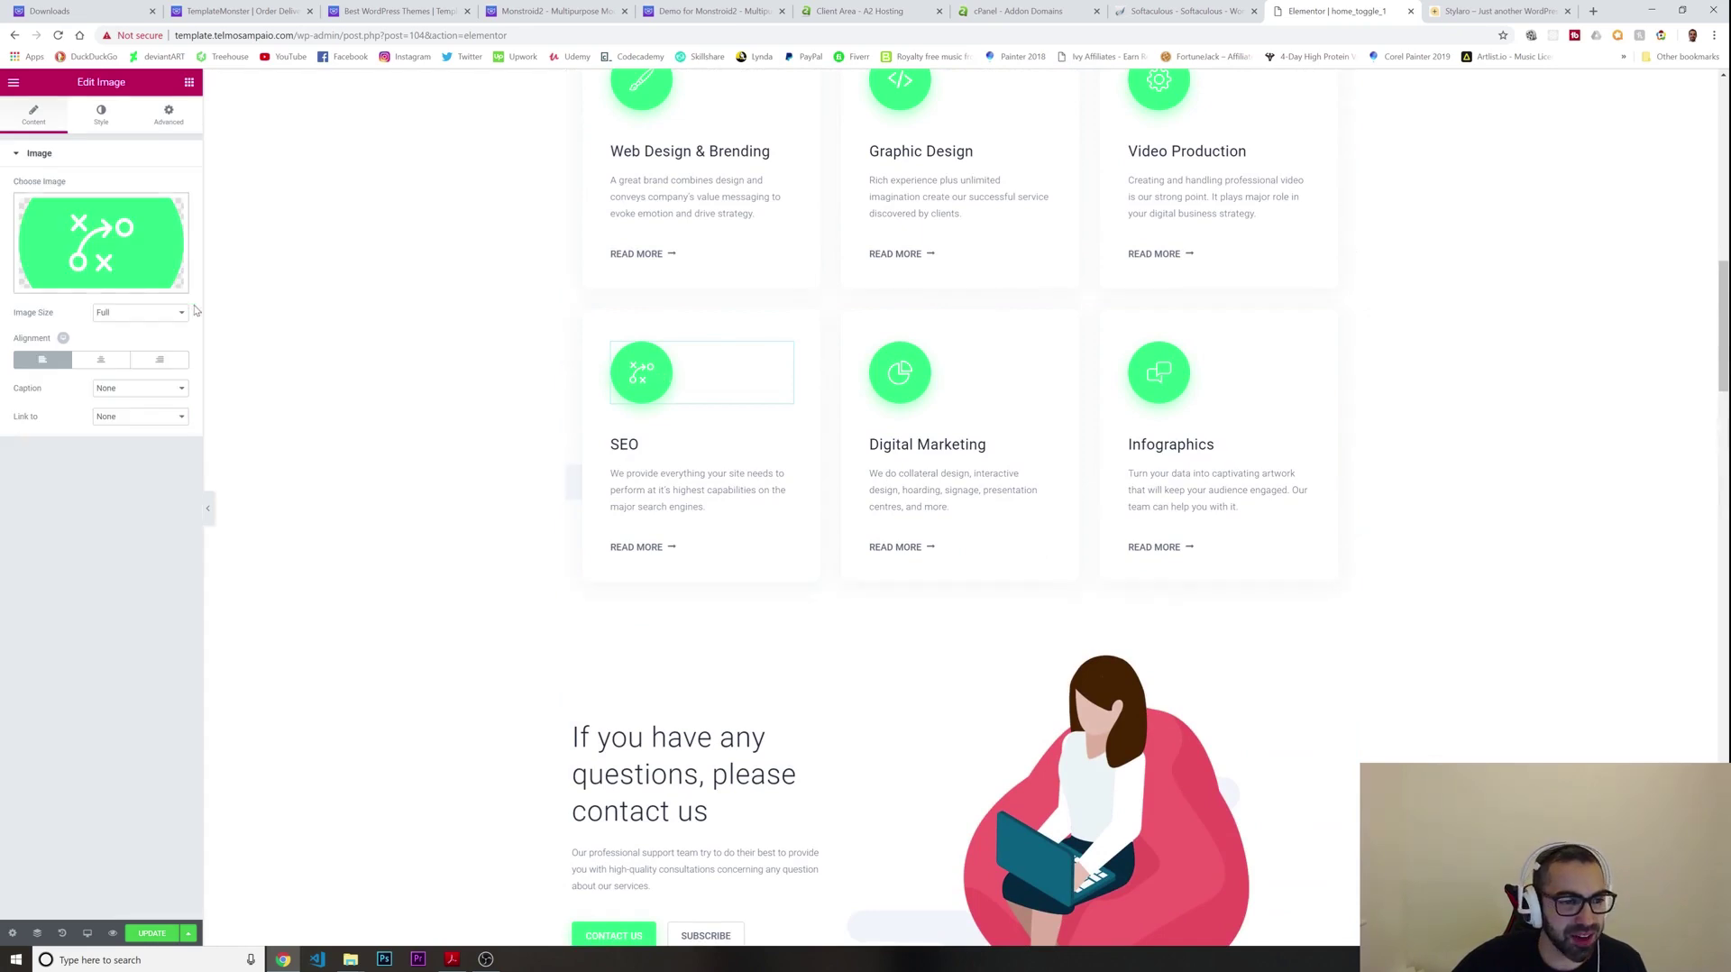
{"action": "left_click", "coordinate": [104, 363]}
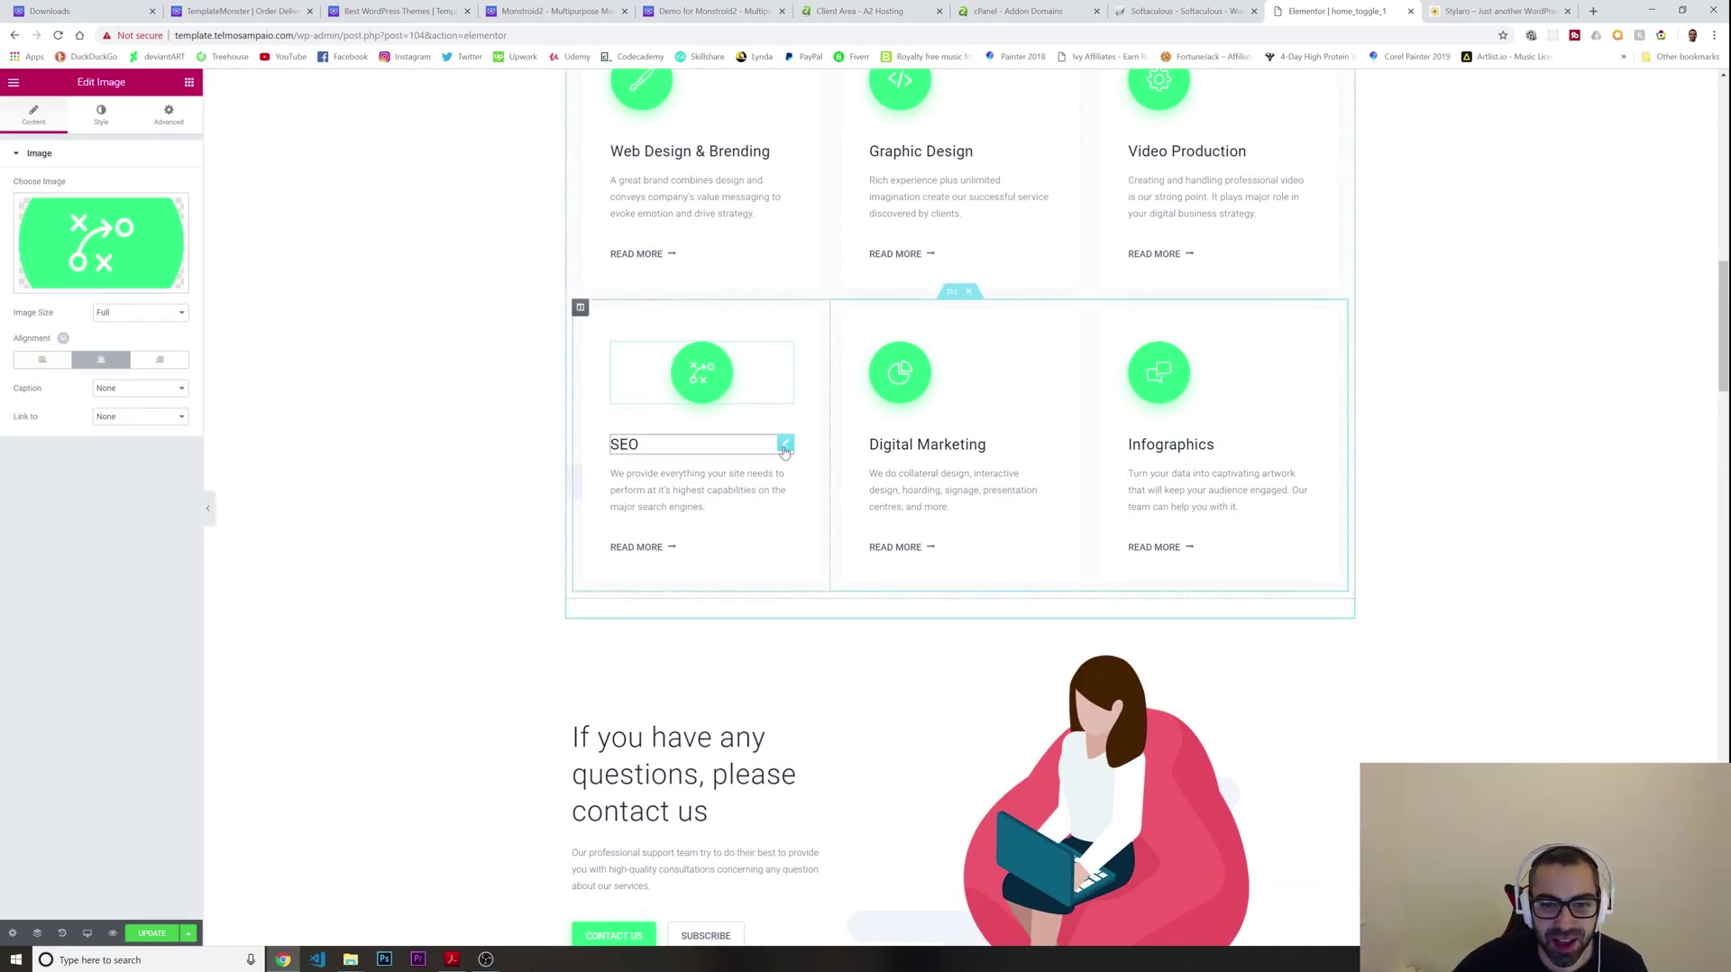
Try moving the SEO services row beside the contact illustration, then undo the move
{"action": "left_click", "coordinate": [685, 490]}
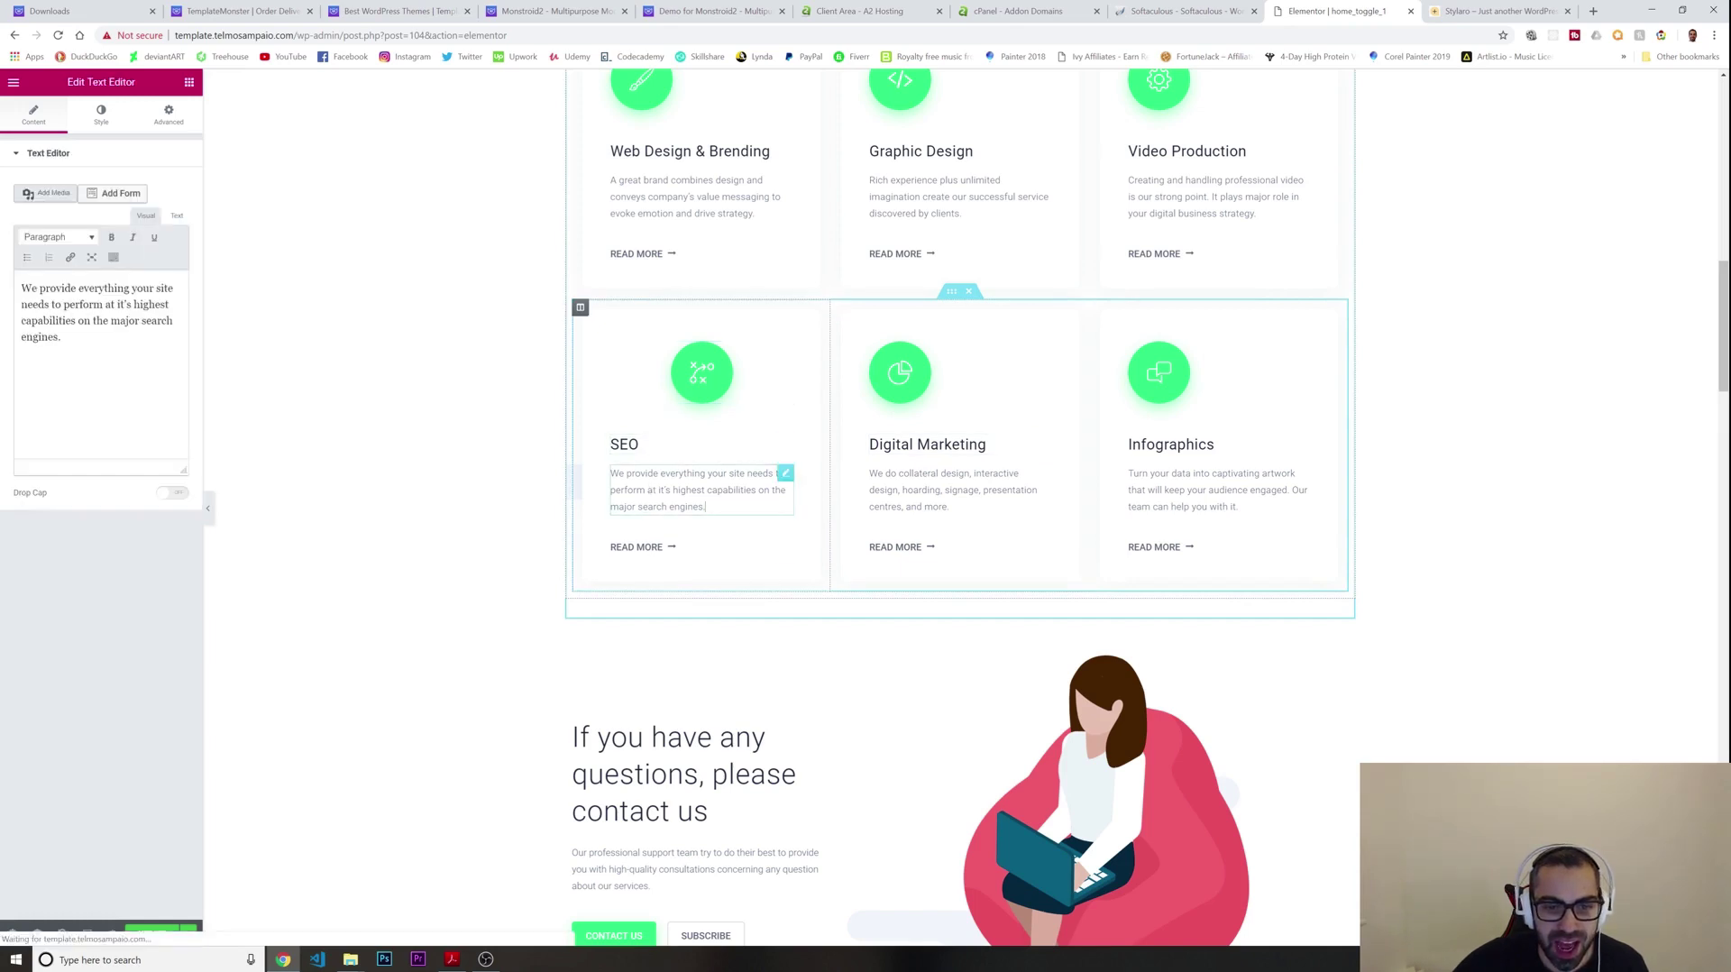
{"action": "left_click_drag", "start_coordinate": [951, 290], "coordinate": [718, 459]}
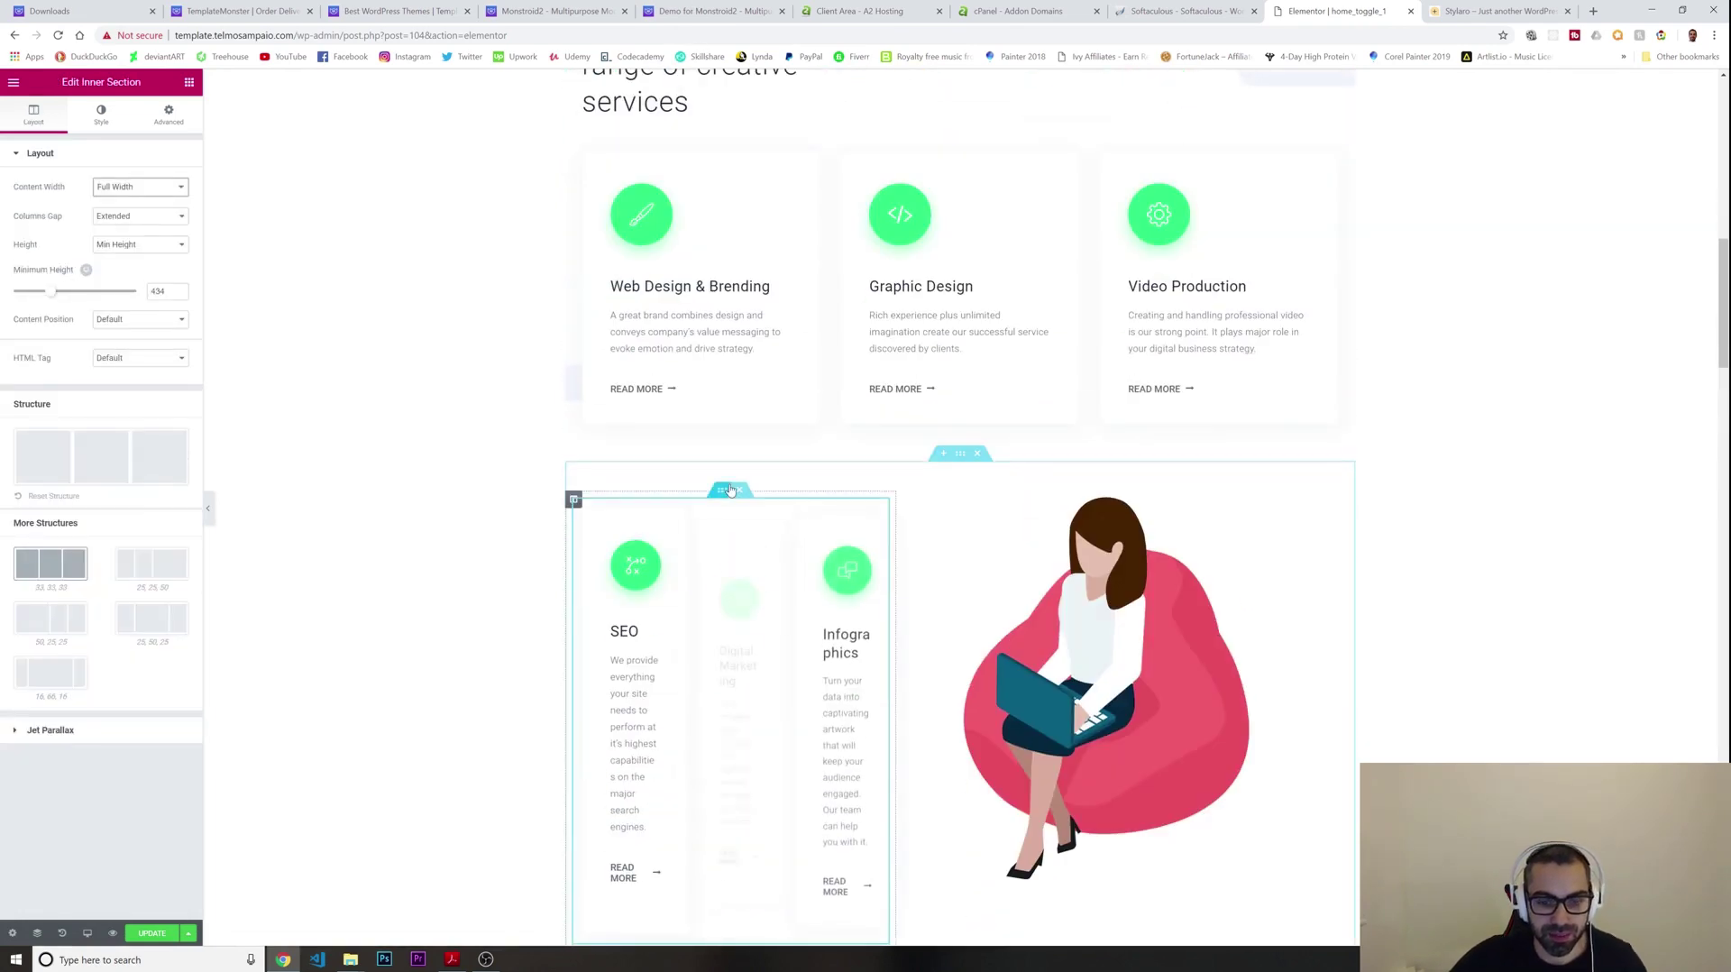
{"action": "key", "text": "ctrl+z"}
{"action": "scroll", "coordinate": [721, 505], "scroll_direction": "up", "scroll_amount": 4}
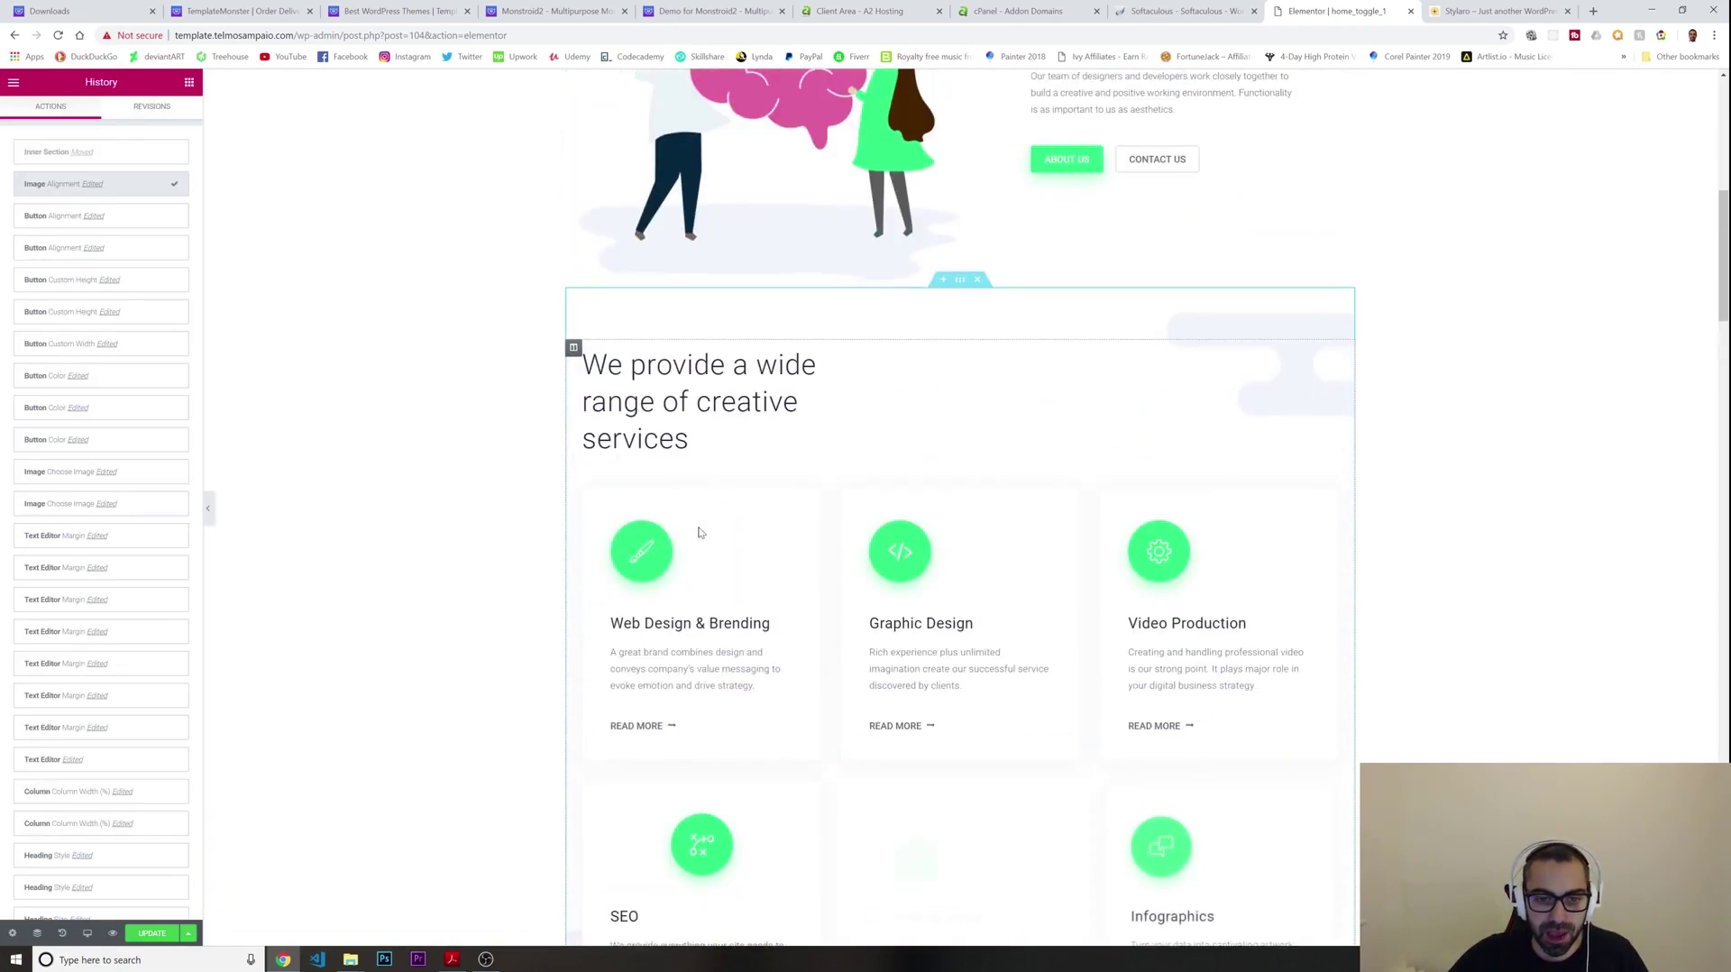
Move the Web Design & Brending description above its heading
{"action": "scroll", "coordinate": [721, 541], "scroll_direction": "down", "scroll_amount": 1}
{"action": "left_click", "coordinate": [706, 581]}
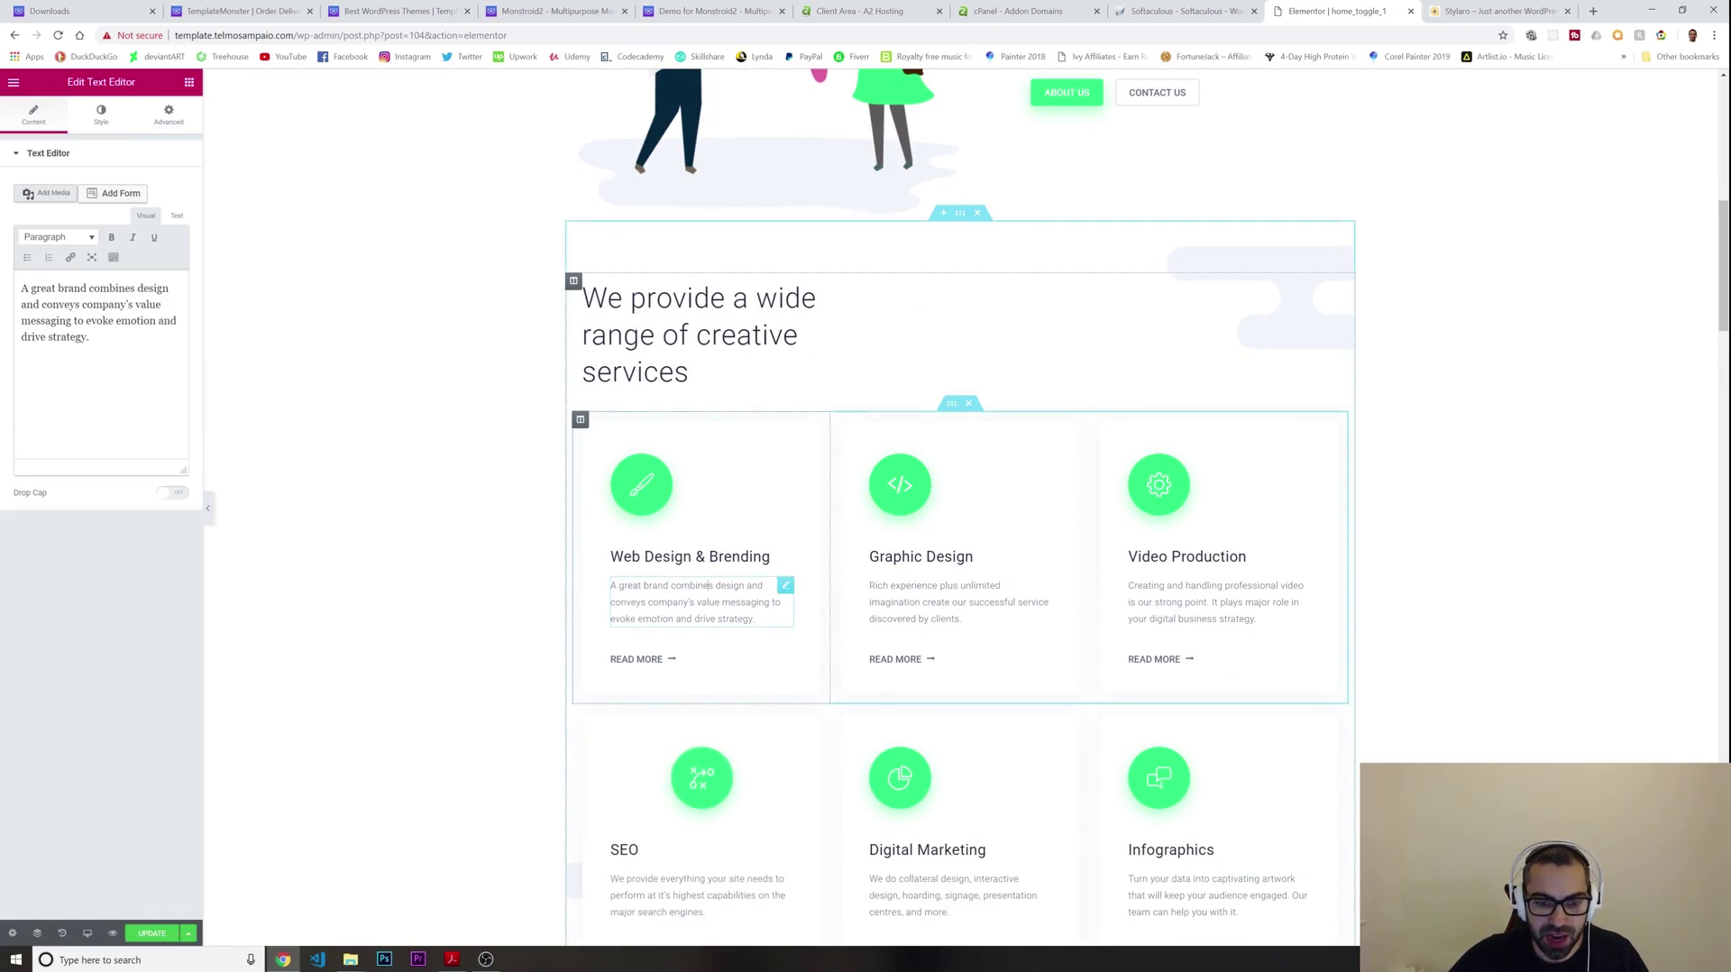
{"action": "mouse_move", "coordinate": [784, 587]}
{"action": "left_mouse_down"}
{"action": "mouse_move", "coordinate": [800, 580]}
{"action": "mouse_move", "coordinate": [716, 545]}
{"action": "mouse_move", "coordinate": [715, 565]}
{"action": "mouse_move", "coordinate": [761, 579]}
{"action": "left_mouse_up"}
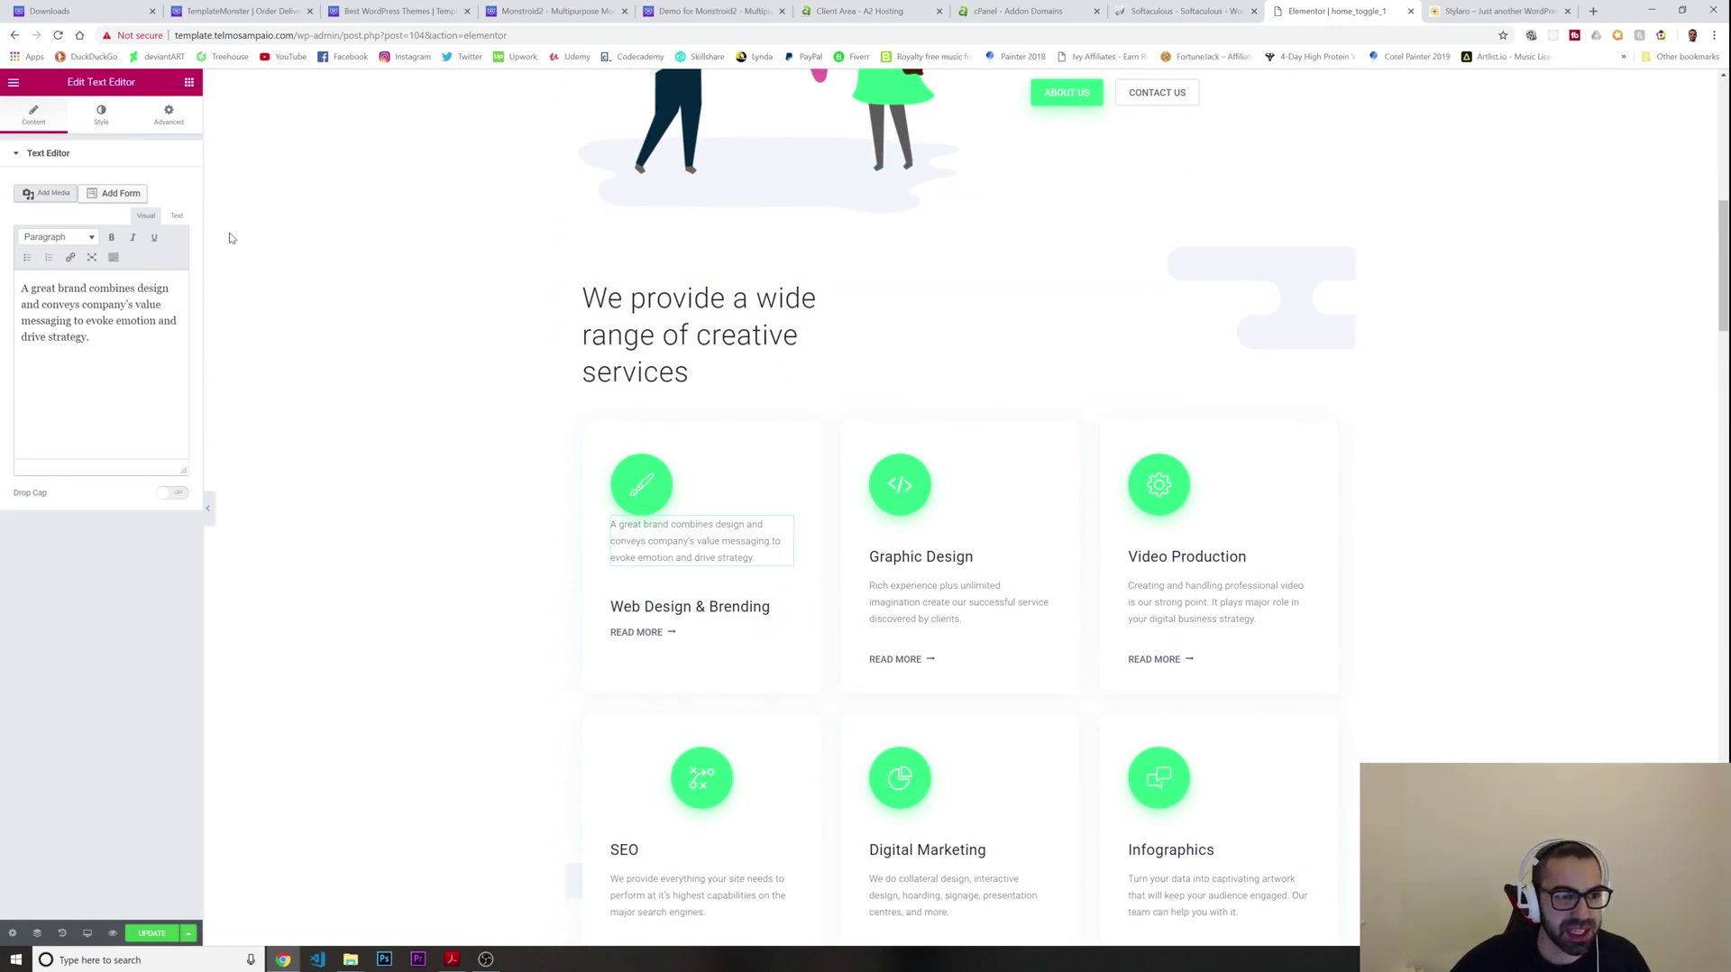
Give the description a top margin of about 43 so it sits lower
{"action": "left_click", "coordinate": [176, 115]}
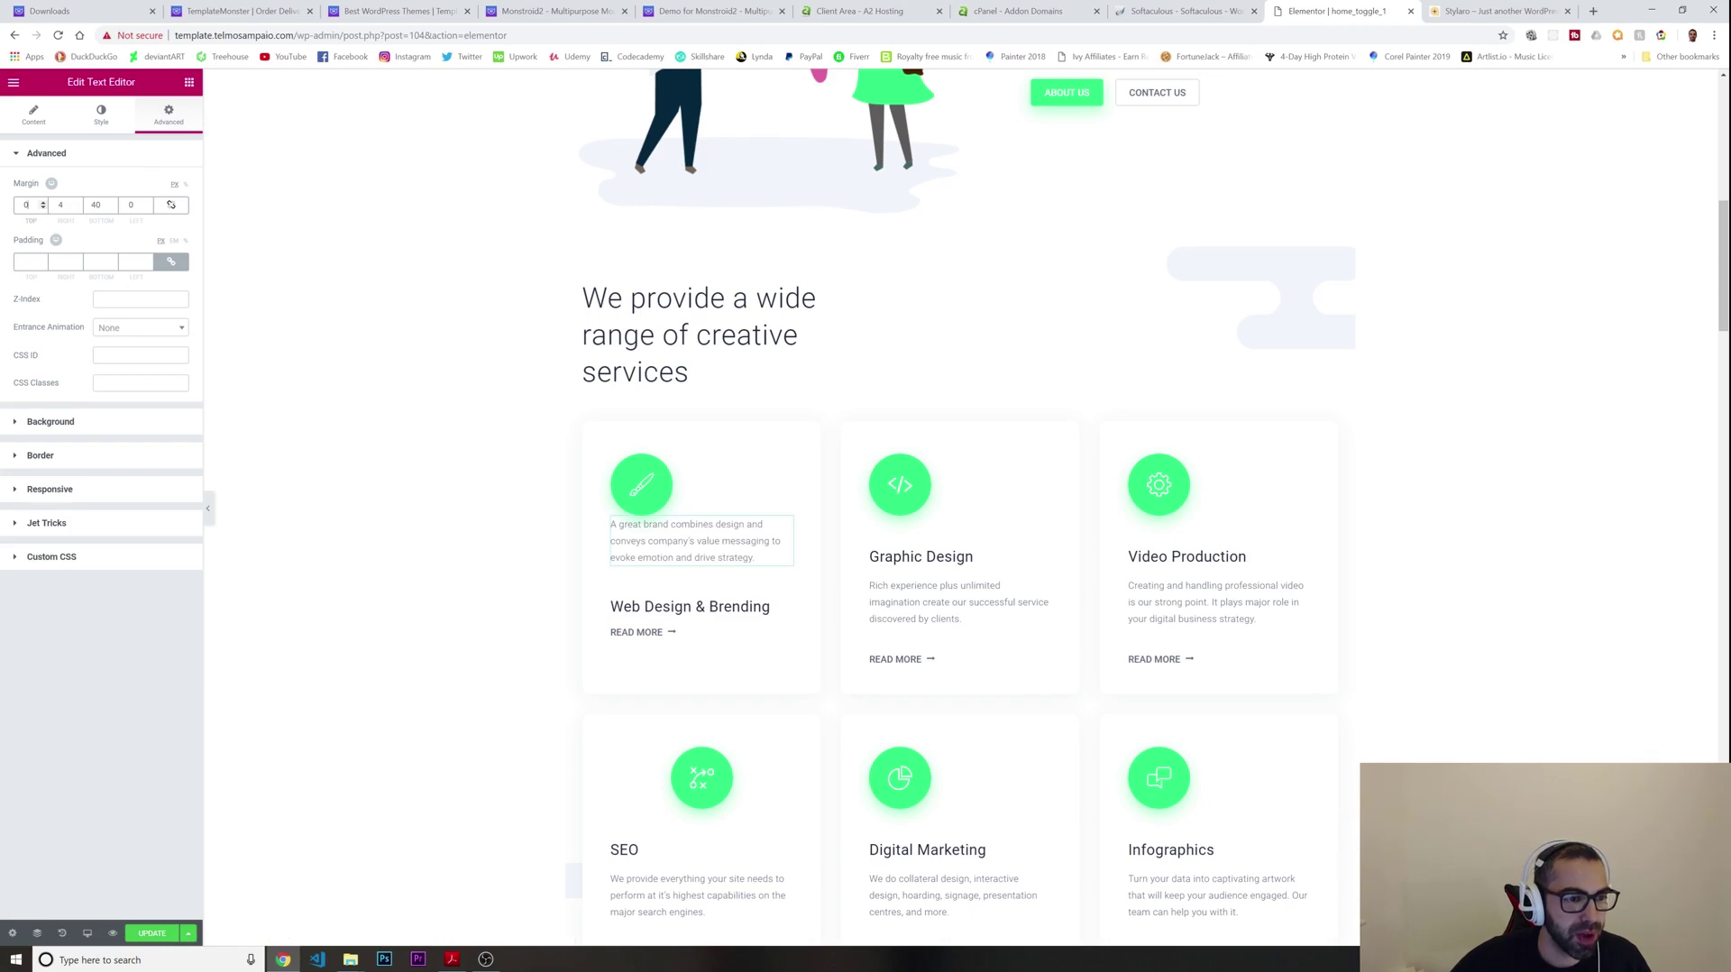
{"action": "type", "text": "20"}
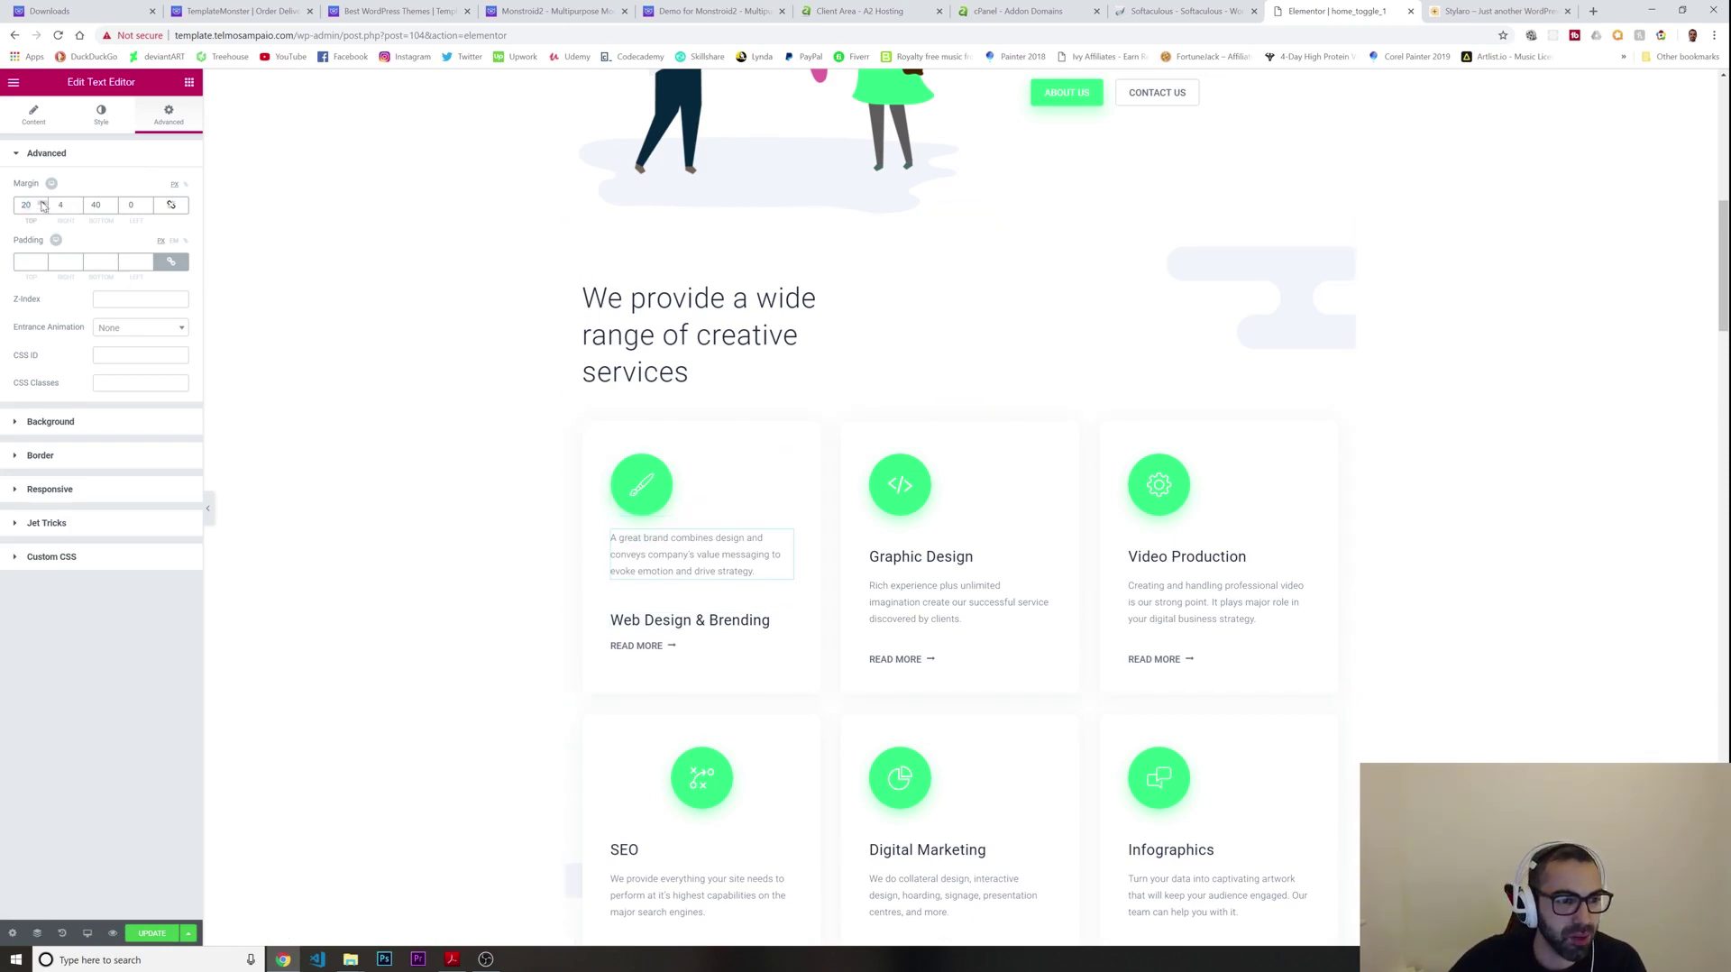
{"action": "scroll", "coordinate": [44, 205], "scroll_direction": "up", "scroll_amount": 17}
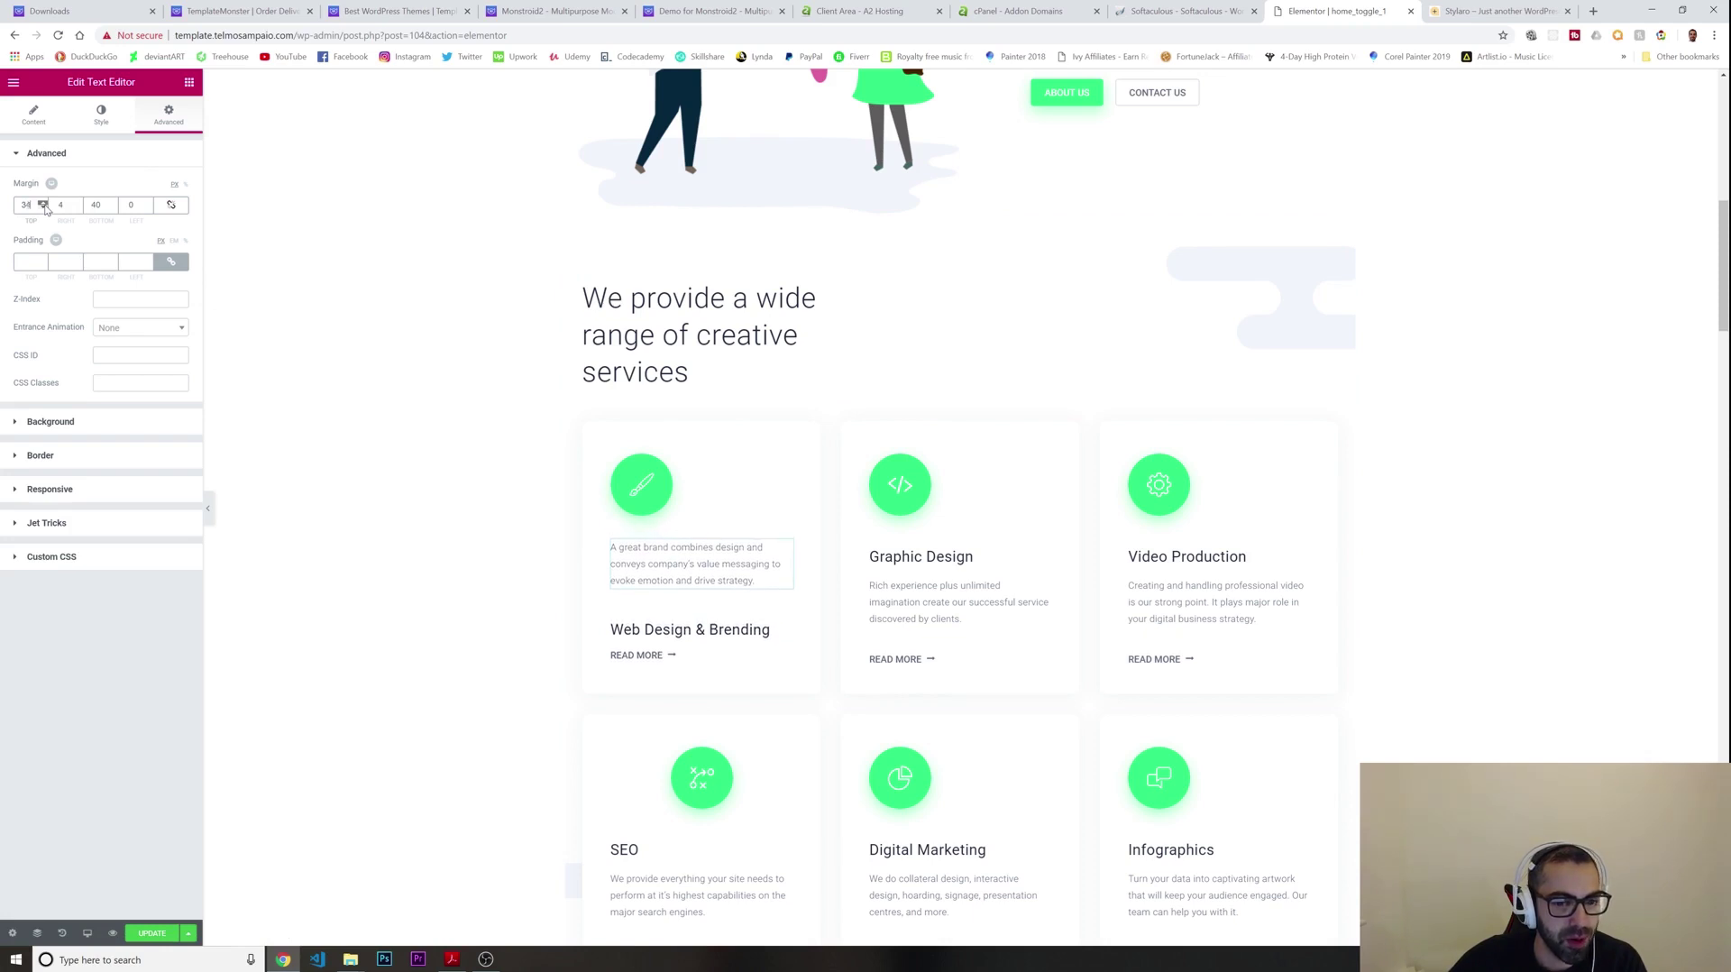
{"action": "scroll", "coordinate": [44, 206], "scroll_direction": "up", "scroll_amount": 13}
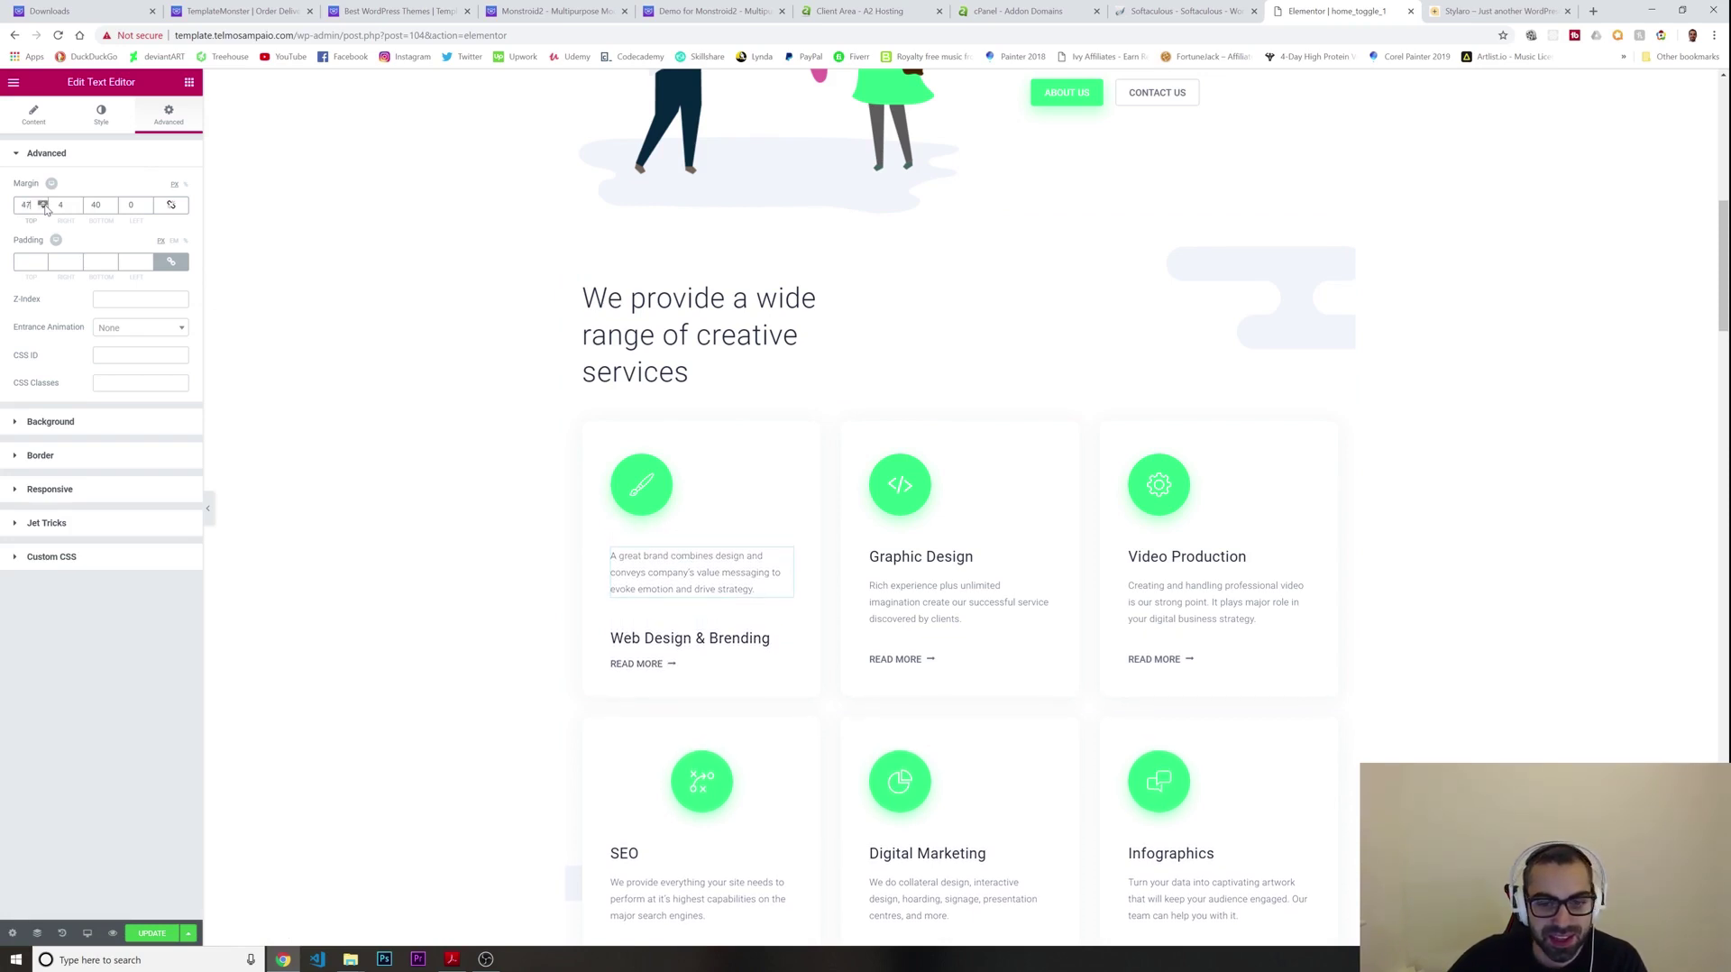
{"action": "left_click", "coordinate": [873, 490]}
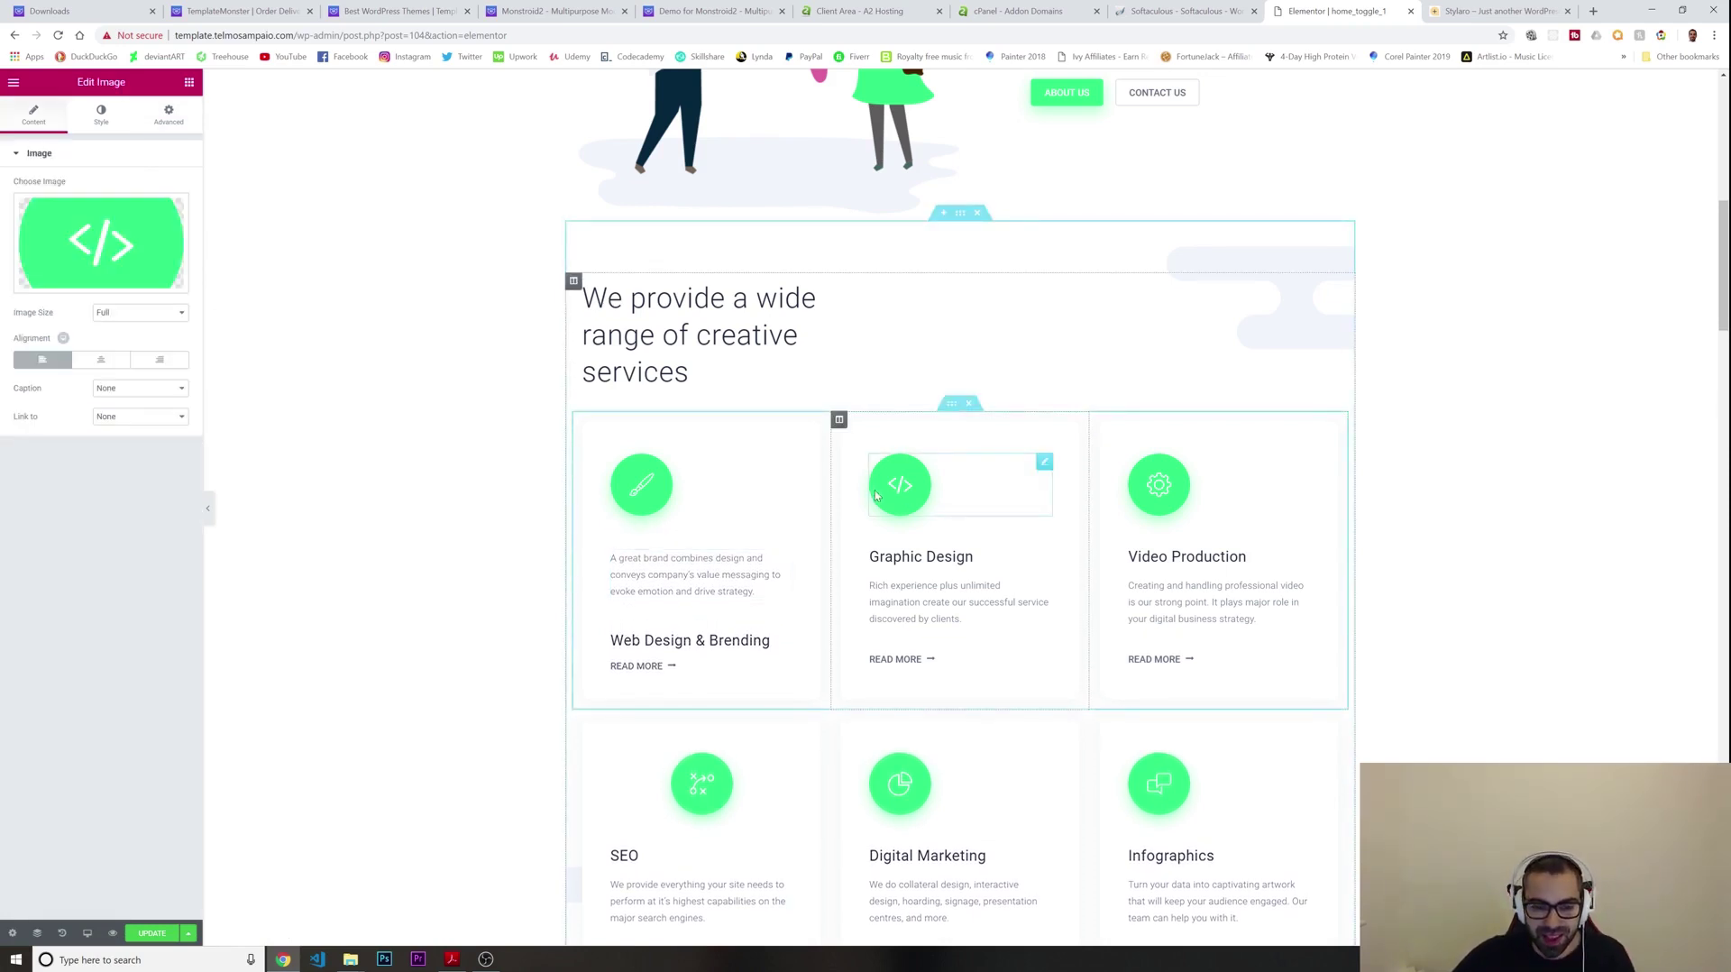
Center the brush icon in Web Design & Brending and the Graphic Design card's icon
{"action": "scroll", "coordinate": [729, 546], "scroll_direction": "down", "scroll_amount": 1}
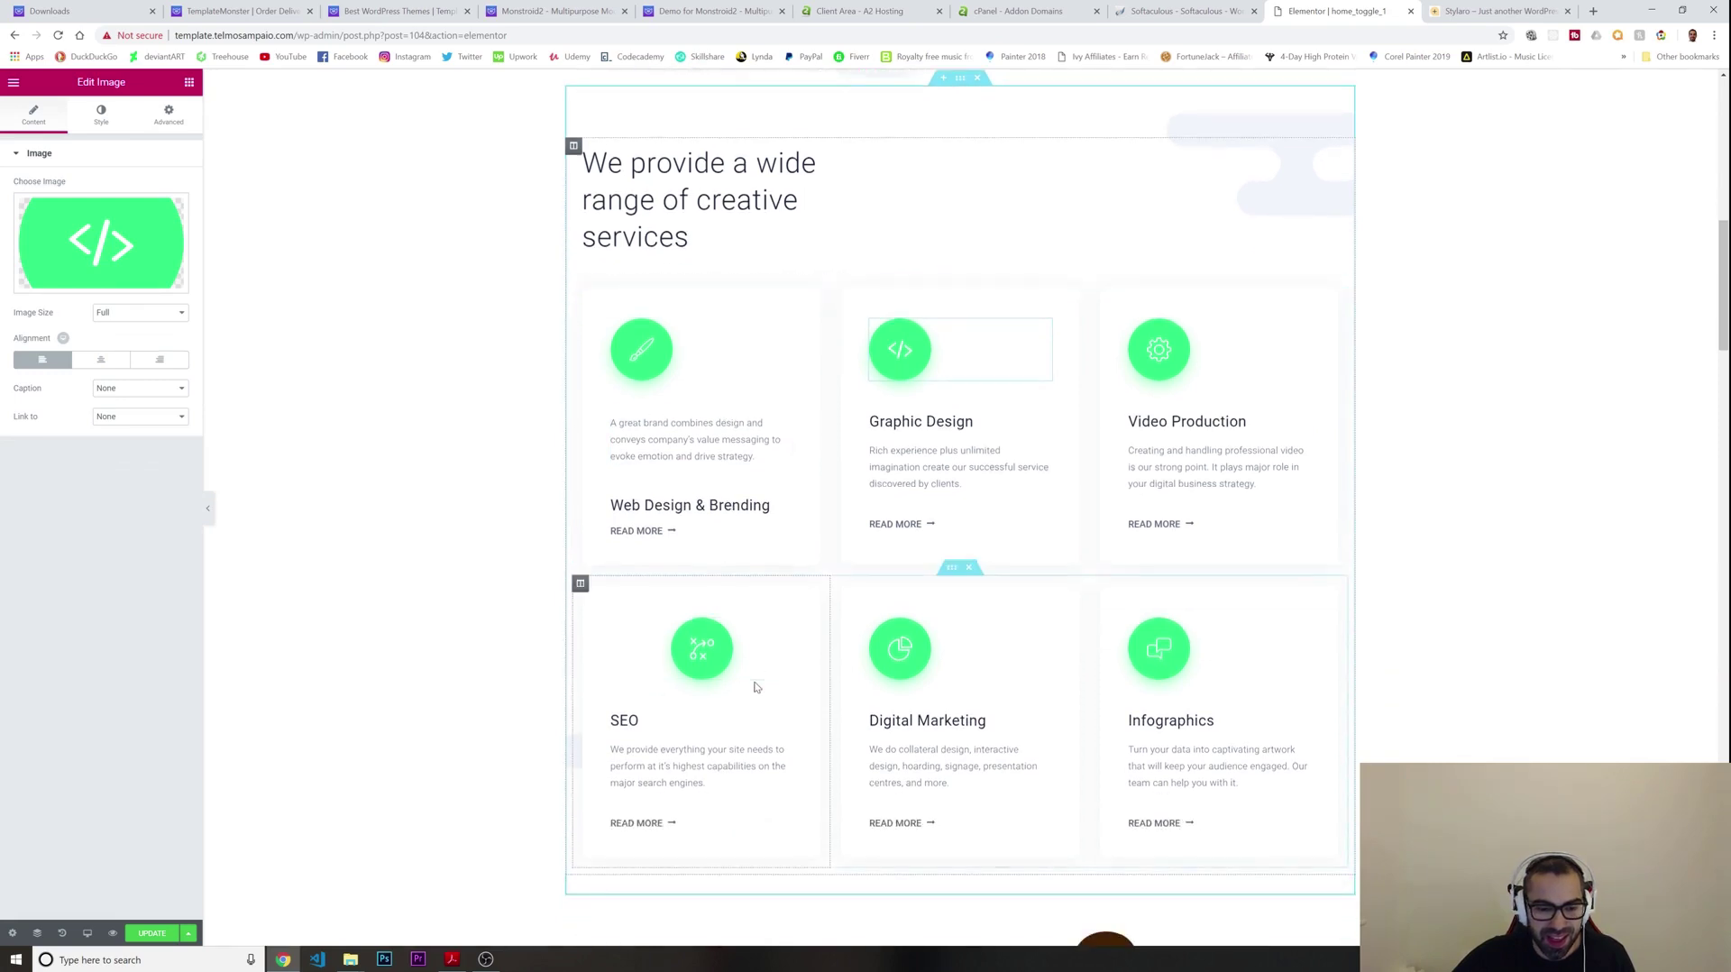
{"action": "left_click", "coordinate": [673, 351]}
{"action": "left_click", "coordinate": [101, 359]}
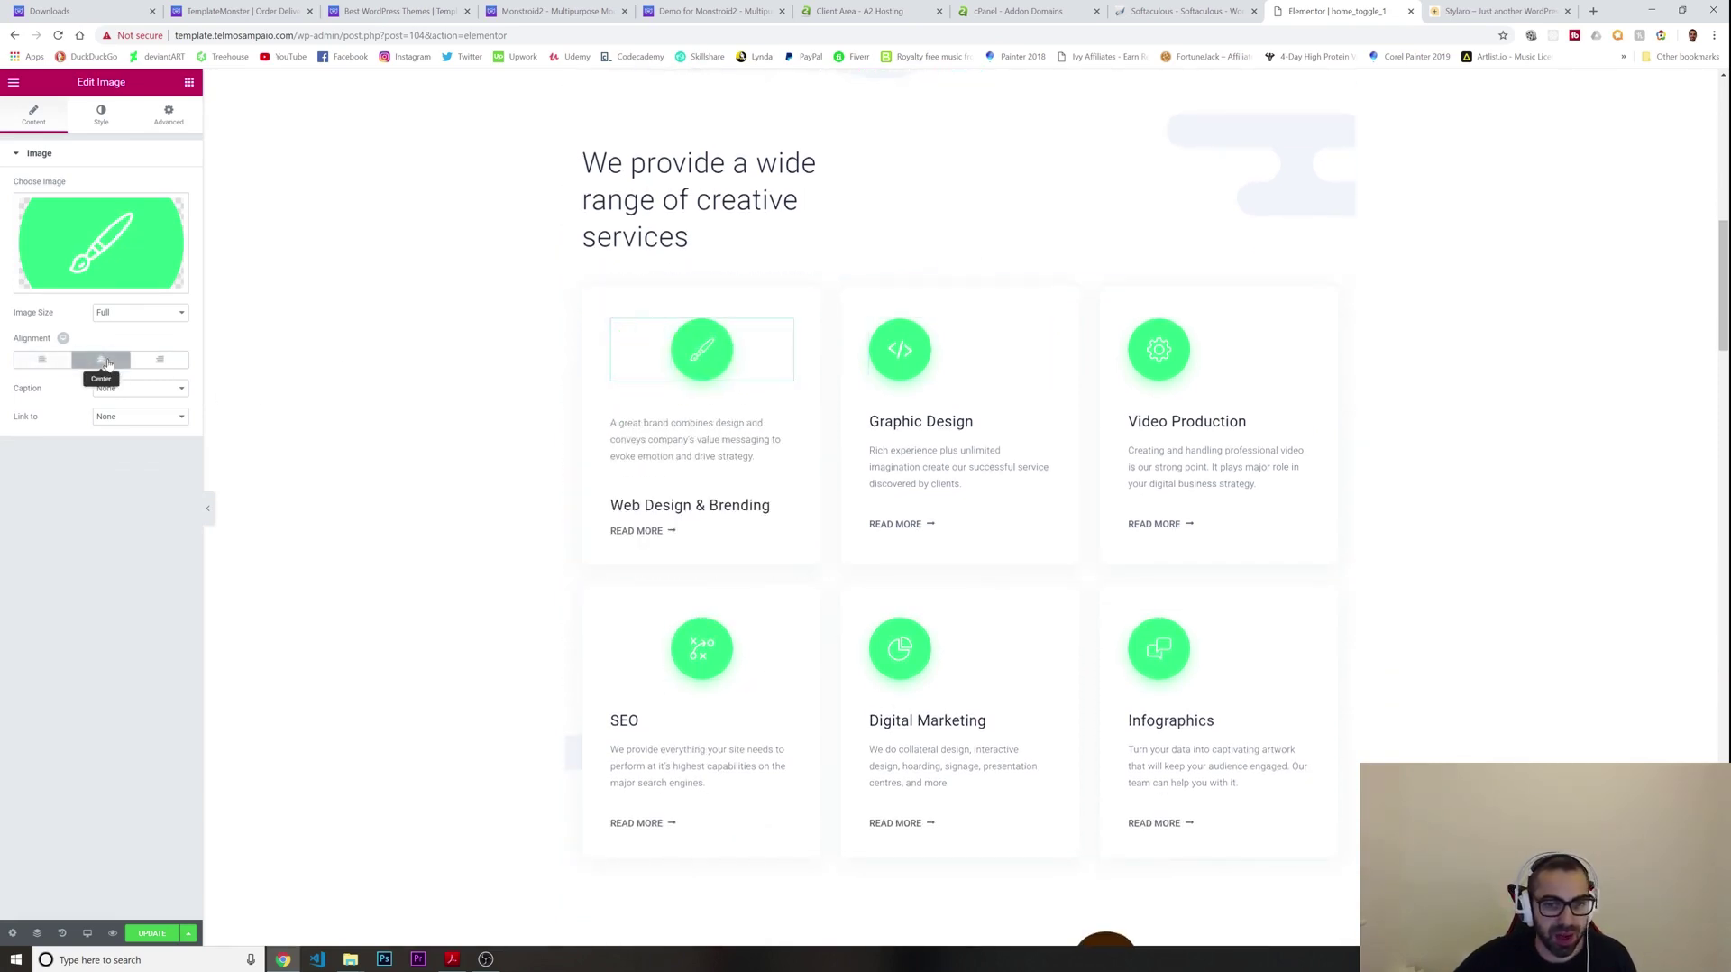
{"action": "left_click", "coordinate": [900, 350]}
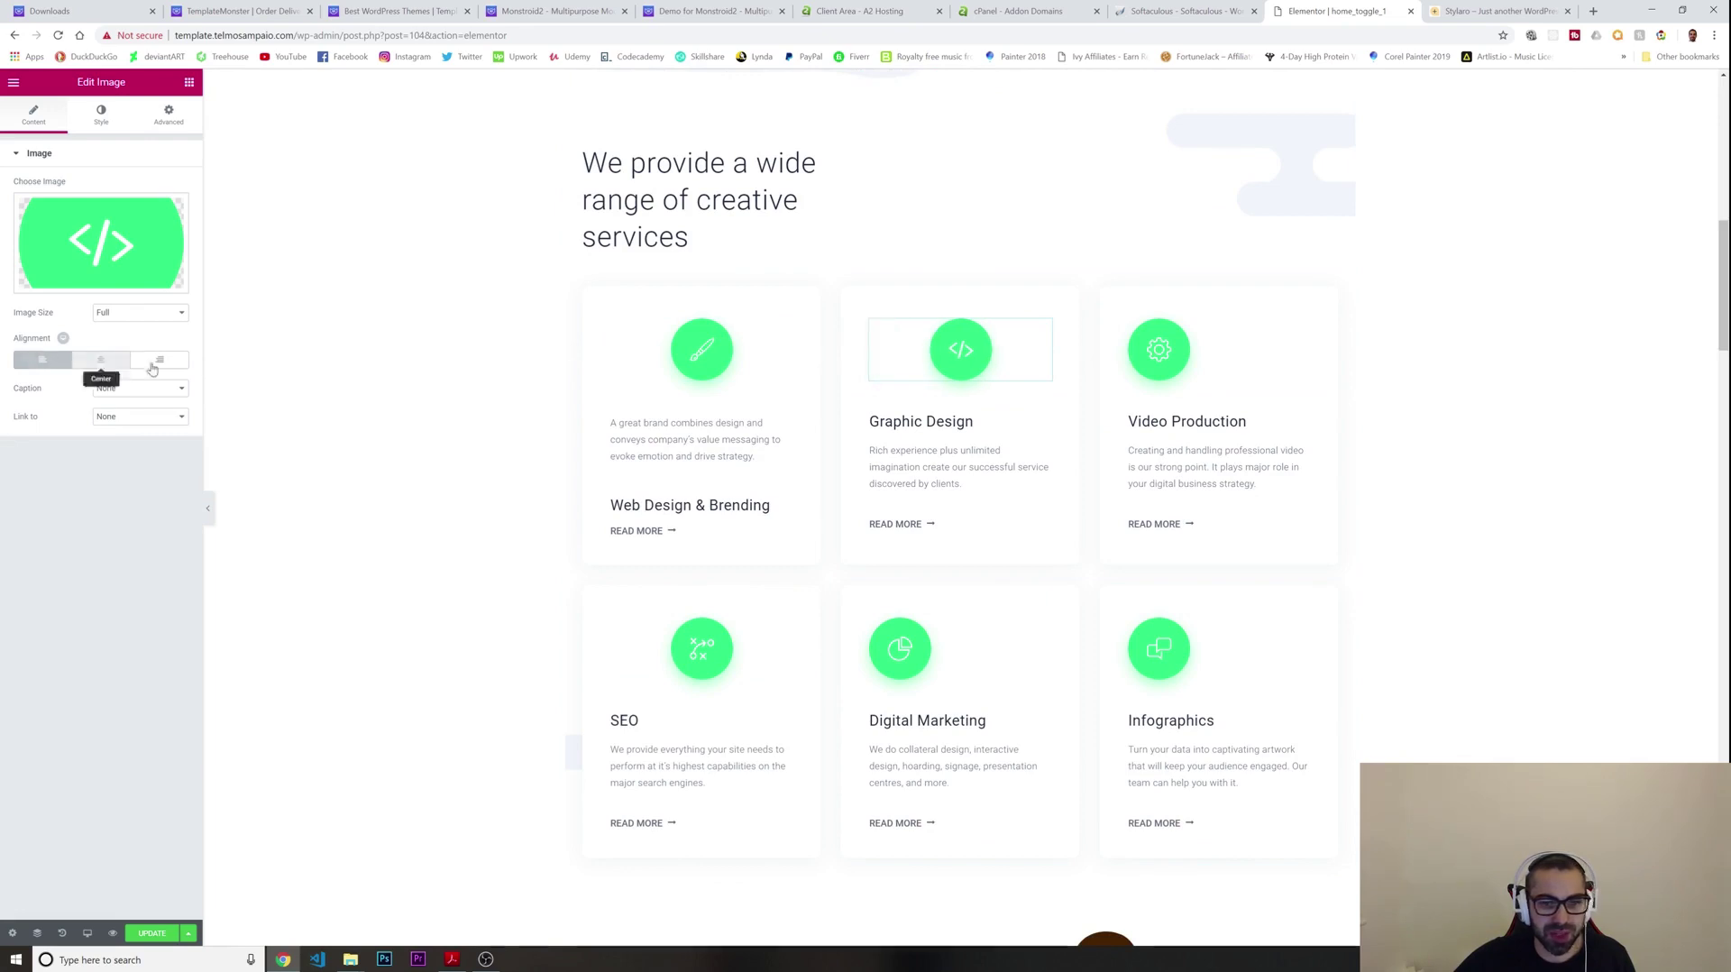
{"action": "left_click", "coordinate": [101, 360]}
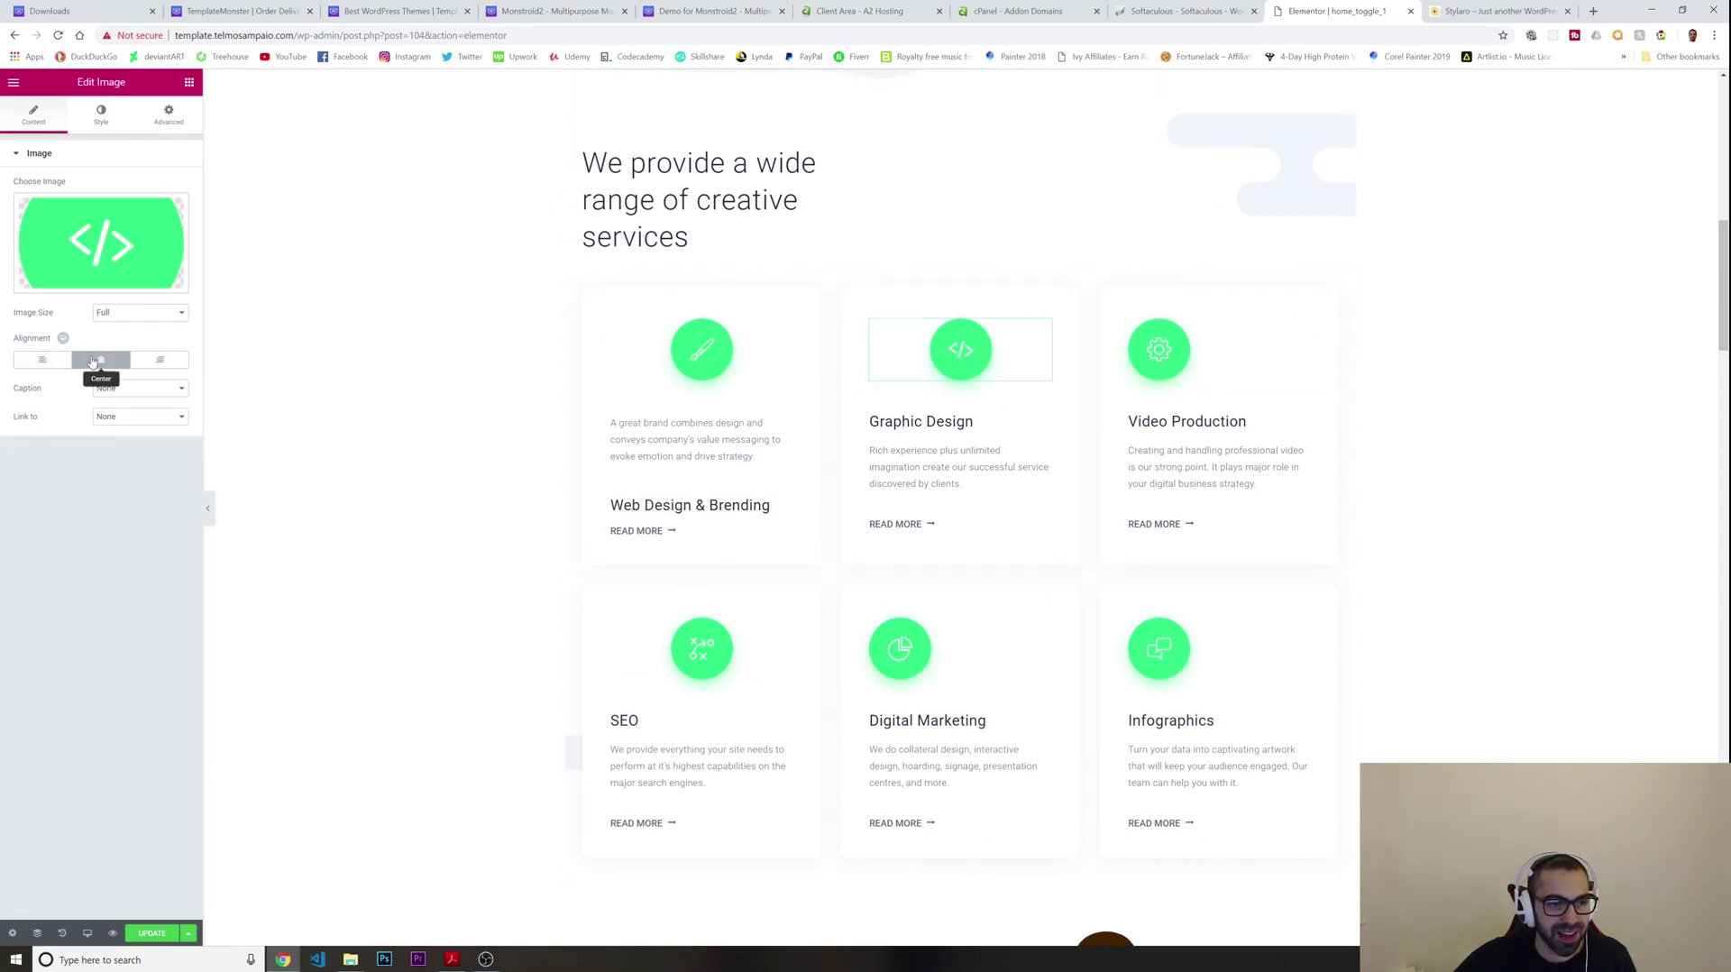
{"action": "left_click", "coordinate": [101, 360]}
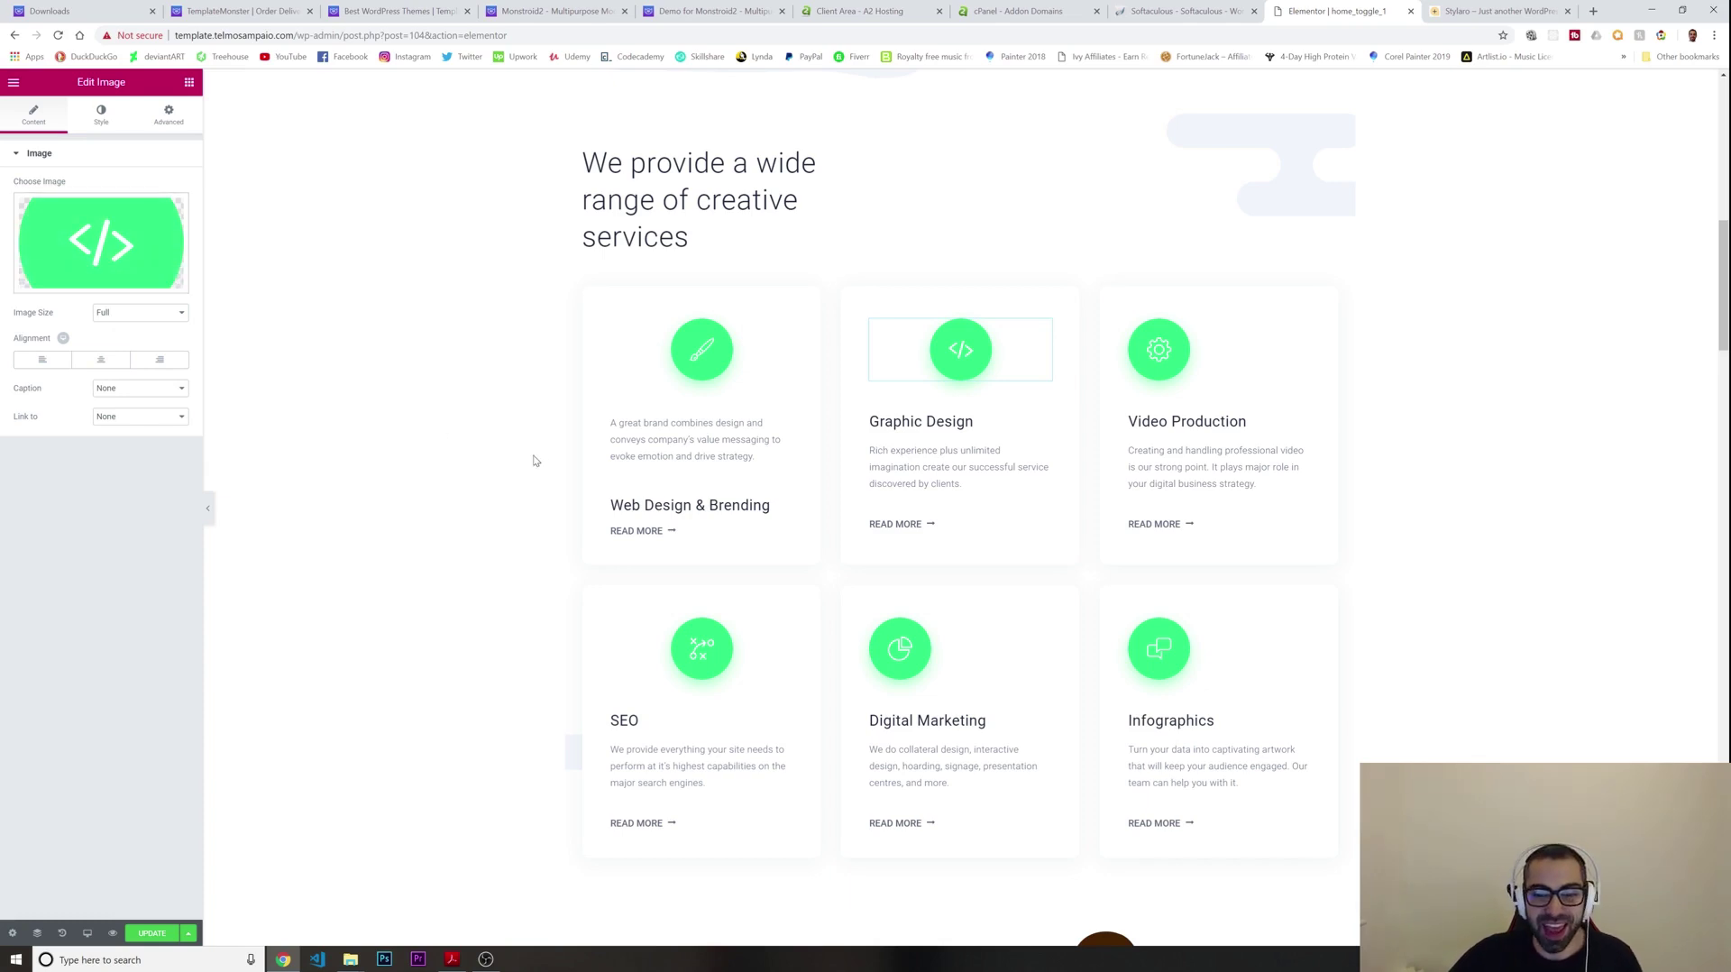
Move the beanbag illustration column to the left of the contact questions text
{"action": "scroll", "coordinate": [848, 550], "scroll_direction": "down", "scroll_amount": 8}
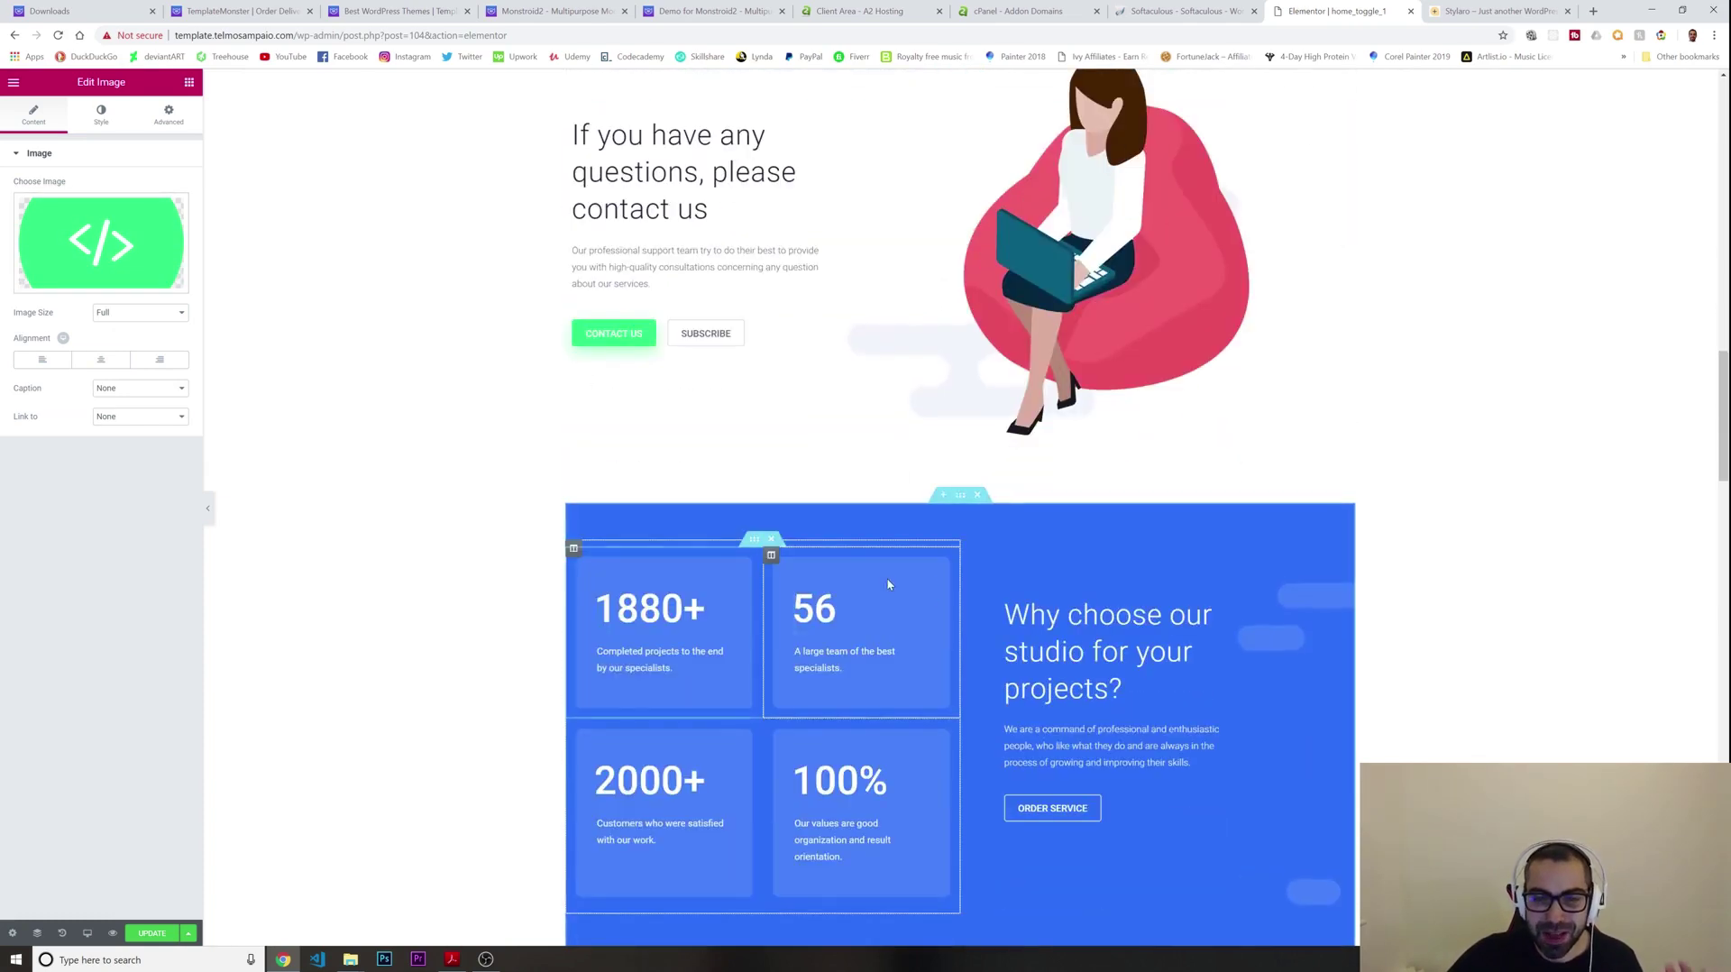
{"action": "scroll", "coordinate": [893, 577], "scroll_direction": "up", "scroll_amount": 3}
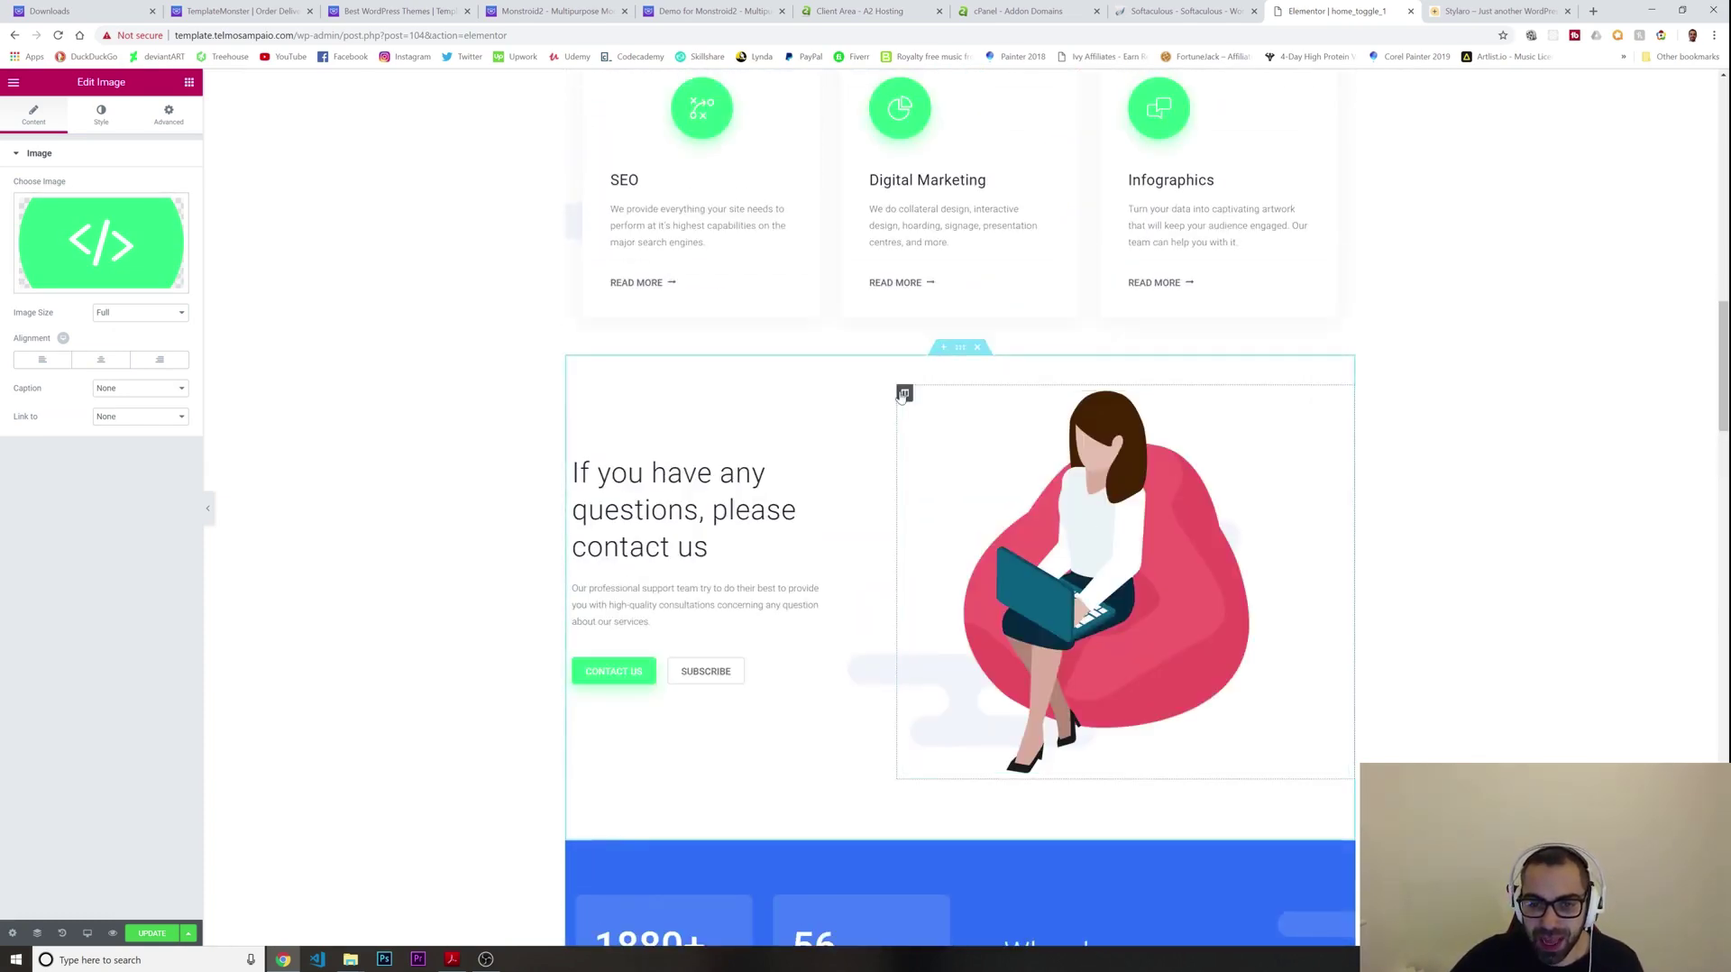
{"action": "left_click_drag", "start_coordinate": [905, 393], "coordinate": [631, 397]}
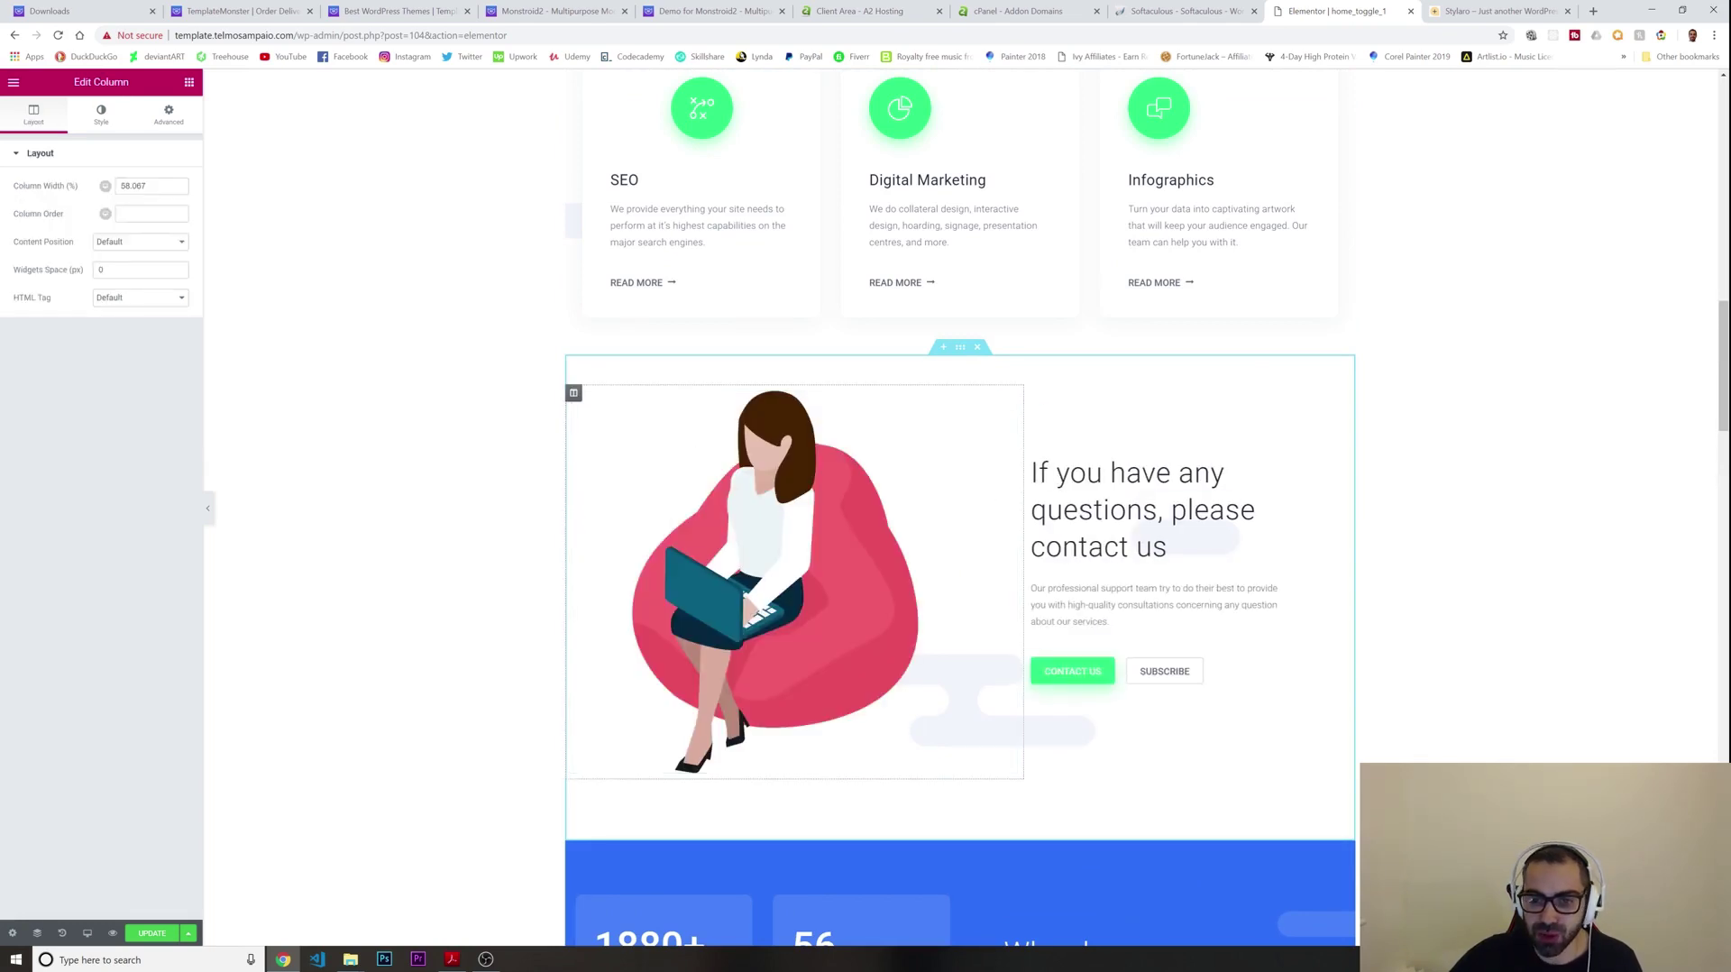
{"action": "left_click", "coordinate": [1167, 546]}
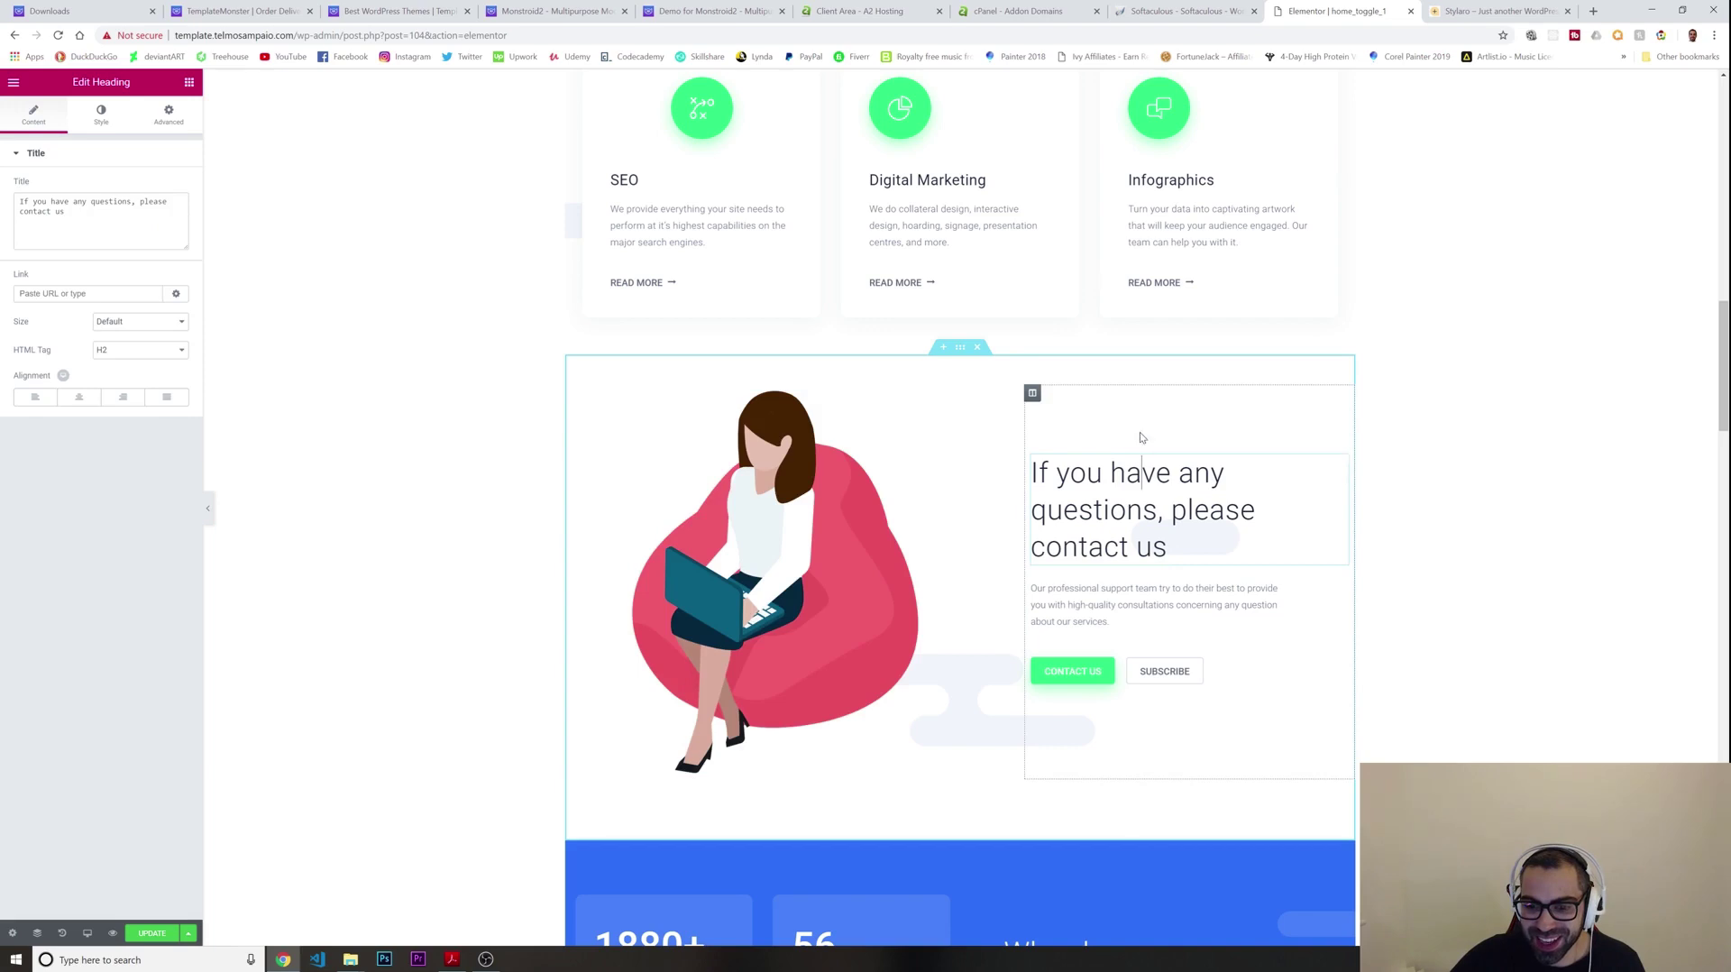
{"action": "left_click", "coordinate": [1032, 394]}
Select the beanbag illustration, then go back to the widgets panel
{"action": "left_click", "coordinate": [1010, 399]}
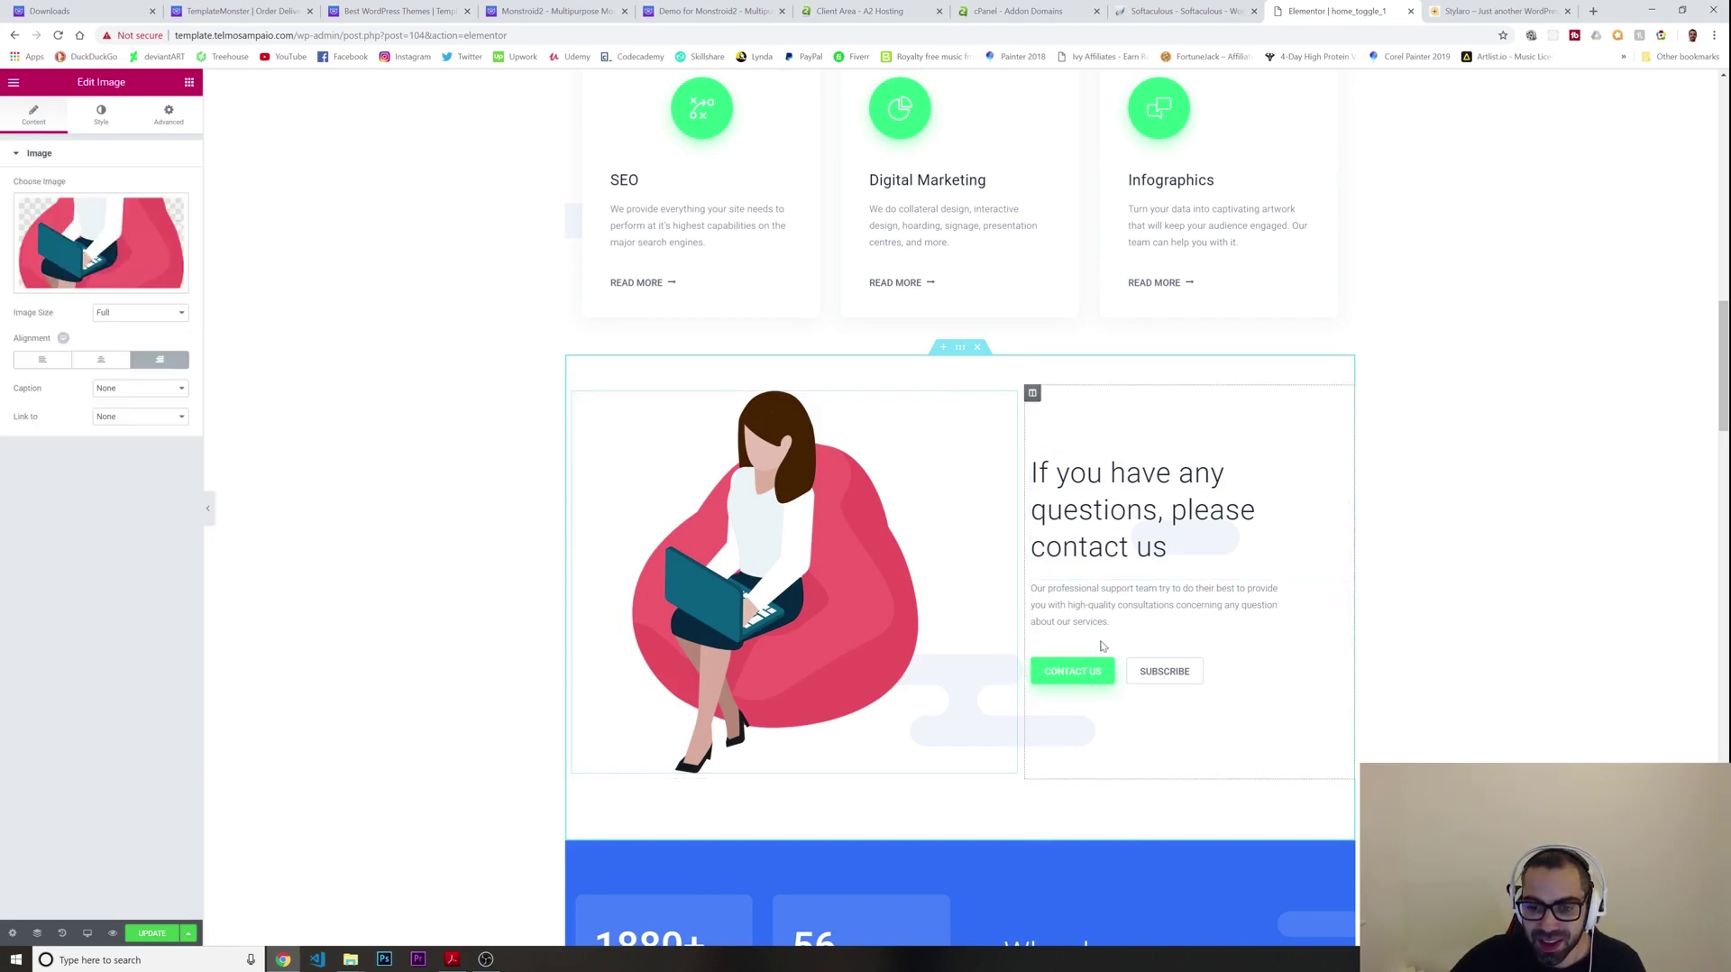
{"action": "scroll", "coordinate": [1244, 629], "scroll_direction": "down", "scroll_amount": 2}
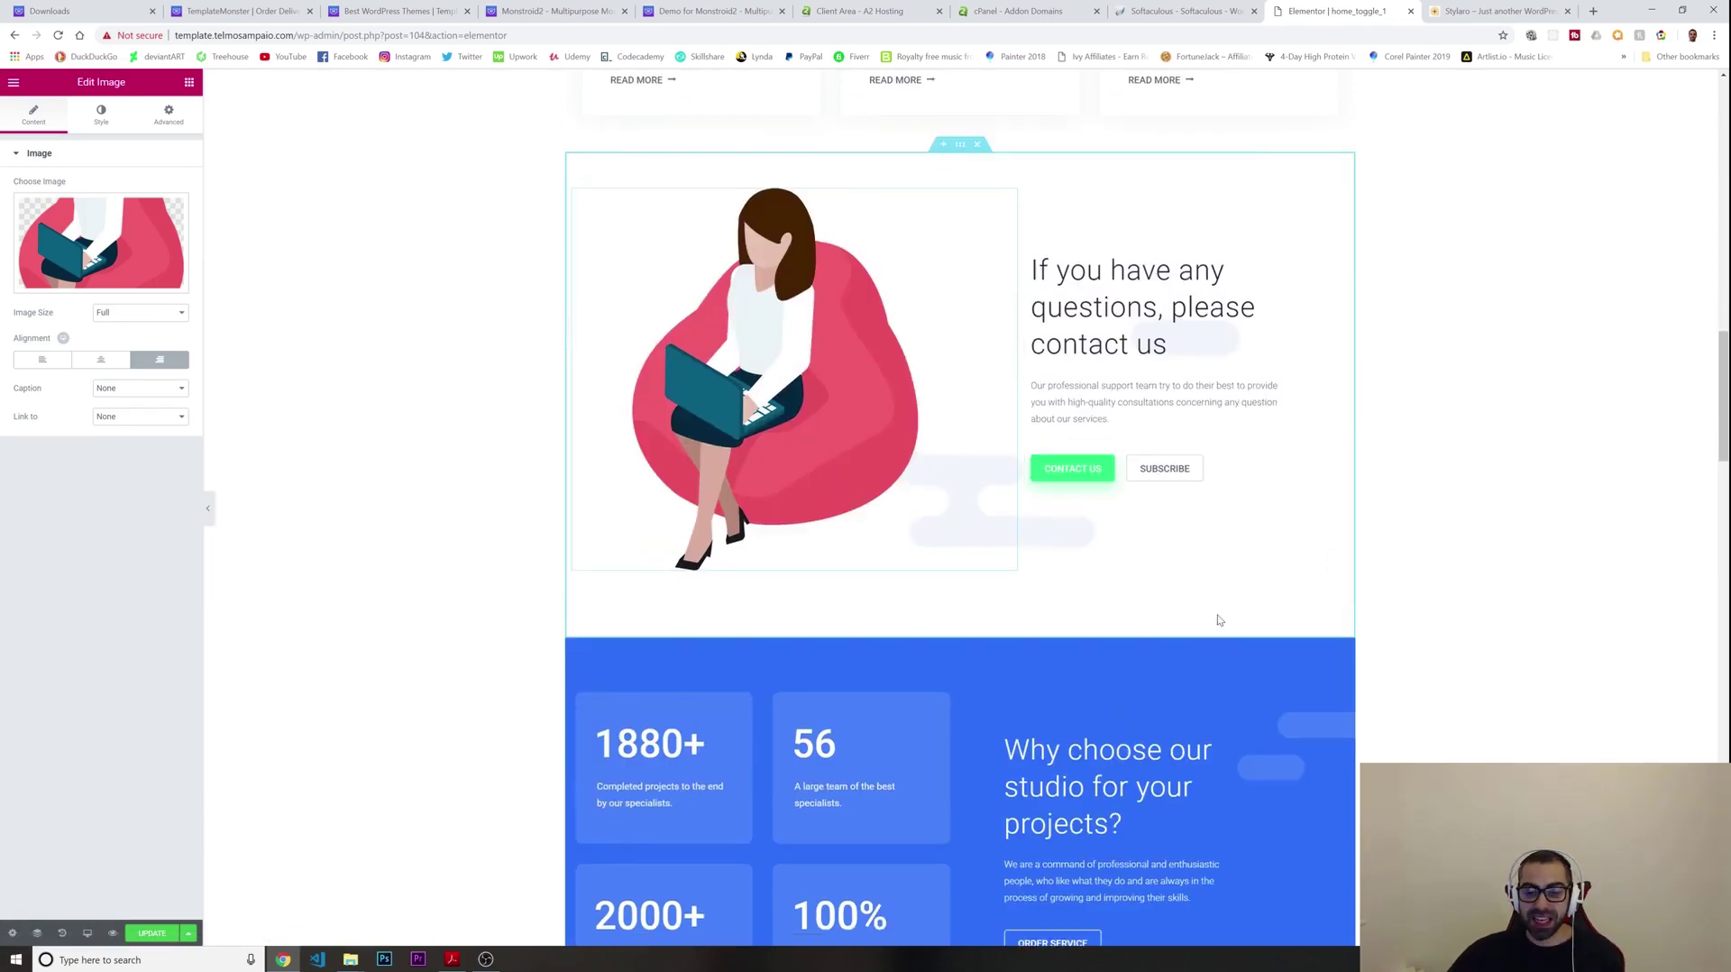
{"action": "scroll", "coordinate": [1219, 620], "scroll_direction": "down", "scroll_amount": 6}
{"action": "scroll", "coordinate": [1037, 660], "scroll_direction": "up", "scroll_amount": 10}
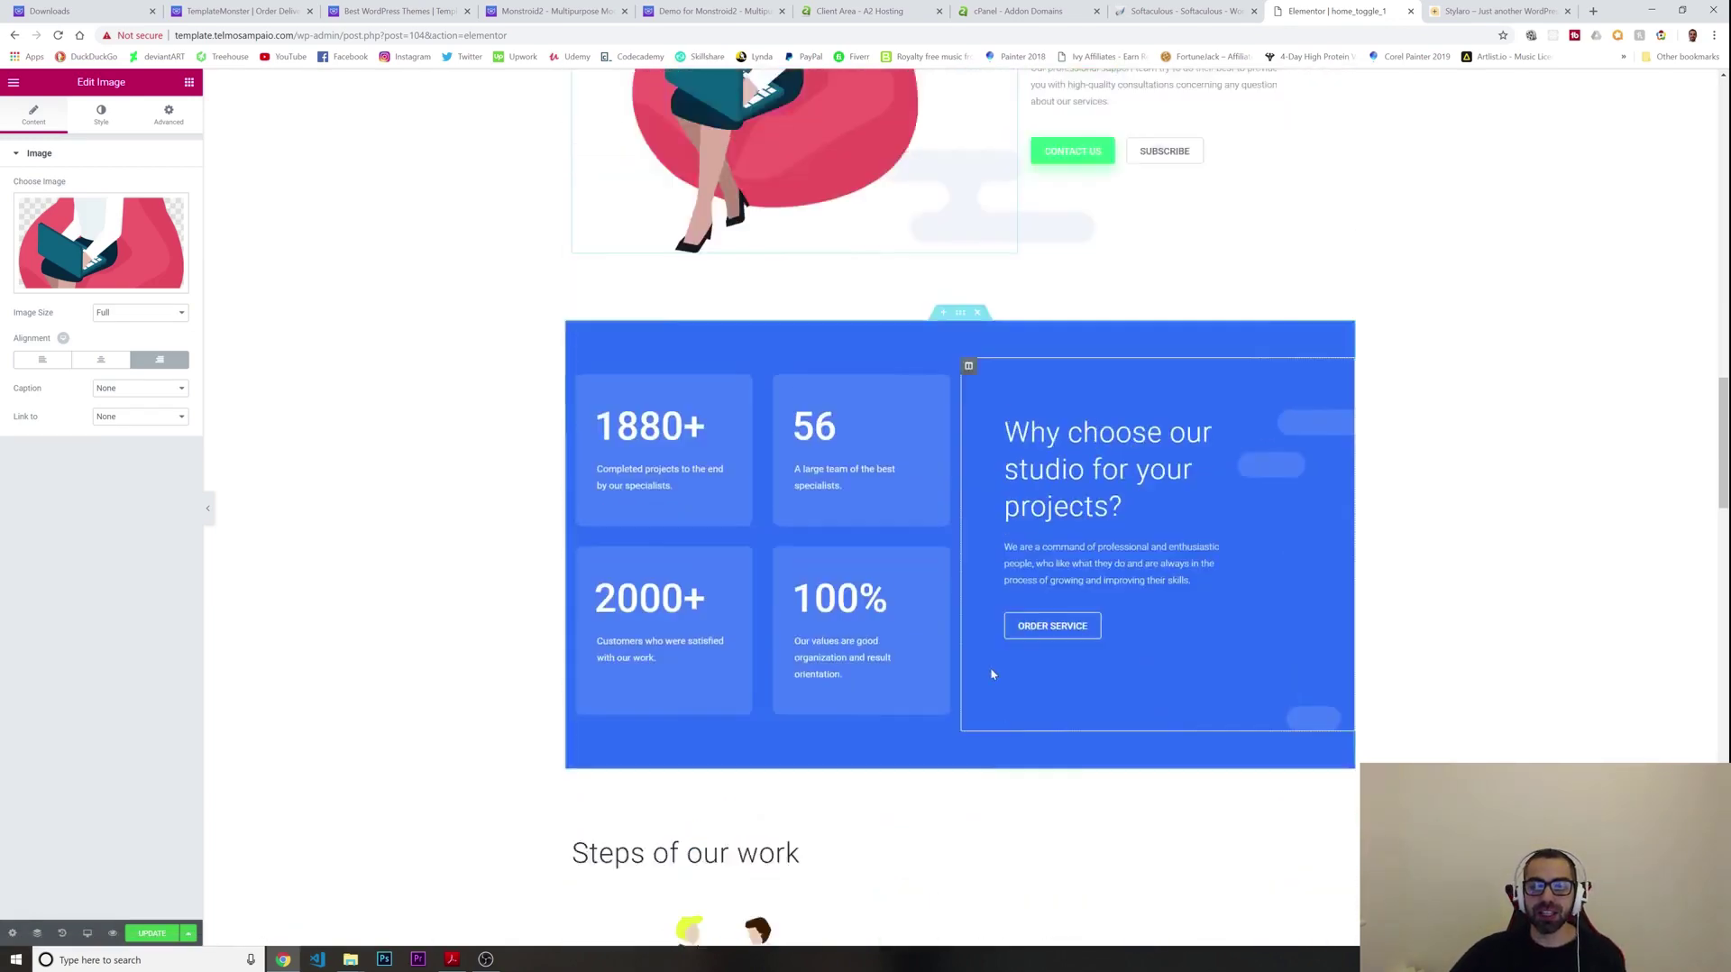
{"action": "scroll", "coordinate": [969, 642], "scroll_direction": "up", "scroll_amount": 15}
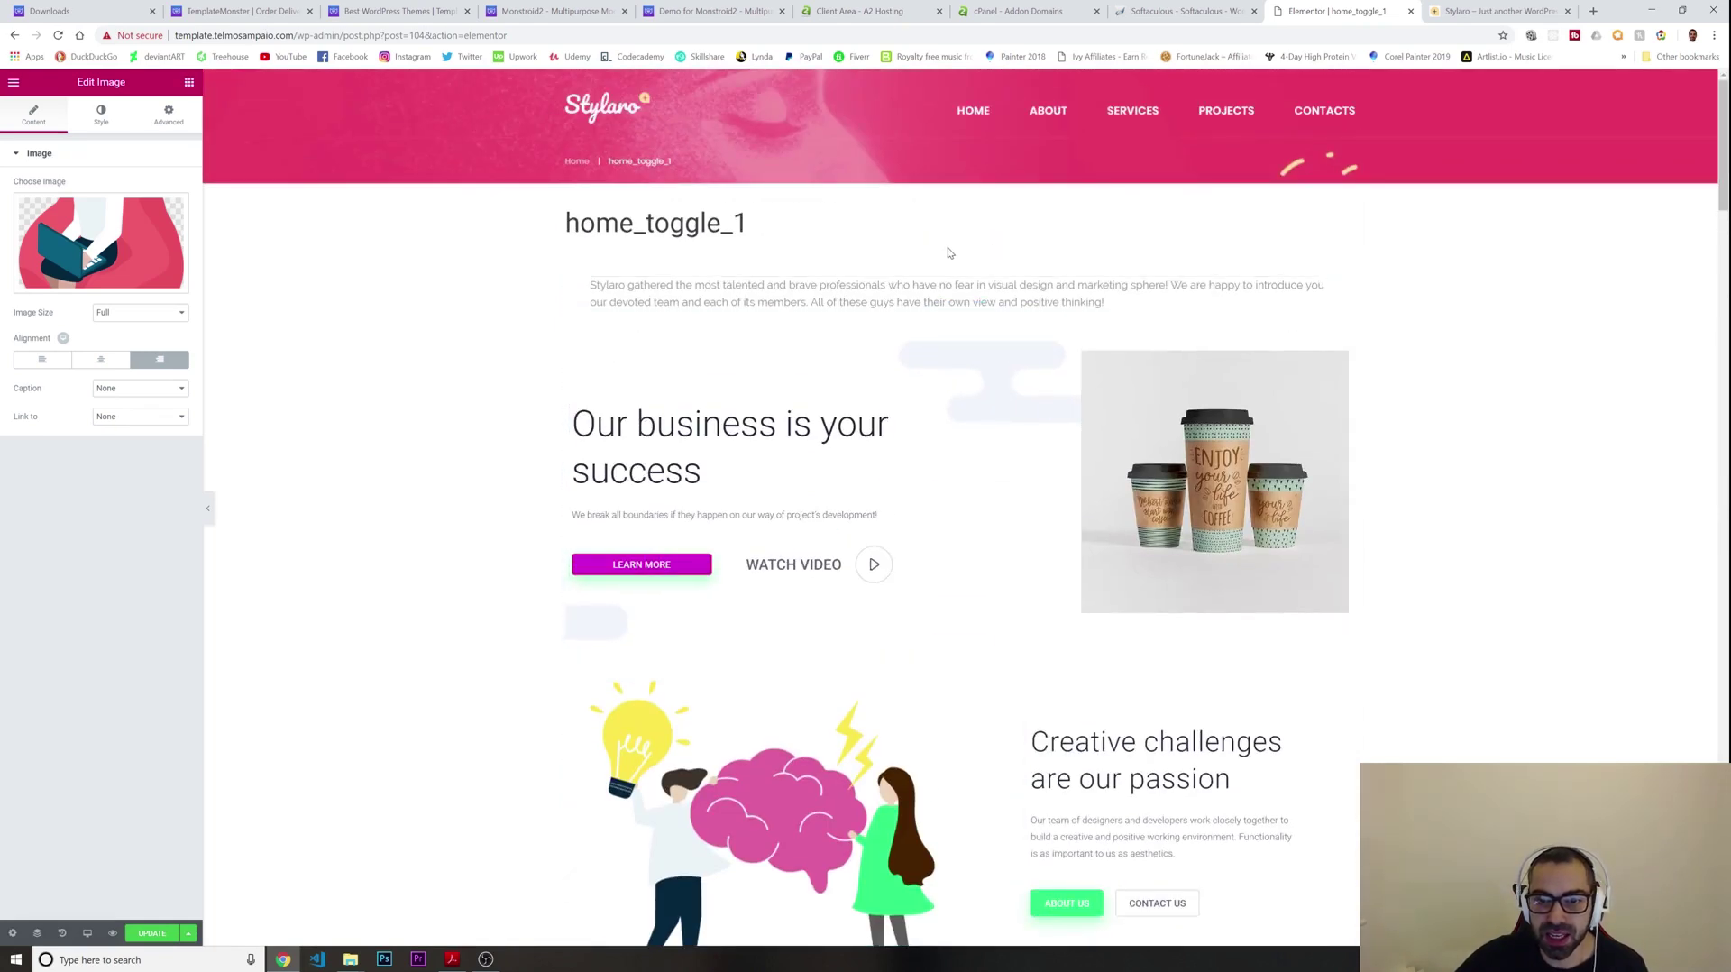
{"action": "key", "text": "Escape"}
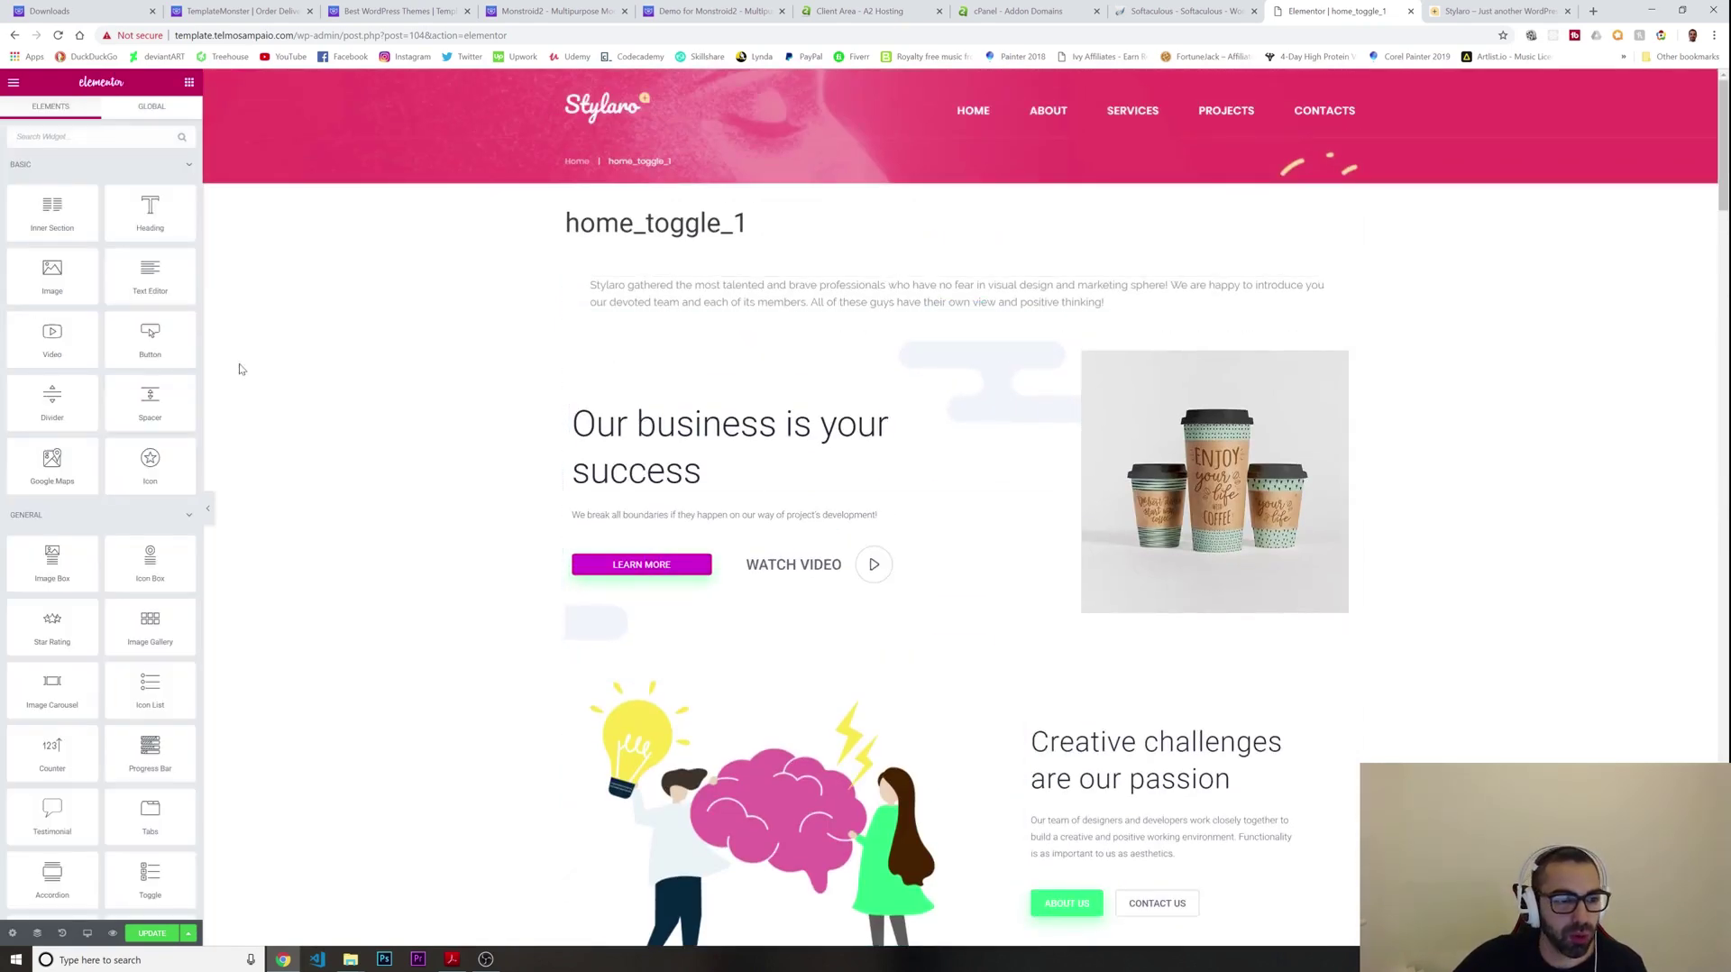
{"action": "scroll", "coordinate": [144, 602], "scroll_direction": "down", "scroll_amount": 15}
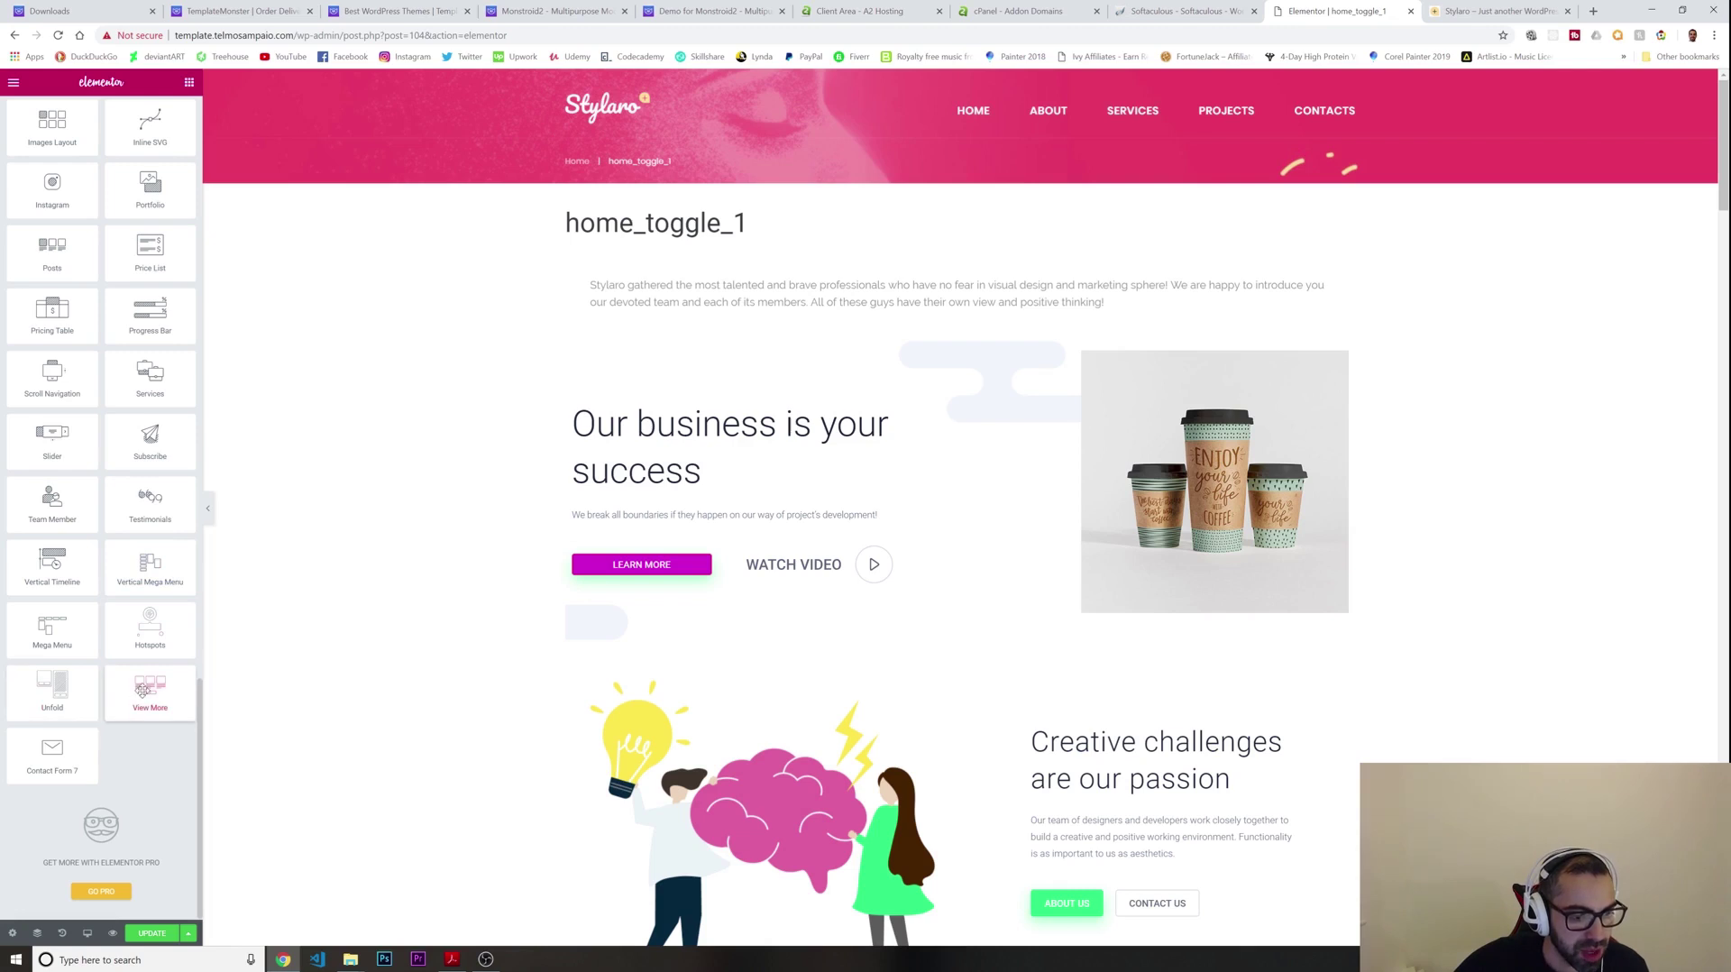
{"action": "scroll", "coordinate": [126, 721], "scroll_direction": "up", "scroll_amount": 3}
{"action": "scroll", "coordinate": [108, 767], "scroll_direction": "down", "scroll_amount": 3}
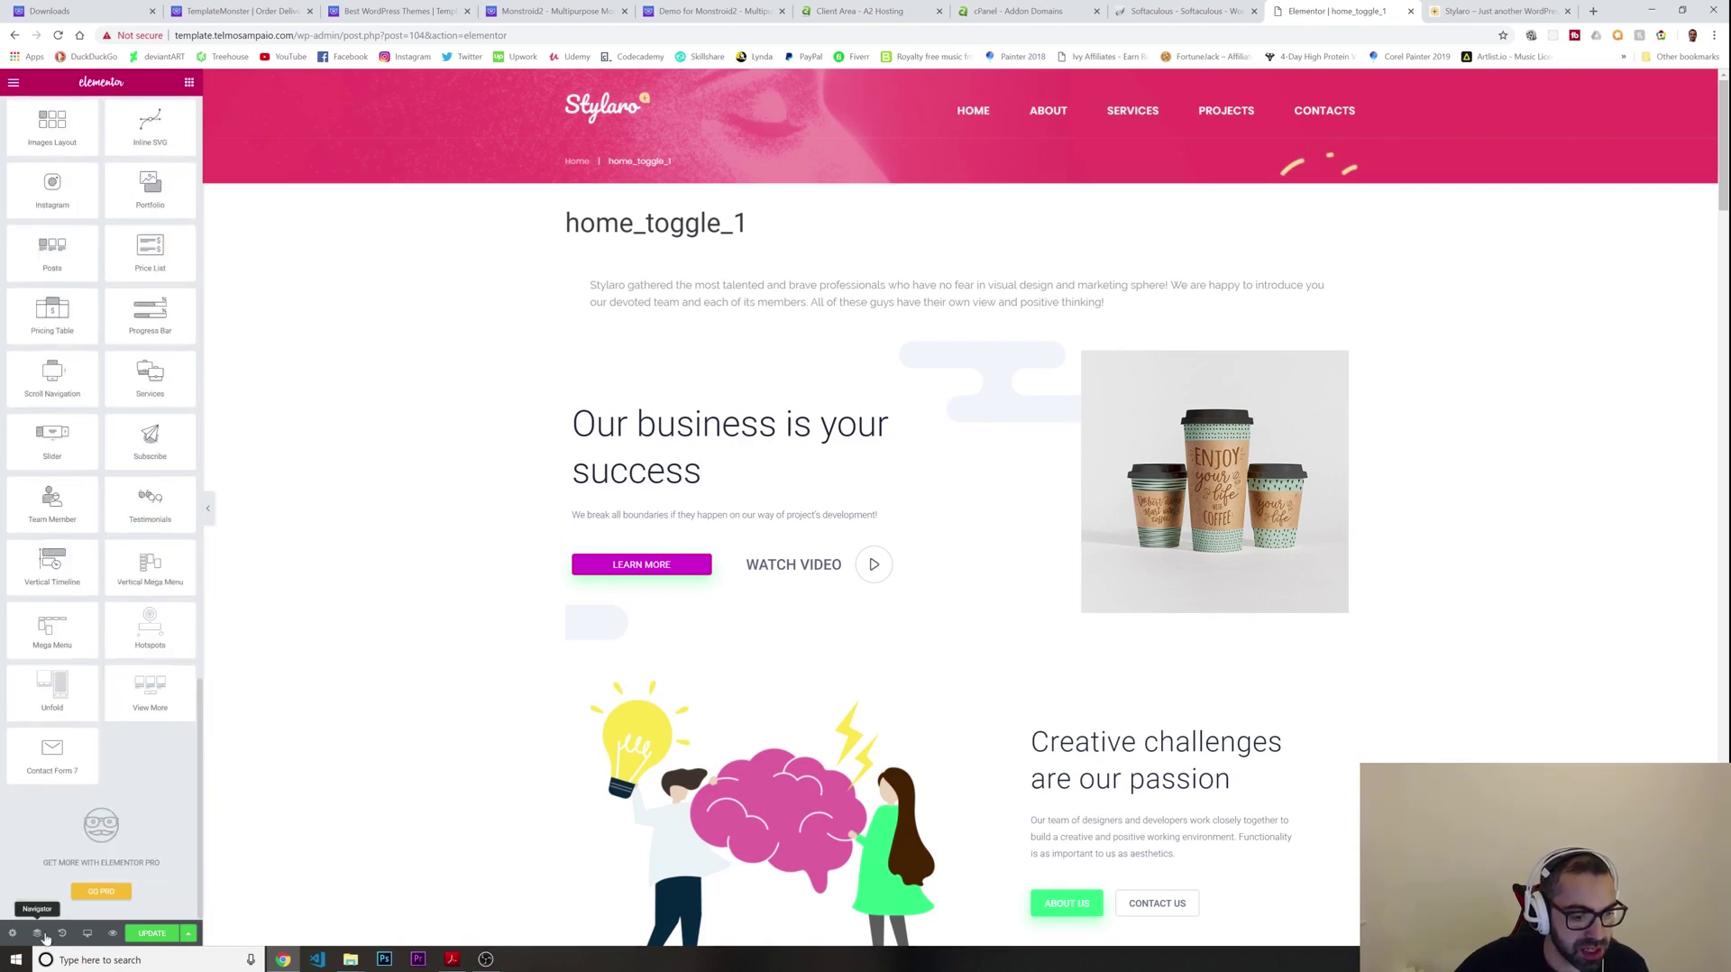
Delete the home_toggle_1 title in Page Settings
{"action": "left_click", "coordinate": [11, 934]}
{"action": "left_click_drag", "start_coordinate": [80, 201], "coordinate": [3, 209]}
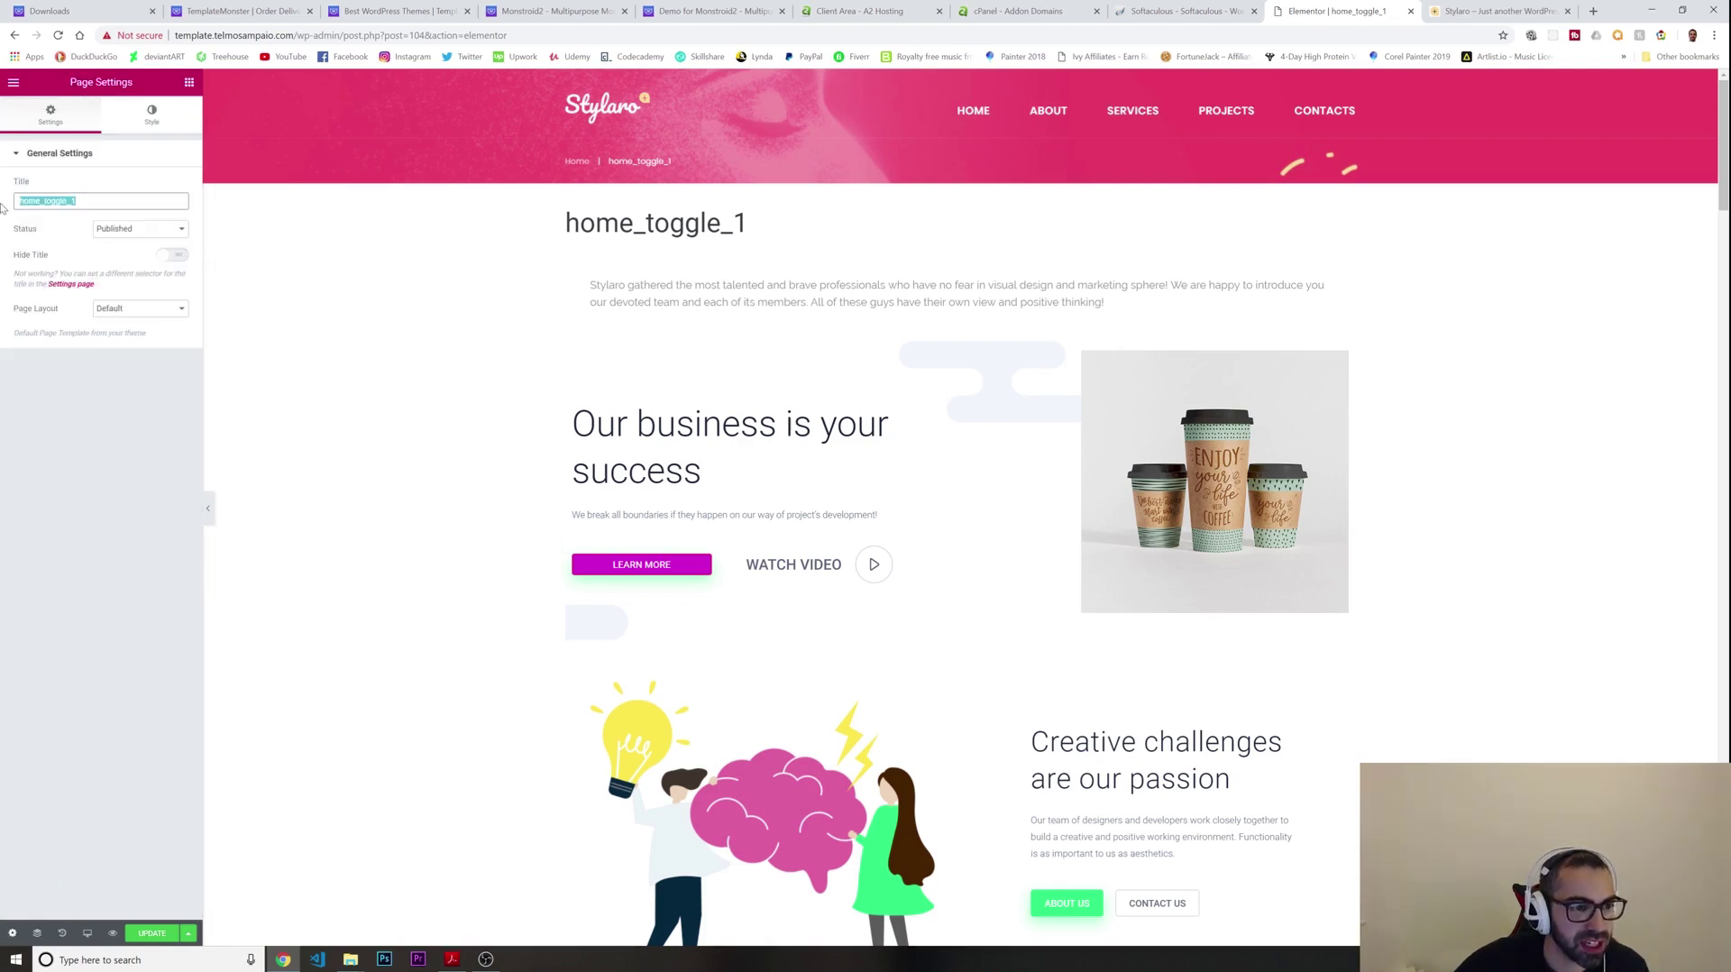
{"action": "key", "text": "BackSpace"}
{"action": "left_click", "coordinate": [631, 252]}
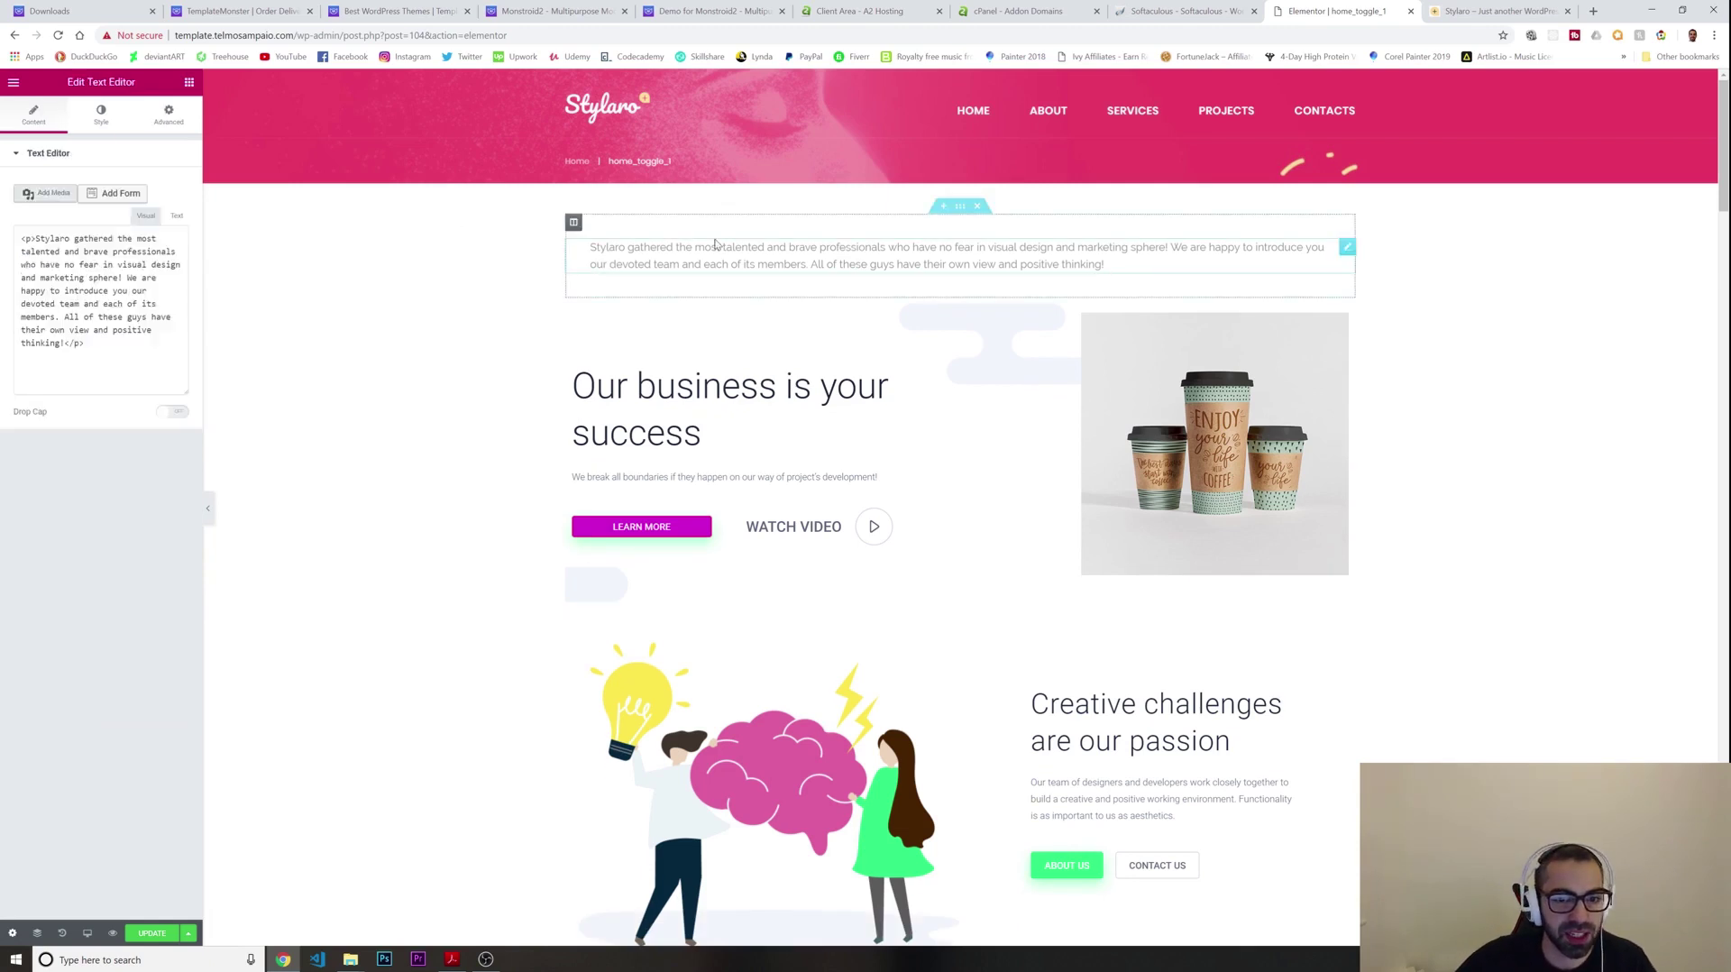
Add a new three-column section above the Stylaro intro paragraph
{"action": "left_click", "coordinate": [943, 205]}
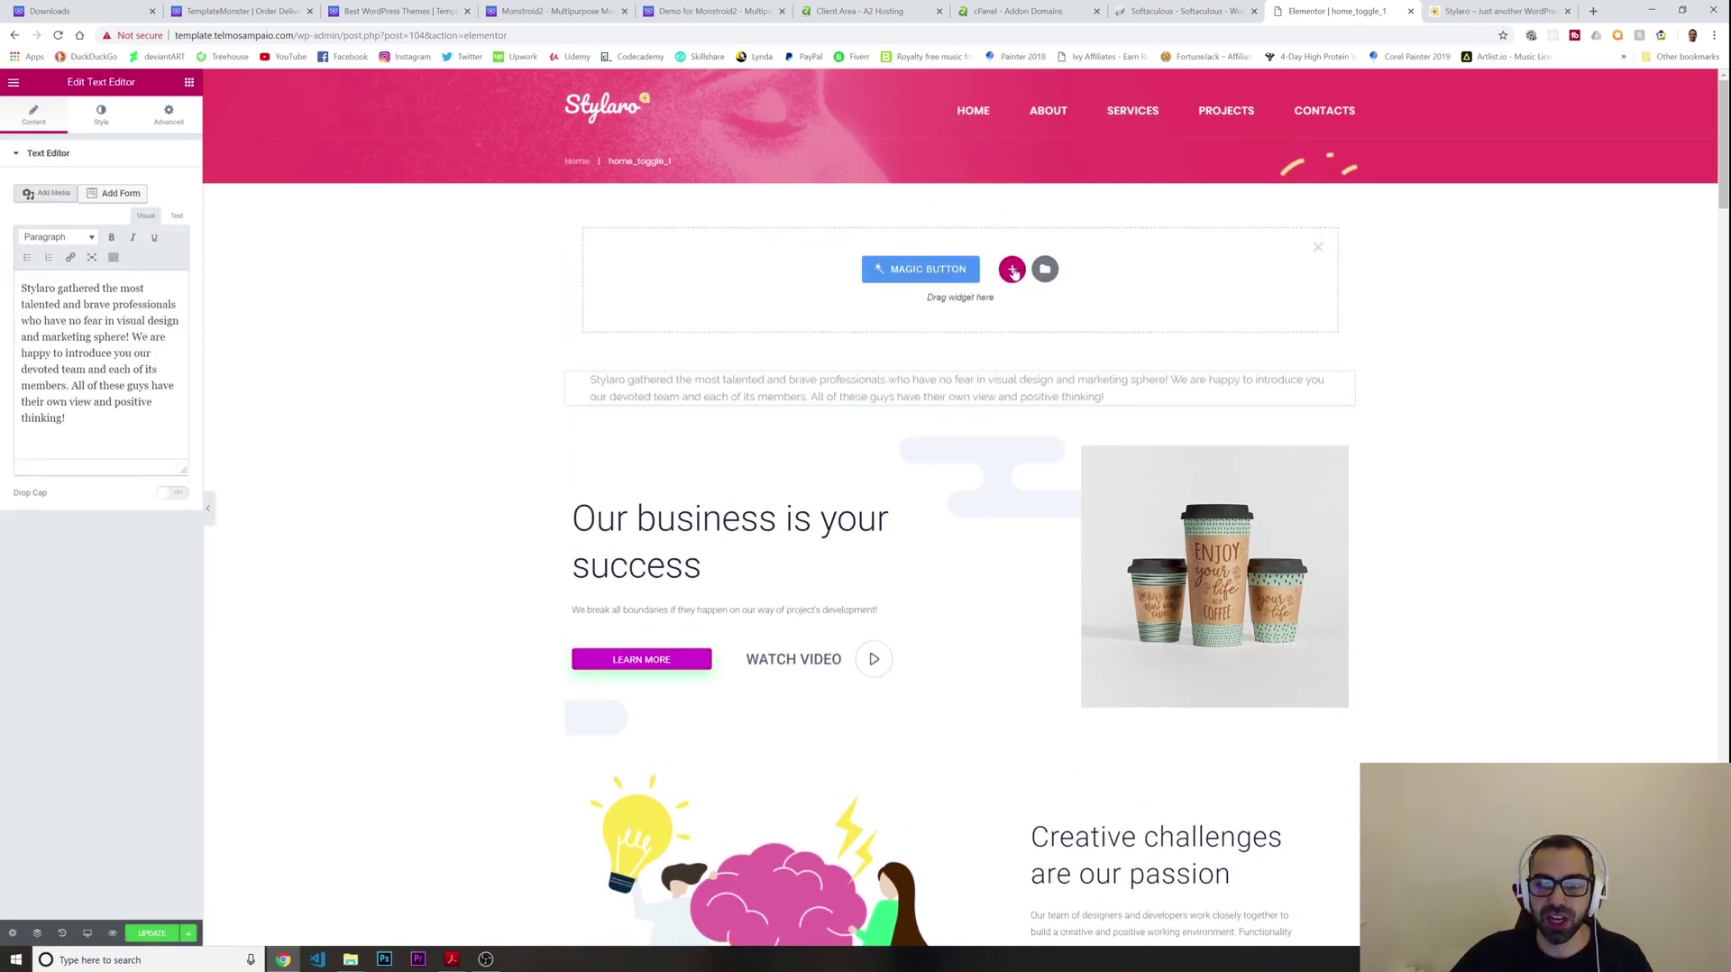
{"action": "left_click", "coordinate": [1012, 269]}
{"action": "left_click", "coordinate": [938, 312]}
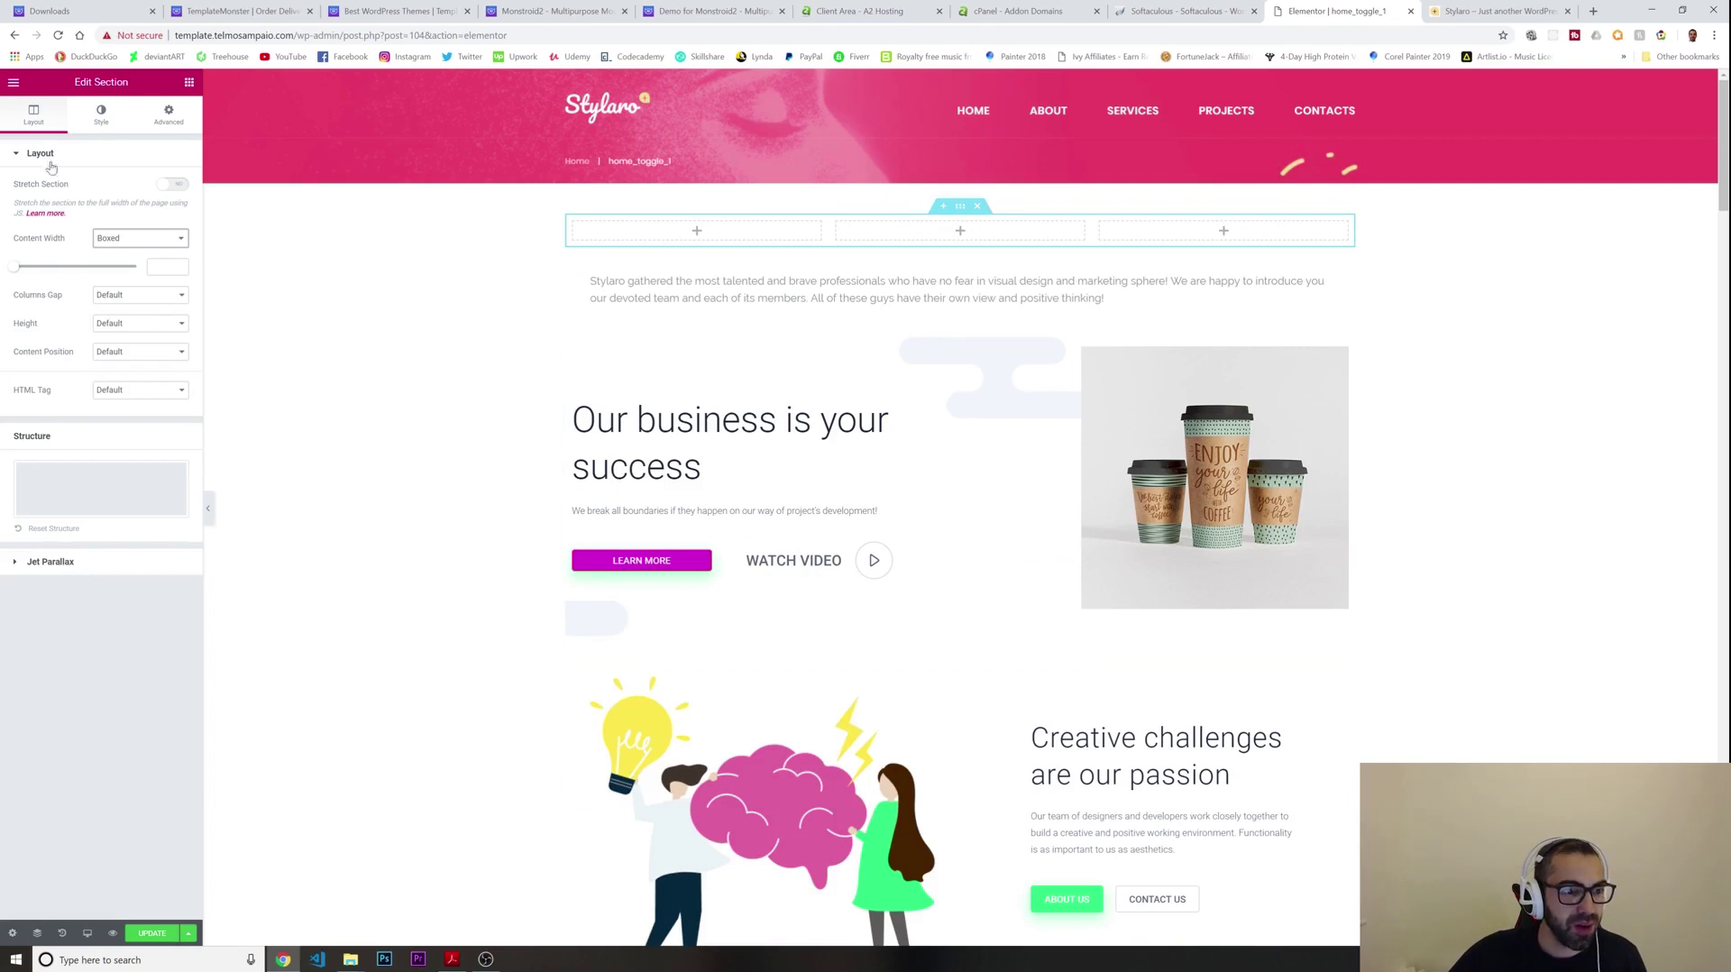
Place a Text Editor widget in the new section's first column
{"action": "left_click", "coordinate": [698, 231]}
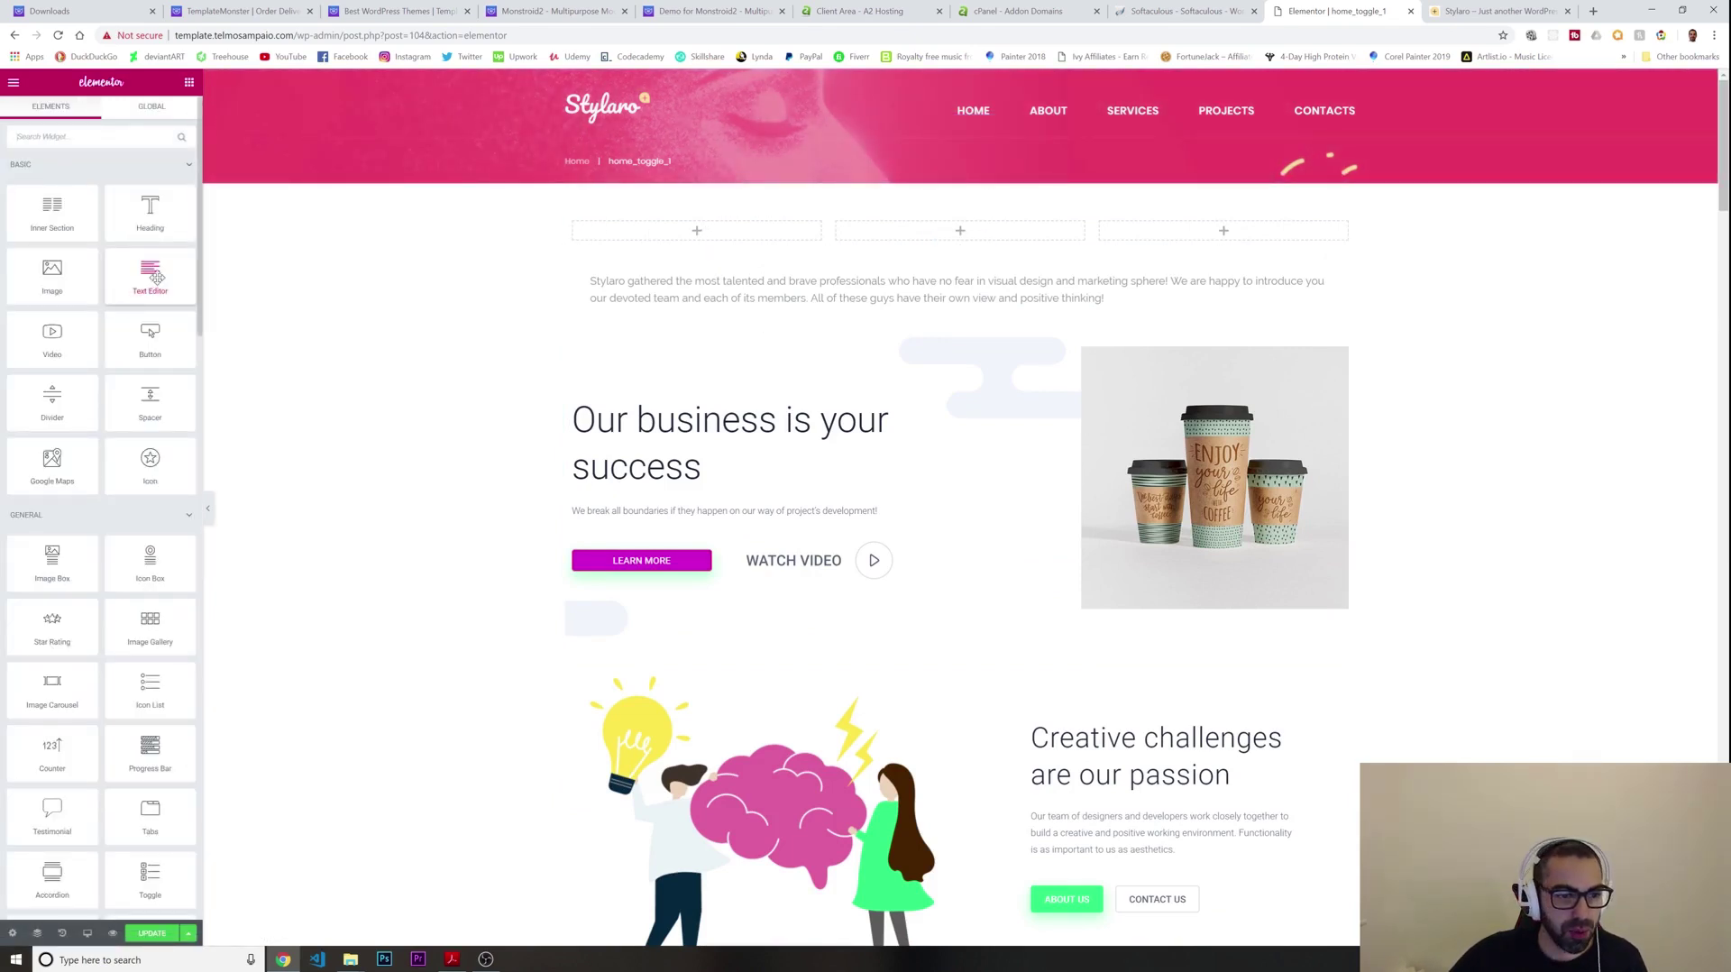
{"action": "left_click_drag", "start_coordinate": [146, 272], "coordinate": [700, 232]}
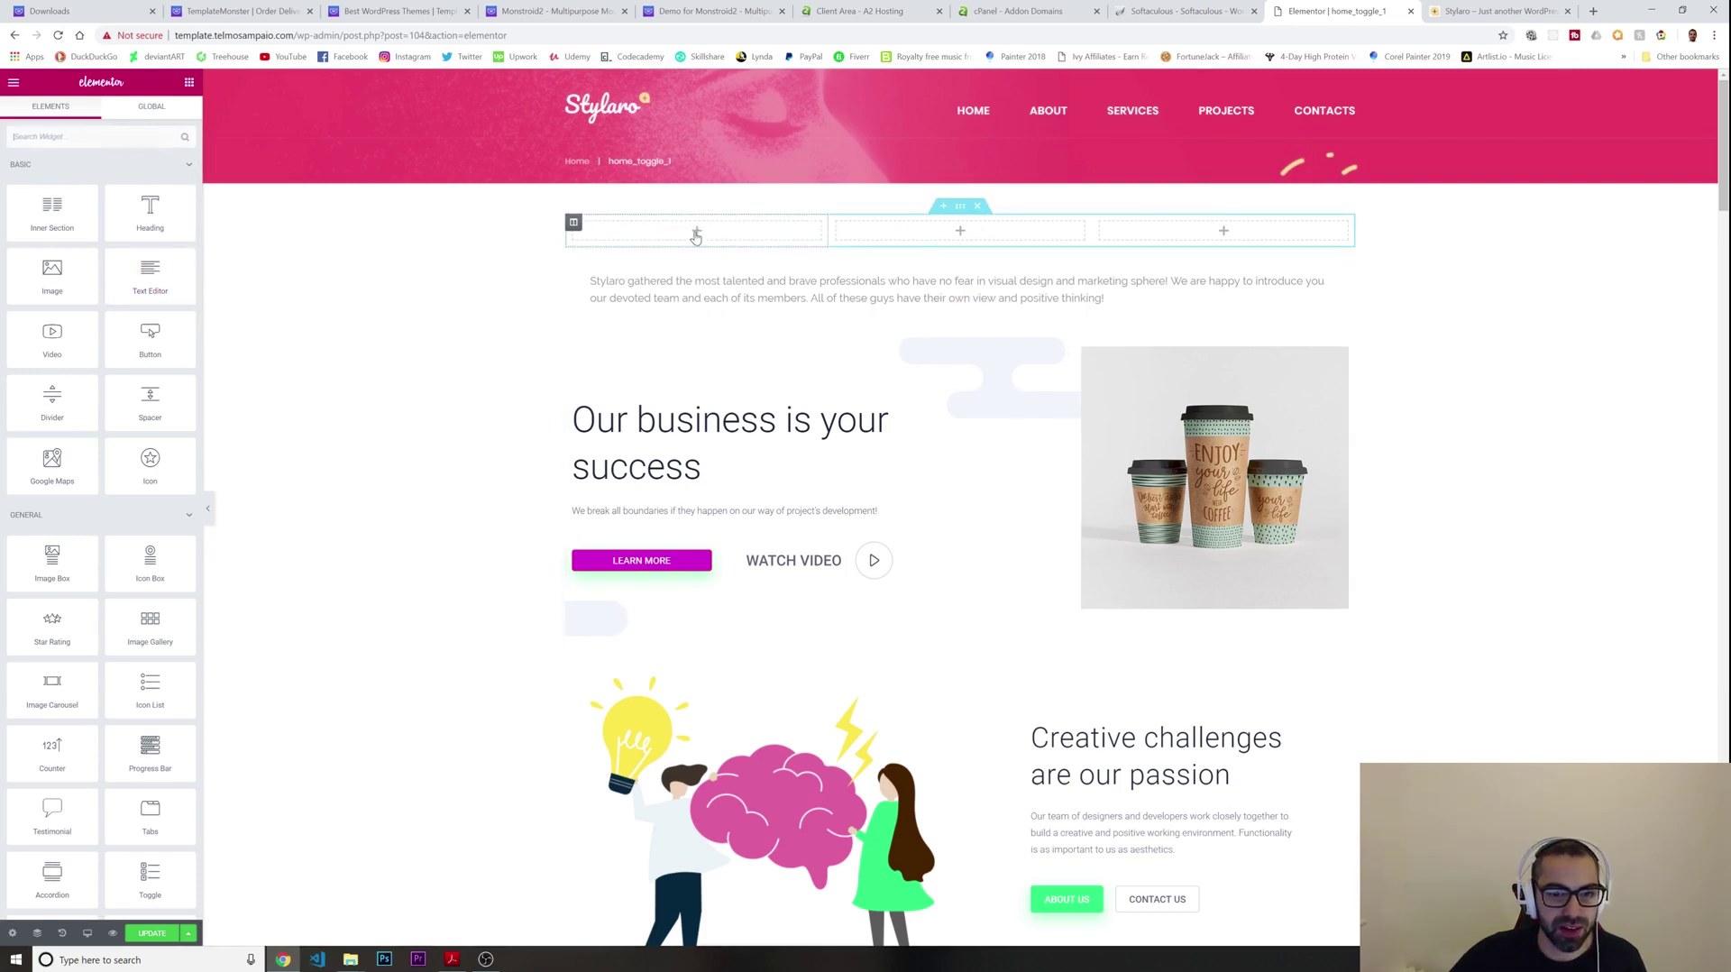
{"action": "left_click_drag", "start_coordinate": [147, 272], "coordinate": [699, 233]}
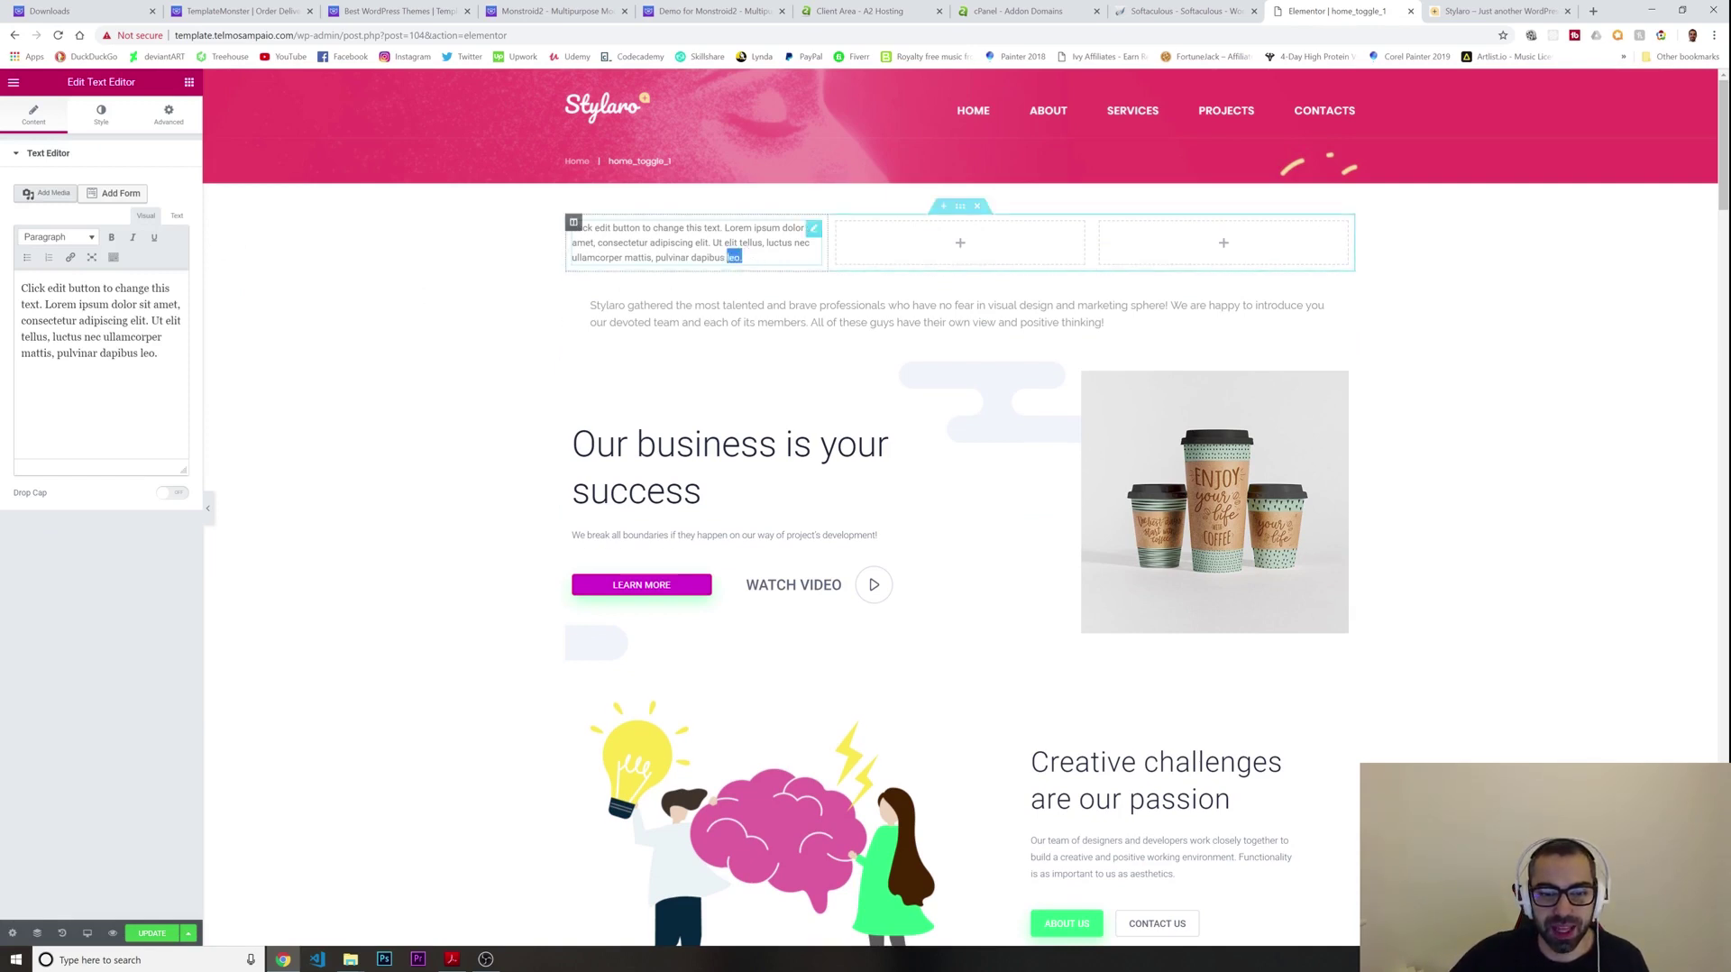
Replace the placeholder text with 'THis is section 1'
{"action": "left_click_drag", "start_coordinate": [742, 258], "coordinate": [578, 227]}
{"action": "type", "text": "T"}
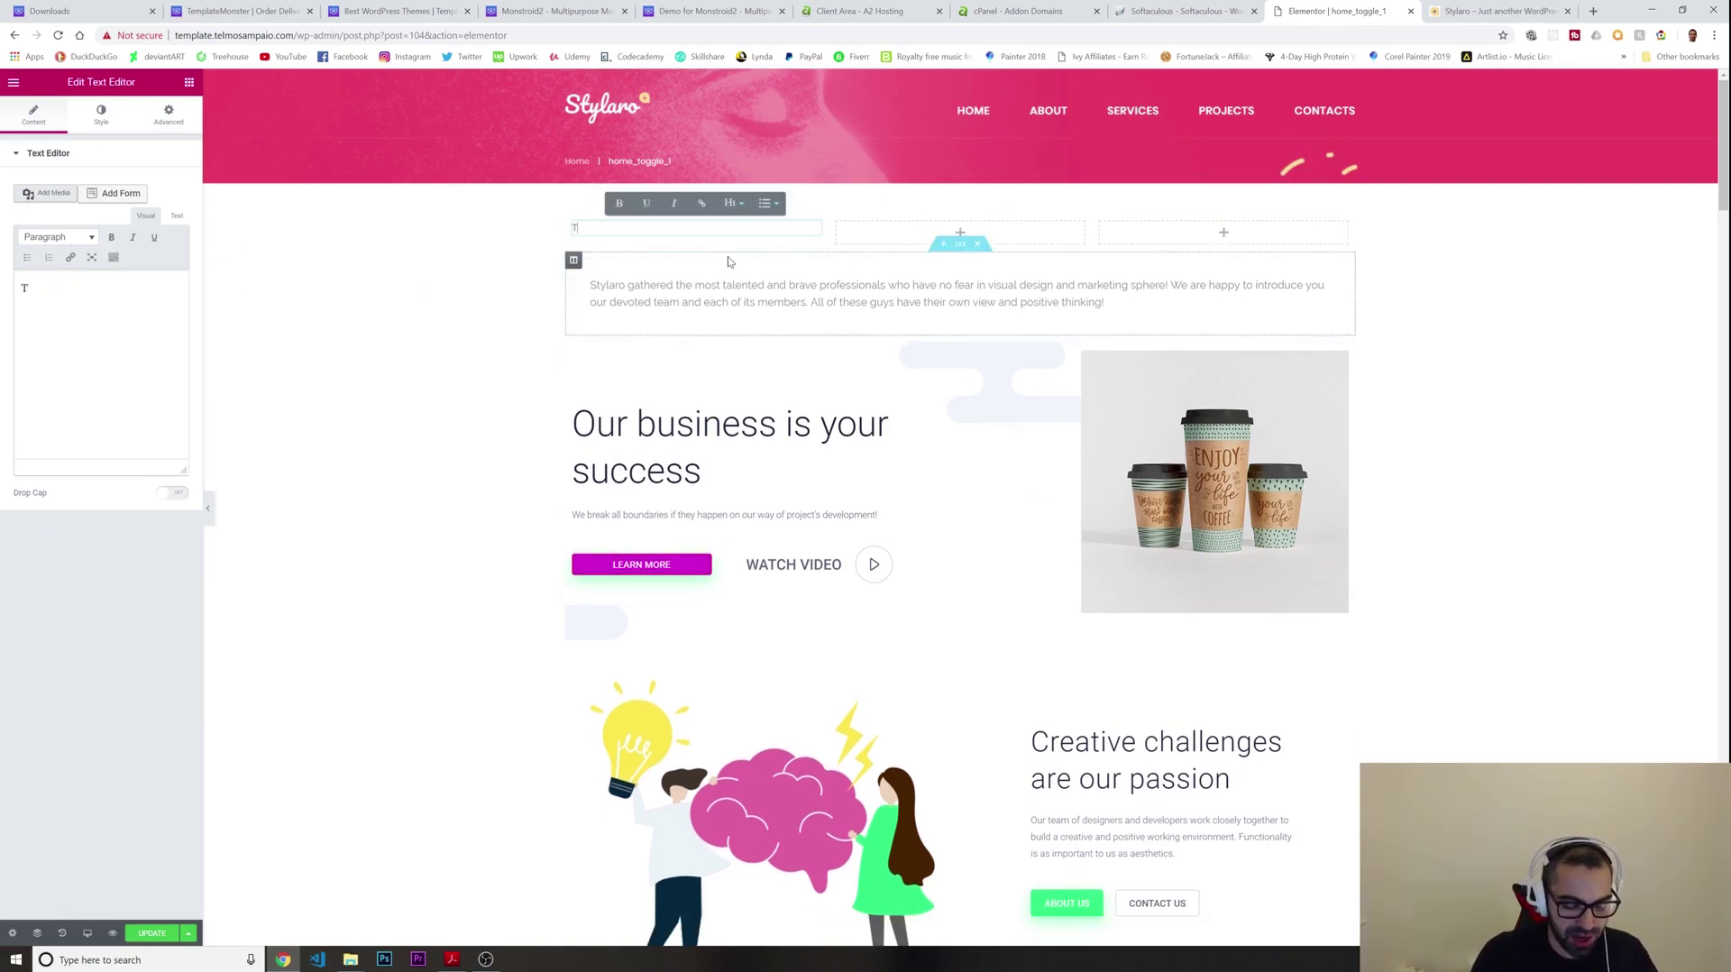
{"action": "type", "text": "His is section 1"}
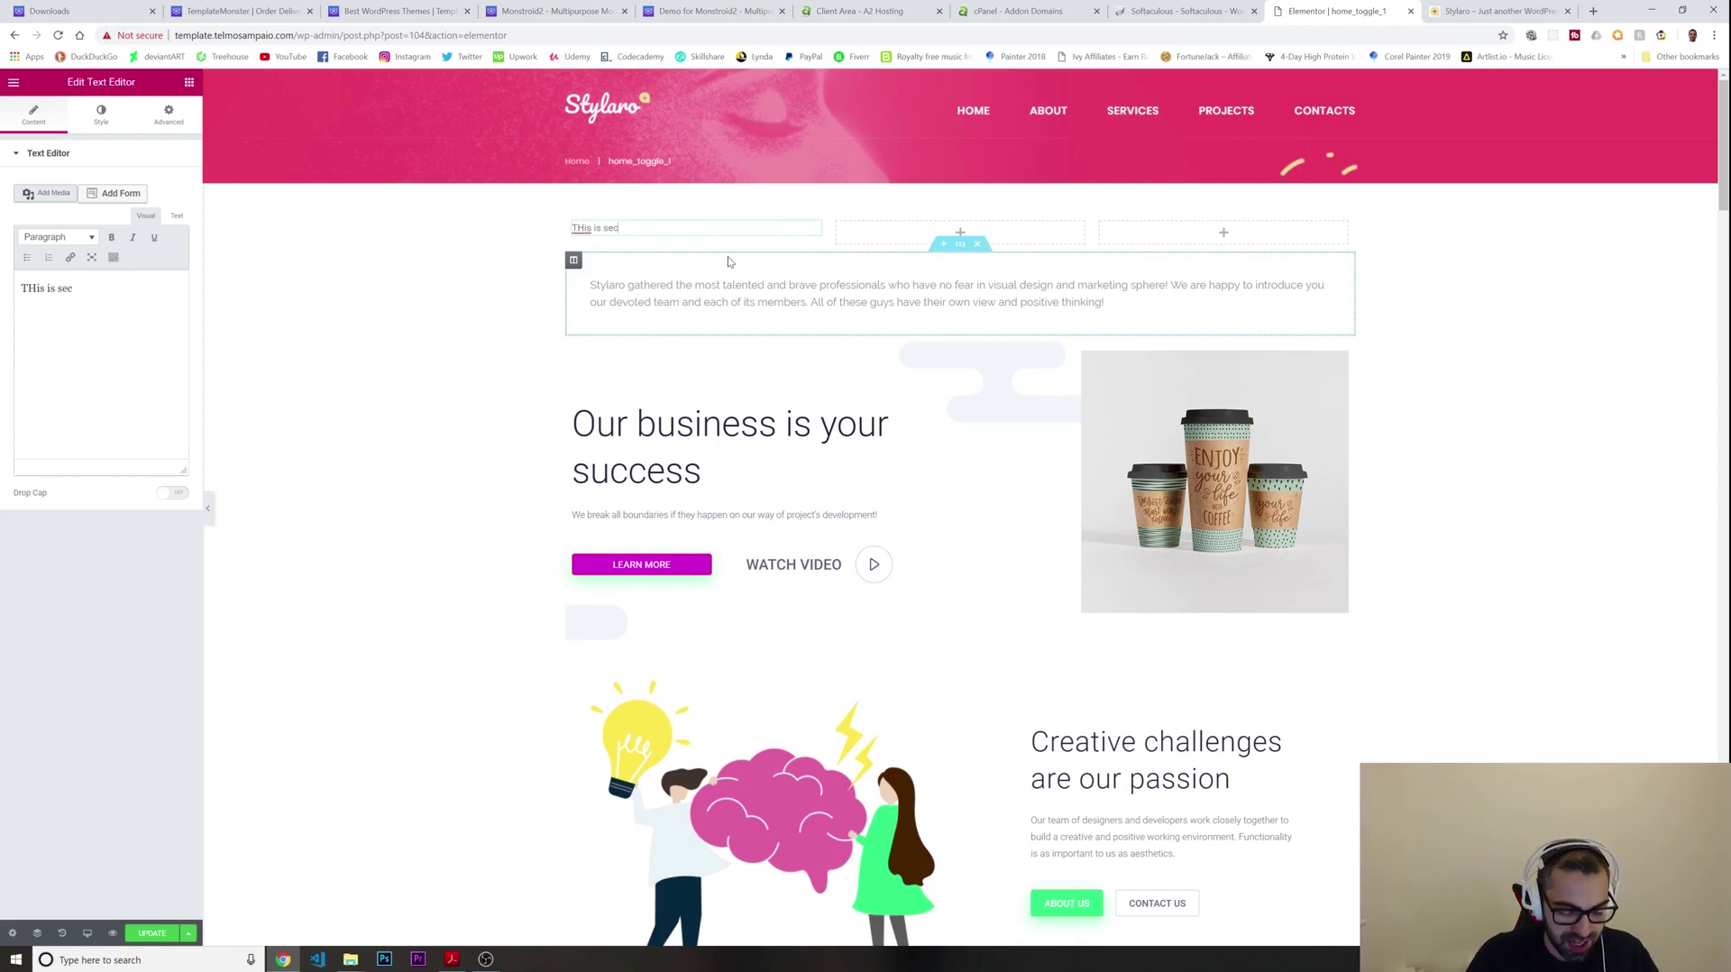
{"action": "left_click", "coordinate": [401, 232]}
{"action": "double_click", "coordinate": [620, 228]}
{"action": "triple_click", "coordinate": [620, 228]}
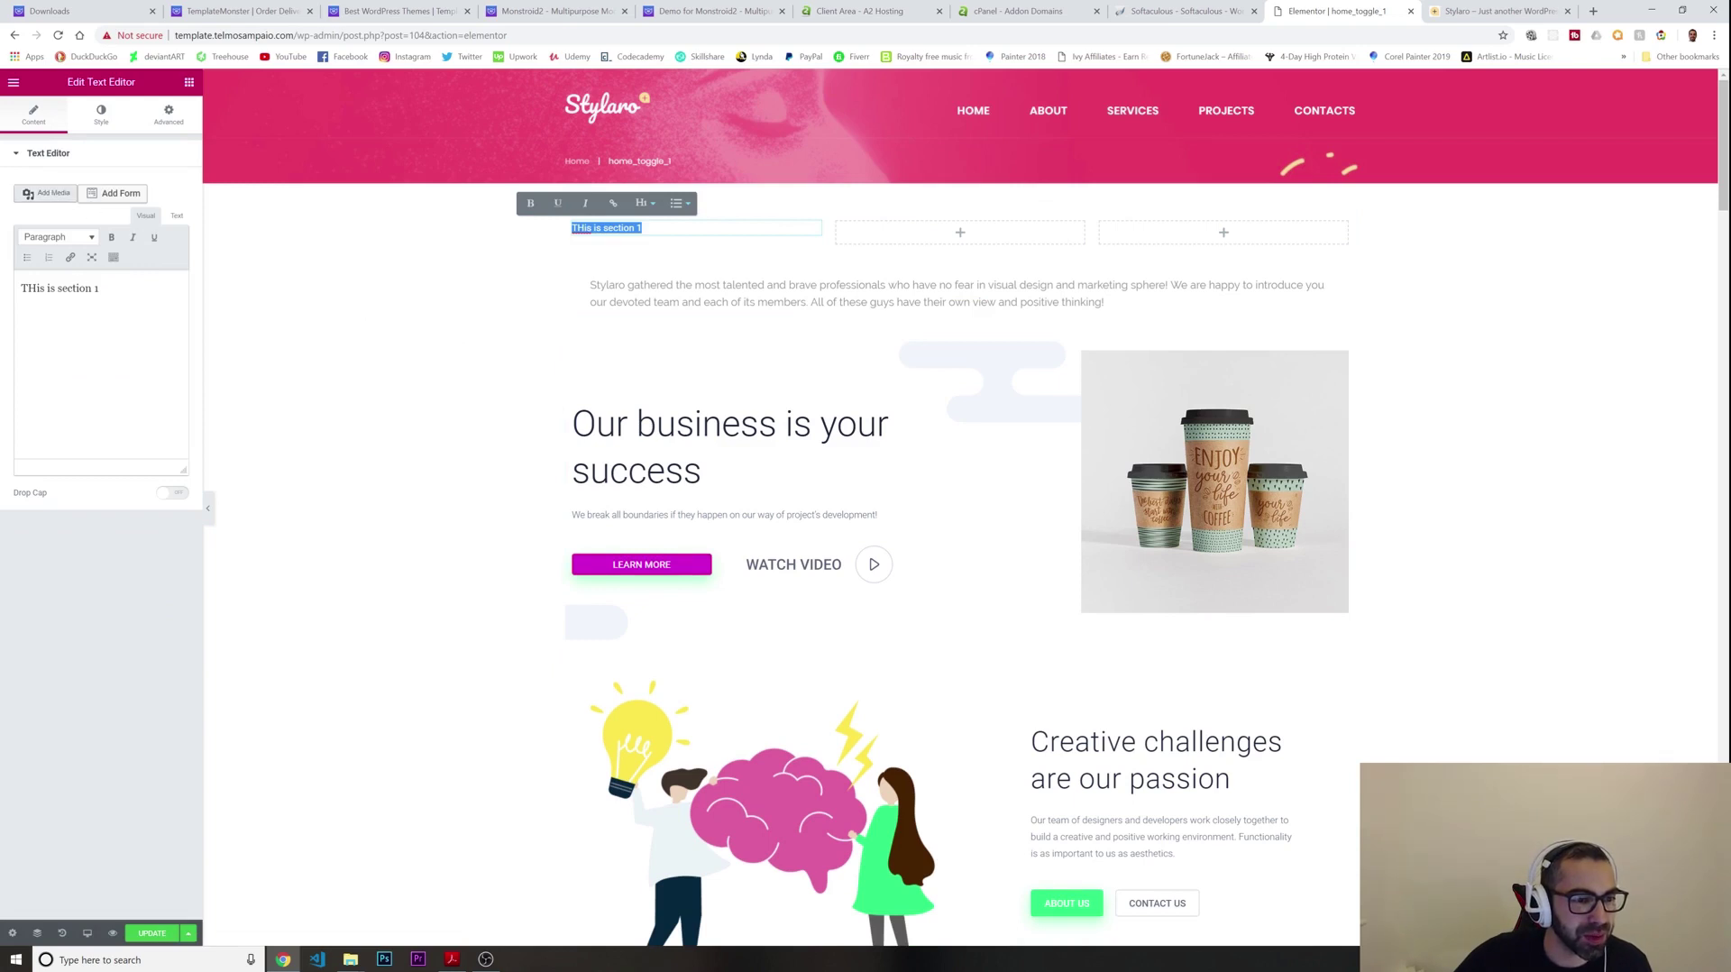
Enlarge the text toward size 42 and colour it blue #4054b2
{"action": "left_click", "coordinate": [100, 115]}
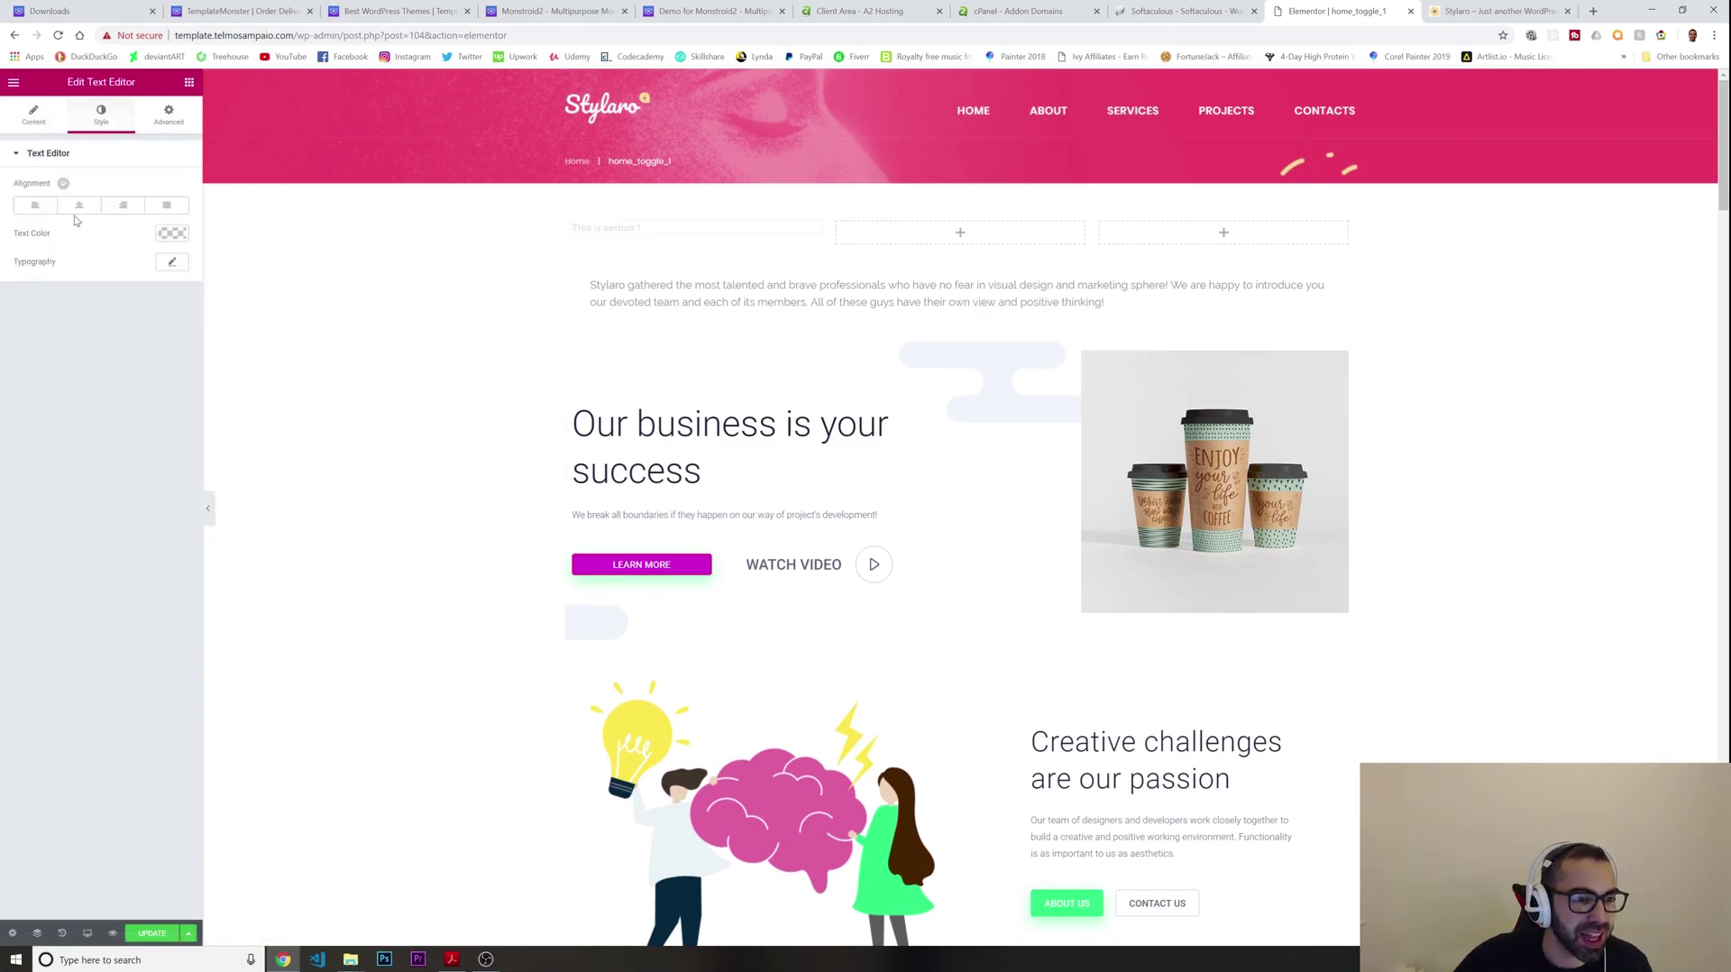
{"action": "left_click", "coordinate": [171, 235]}
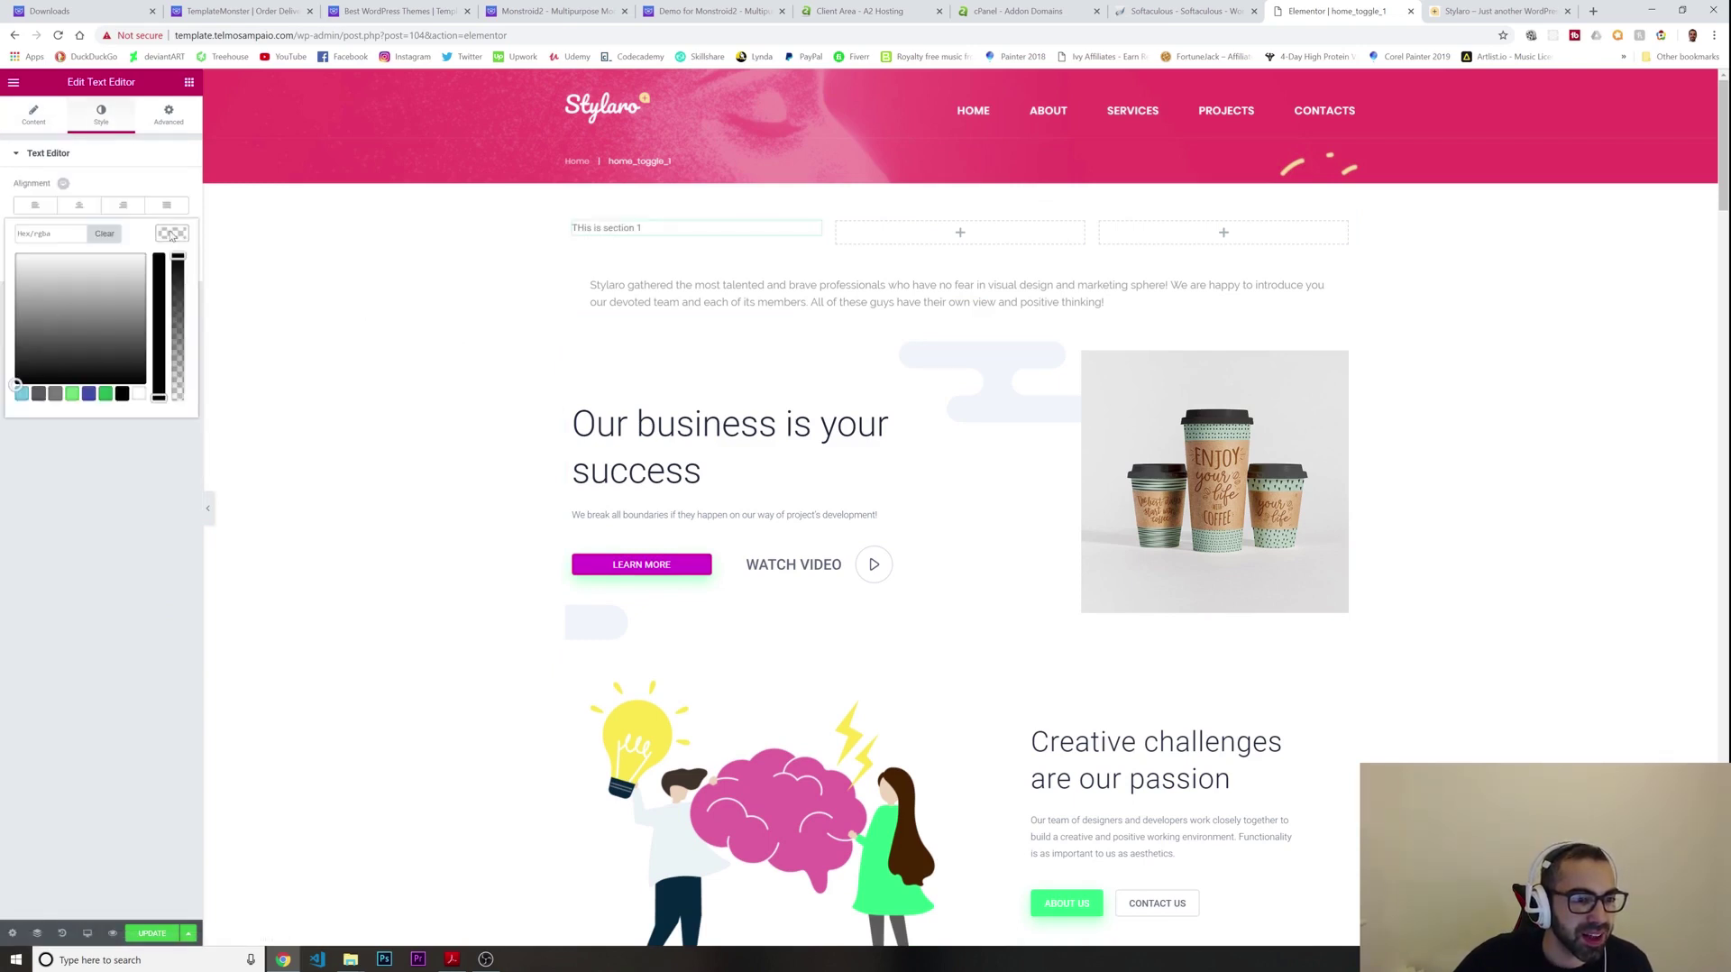
{"action": "left_click", "coordinate": [124, 394]}
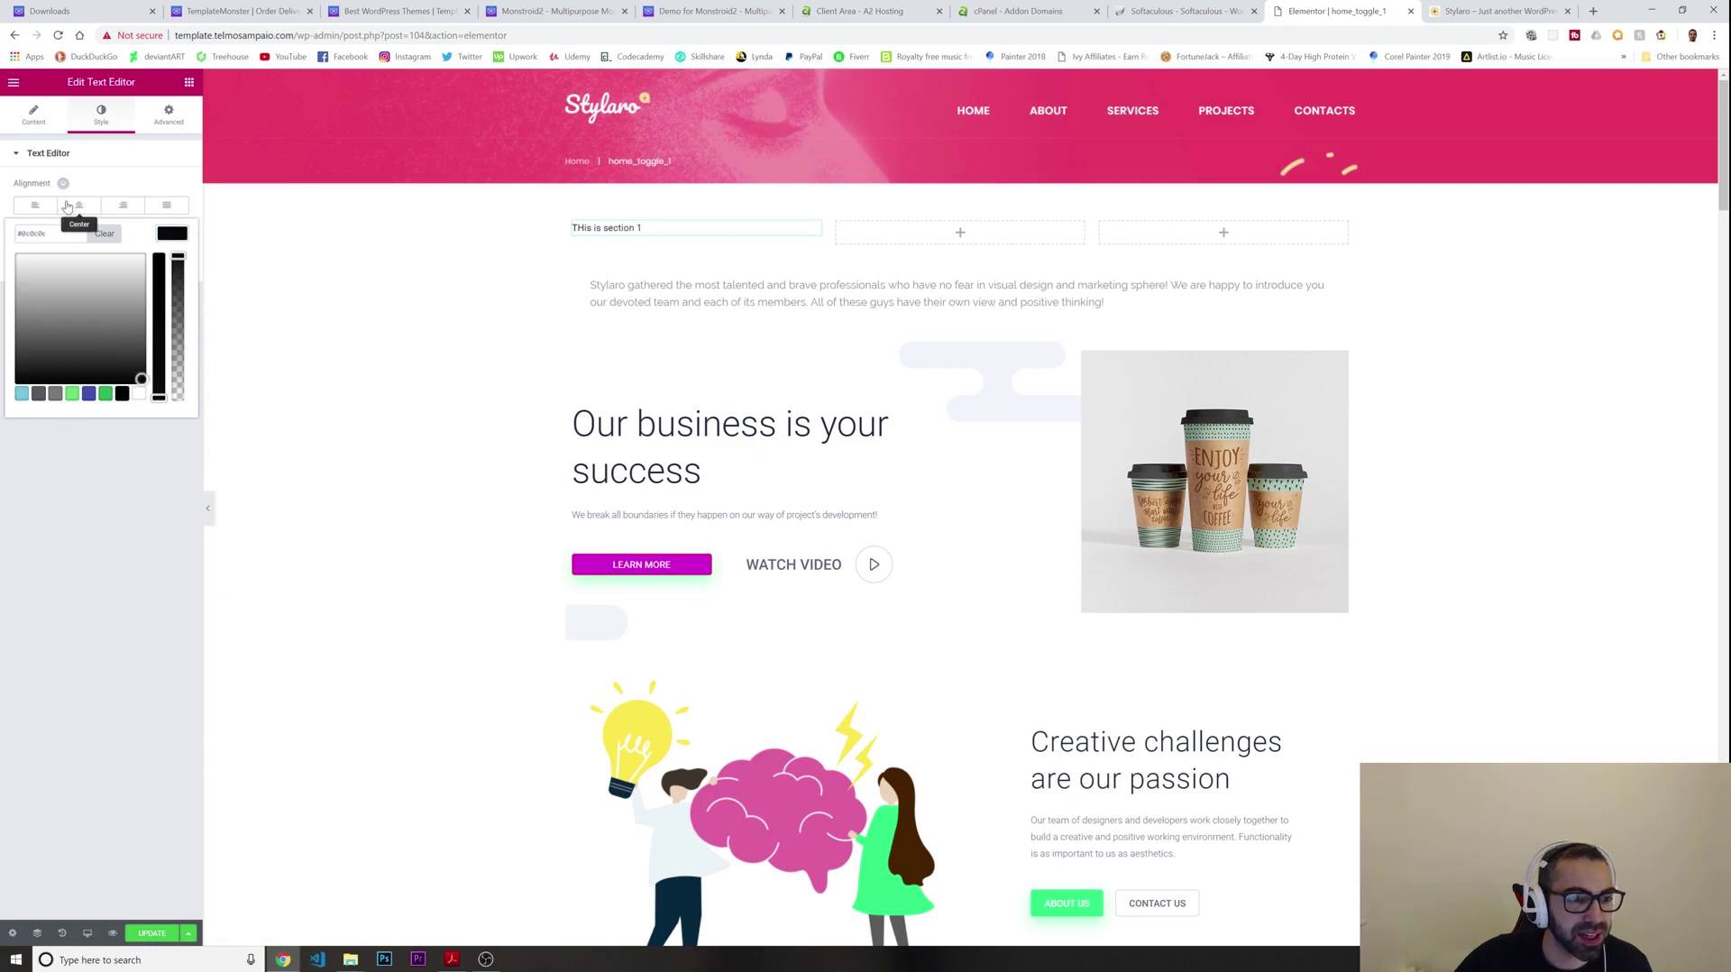
{"action": "left_click", "coordinate": [41, 164]}
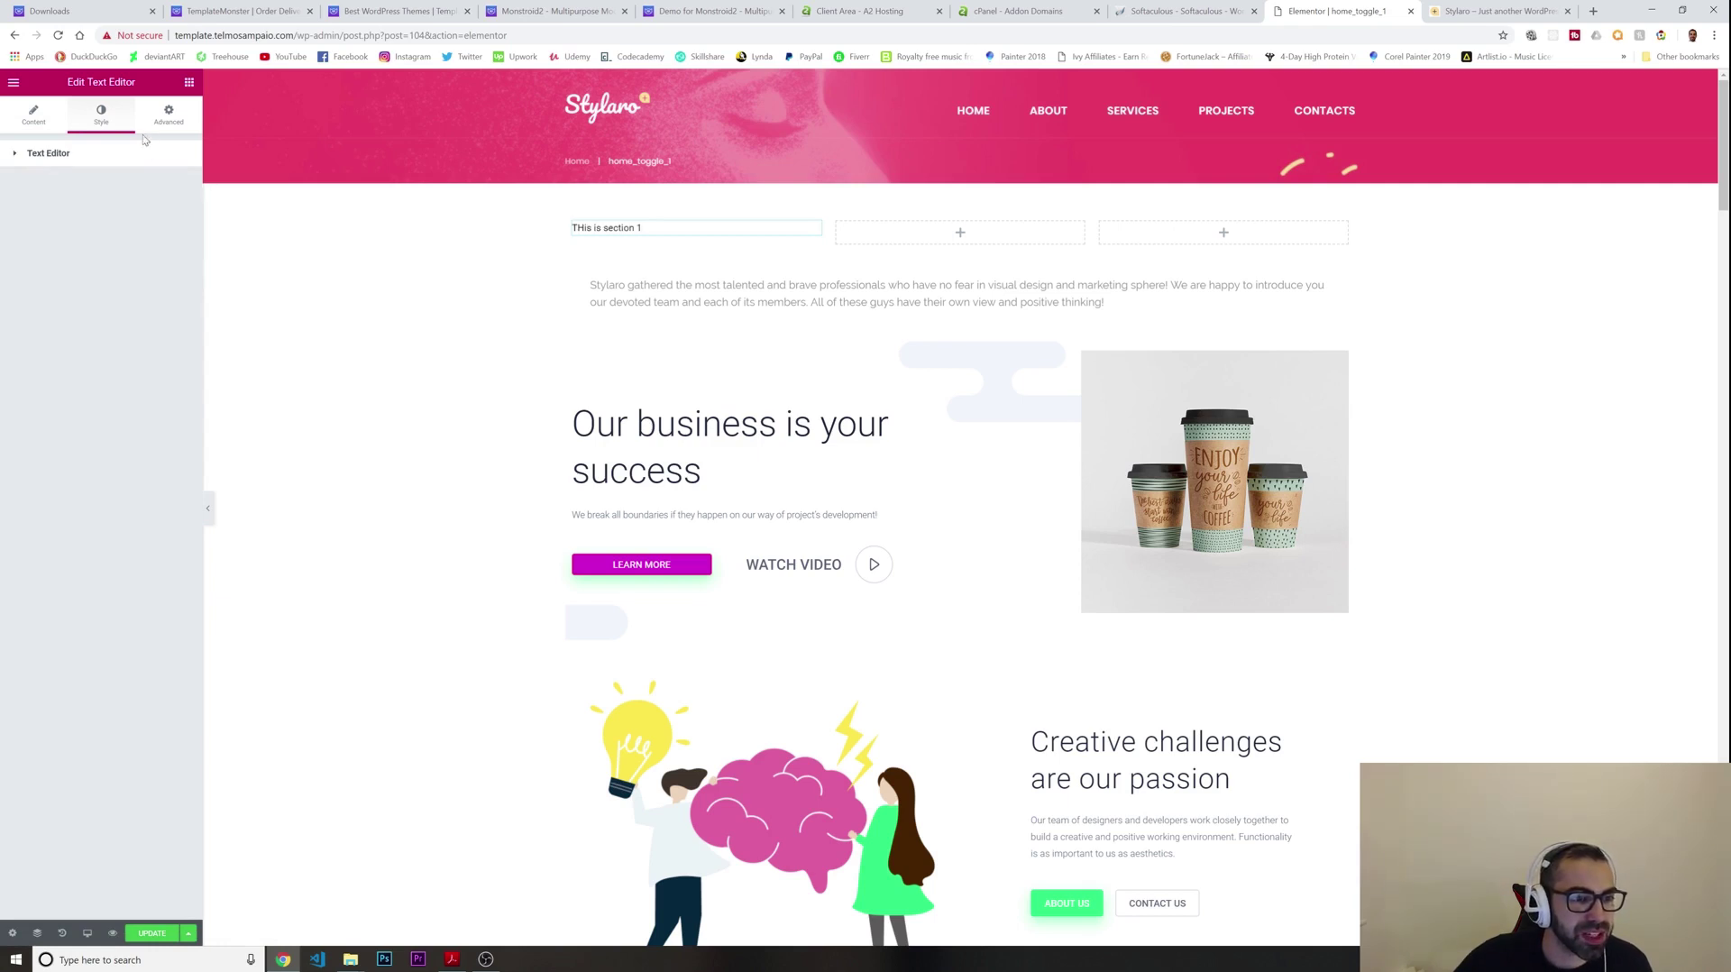
{"action": "left_click", "coordinate": [68, 164]}
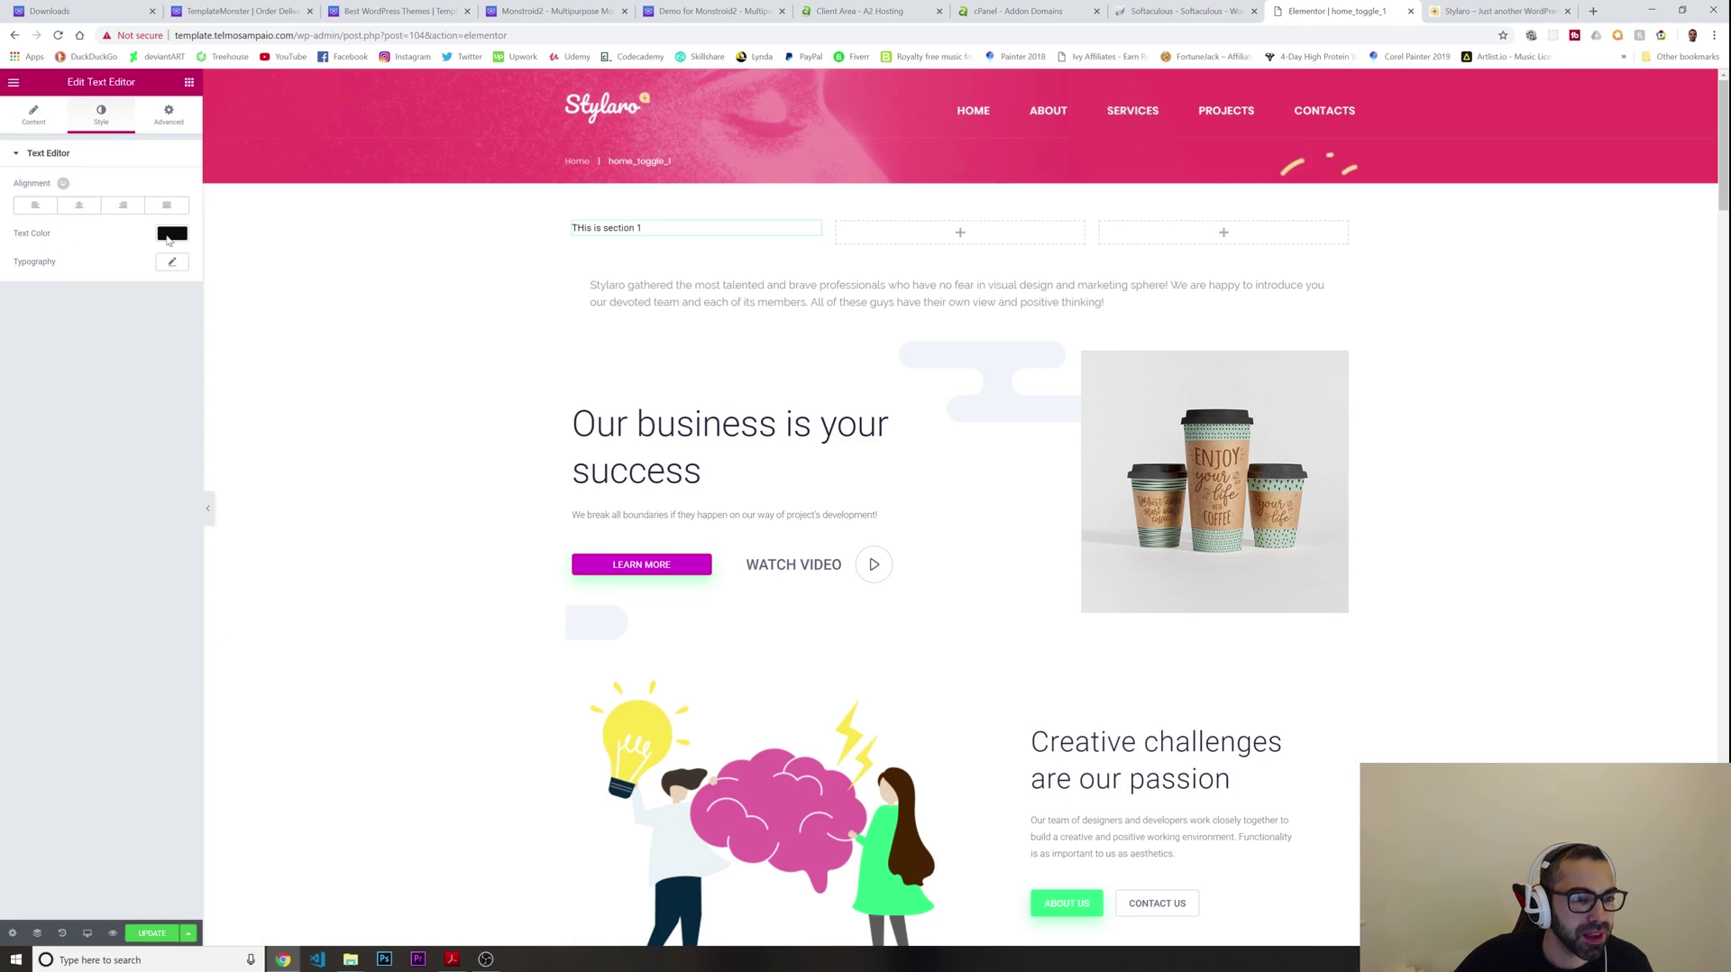
{"action": "left_click", "coordinate": [168, 264]}
{"action": "left_click_drag", "start_coordinate": [39, 352], "coordinate": [55, 352]}
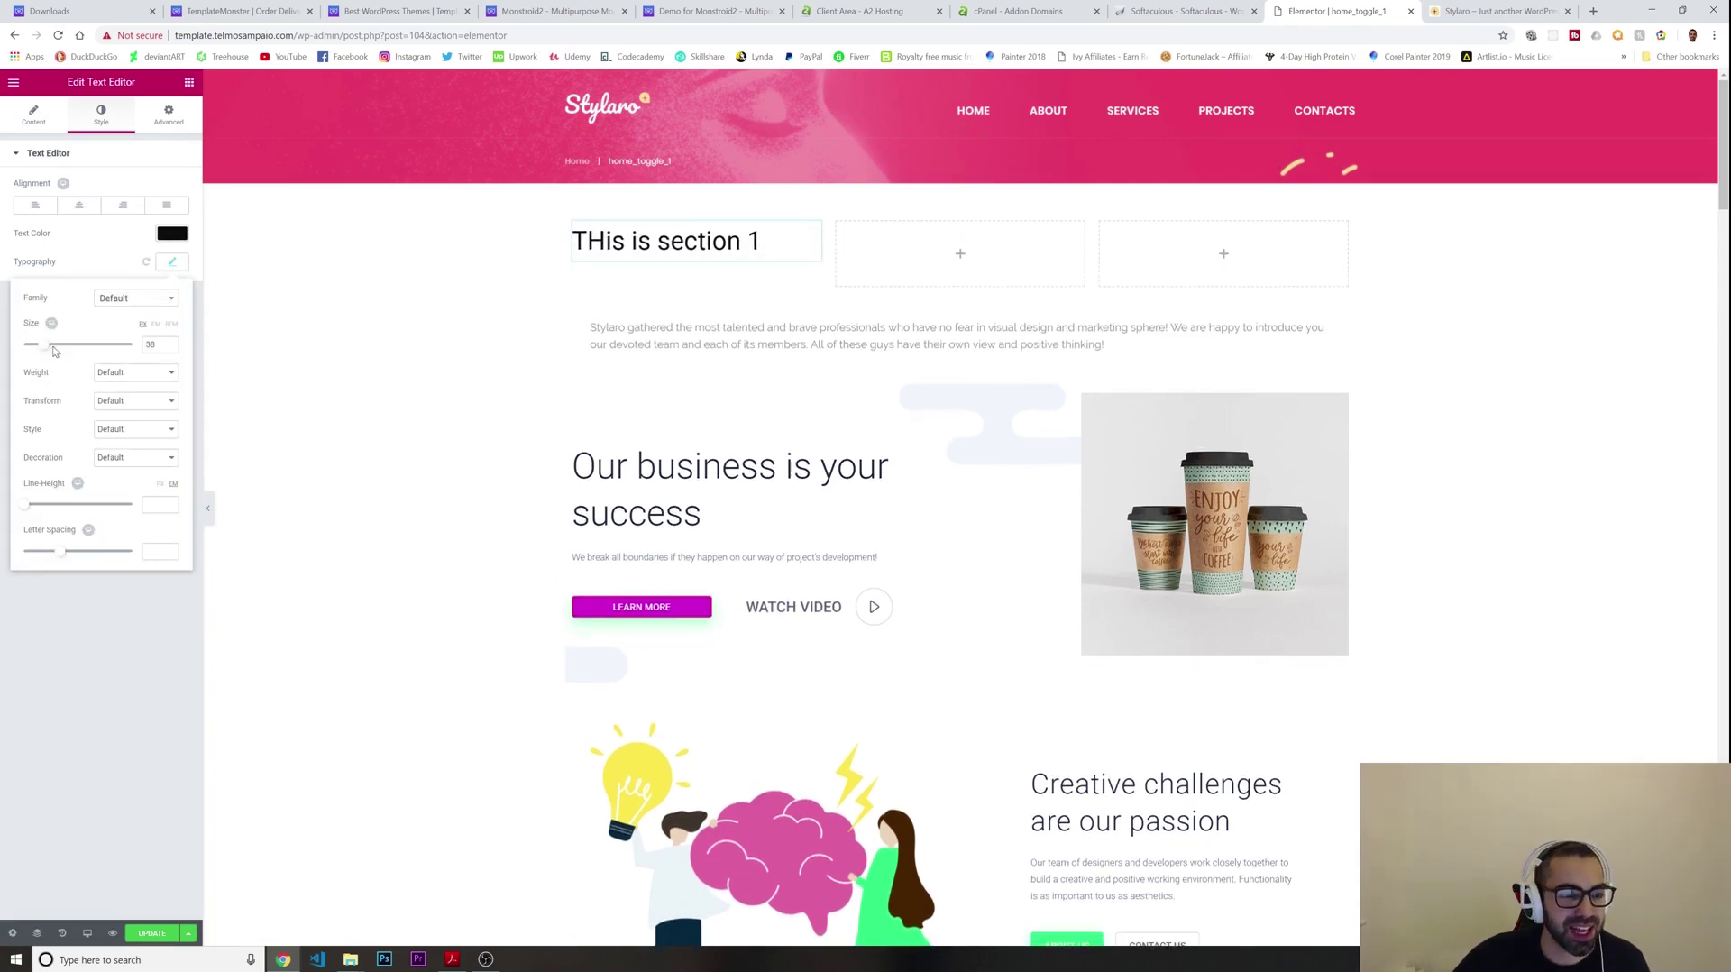
{"action": "left_click", "coordinate": [172, 235]}
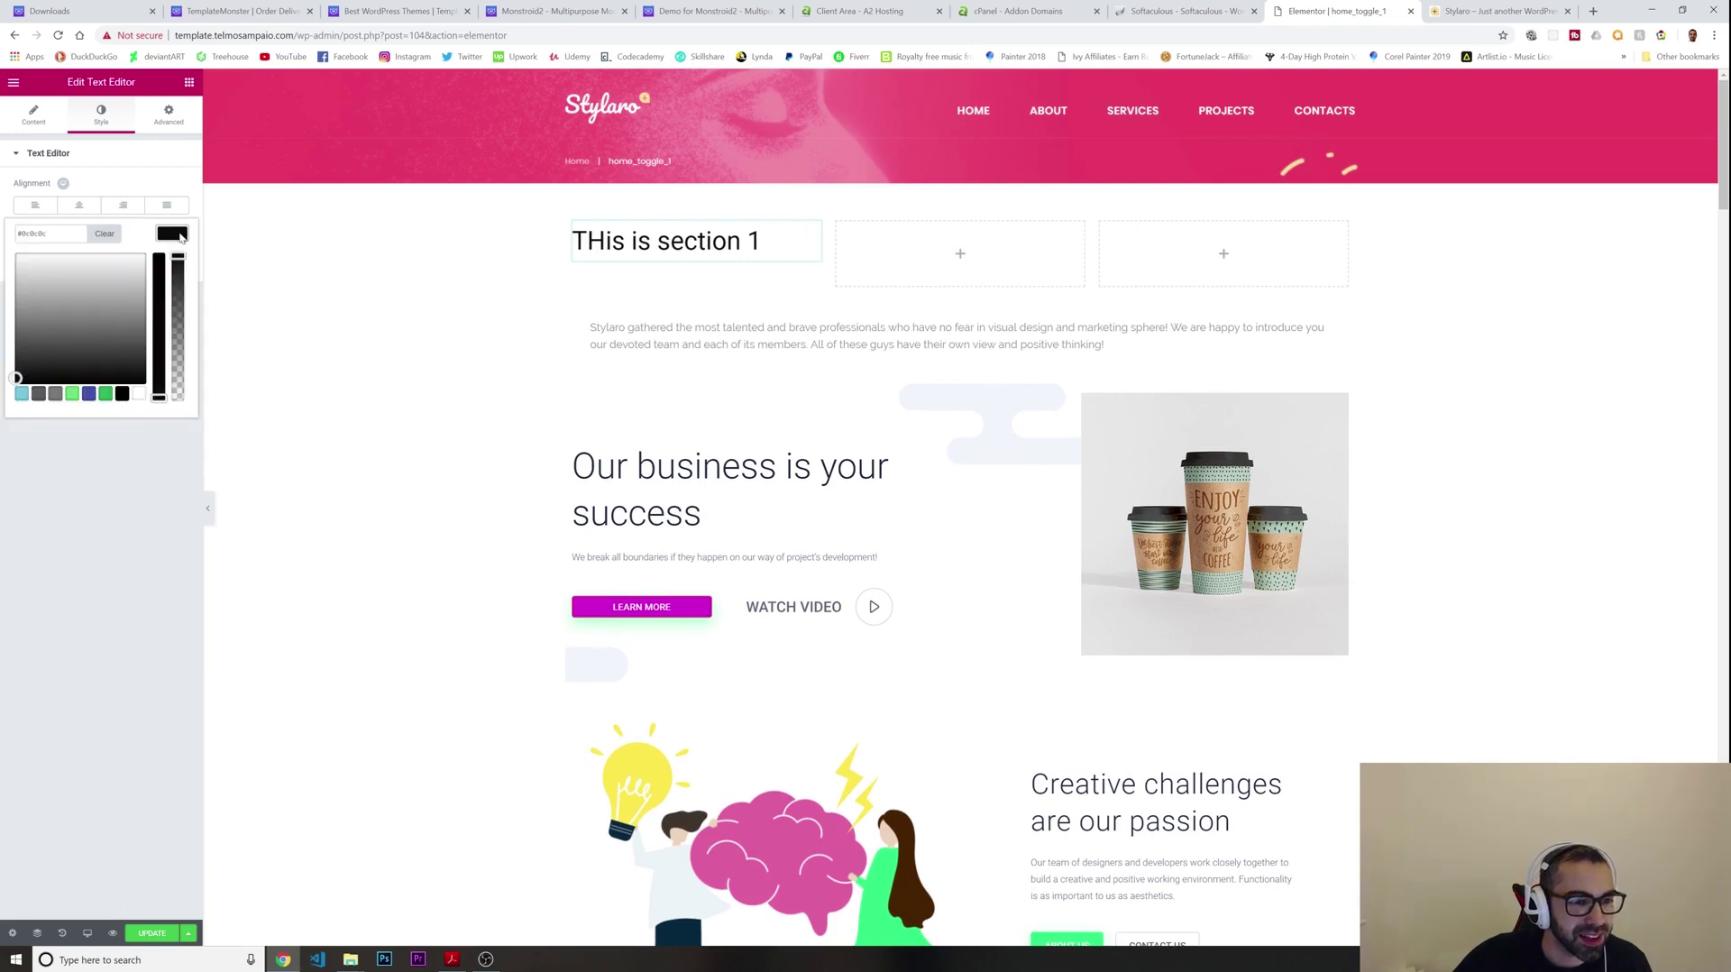
{"action": "left_click", "coordinate": [90, 394]}
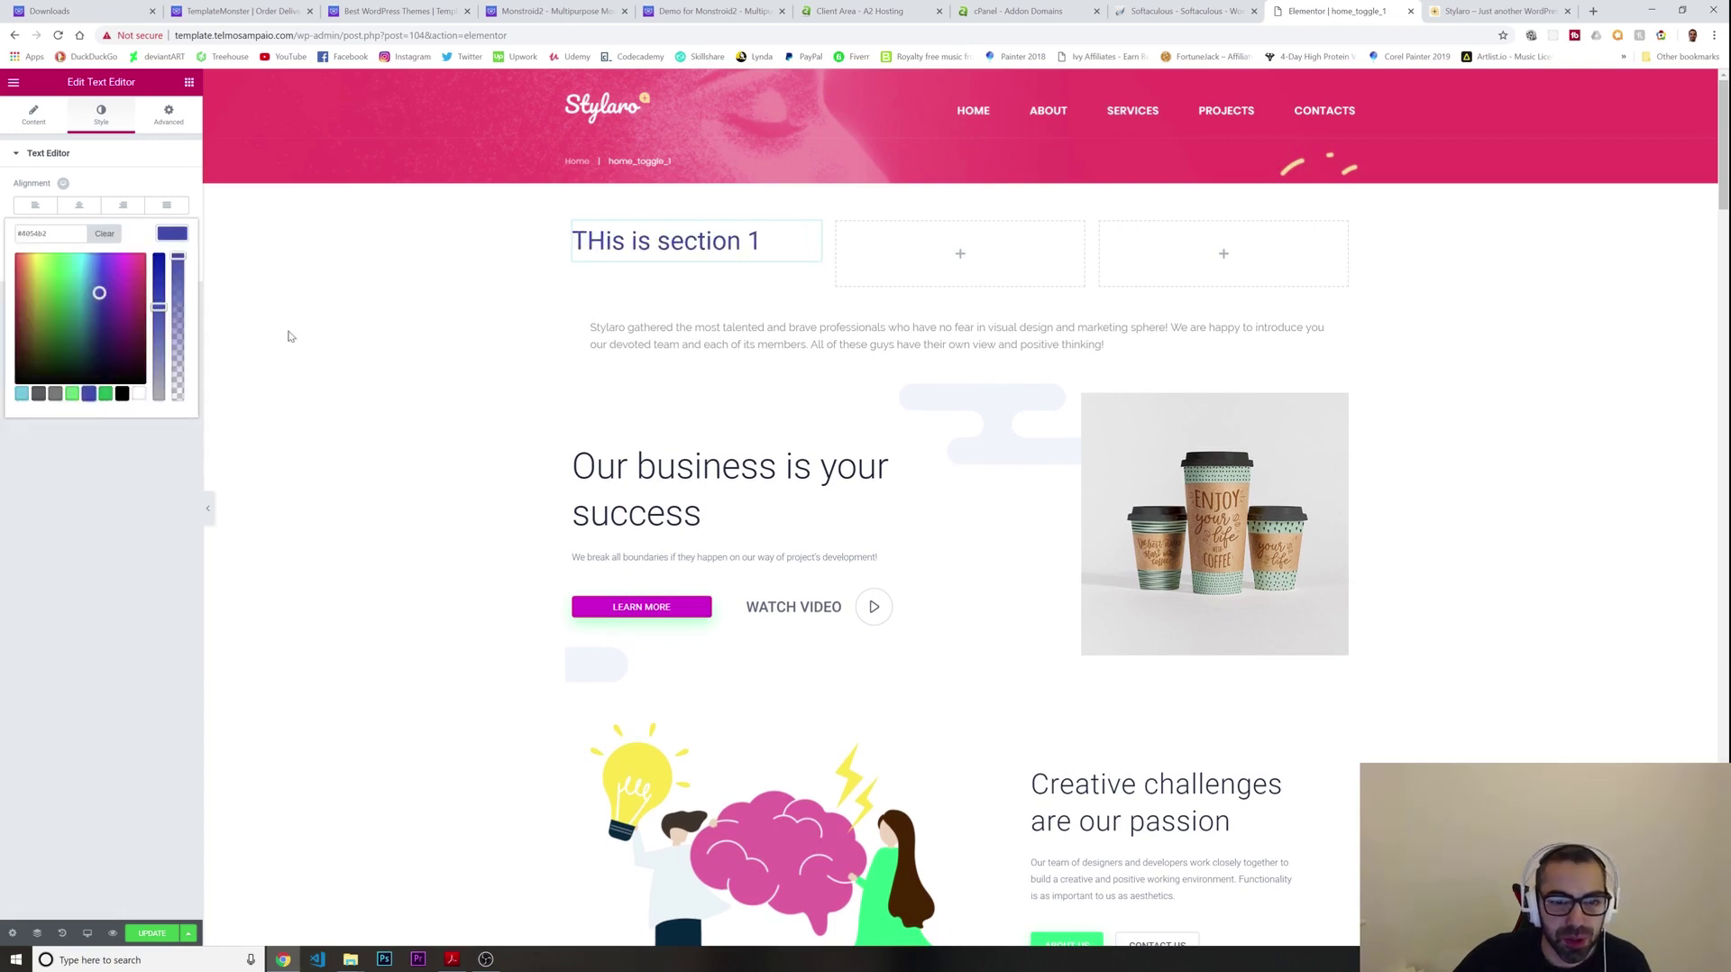
{"action": "left_click", "coordinate": [484, 289]}
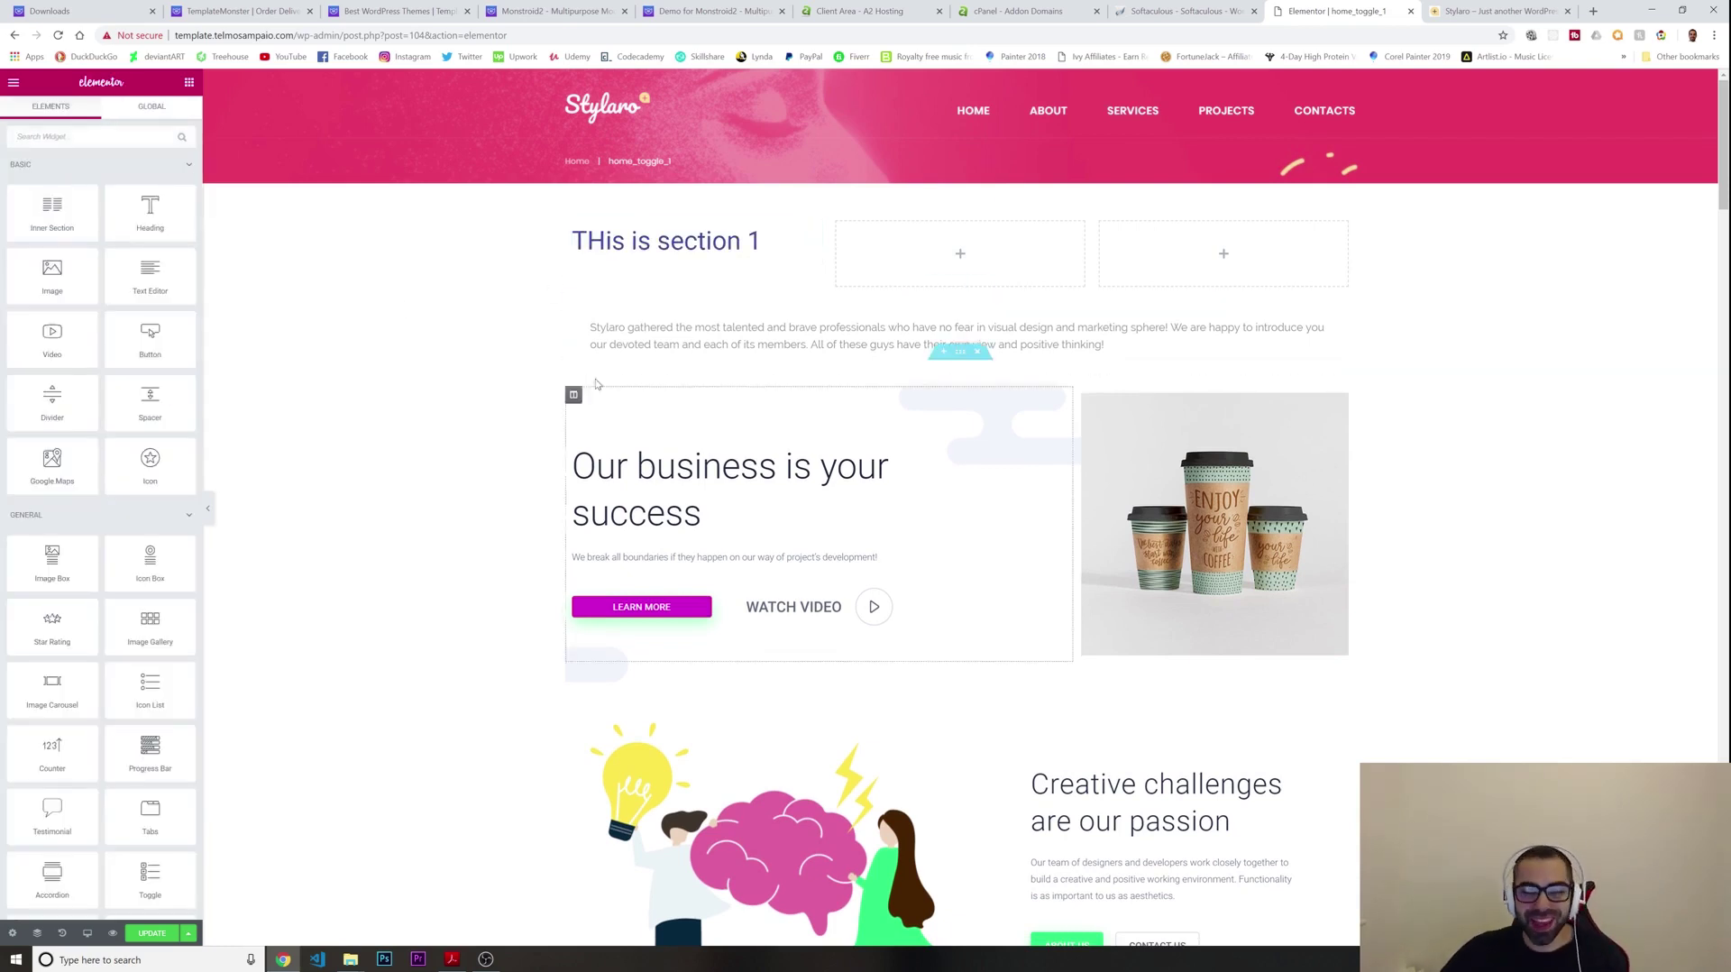
{"action": "scroll", "coordinate": [595, 383], "scroll_direction": "down", "scroll_amount": 20}
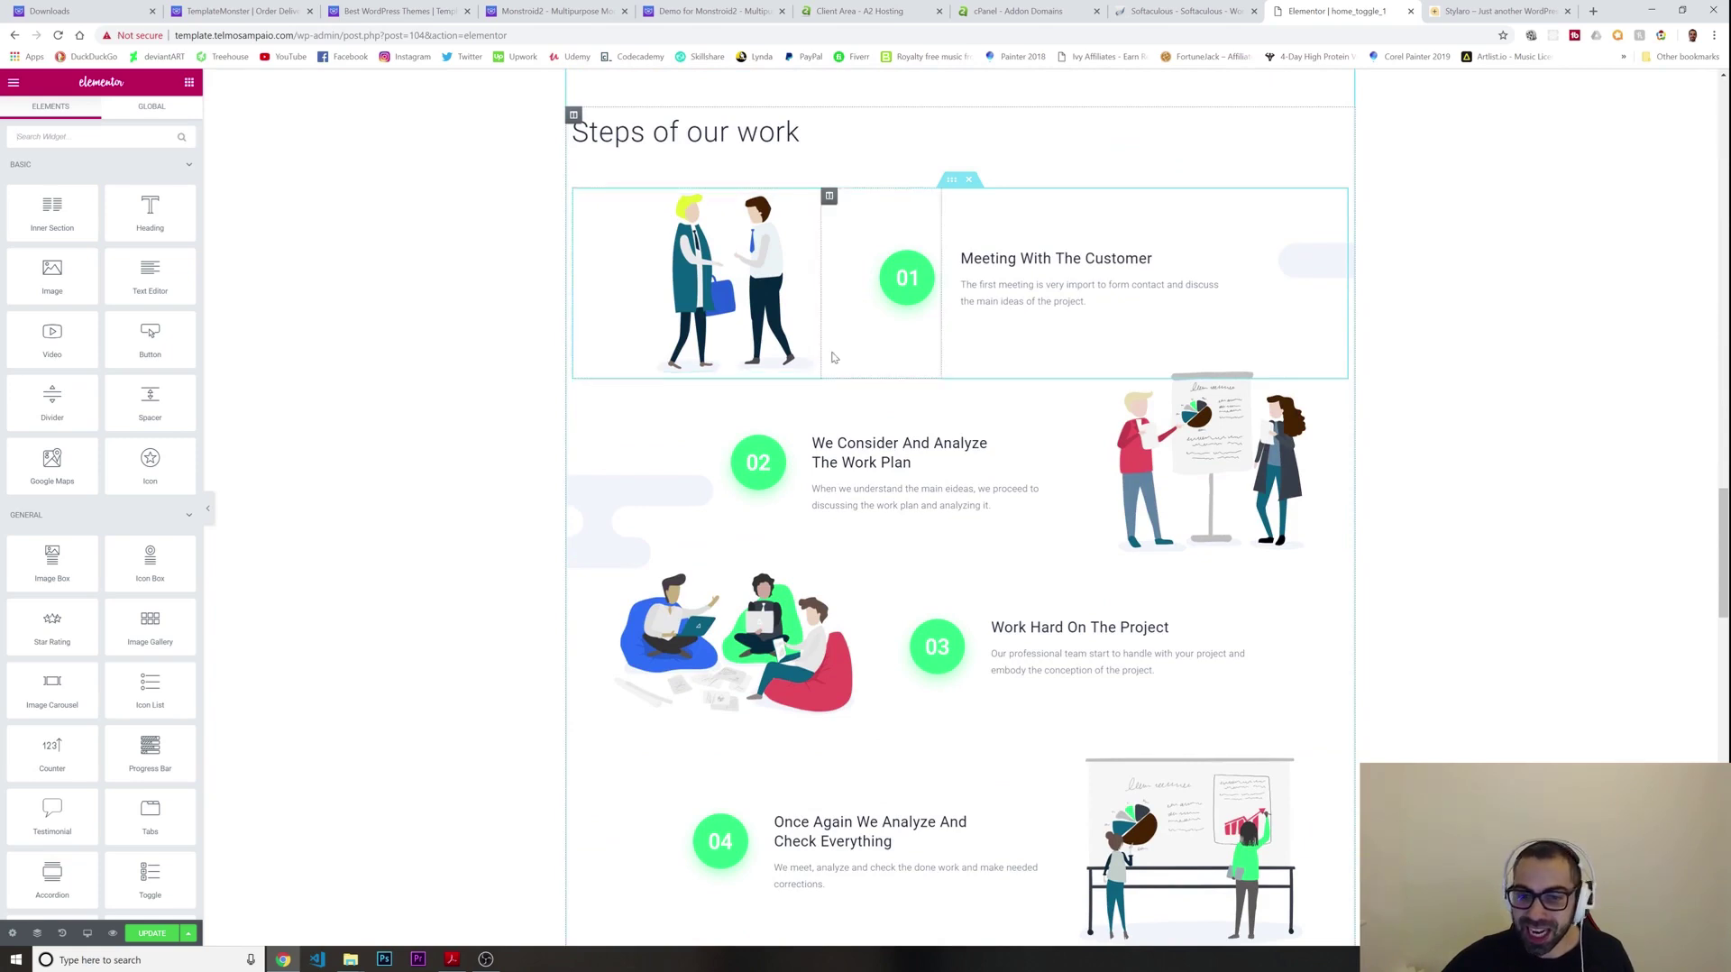
{"action": "scroll", "coordinate": [830, 355], "scroll_direction": "down", "scroll_amount": 5}
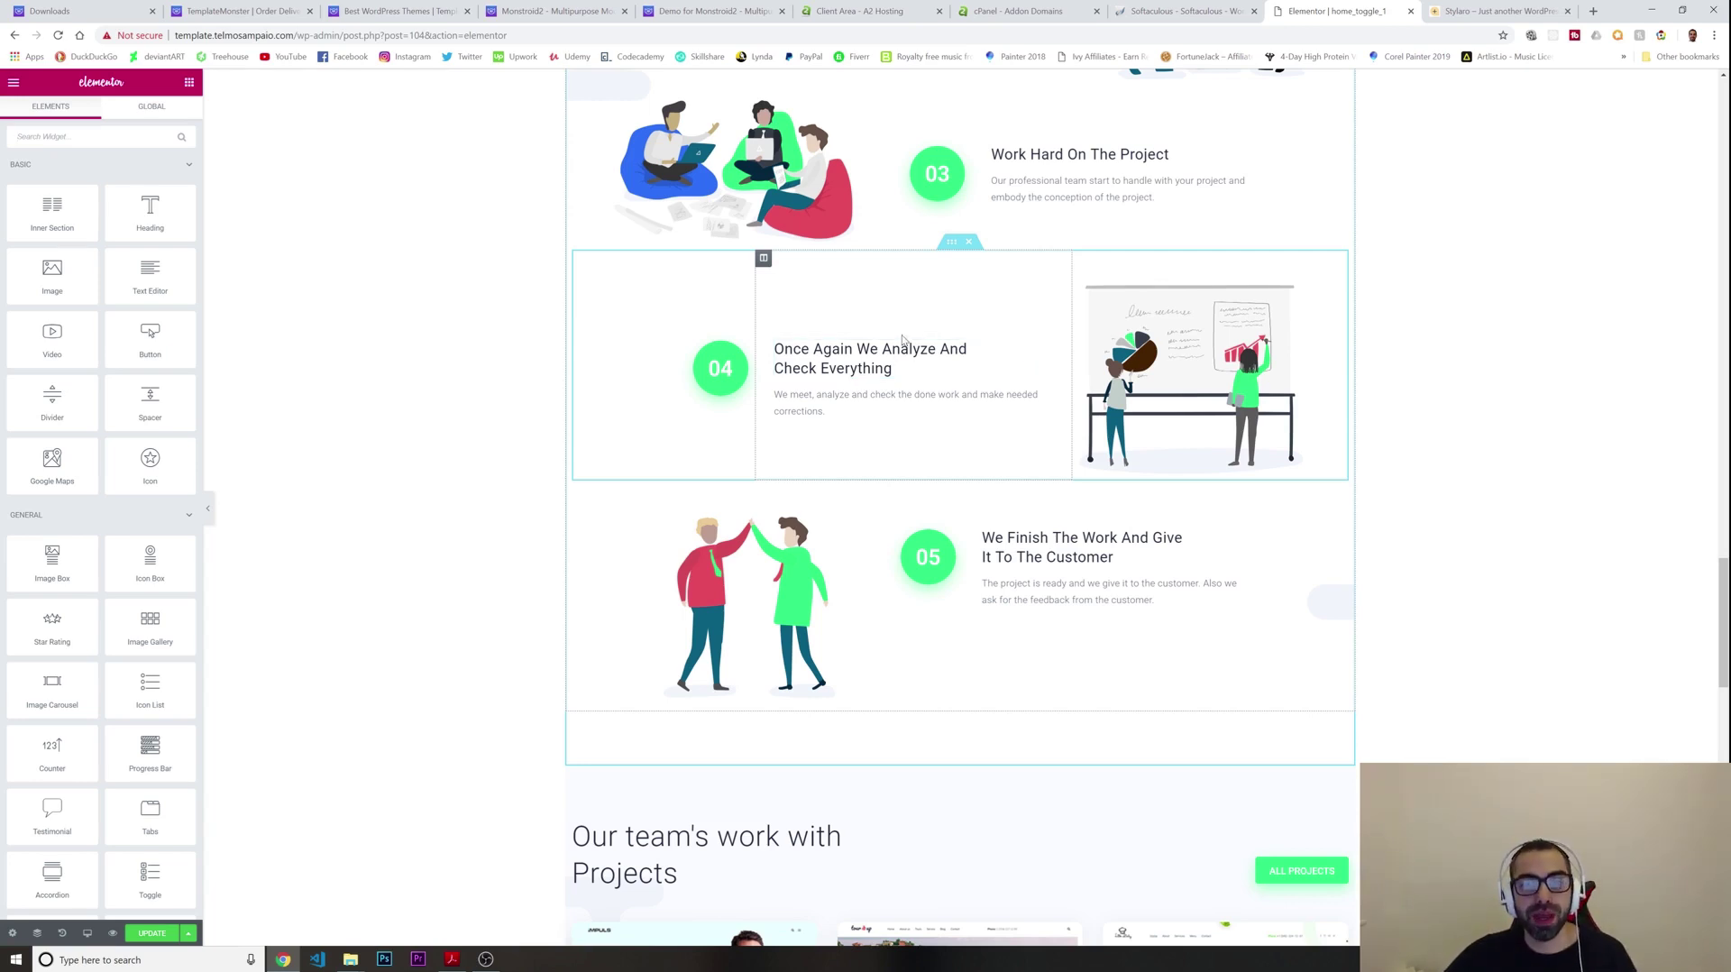
{"action": "scroll", "coordinate": [902, 337], "scroll_direction": "up", "scroll_amount": 12}
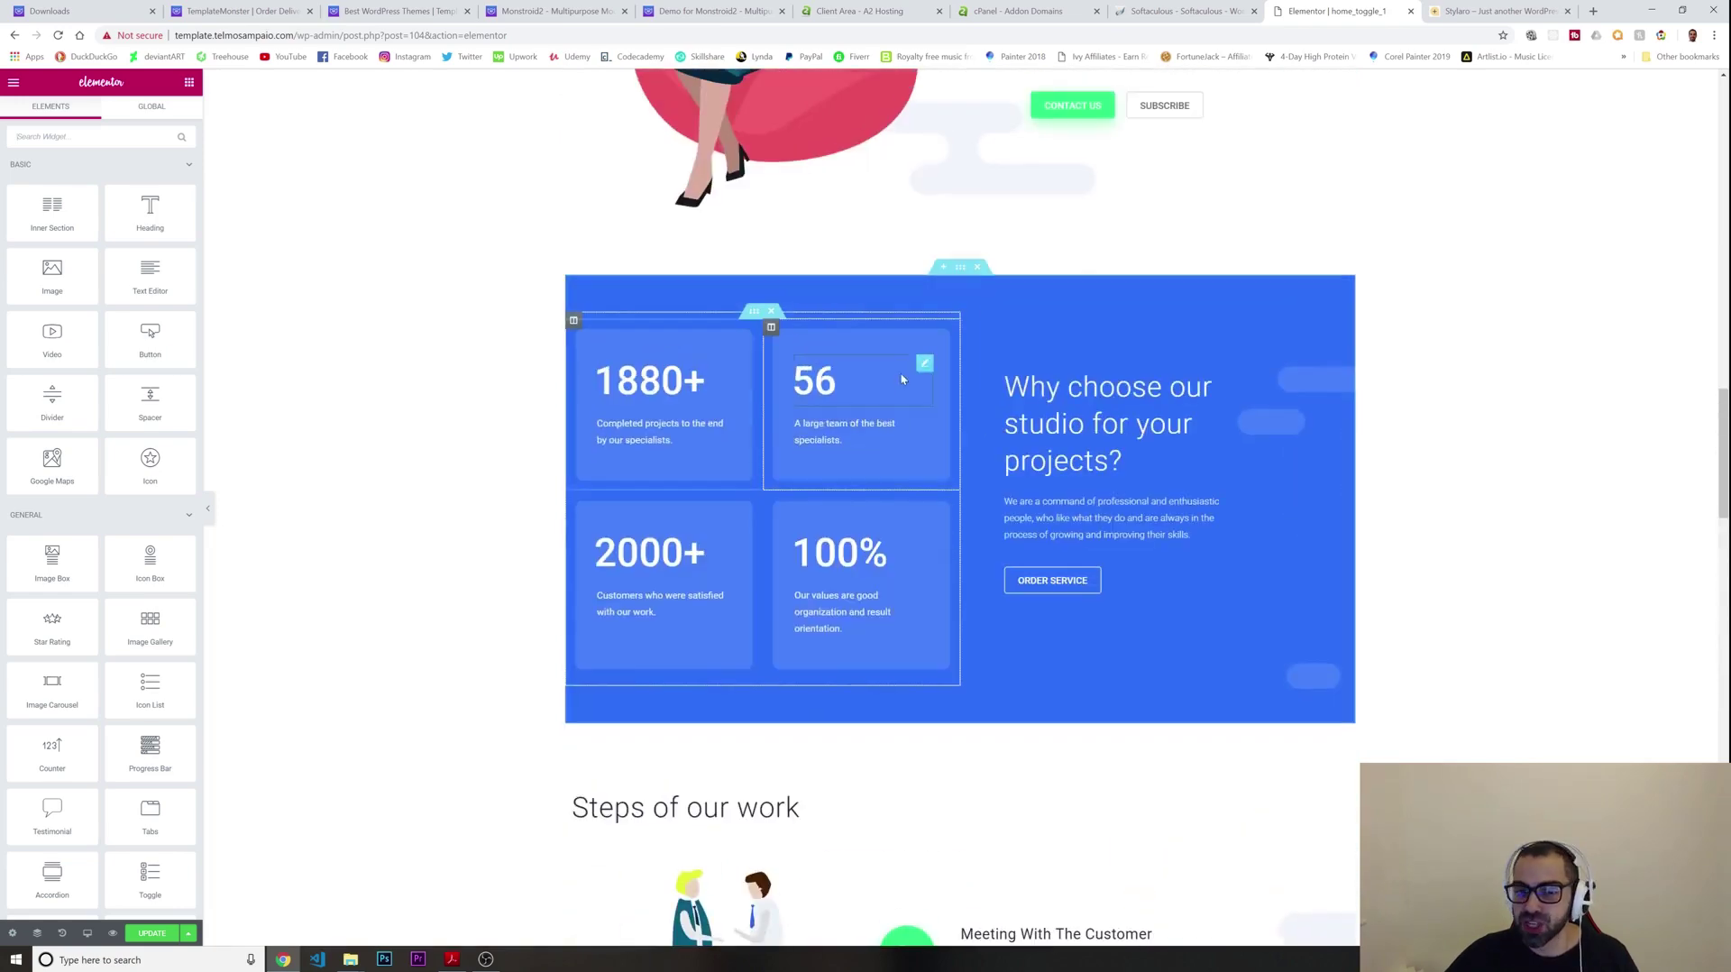
{"action": "scroll", "coordinate": [888, 389], "scroll_direction": "up", "scroll_amount": 10}
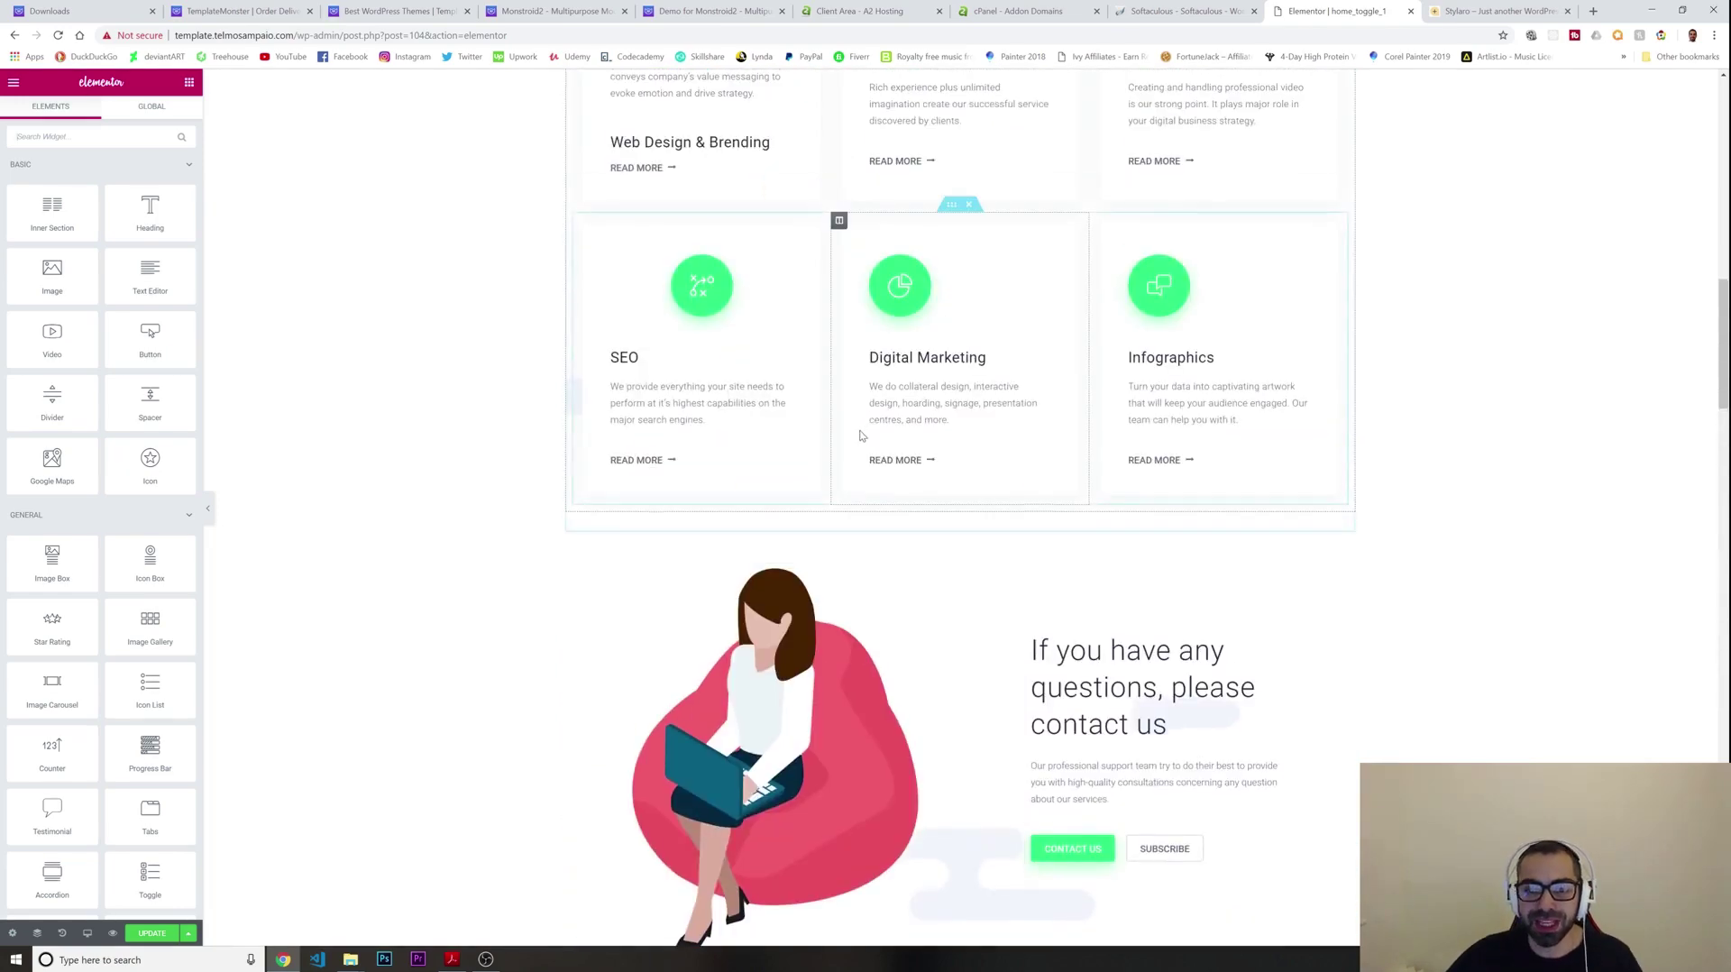
{"action": "scroll", "coordinate": [859, 433], "scroll_direction": "up", "scroll_amount": 12}
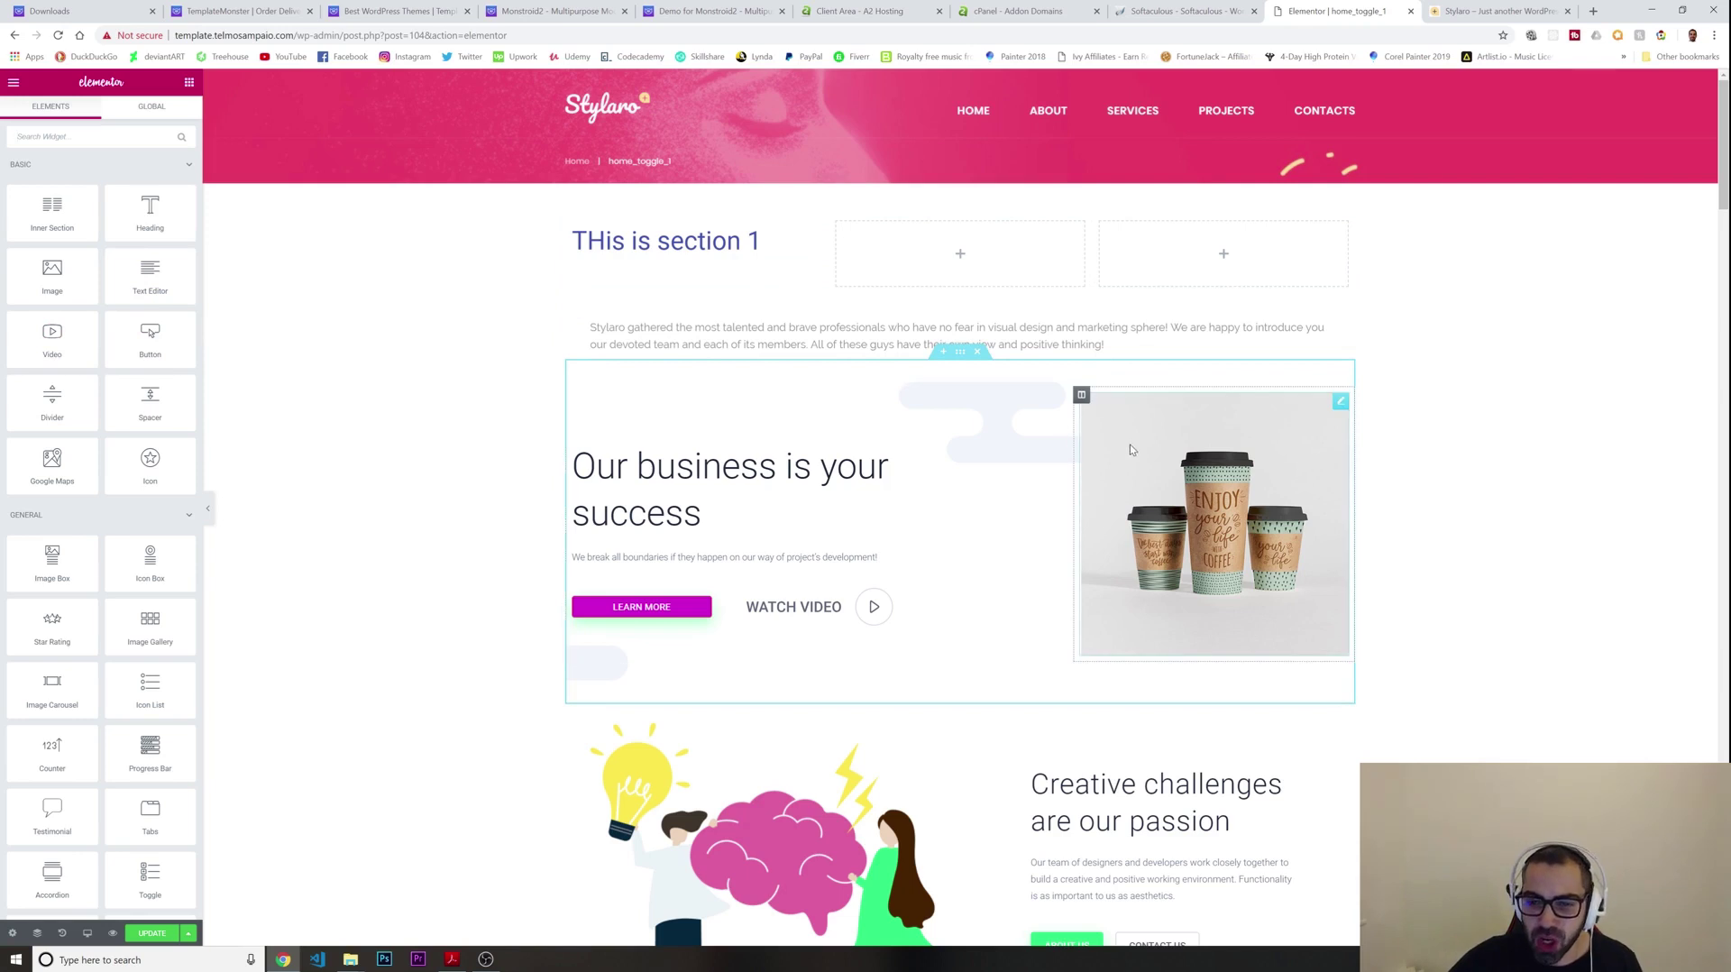
Resize the coffee-cup row's columns to 55.8%/44.2%, then switch to the Softaculous page
{"action": "left_click", "coordinate": [1080, 435]}
{"action": "left_click_drag", "start_coordinate": [1078, 436], "coordinate": [985, 443]}
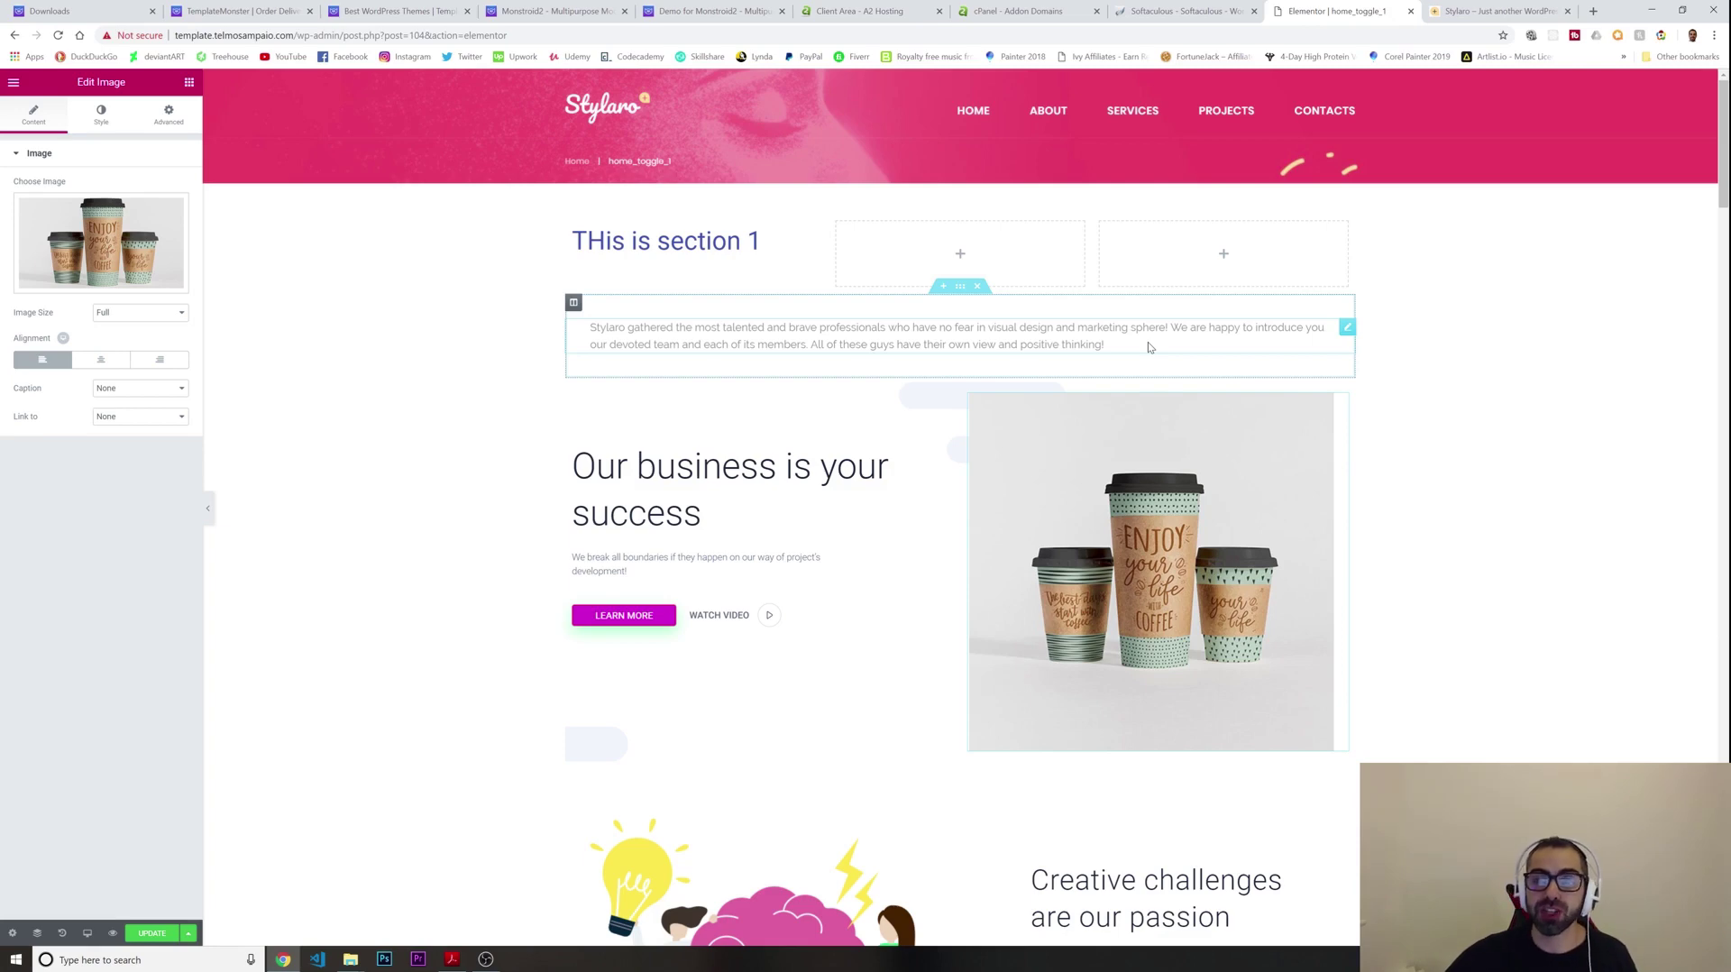
{"action": "left_click", "coordinate": [1199, 13]}
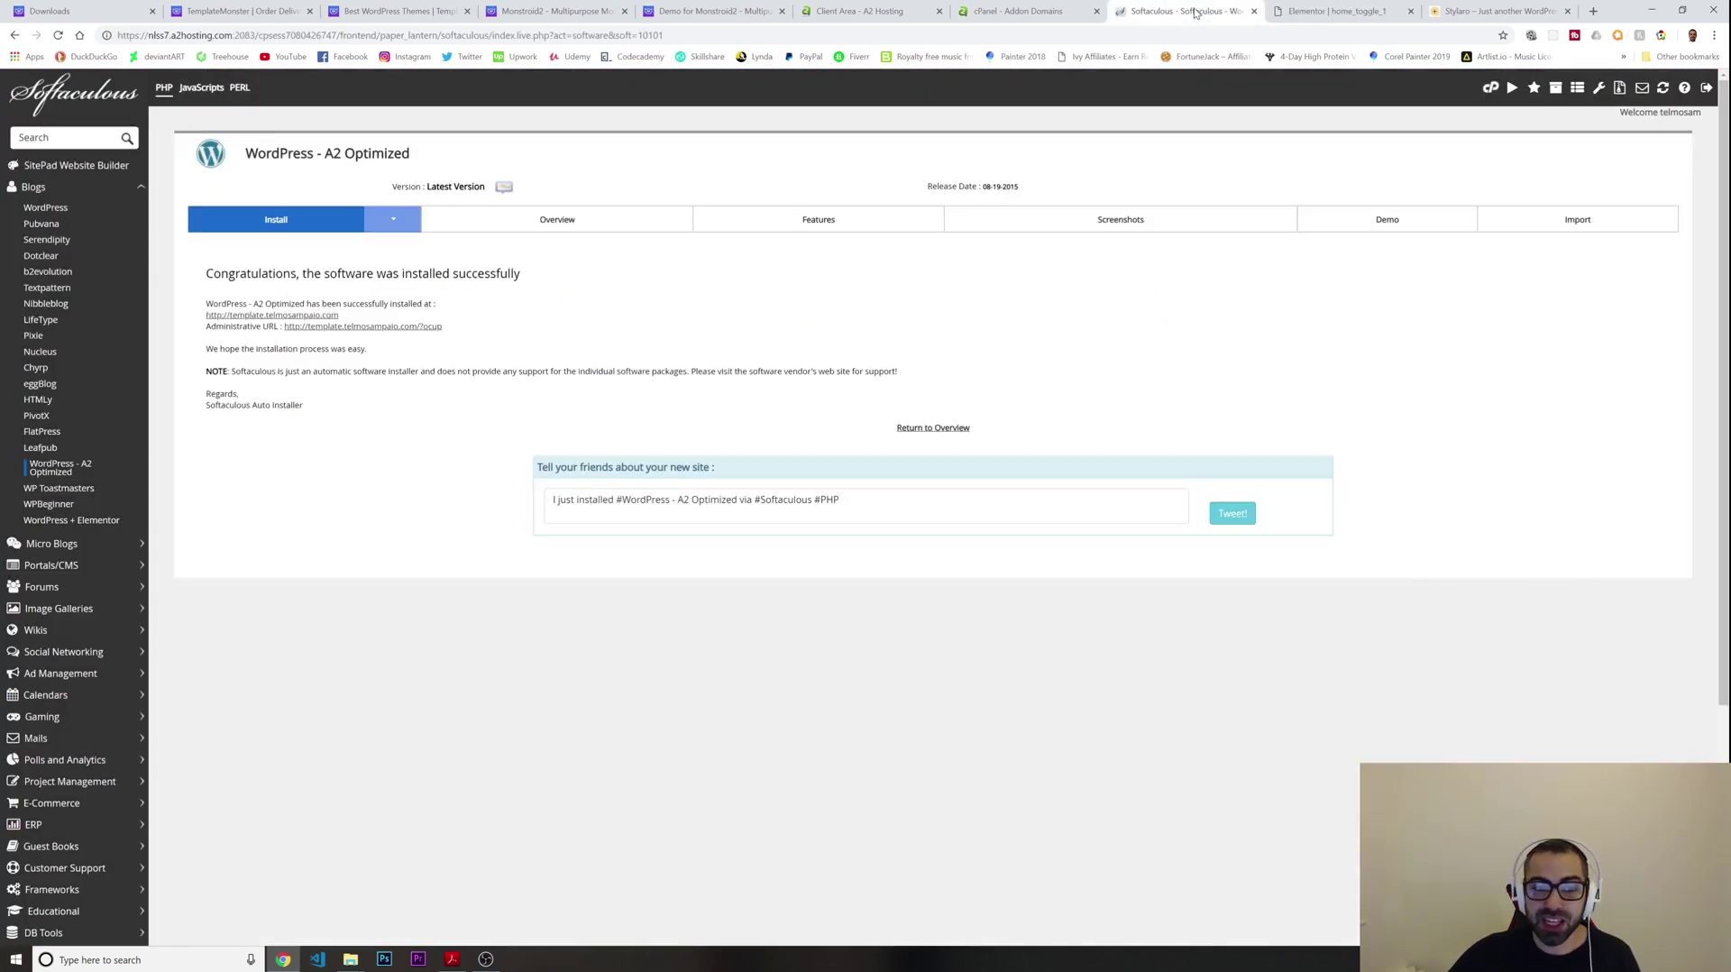
Return to the Elementor editor for the home_toggle_1 page
{"action": "left_click", "coordinate": [1336, 11]}
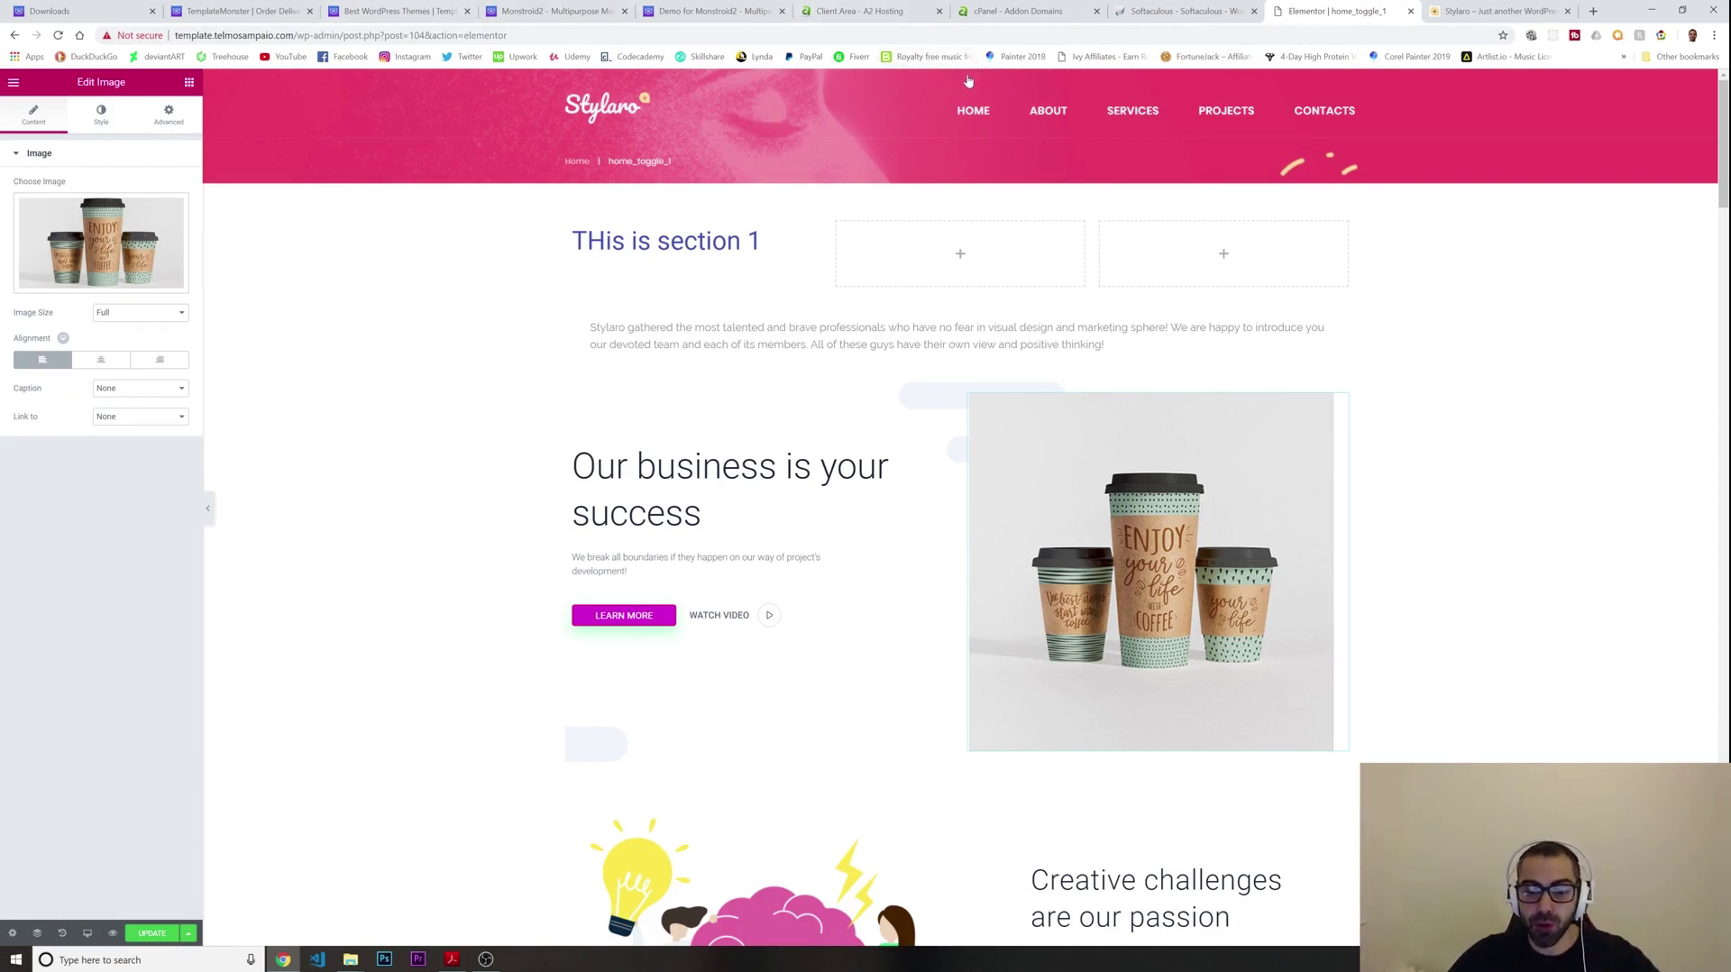
{"action": "mouse_move", "coordinate": [967, 86]}
{"action": "left_click", "coordinate": [713, 11]}
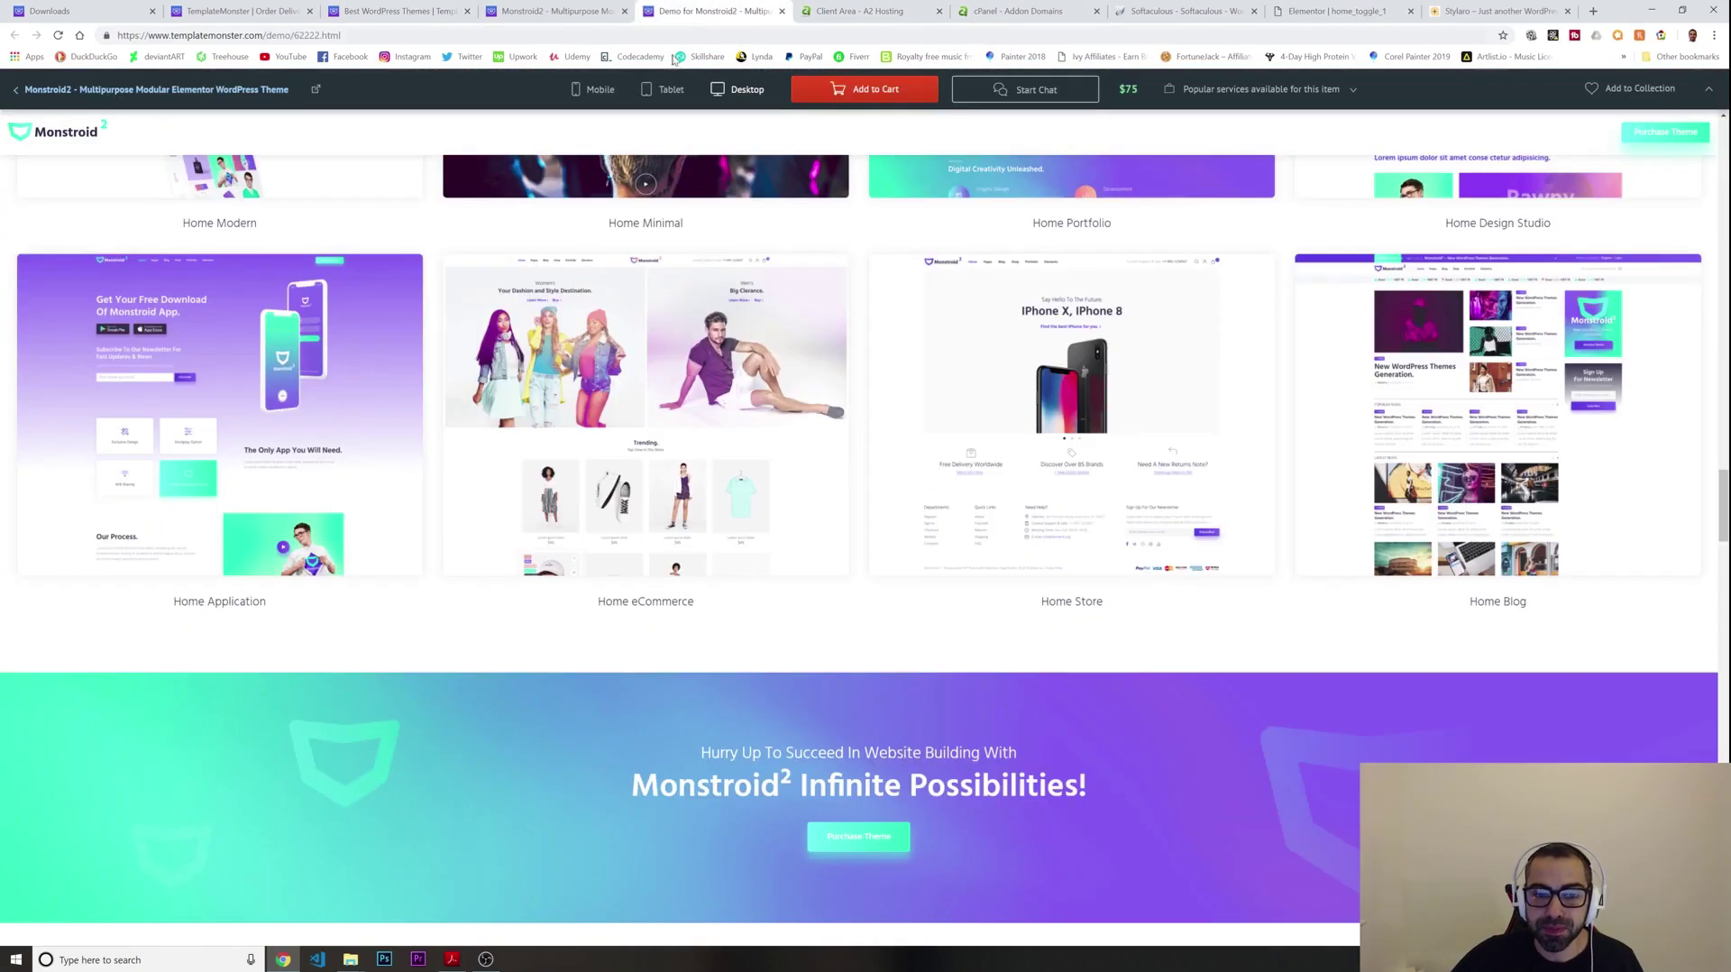
{"action": "scroll", "coordinate": [836, 288], "scroll_direction": "down", "scroll_amount": 20}
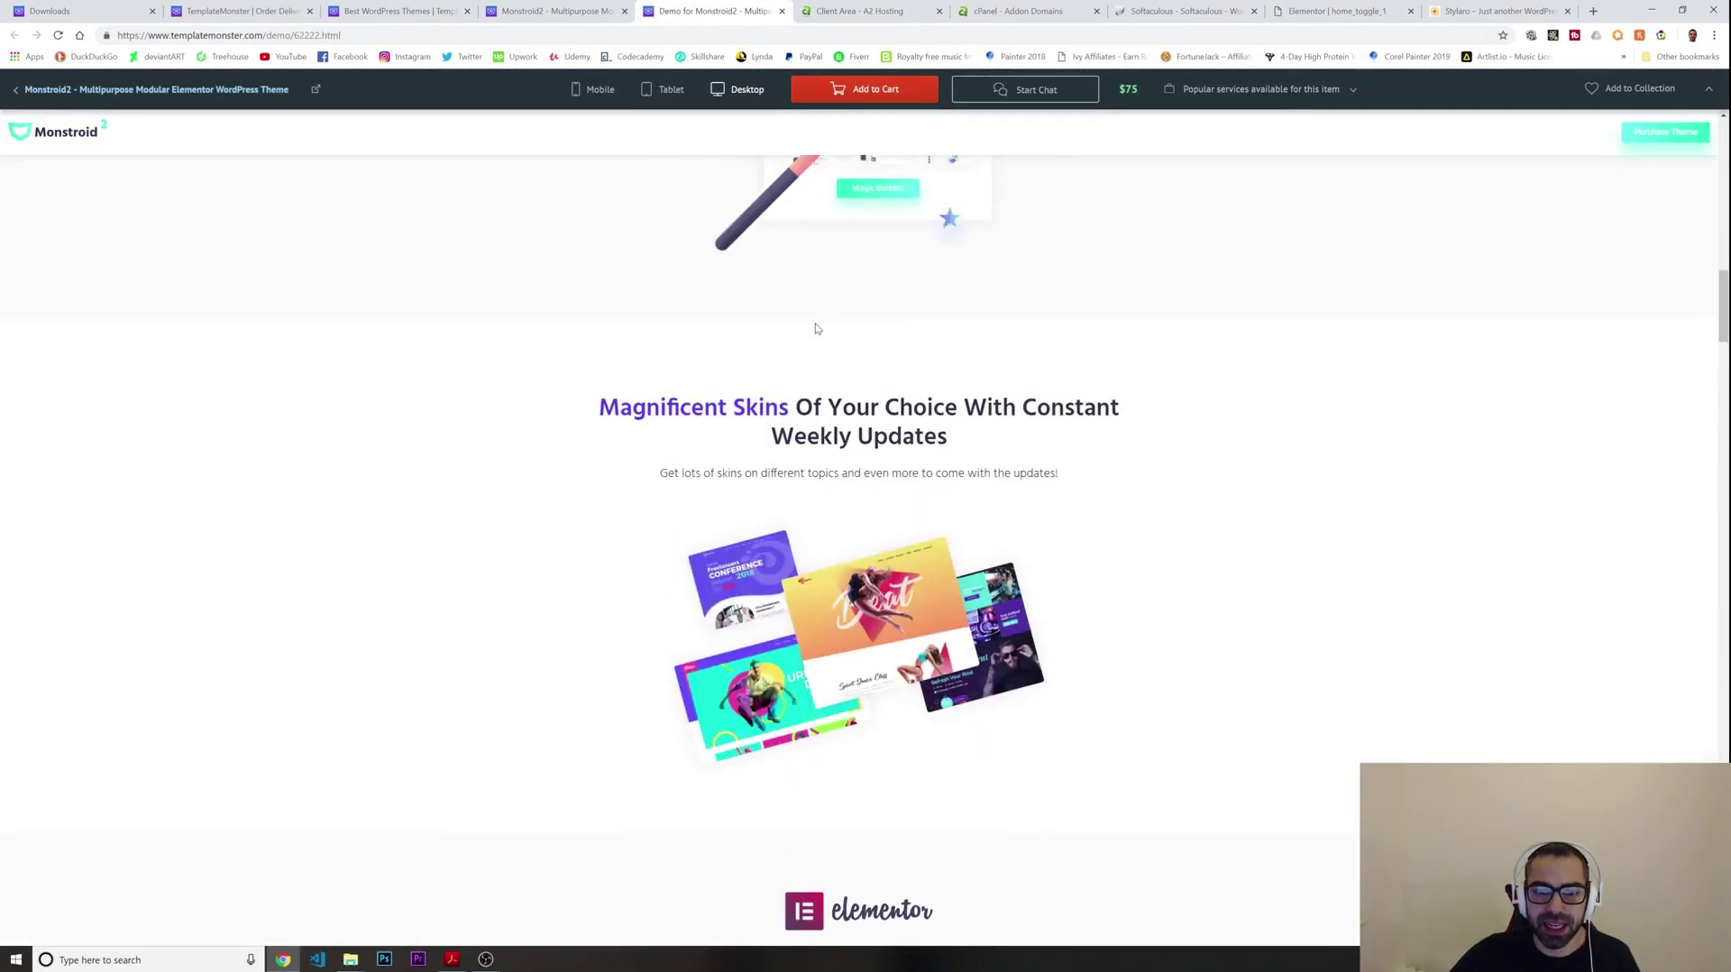
{"action": "scroll", "coordinate": [819, 338], "scroll_direction": "up", "scroll_amount": 15}
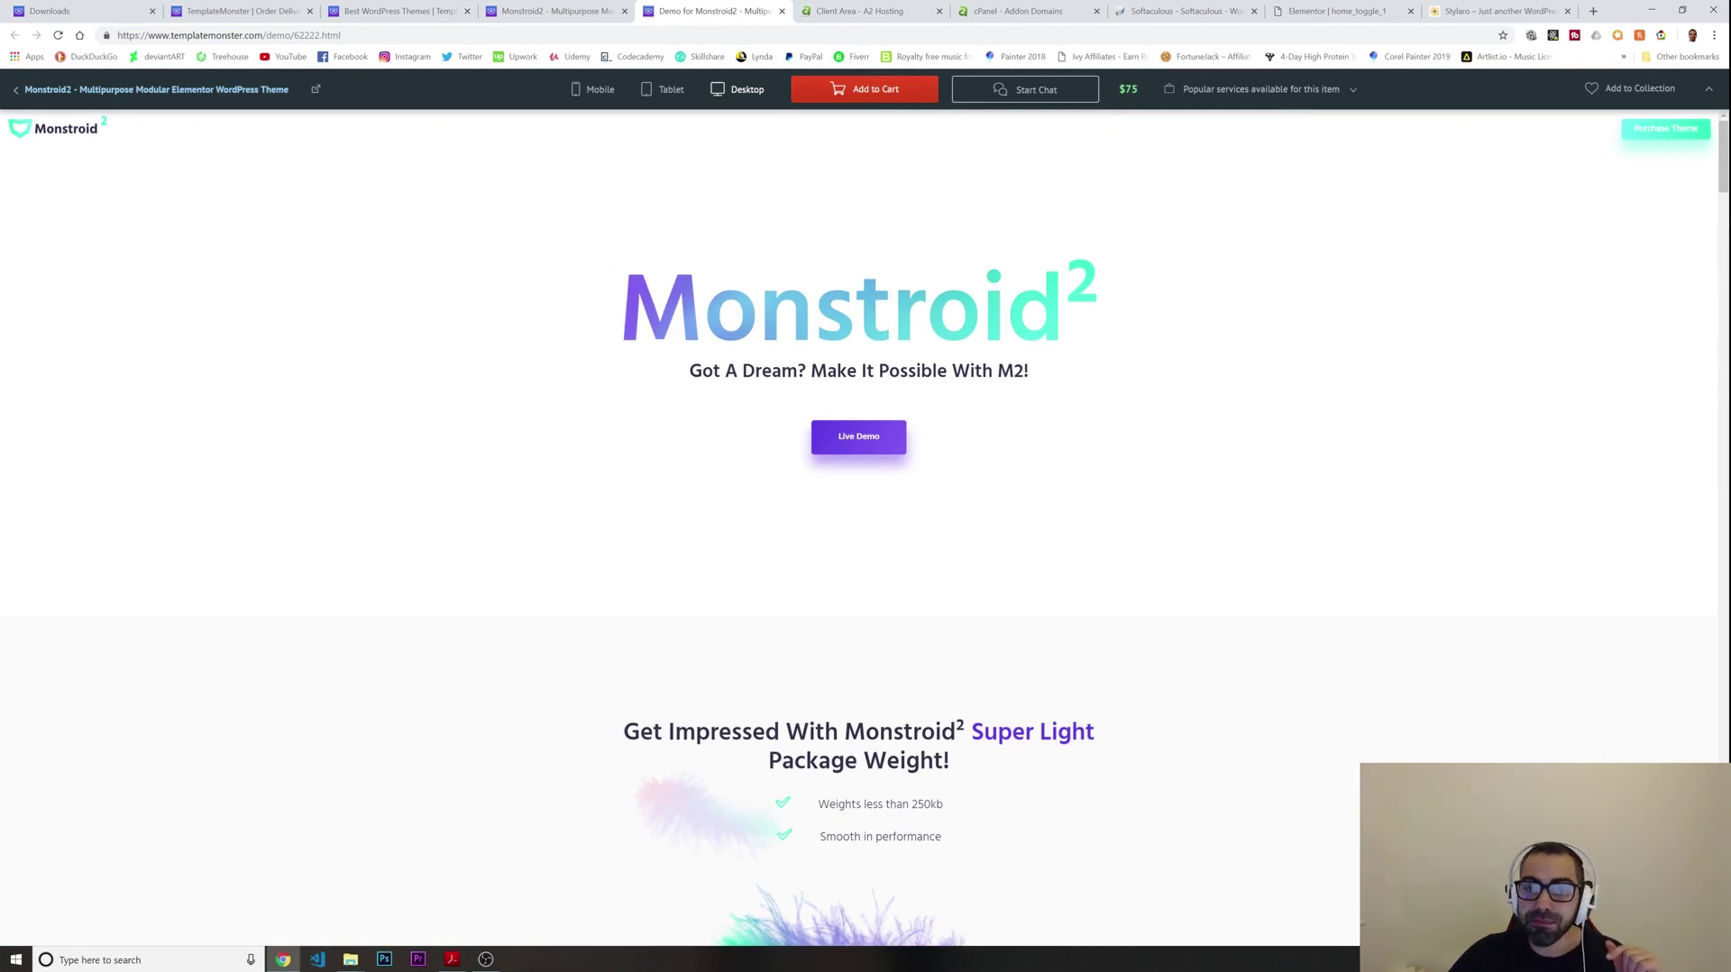
{"action": "left_click", "coordinate": [579, 13]}
{"action": "scroll", "coordinate": [582, 75], "scroll_direction": "up", "scroll_amount": 5}
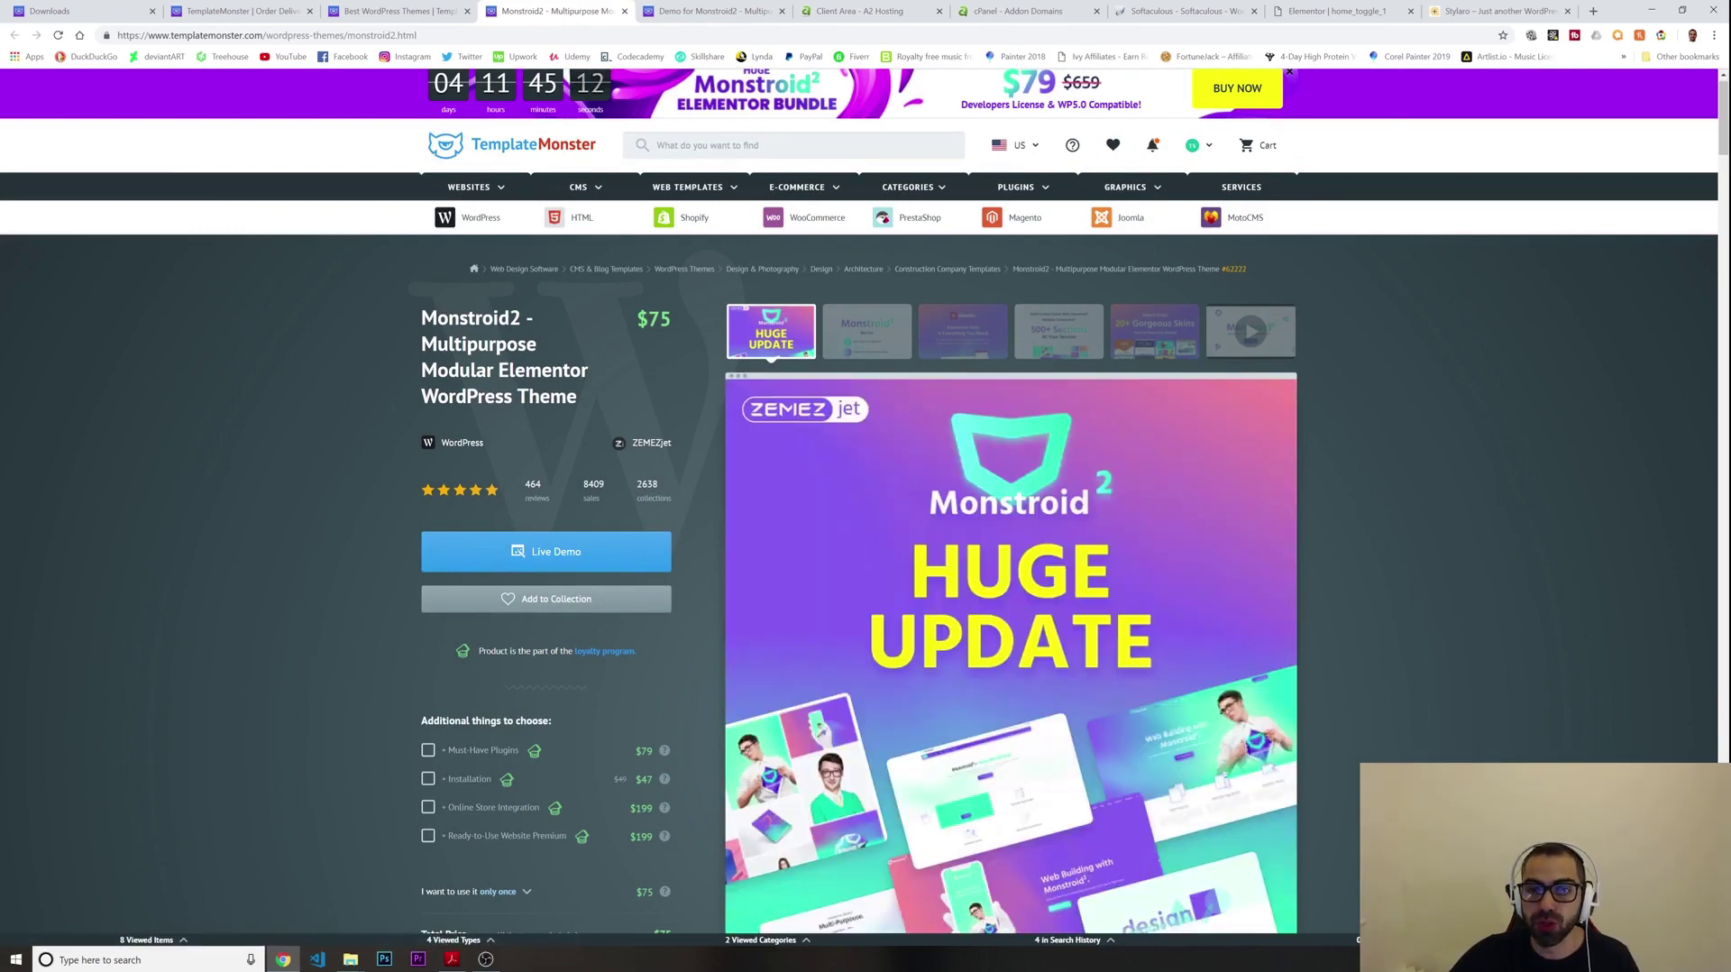
{"action": "left_click", "coordinate": [1180, 11]}
{"action": "left_click", "coordinate": [1335, 11]}
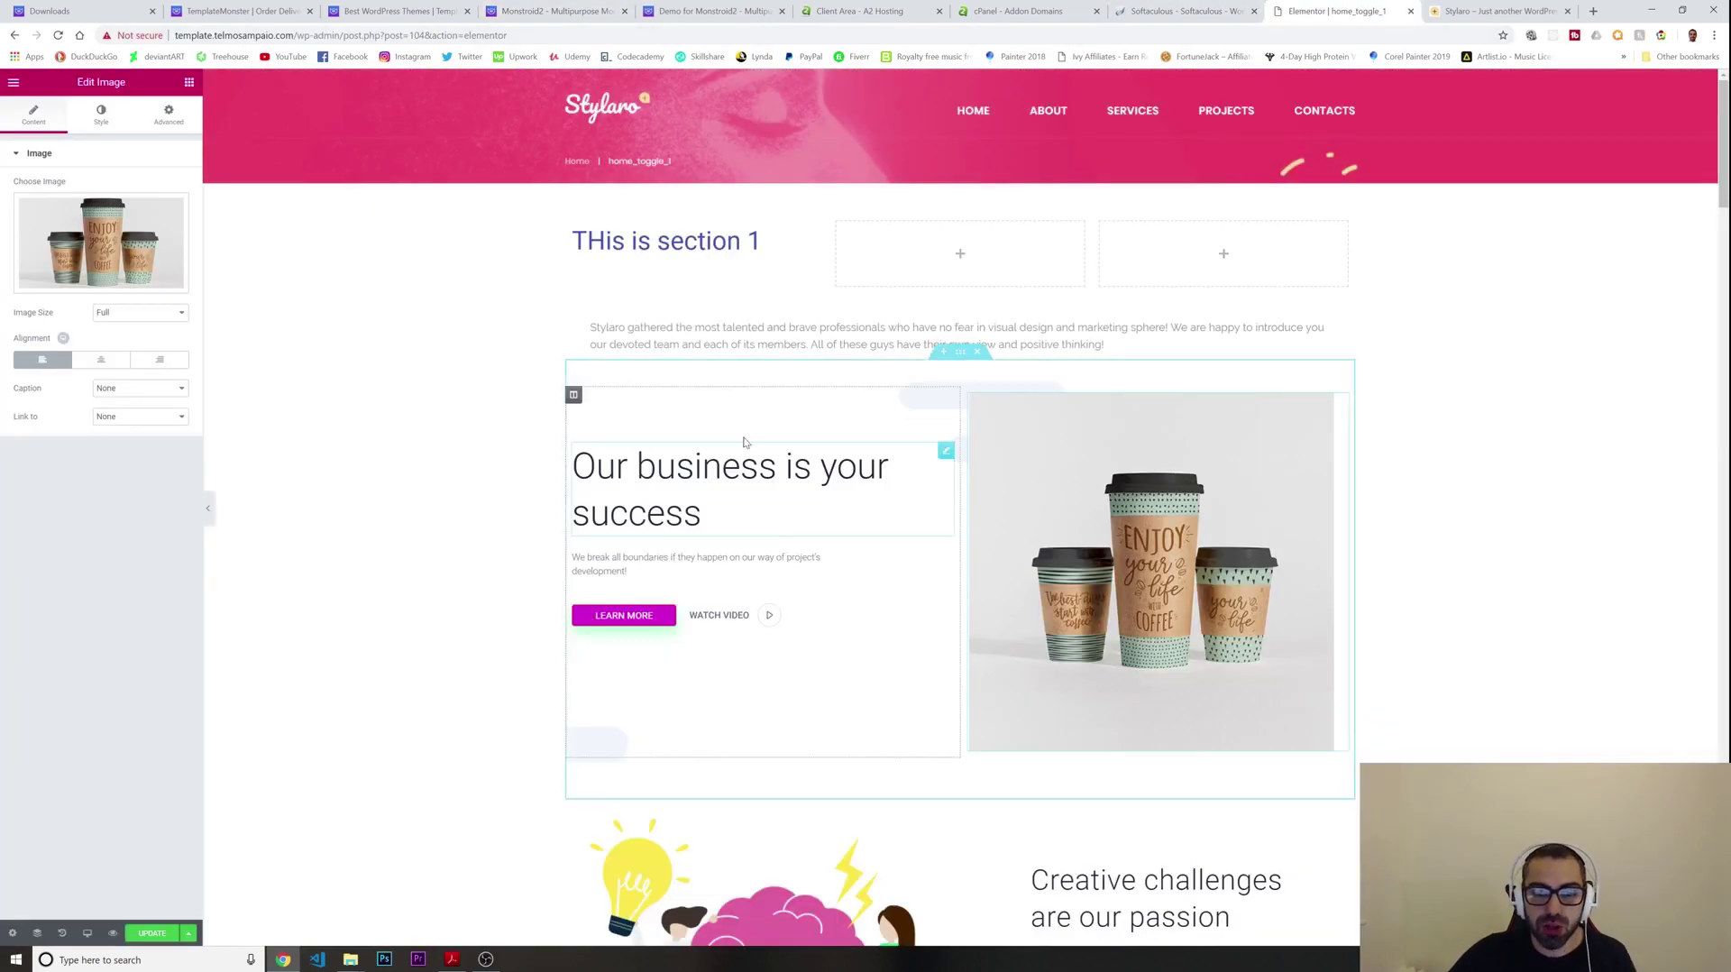